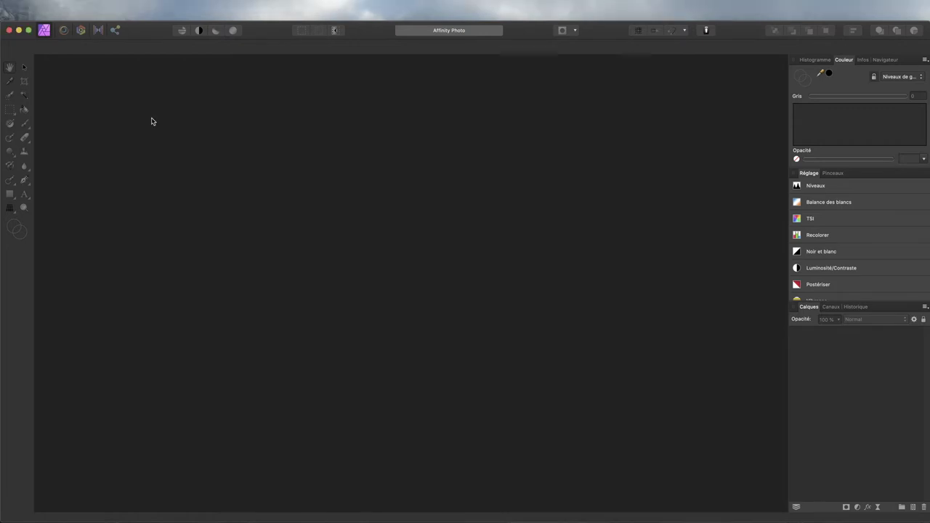
- Open the photo '1902 la famille origne .jpg' from the Fichier menu
{"action": "left_click", "coordinate": [91, 5]}
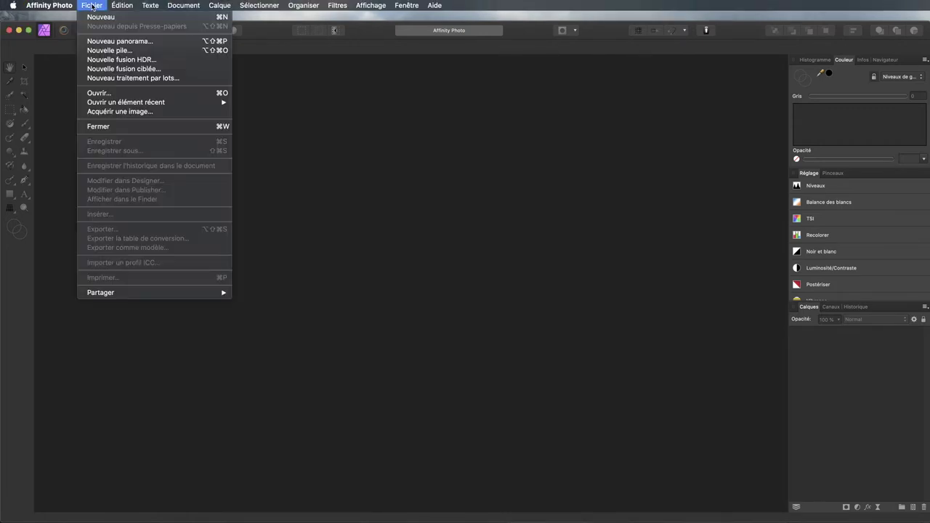
{"action": "left_click", "coordinate": [105, 93]}
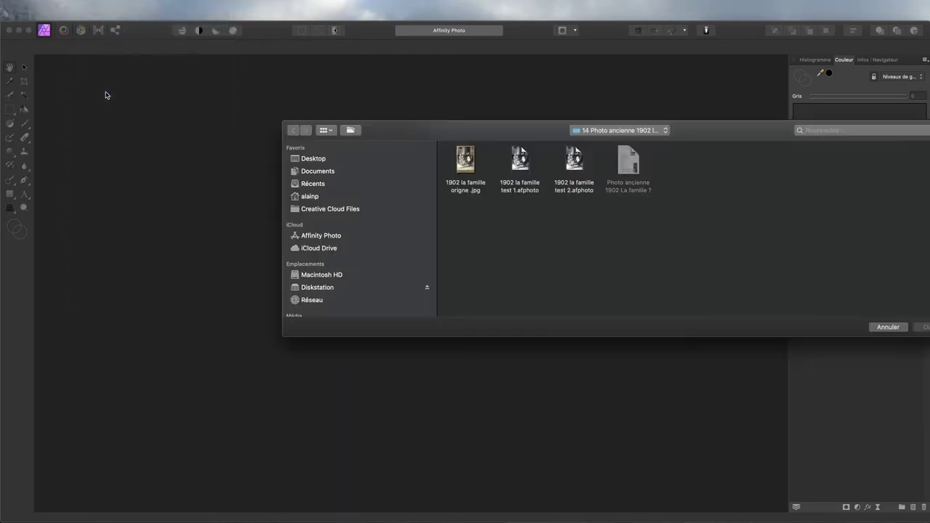
{"action": "left_click", "coordinate": [470, 160]}
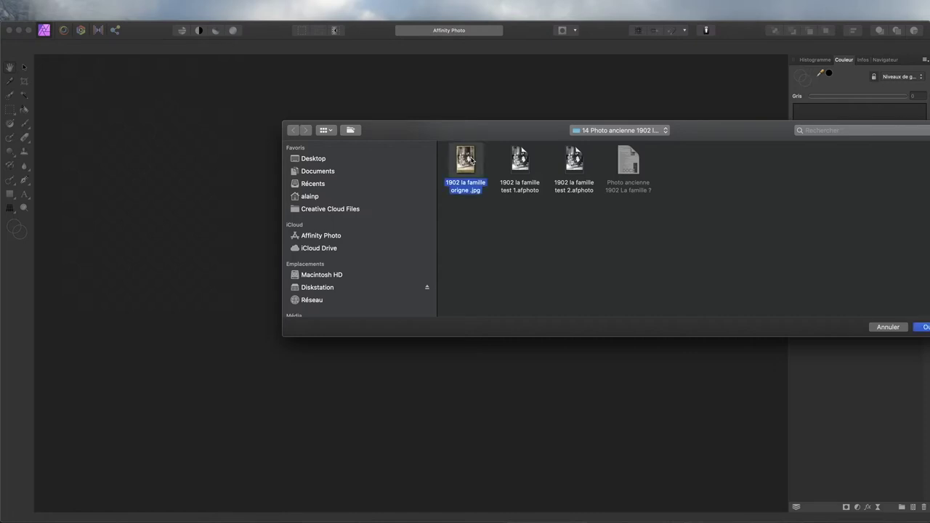
{"action": "key", "text": "Return"}
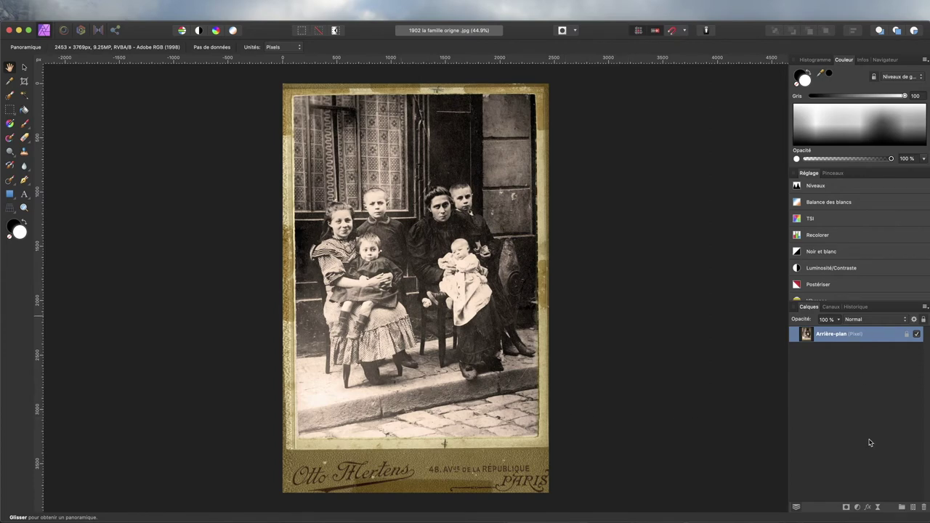
- Duplicate the Arrière-plan layer and name the copy 'copie'
{"action": "right_click", "coordinate": [888, 338]}
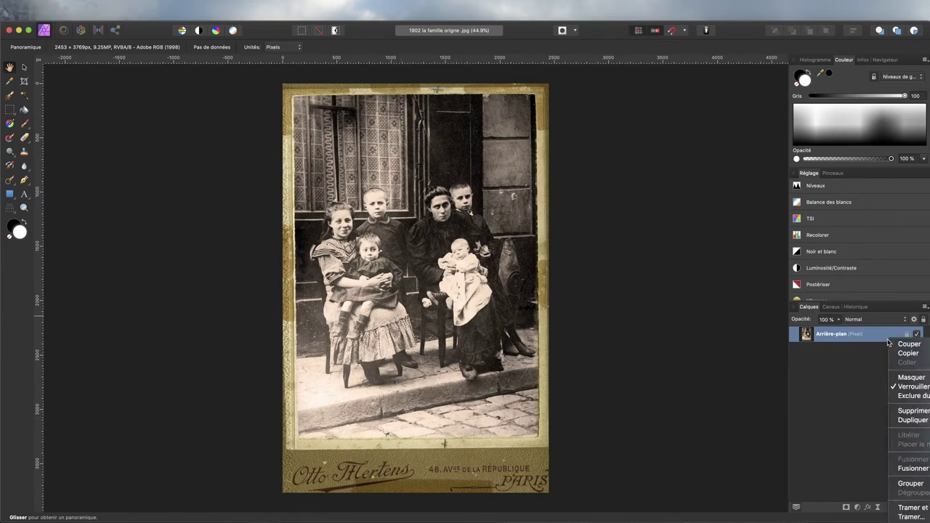
{"action": "left_click", "coordinate": [913, 420]}
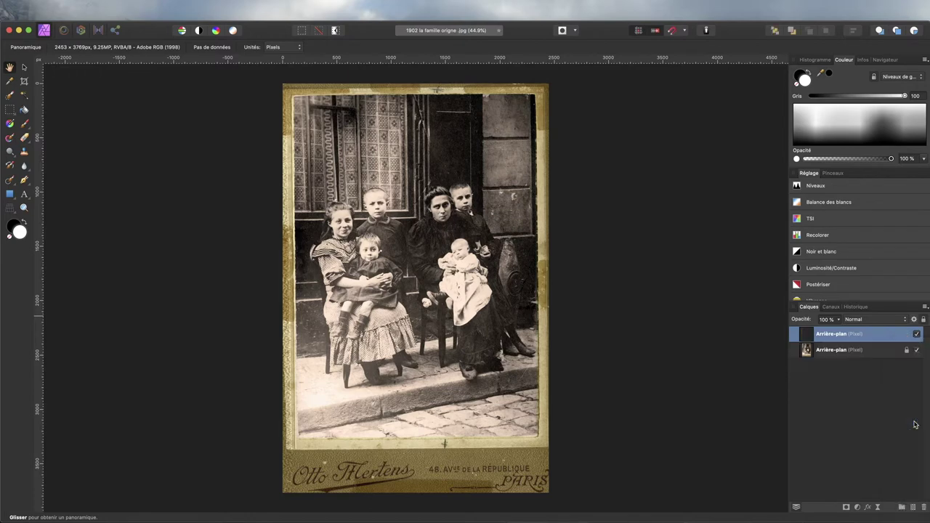
{"action": "double_click", "coordinate": [822, 335]}
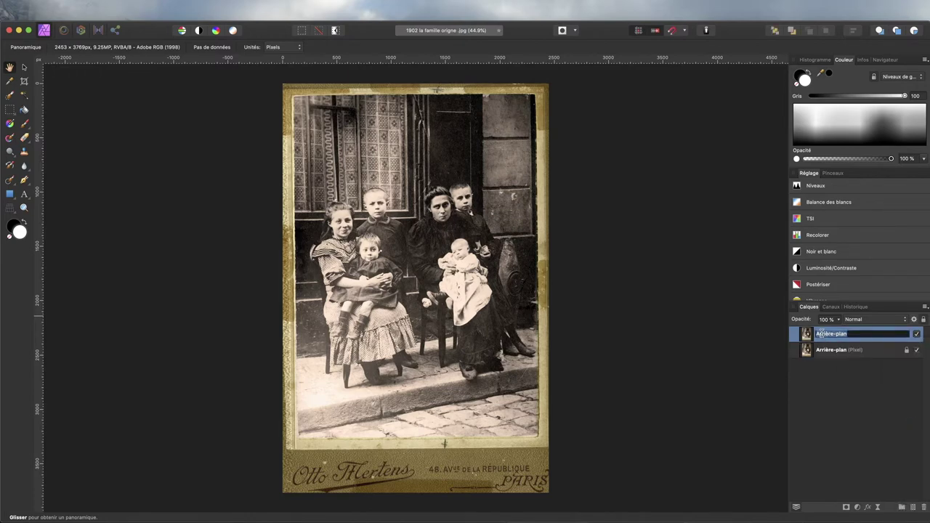
{"action": "type", "text": "C"}
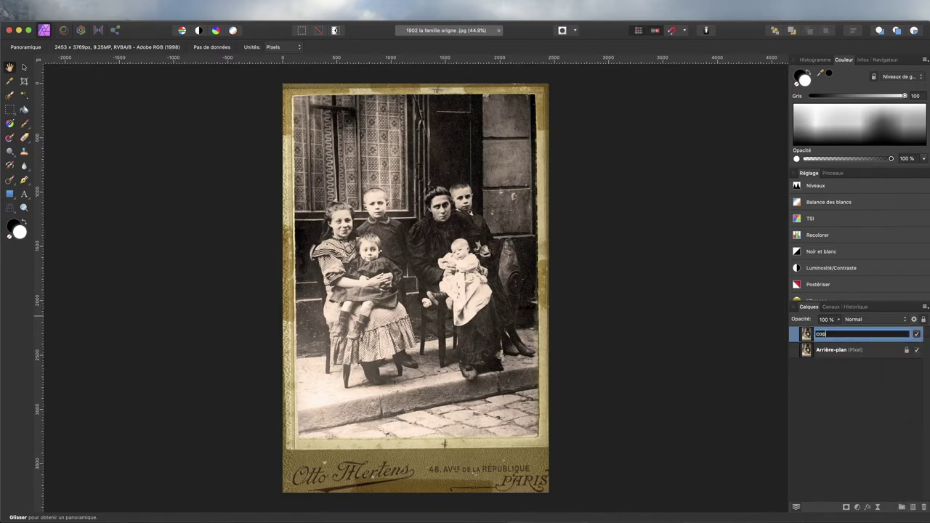
{"action": "key", "text": "Return"}
{"action": "left_click", "coordinate": [890, 401]}
- Unlock the background layer and reselect the copie layer
{"action": "left_click", "coordinate": [896, 336]}
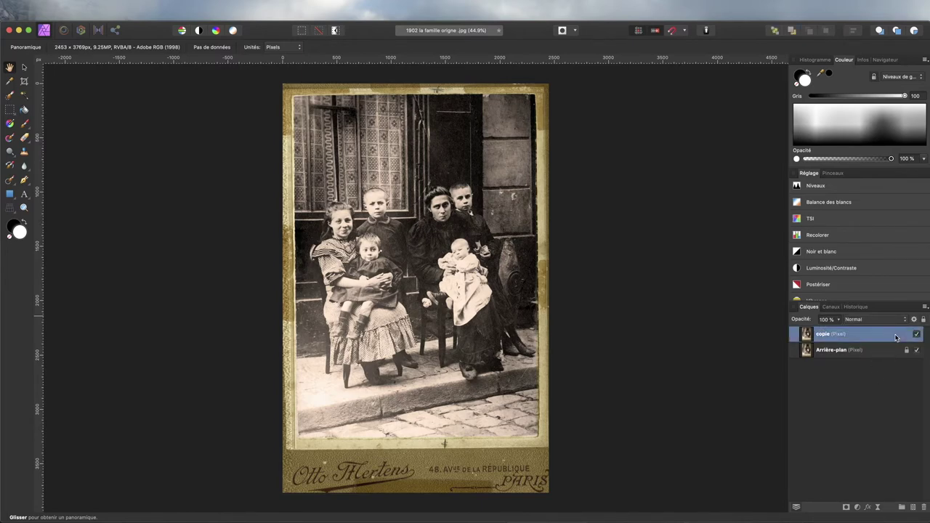
{"action": "left_click", "coordinate": [907, 351]}
{"action": "left_click", "coordinate": [886, 384]}
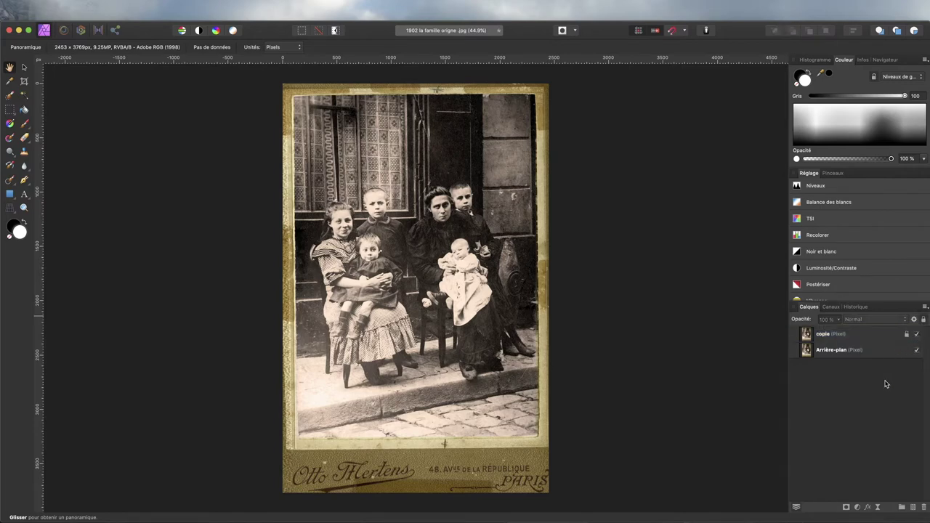
{"action": "left_click", "coordinate": [867, 338]}
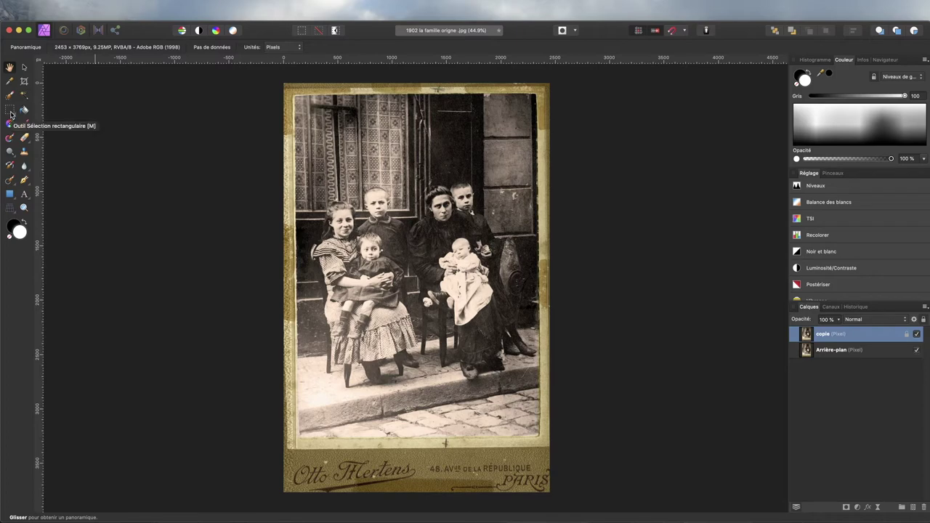
- Copy the photo area inside the card frame to a new layer and hide the two lower layers
{"action": "left_click", "coordinate": [11, 113]}
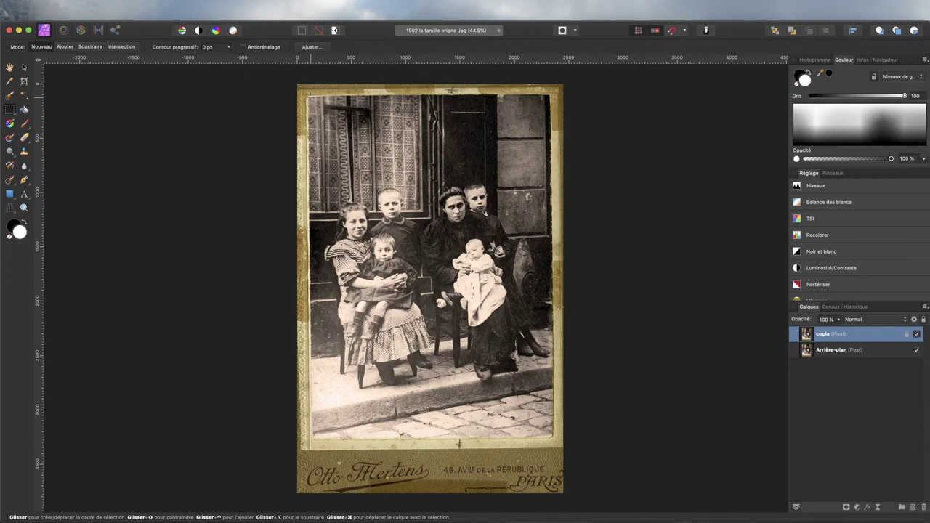
{"action": "left_click_drag", "start_coordinate": [308, 95], "coordinate": [547, 368]}
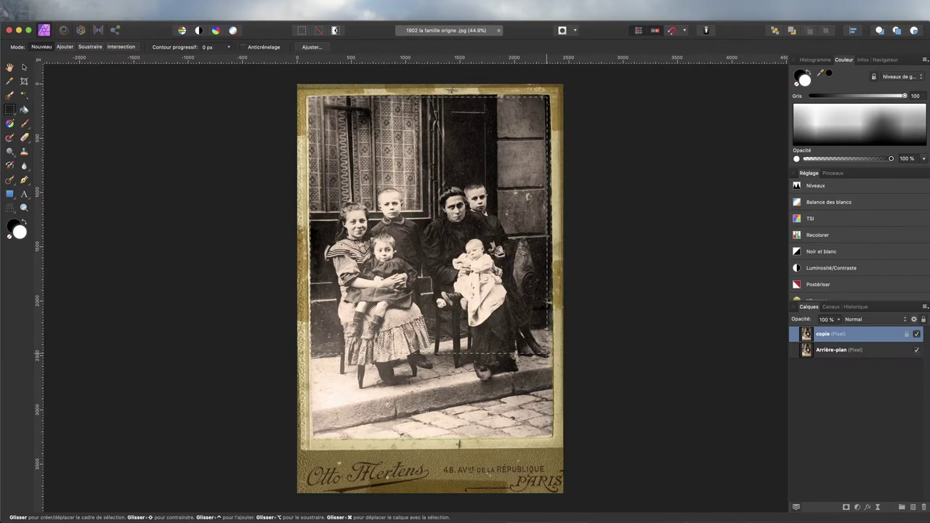
{"action": "mouse_move", "coordinate": [548, 354]}
{"action": "left_mouse_down"}
{"action": "mouse_move", "coordinate": [539, 411]}
{"action": "mouse_move", "coordinate": [545, 437]}
{"action": "left_mouse_up"}
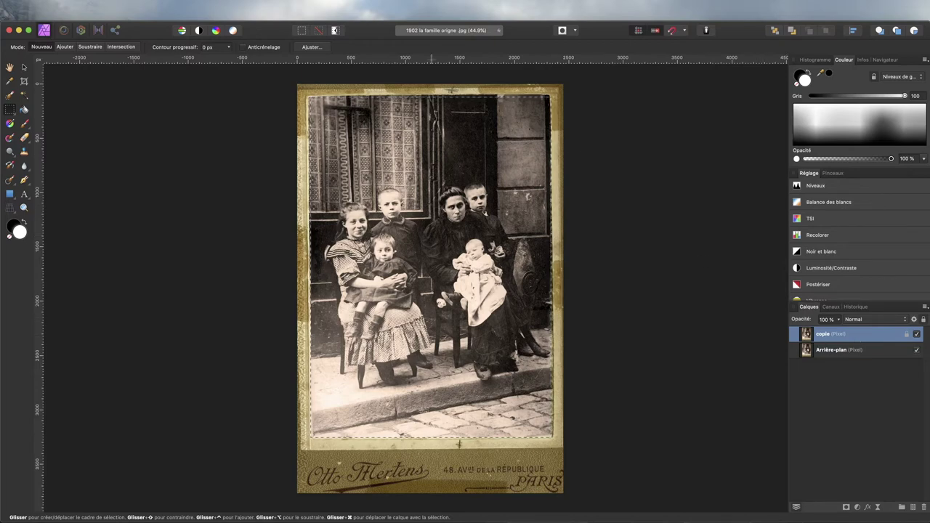
{"action": "key", "text": "super+j"}
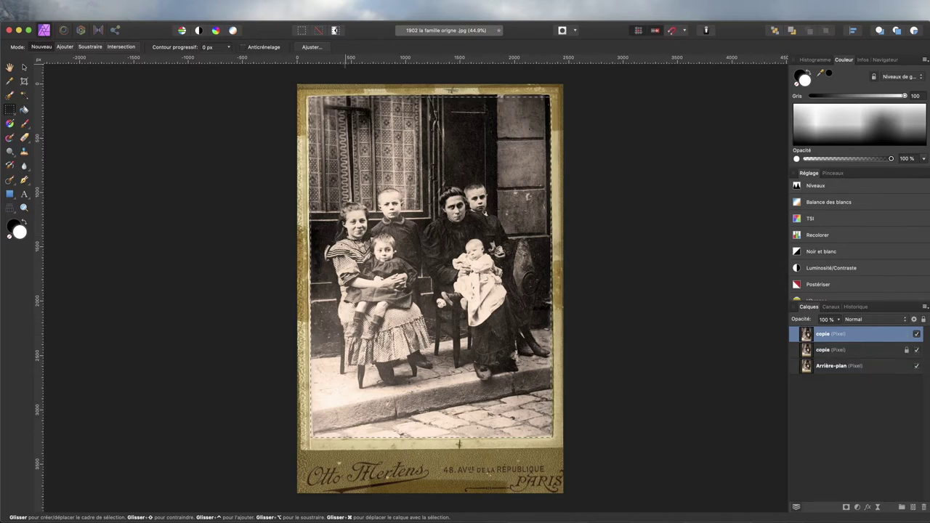
{"action": "left_click", "coordinate": [918, 351]}
{"action": "left_click", "coordinate": [917, 367]}
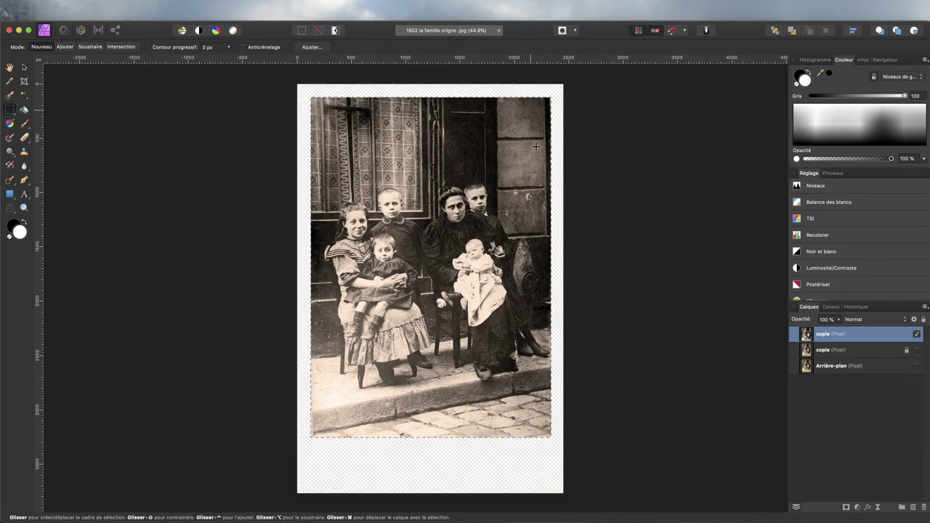
- Rename the new top layer 'image'
{"action": "double_click", "coordinate": [825, 335]}
{"action": "key", "text": "BackSpace"}
{"action": "type", "text": "image"}
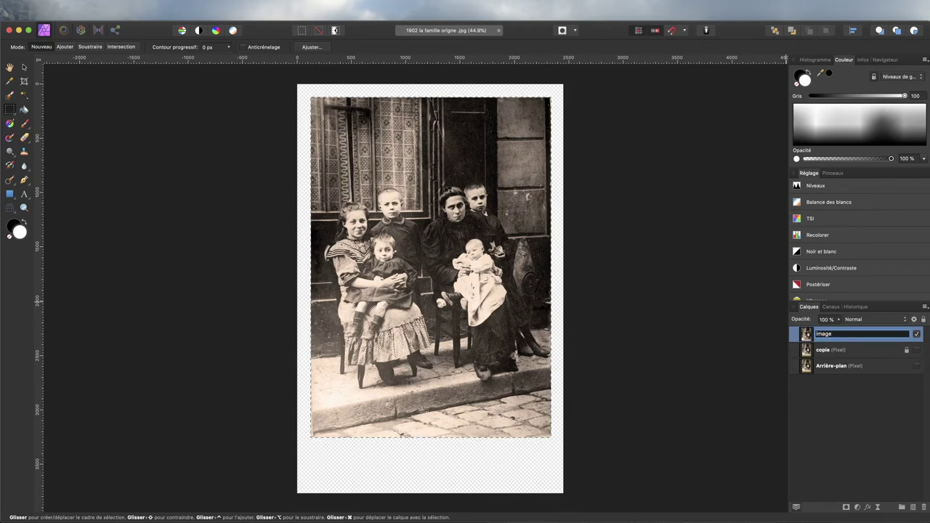
{"action": "left_click", "coordinate": [857, 445]}
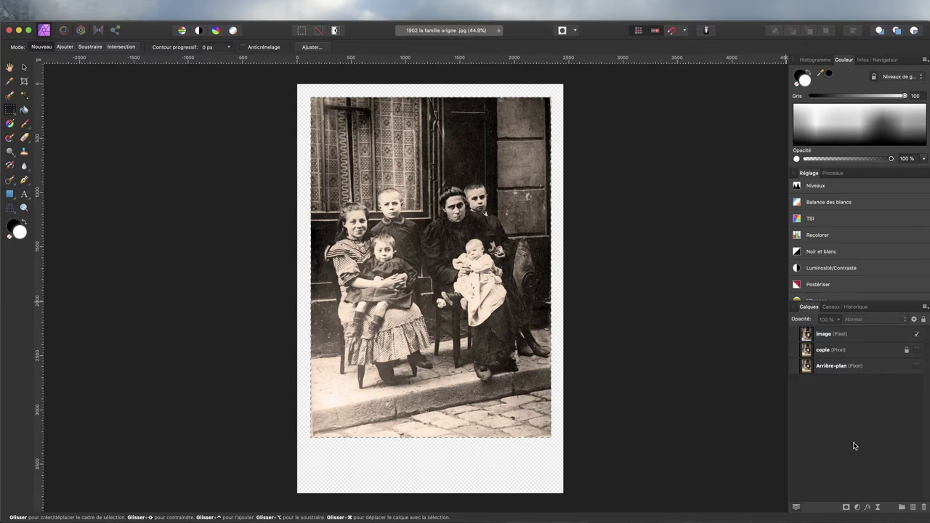
- Move the copie layer above image and keep copie hidden so only image shows
{"action": "left_click", "coordinate": [864, 338]}
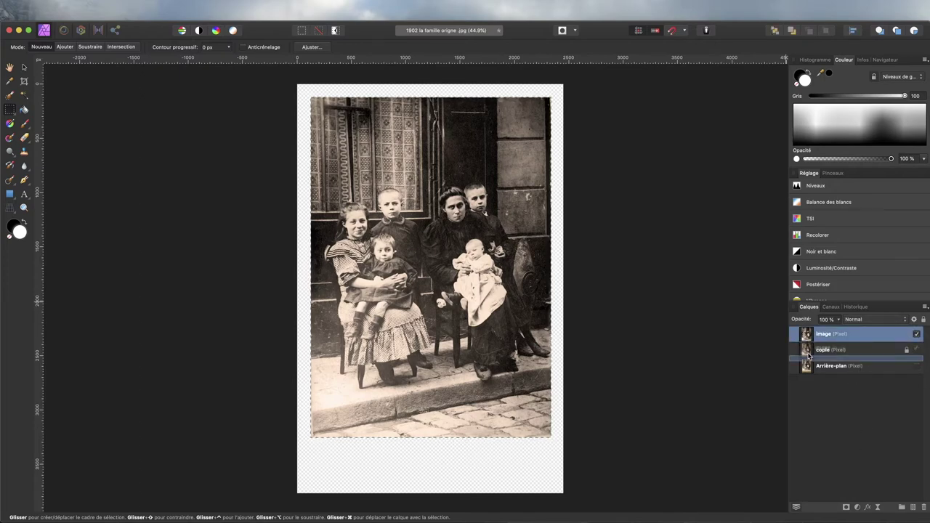
{"action": "left_click_drag", "start_coordinate": [809, 354], "coordinate": [852, 338]}
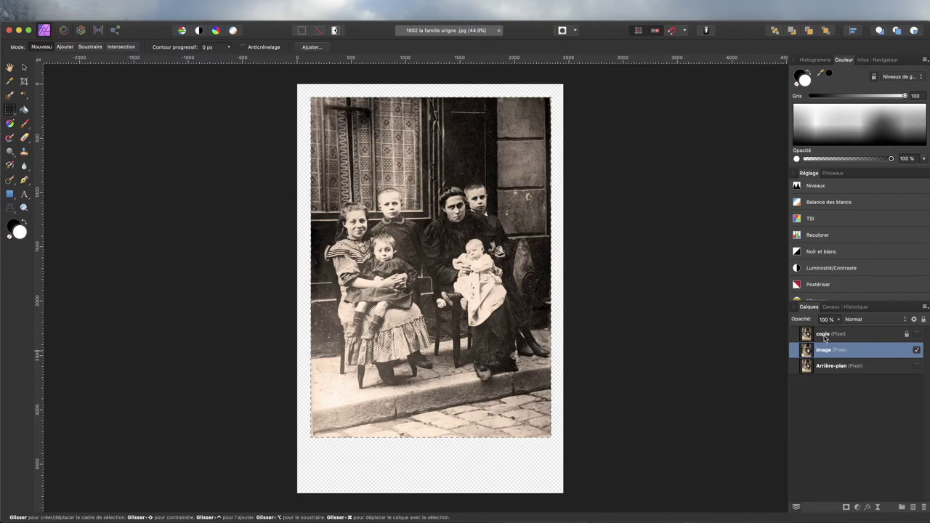
{"action": "type", "text": "copie"}
{"action": "key", "text": "Escape"}
{"action": "left_click", "coordinate": [918, 335]}
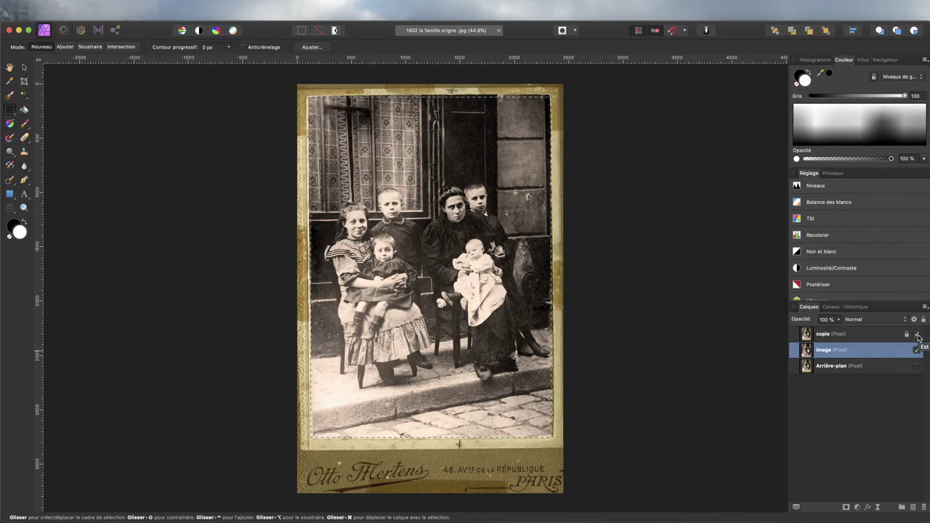
{"action": "left_click", "coordinate": [918, 335]}
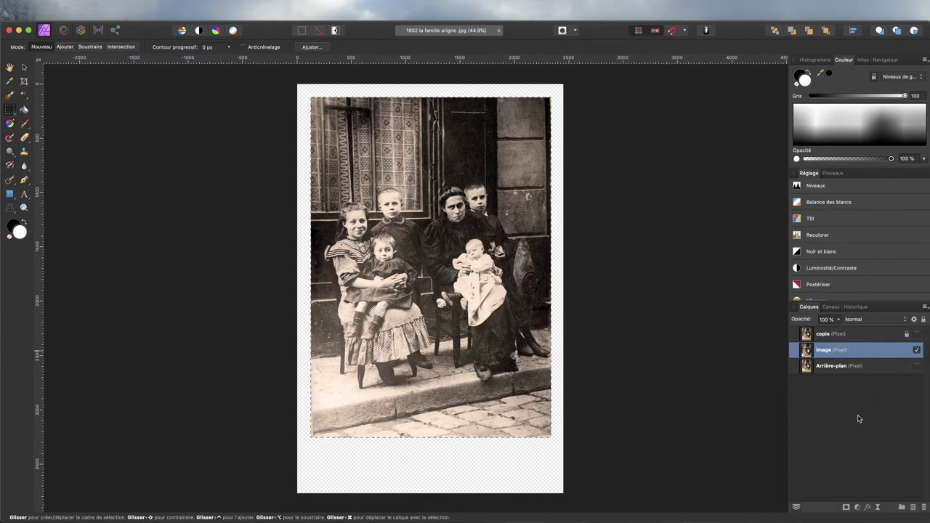
{"action": "left_click", "coordinate": [859, 419]}
{"action": "left_click", "coordinate": [864, 355]}
{"action": "scroll", "coordinate": [821, 222], "scroll_direction": "down", "scroll_amount": 2}
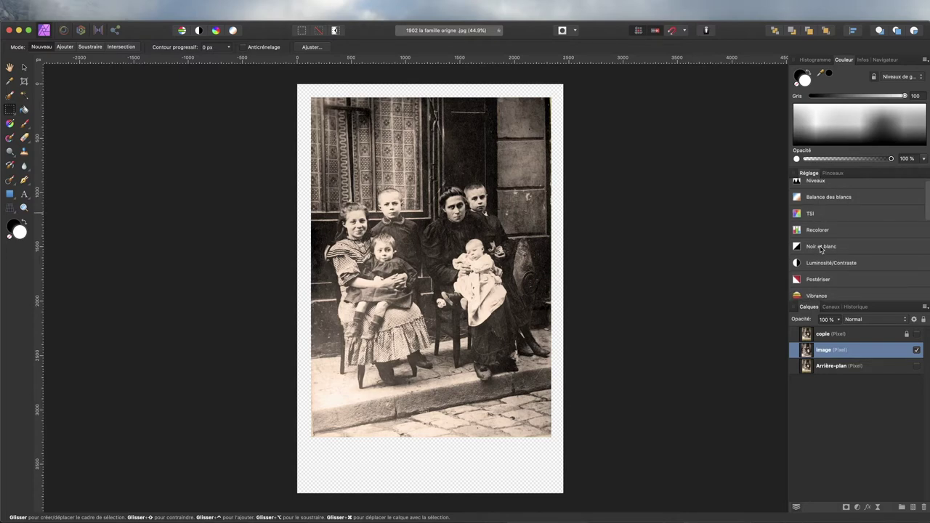
- Add a Black and White adjustment with brighter reds, adjusted yellows, cyan 124% and blue -90%
{"action": "left_click", "coordinate": [822, 248]}
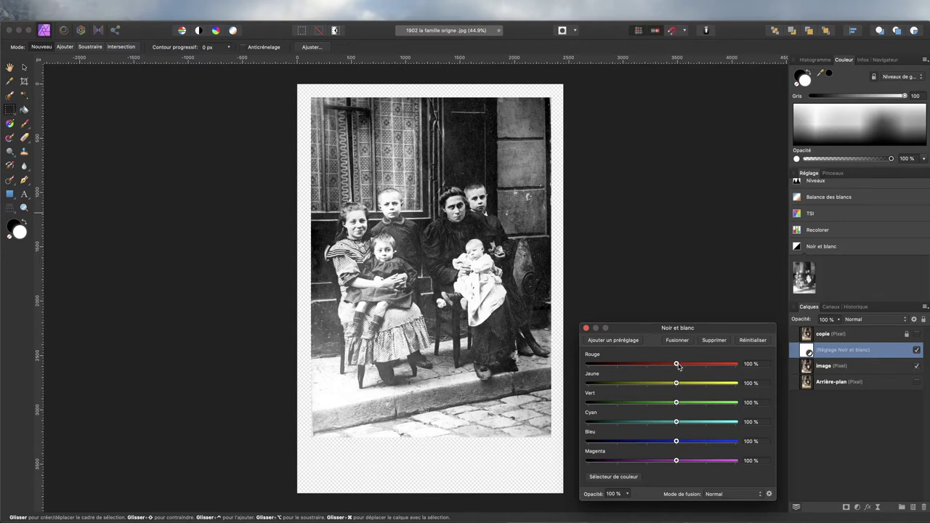
{"action": "left_click_drag", "start_coordinate": [677, 365], "coordinate": [686, 366]}
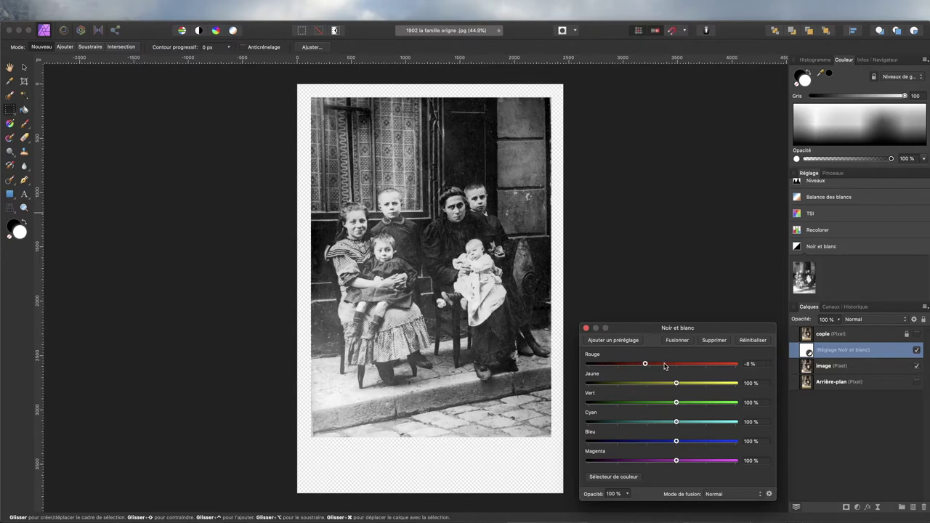
{"action": "mouse_move", "coordinate": [676, 383]}
{"action": "left_mouse_down"}
{"action": "mouse_move", "coordinate": [655, 386]}
{"action": "mouse_move", "coordinate": [709, 384]}
{"action": "mouse_move", "coordinate": [651, 404]}
{"action": "mouse_move", "coordinate": [682, 404]}
{"action": "left_mouse_up"}
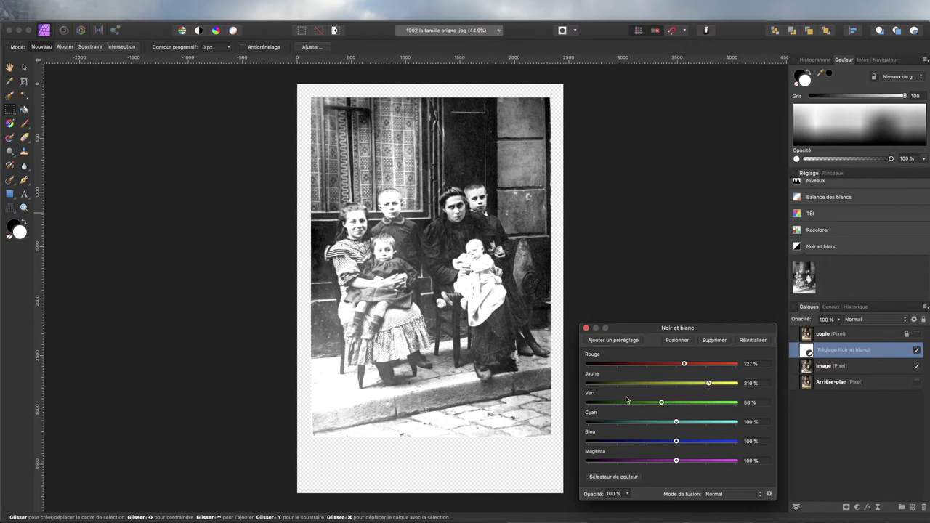
{"action": "left_click_drag", "start_coordinate": [677, 423], "coordinate": [685, 423]}
{"action": "mouse_move", "coordinate": [676, 441]}
{"action": "left_mouse_down"}
{"action": "mouse_move", "coordinate": [622, 442]}
{"action": "mouse_move", "coordinate": [690, 442]}
{"action": "mouse_move", "coordinate": [669, 450]}
{"action": "left_mouse_up"}
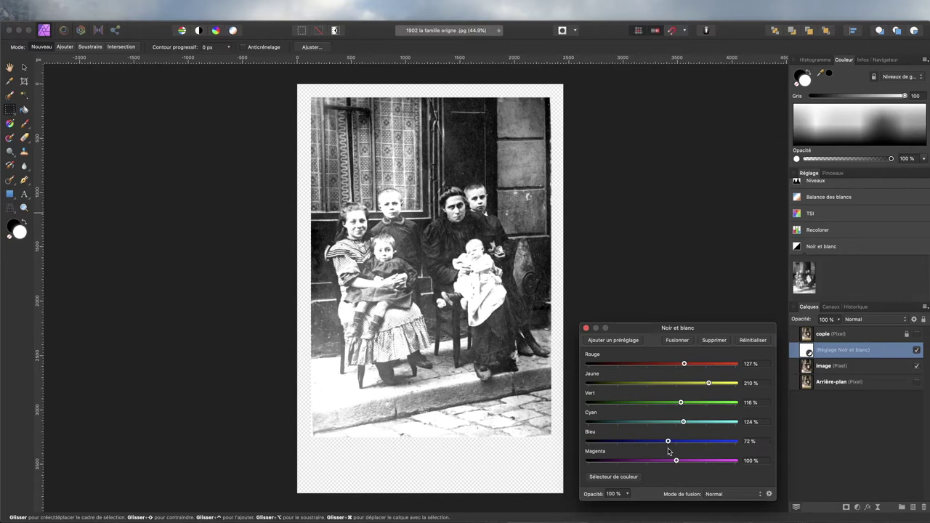
{"action": "left_click", "coordinate": [586, 328]}
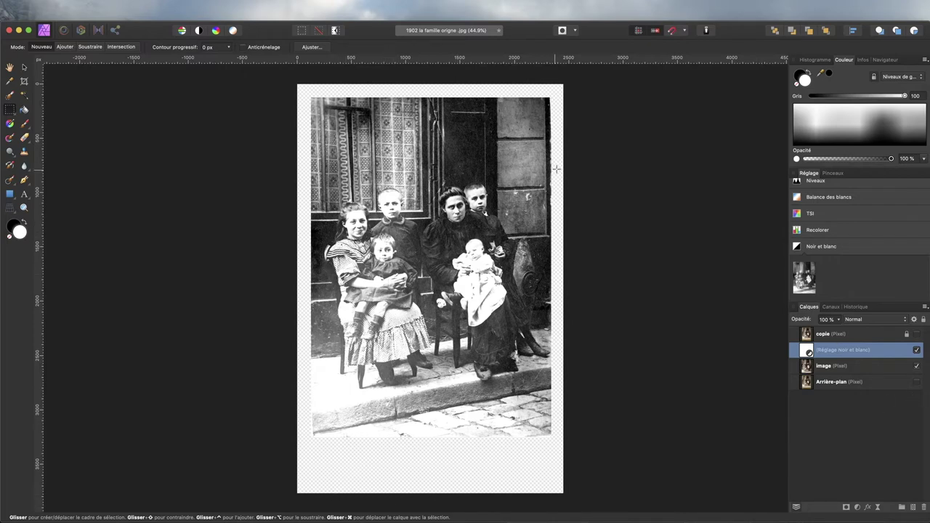
{"action": "left_click", "coordinate": [856, 385]}
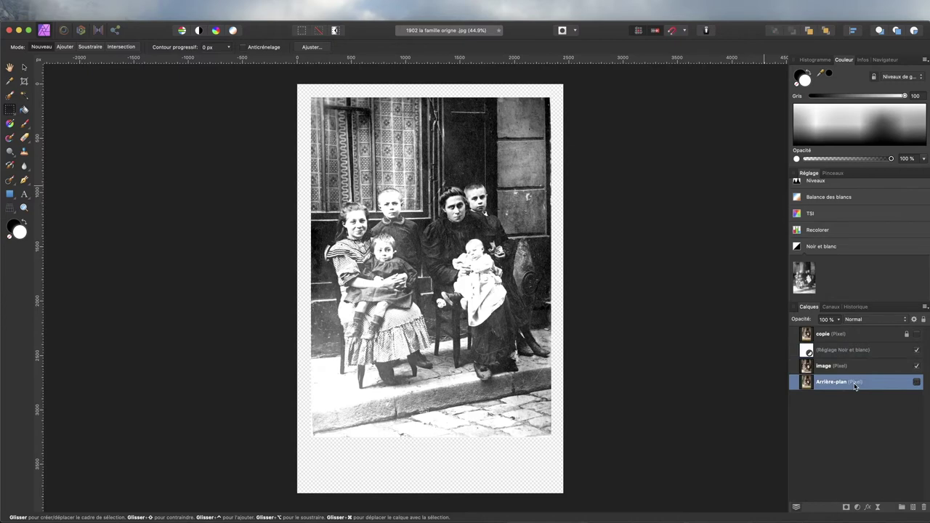
- Add a fill layer above the background with grey level 23, toggling it to compare
{"action": "left_click", "coordinate": [220, 5]}
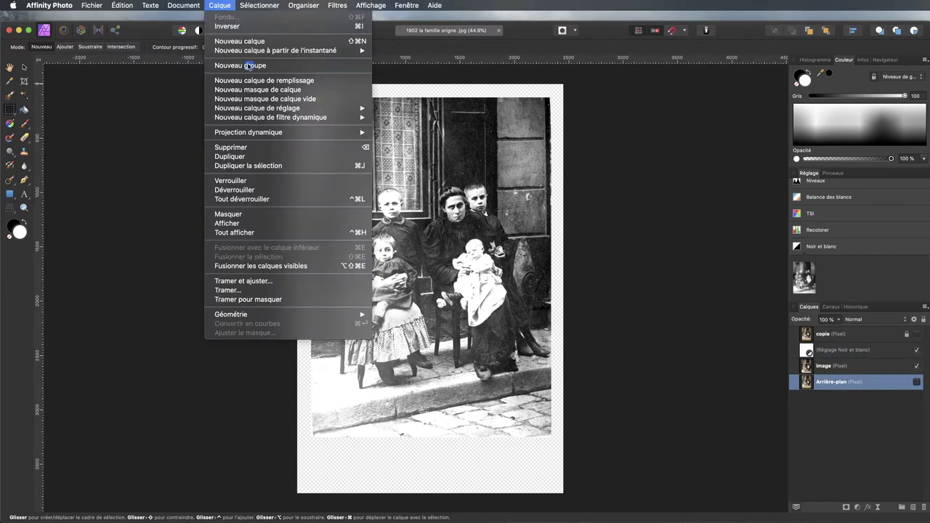
{"action": "left_click", "coordinate": [251, 81]}
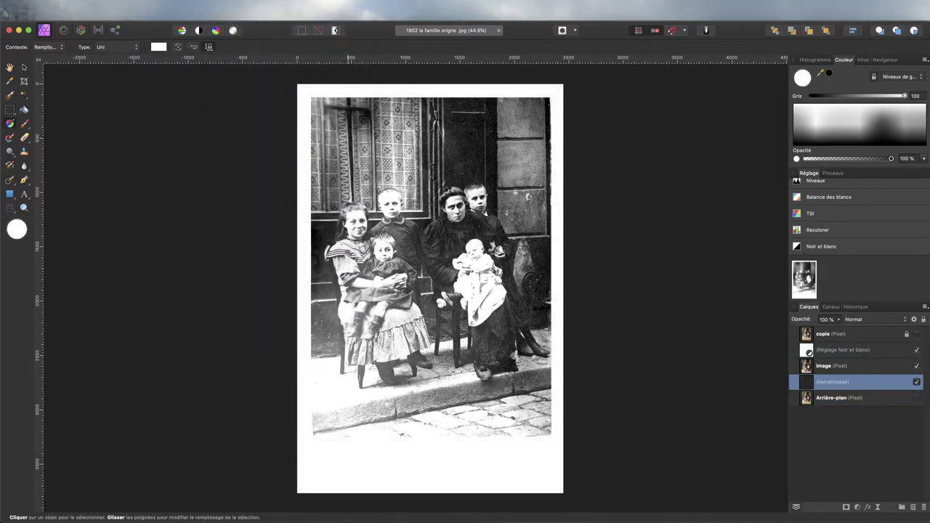
{"action": "left_click", "coordinate": [865, 121]}
{"action": "left_click_drag", "start_coordinate": [866, 121], "coordinate": [866, 142]}
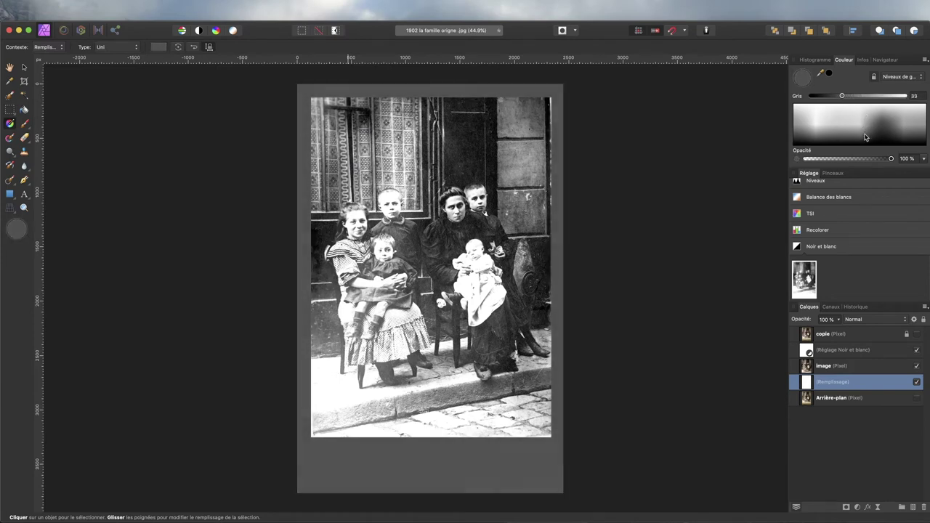
{"action": "left_click", "coordinate": [841, 470]}
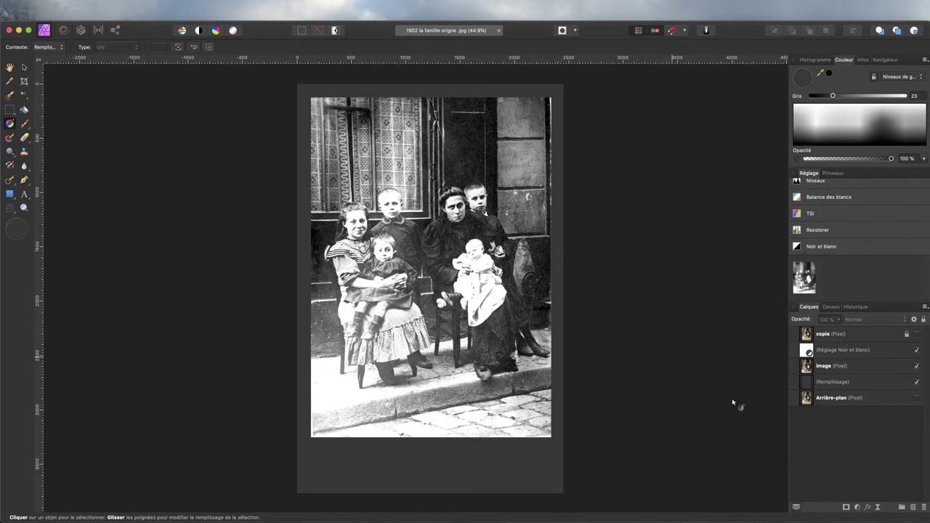
{"action": "left_click", "coordinate": [916, 383]}
{"action": "left_click", "coordinate": [916, 383]}
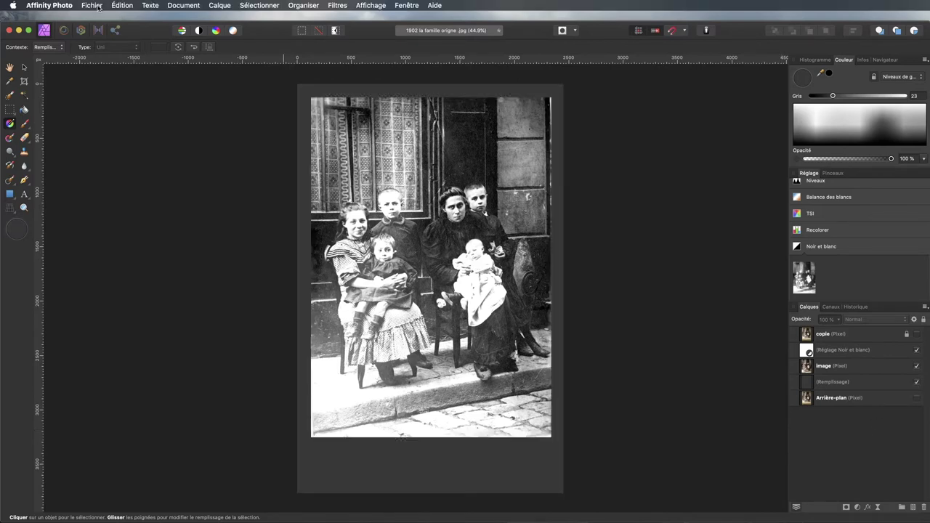
- Save the document as '1902 la famille mod' with Enregistrer sous
{"action": "left_click", "coordinate": [98, 7]}
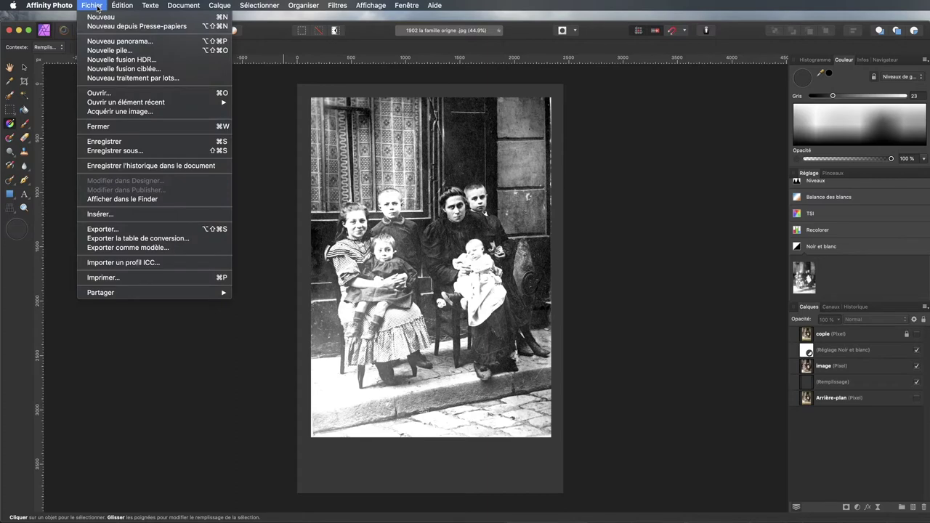
{"action": "left_click", "coordinate": [107, 152]}
{"action": "left_click", "coordinate": [648, 141]}
{"action": "double_click", "coordinate": [634, 141]}
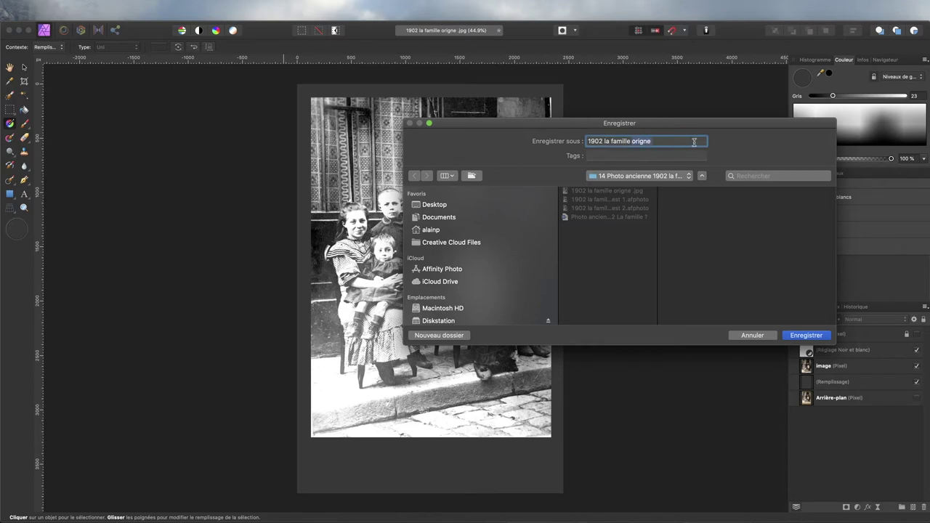
{"action": "type", "text": "mo"}
{"action": "left_click", "coordinate": [806, 335]}
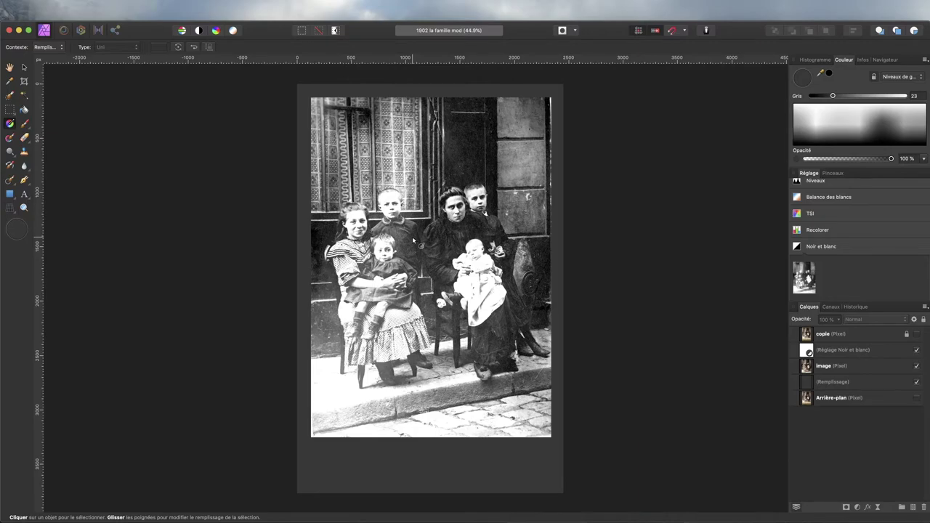
- Zoom to about 255% to inspect dust on the faces and select the image layer
{"action": "scroll", "coordinate": [412, 240], "scroll_direction": "up", "scroll_amount": 3}
{"action": "scroll", "coordinate": [412, 240], "scroll_direction": "up", "scroll_amount": 3}
{"action": "scroll", "coordinate": [412, 240], "scroll_direction": "up", "scroll_amount": 1}
{"action": "scroll", "coordinate": [412, 236], "scroll_direction": "right", "scroll_amount": 1}
{"action": "scroll", "coordinate": [413, 236], "scroll_direction": "right", "scroll_amount": 2}
{"action": "scroll", "coordinate": [412, 236], "scroll_direction": "right", "scroll_amount": 5}
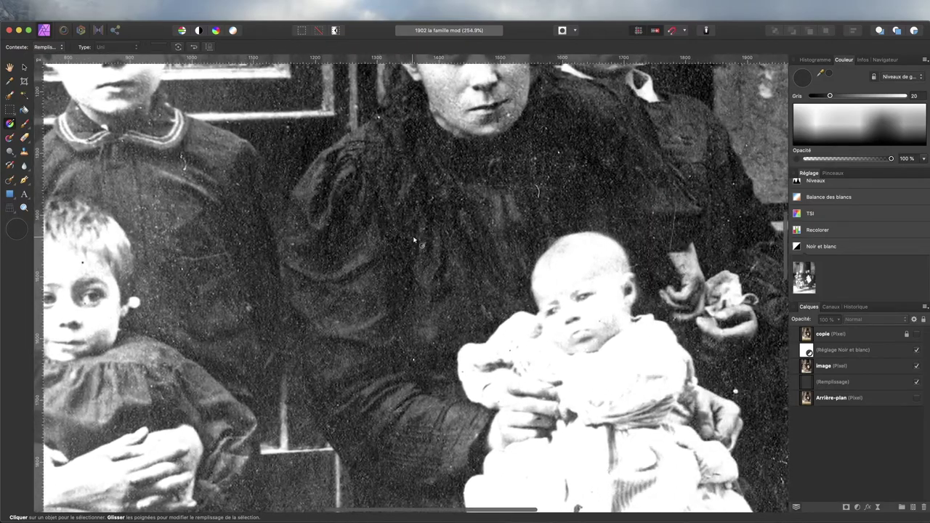
{"action": "scroll", "coordinate": [421, 232], "scroll_direction": "down", "scroll_amount": 5}
{"action": "scroll", "coordinate": [421, 234], "scroll_direction": "up", "scroll_amount": 9}
{"action": "scroll", "coordinate": [422, 236], "scroll_direction": "up", "scroll_amount": 3}
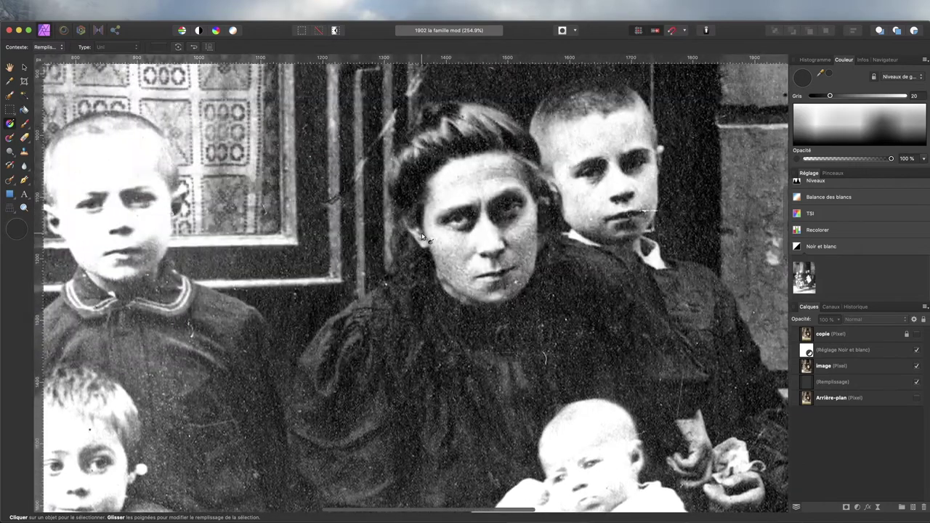
{"action": "scroll", "coordinate": [421, 237], "scroll_direction": "right", "scroll_amount": 4}
{"action": "scroll", "coordinate": [422, 236], "scroll_direction": "right", "scroll_amount": 2}
{"action": "scroll", "coordinate": [422, 237], "scroll_direction": "down", "scroll_amount": 5}
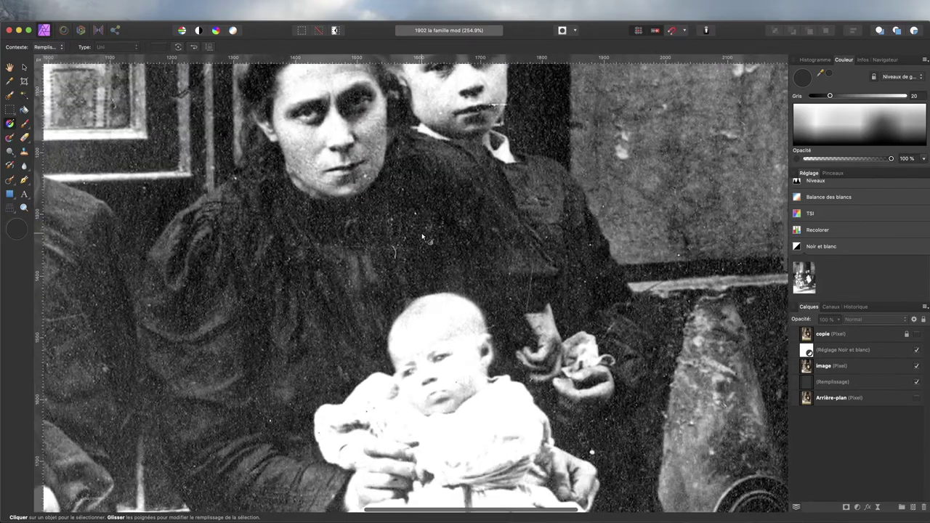
{"action": "scroll", "coordinate": [422, 237], "scroll_direction": "left", "scroll_amount": 1}
{"action": "scroll", "coordinate": [421, 237], "scroll_direction": "down", "scroll_amount": 1}
{"action": "scroll", "coordinate": [421, 236], "scroll_direction": "left", "scroll_amount": 2}
{"action": "scroll", "coordinate": [421, 236], "scroll_direction": "left", "scroll_amount": 1}
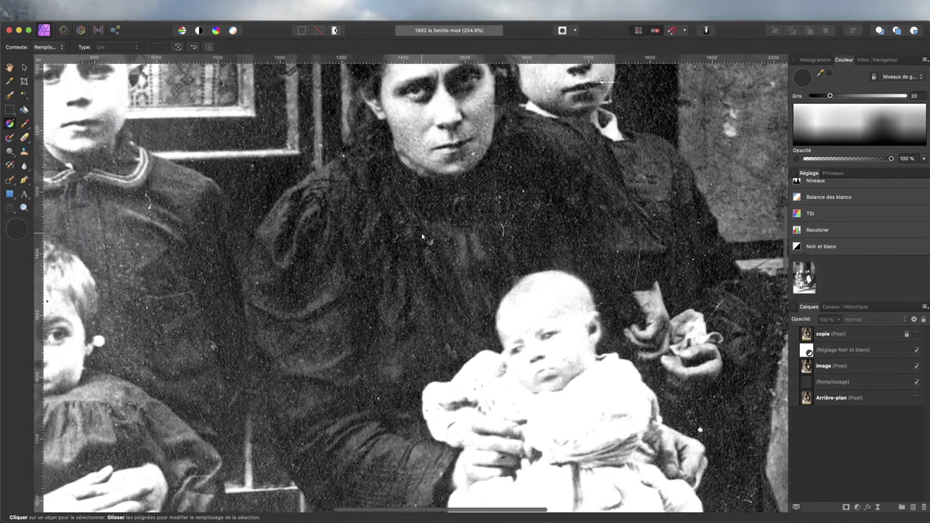
{"action": "scroll", "coordinate": [422, 236], "scroll_direction": "left", "scroll_amount": 1}
{"action": "scroll", "coordinate": [422, 236], "scroll_direction": "down", "scroll_amount": 3}
{"action": "scroll", "coordinate": [422, 233], "scroll_direction": "down", "scroll_amount": 1}
{"action": "scroll", "coordinate": [662, 195], "scroll_direction": "left", "scroll_amount": 1}
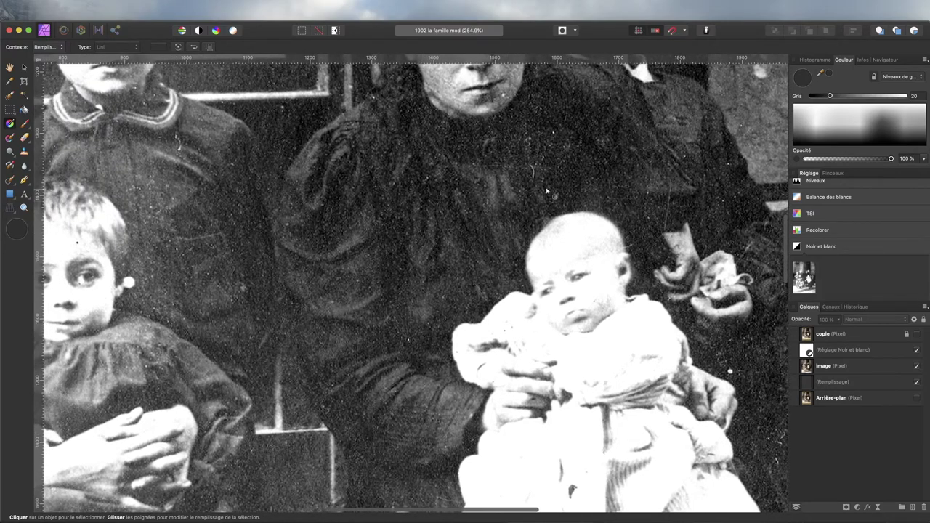
{"action": "scroll", "coordinate": [546, 191], "scroll_direction": "down", "scroll_amount": 3}
{"action": "scroll", "coordinate": [524, 192], "scroll_direction": "left", "scroll_amount": 1}
{"action": "scroll", "coordinate": [495, 192], "scroll_direction": "left", "scroll_amount": 3}
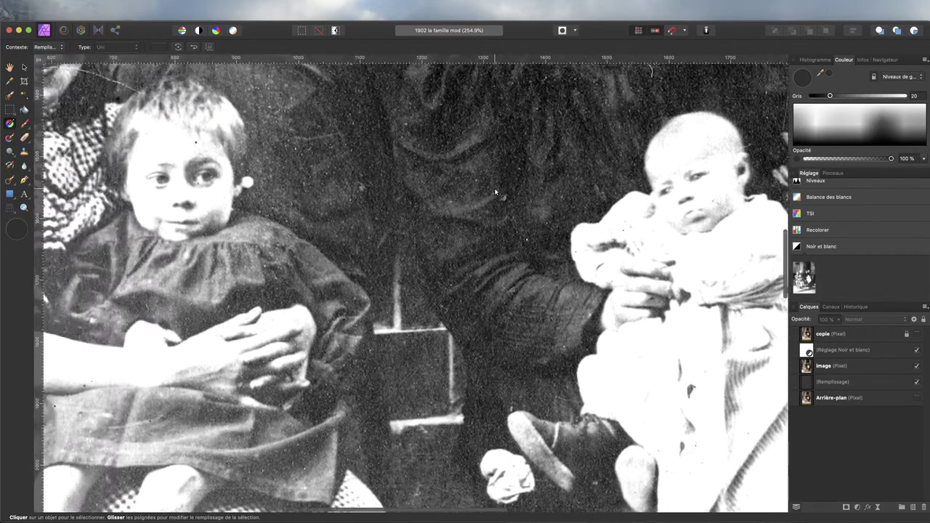
{"action": "scroll", "coordinate": [495, 192], "scroll_direction": "left", "scroll_amount": 5}
{"action": "scroll", "coordinate": [495, 193], "scroll_direction": "up", "scroll_amount": 7}
{"action": "scroll", "coordinate": [495, 192], "scroll_direction": "left", "scroll_amount": 1}
{"action": "scroll", "coordinate": [495, 191], "scroll_direction": "up", "scroll_amount": 4}
{"action": "scroll", "coordinate": [495, 191], "scroll_direction": "up", "scroll_amount": 1}
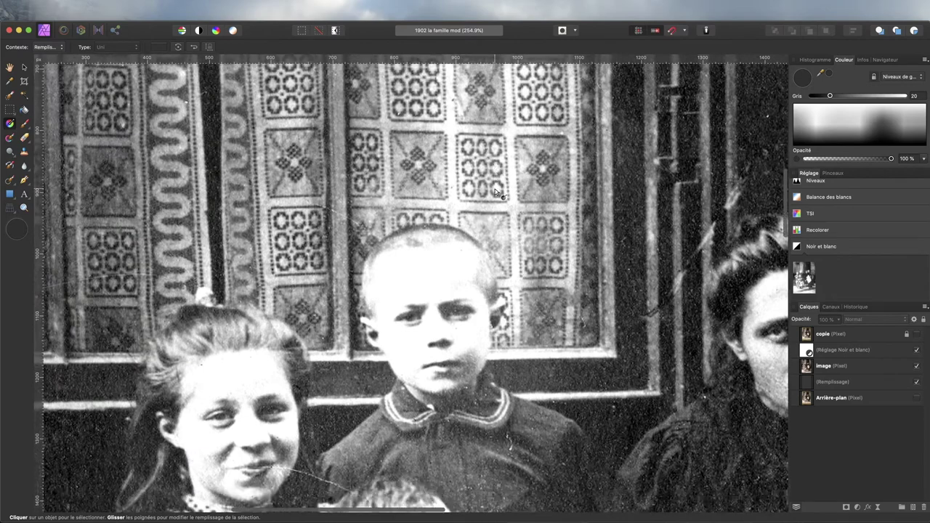
{"action": "scroll", "coordinate": [495, 191], "scroll_direction": "down", "scroll_amount": 5}
{"action": "scroll", "coordinate": [495, 191], "scroll_direction": "down", "scroll_amount": 1}
{"action": "scroll", "coordinate": [495, 191], "scroll_direction": "right", "scroll_amount": 2}
{"action": "scroll", "coordinate": [495, 191], "scroll_direction": "right", "scroll_amount": 4}
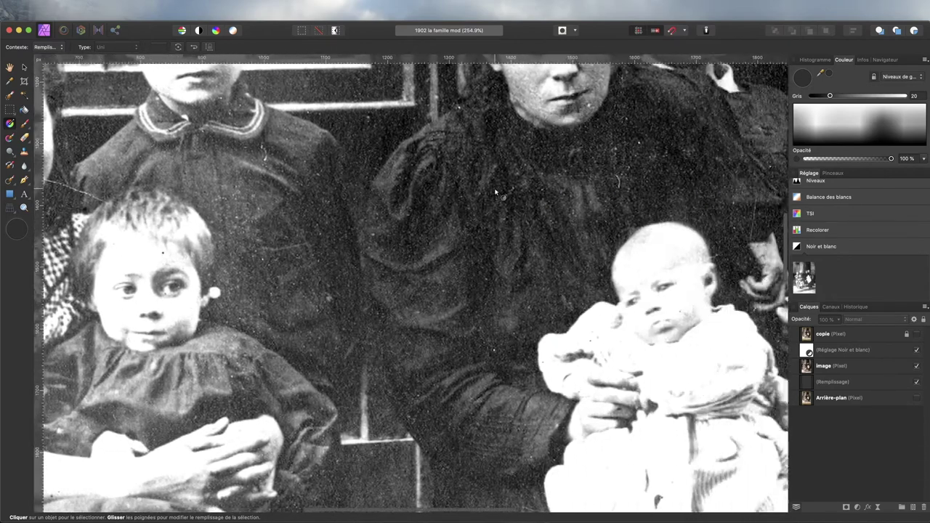
{"action": "scroll", "coordinate": [495, 193], "scroll_direction": "up", "scroll_amount": 3}
{"action": "scroll", "coordinate": [495, 192], "scroll_direction": "right", "scroll_amount": 2}
{"action": "left_click", "coordinate": [854, 367]}
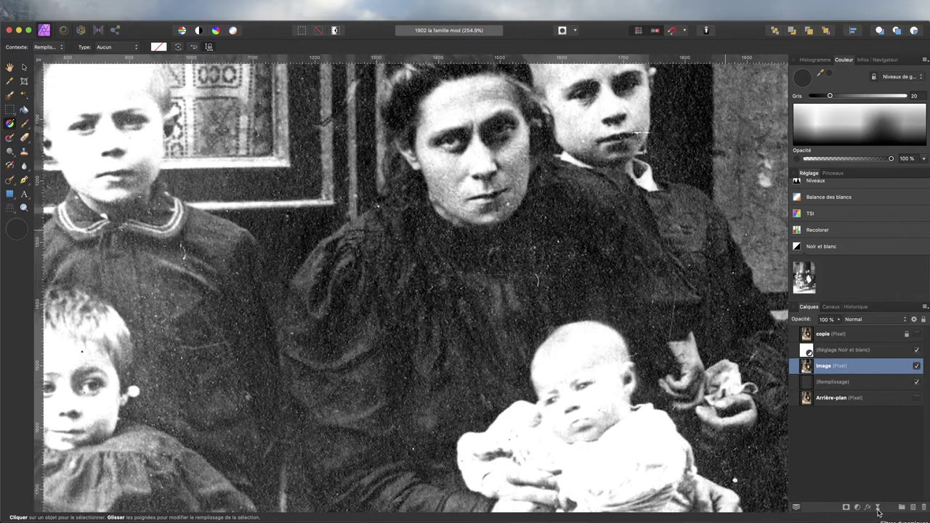
- Add a live Poussière et éraflures filter to the image layer with a radius of about 1,6 px
{"action": "left_click", "coordinate": [878, 509]}
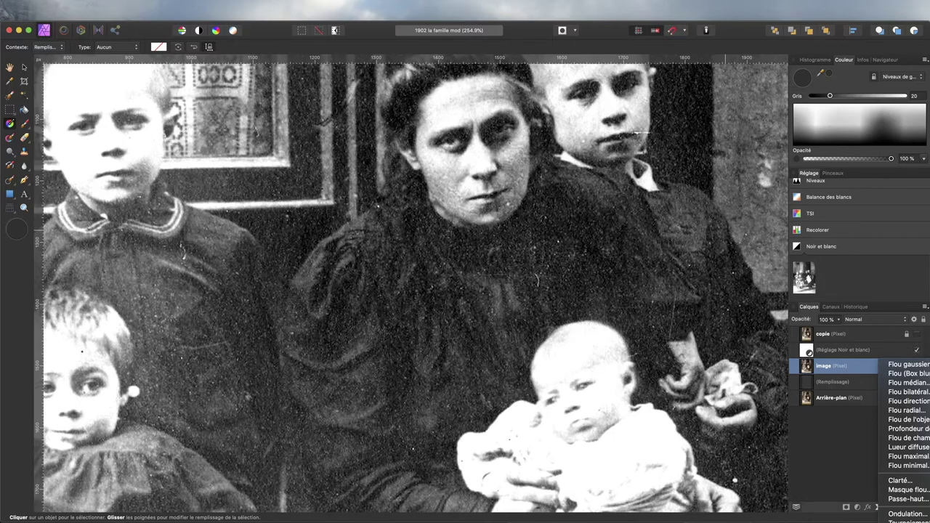
{"action": "left_click", "coordinate": [908, 517]}
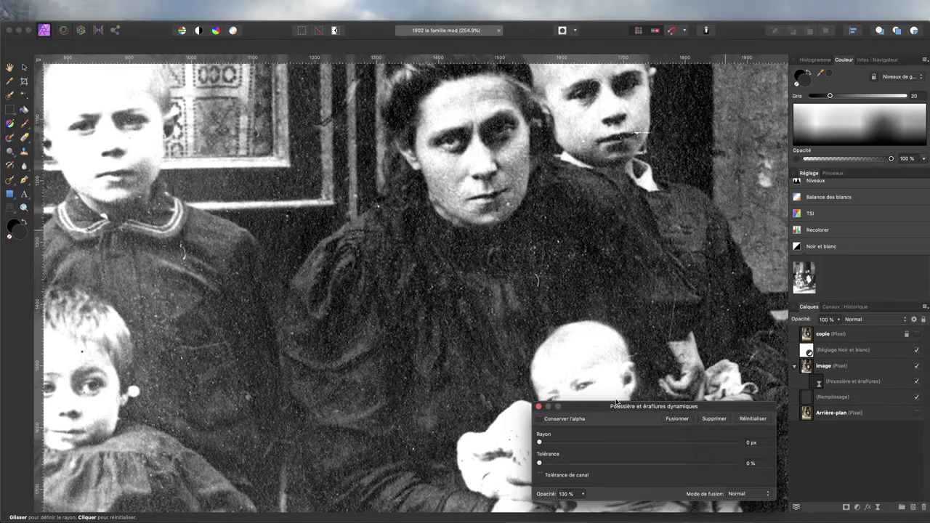
{"action": "left_click_drag", "start_coordinate": [579, 409], "coordinate": [584, 107]}
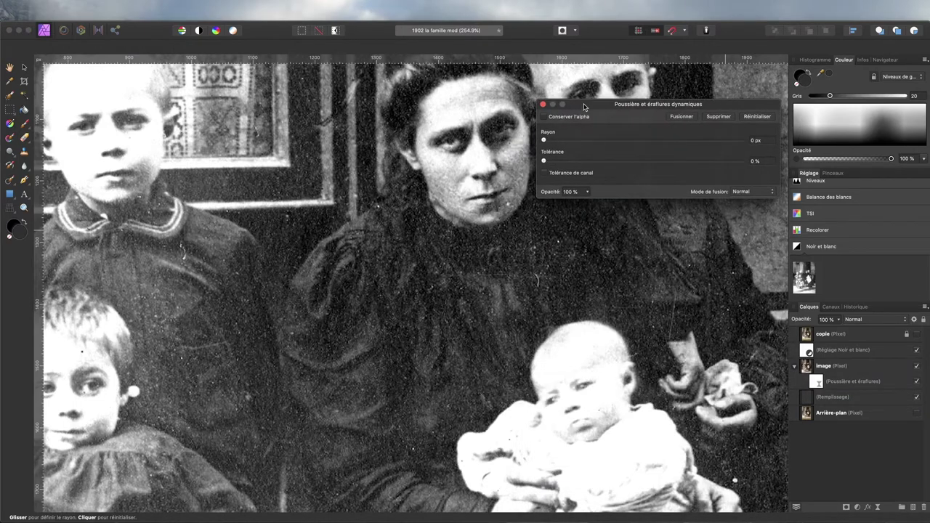
{"action": "left_click_drag", "start_coordinate": [546, 141], "coordinate": [584, 143]}
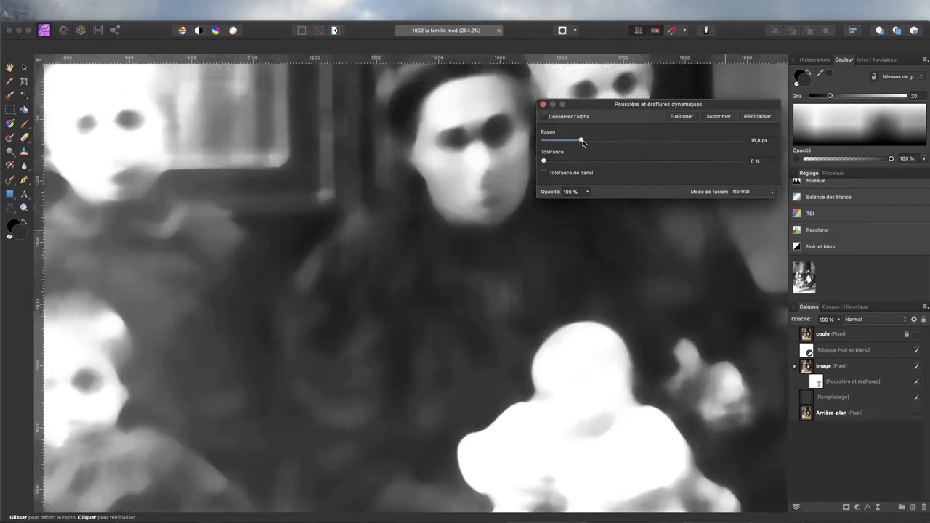
{"action": "left_click_drag", "start_coordinate": [583, 144], "coordinate": [554, 143]}
{"action": "left_click_drag", "start_coordinate": [553, 143], "coordinate": [547, 142]}
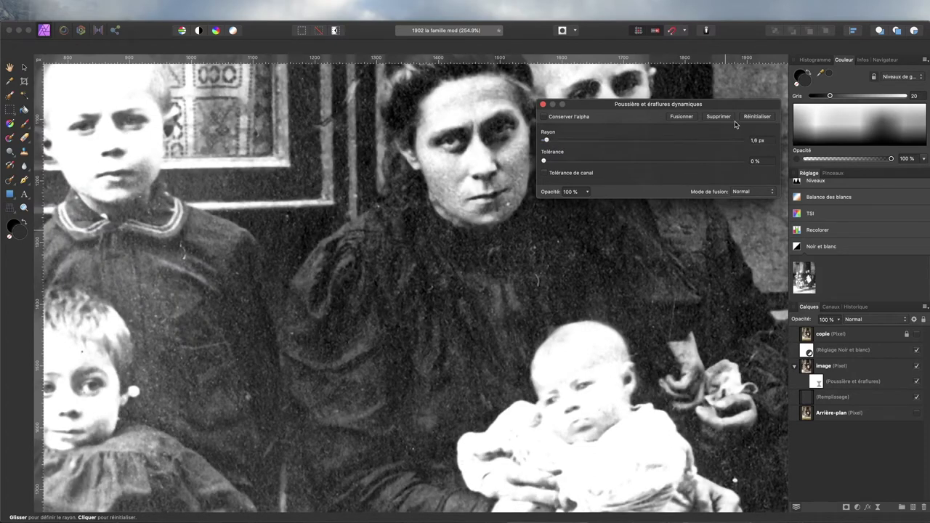
{"action": "left_click", "coordinate": [917, 383]}
{"action": "left_click", "coordinate": [916, 383]}
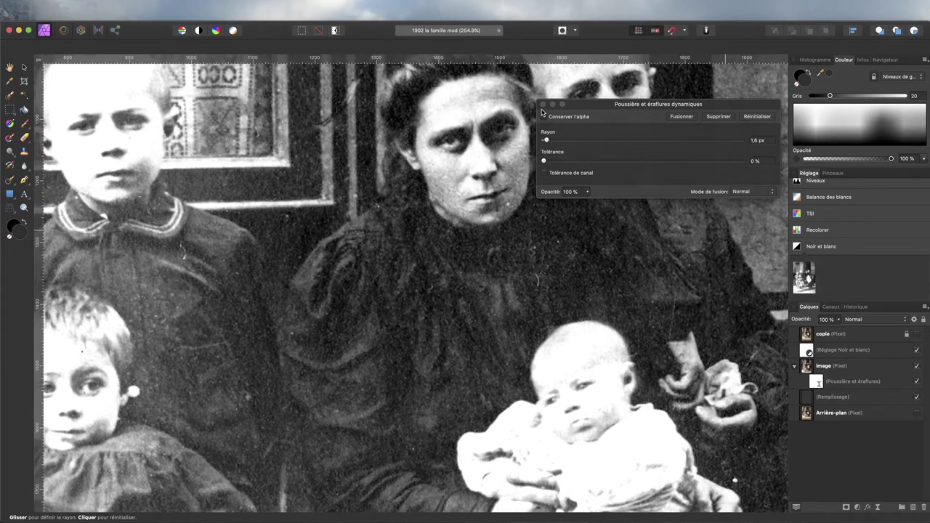
{"action": "left_click", "coordinate": [547, 141]}
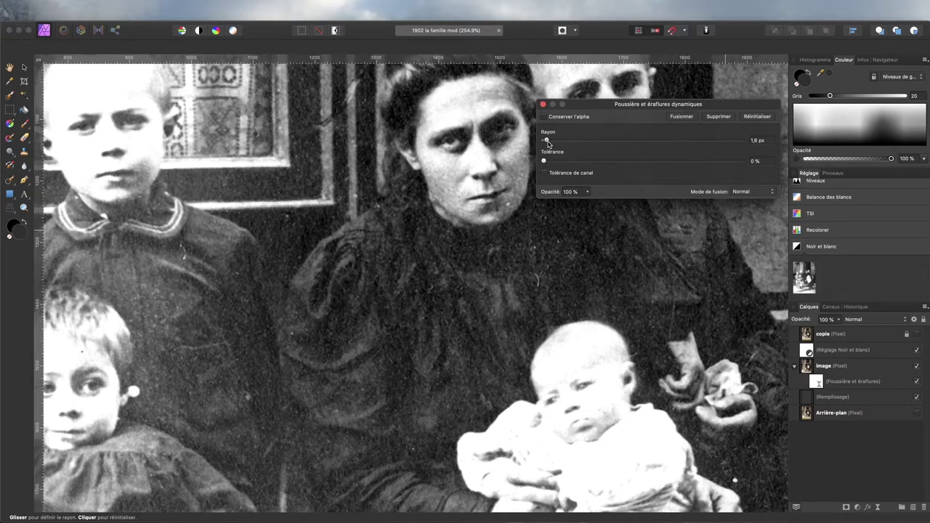
{"action": "left_click_drag", "start_coordinate": [549, 141], "coordinate": [550, 143]}
{"action": "left_click", "coordinate": [916, 382]}
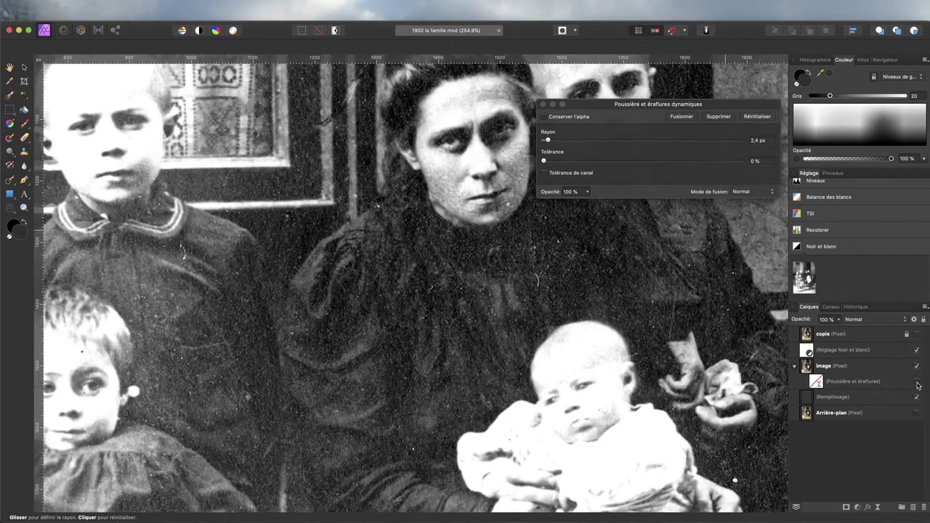
{"action": "left_click", "coordinate": [917, 382]}
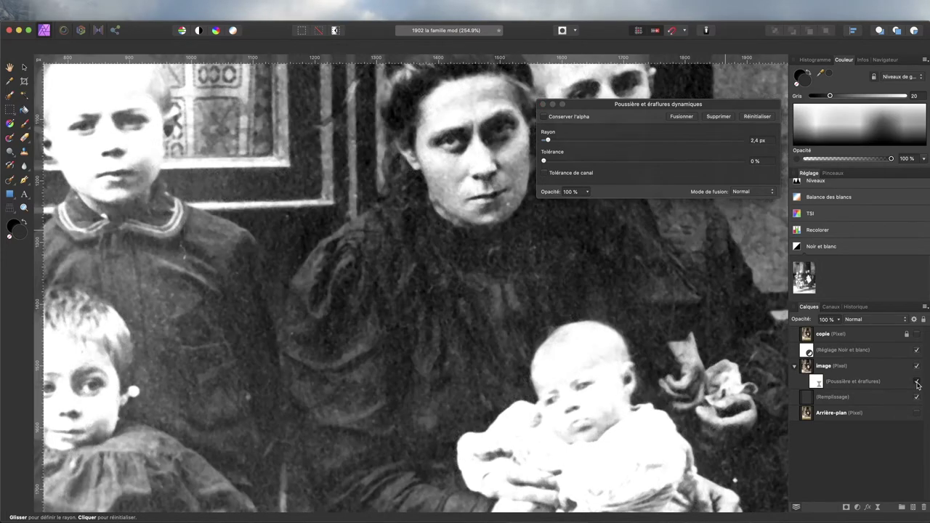
{"action": "left_click", "coordinate": [917, 382]}
{"action": "left_click", "coordinate": [916, 382]}
{"action": "left_click", "coordinate": [916, 382]}
{"action": "left_click", "coordinate": [544, 106]}
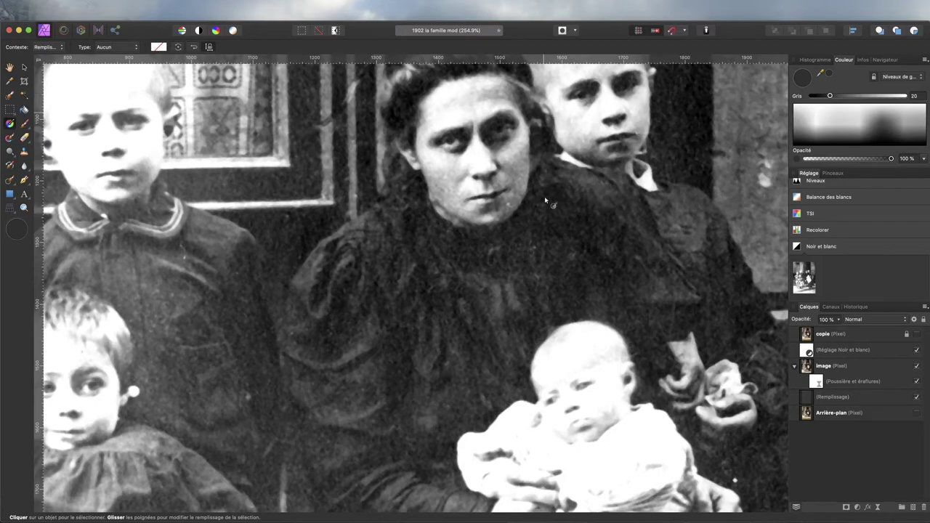
{"action": "scroll", "coordinate": [517, 255], "scroll_direction": "up", "scroll_amount": 1}
{"action": "scroll", "coordinate": [517, 256], "scroll_direction": "up", "scroll_amount": 2}
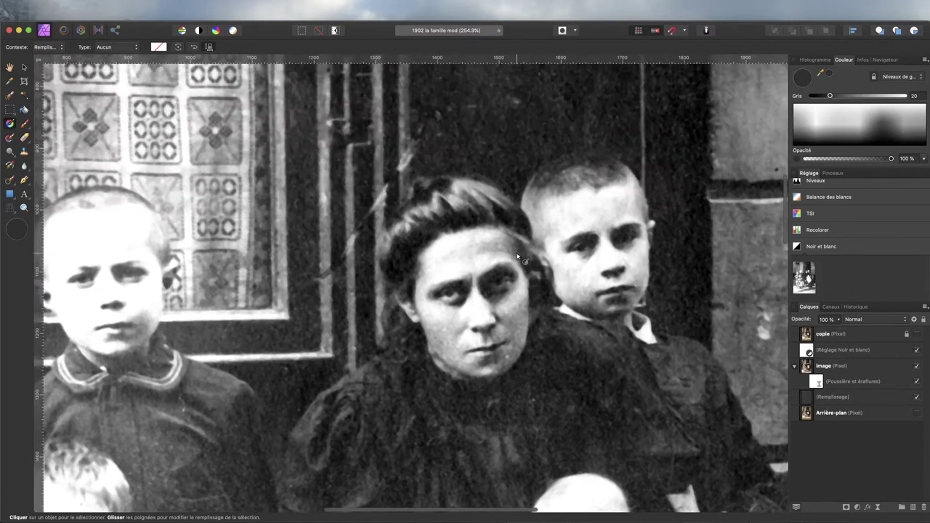
{"action": "scroll", "coordinate": [517, 256], "scroll_direction": "down", "scroll_amount": 4}
{"action": "scroll", "coordinate": [517, 256], "scroll_direction": "down", "scroll_amount": 5}
{"action": "scroll", "coordinate": [518, 256], "scroll_direction": "right", "scroll_amount": 5}
{"action": "scroll", "coordinate": [517, 256], "scroll_direction": "up", "scroll_amount": 1}
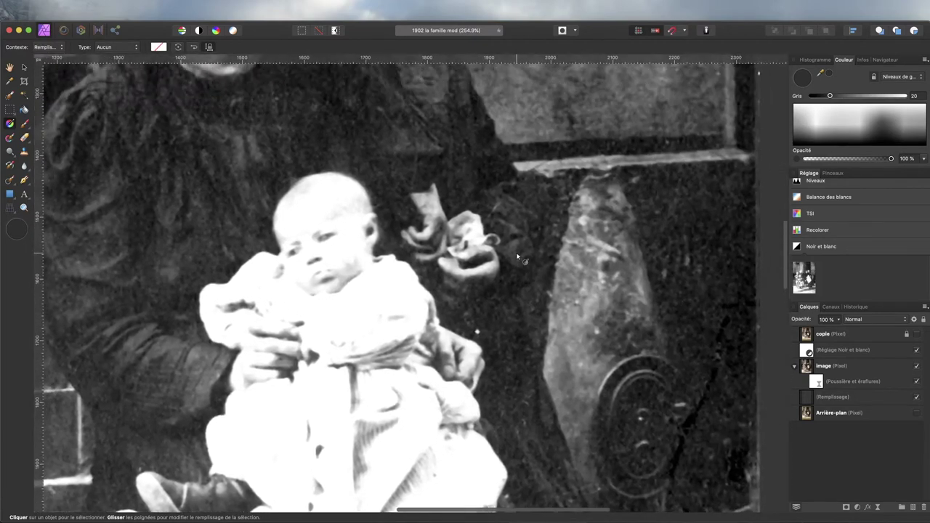
{"action": "scroll", "coordinate": [517, 256], "scroll_direction": "up", "scroll_amount": 2}
{"action": "scroll", "coordinate": [517, 255], "scroll_direction": "up", "scroll_amount": 2}
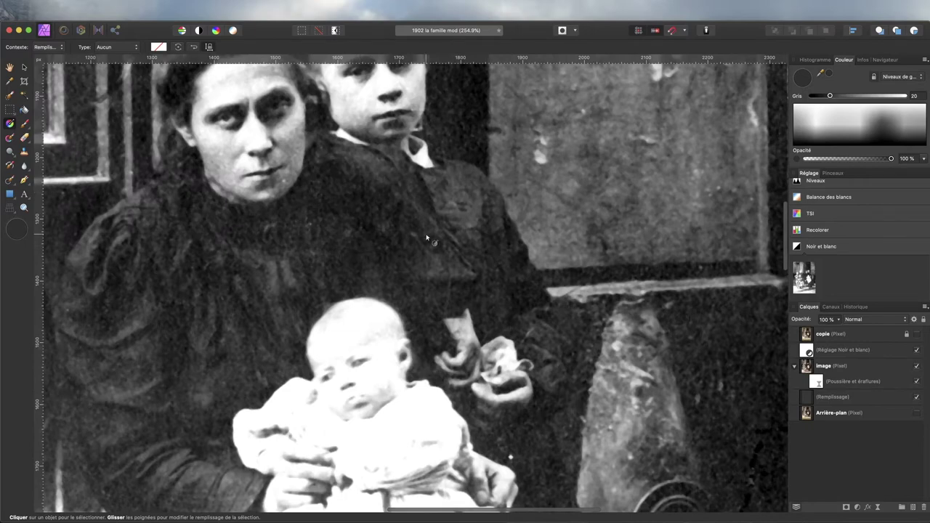
{"action": "left_click", "coordinate": [918, 382]}
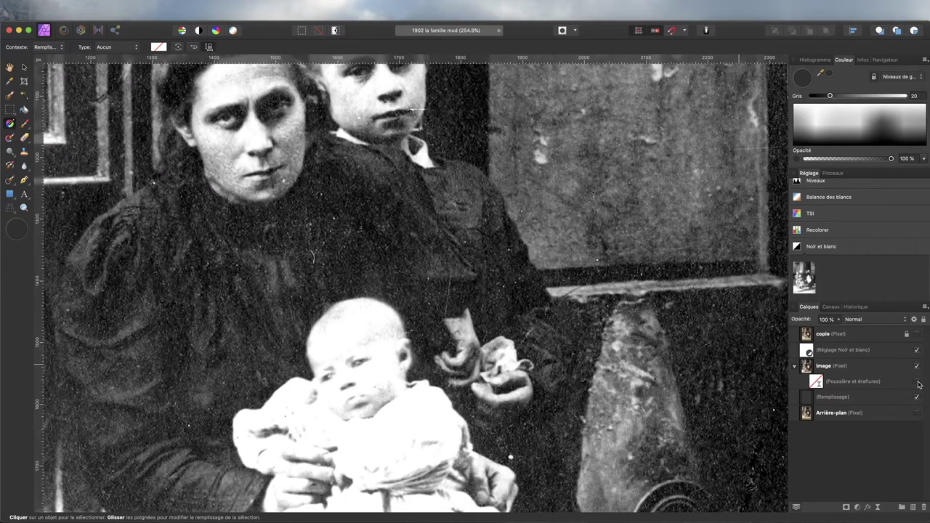
{"action": "left_click", "coordinate": [917, 382]}
{"action": "scroll", "coordinate": [494, 284], "scroll_direction": "left", "scroll_amount": 1}
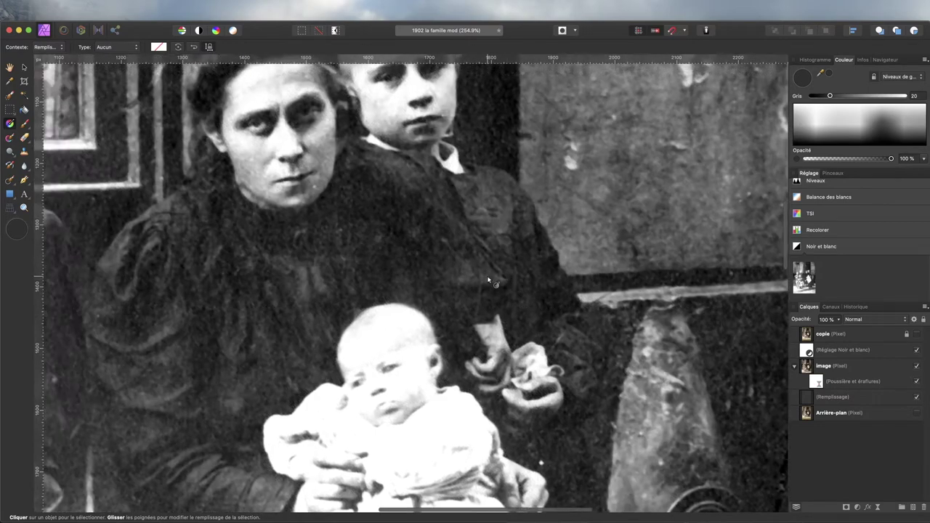
{"action": "scroll", "coordinate": [489, 280], "scroll_direction": "left", "scroll_amount": 4}
{"action": "scroll", "coordinate": [489, 280], "scroll_direction": "up", "scroll_amount": 5}
{"action": "scroll", "coordinate": [488, 280], "scroll_direction": "left", "scroll_amount": 2}
{"action": "scroll", "coordinate": [488, 280], "scroll_direction": "up", "scroll_amount": 3}
{"action": "scroll", "coordinate": [488, 280], "scroll_direction": "up", "scroll_amount": 4}
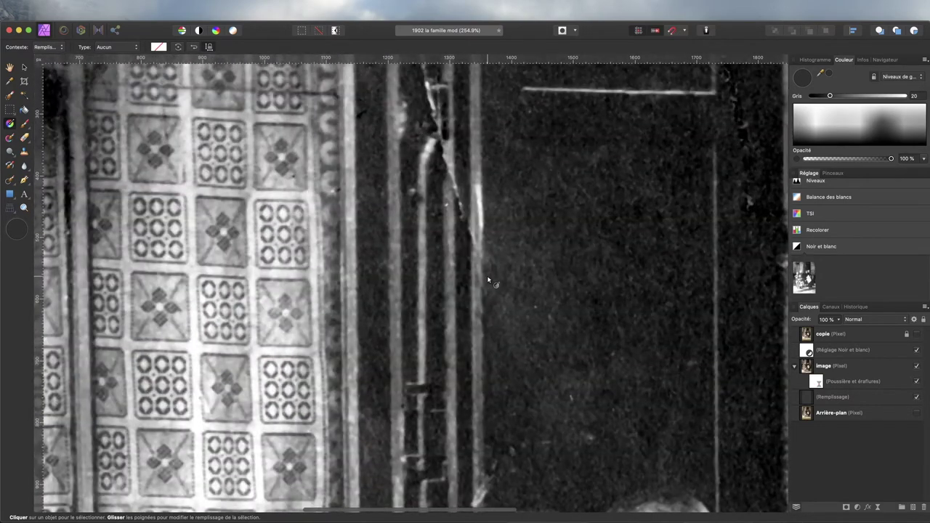
{"action": "scroll", "coordinate": [488, 279], "scroll_direction": "down", "scroll_amount": 5}
{"action": "scroll", "coordinate": [489, 280], "scroll_direction": "down", "scroll_amount": 5}
{"action": "scroll", "coordinate": [488, 280], "scroll_direction": "down", "scroll_amount": 1}
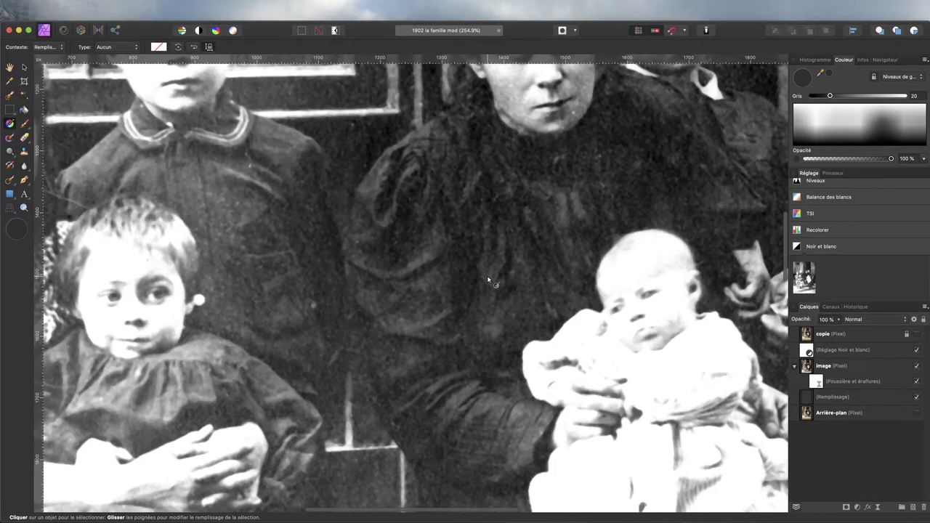
{"action": "scroll", "coordinate": [489, 280], "scroll_direction": "down", "scroll_amount": 4}
{"action": "scroll", "coordinate": [488, 280], "scroll_direction": "right", "scroll_amount": 4}
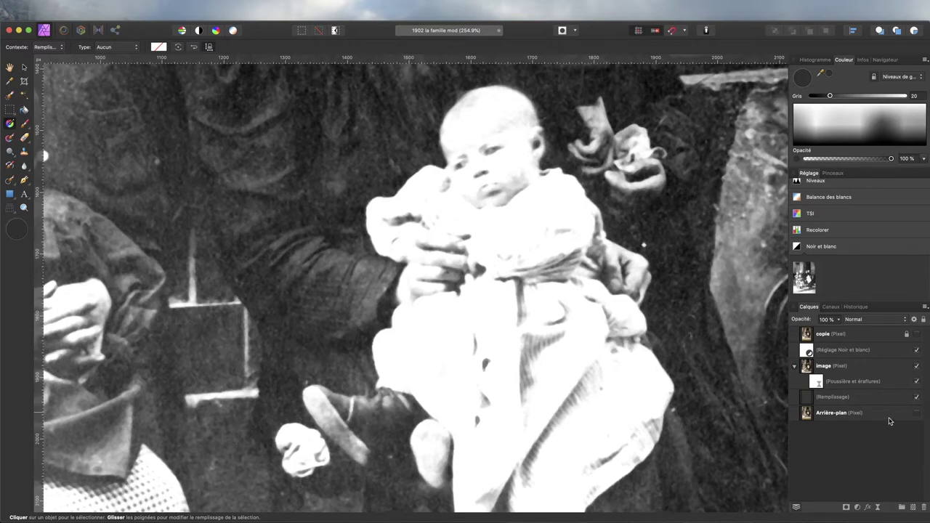
{"action": "left_click", "coordinate": [889, 421]}
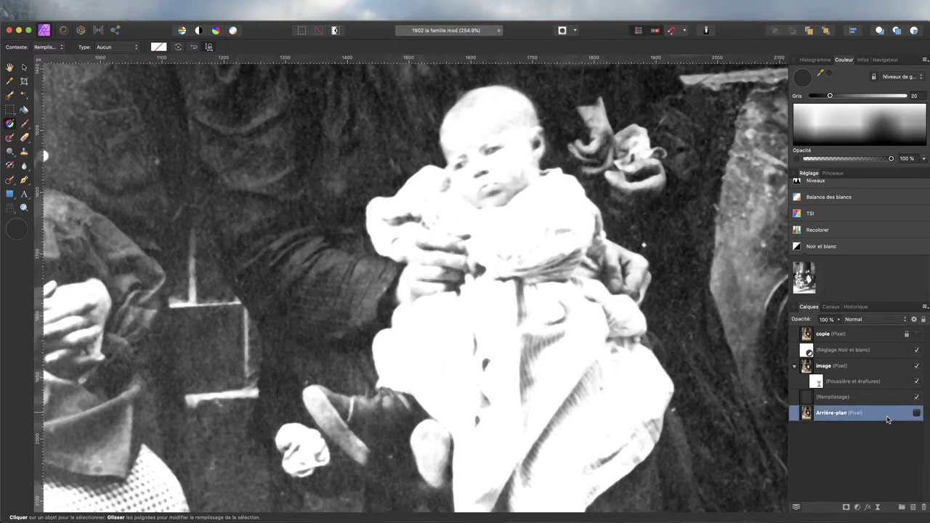
- Group Arrière-plan, image and the Black and White adjustment into a group named 'préparation'
{"action": "left_click", "coordinate": [878, 351], "text": "shift"}
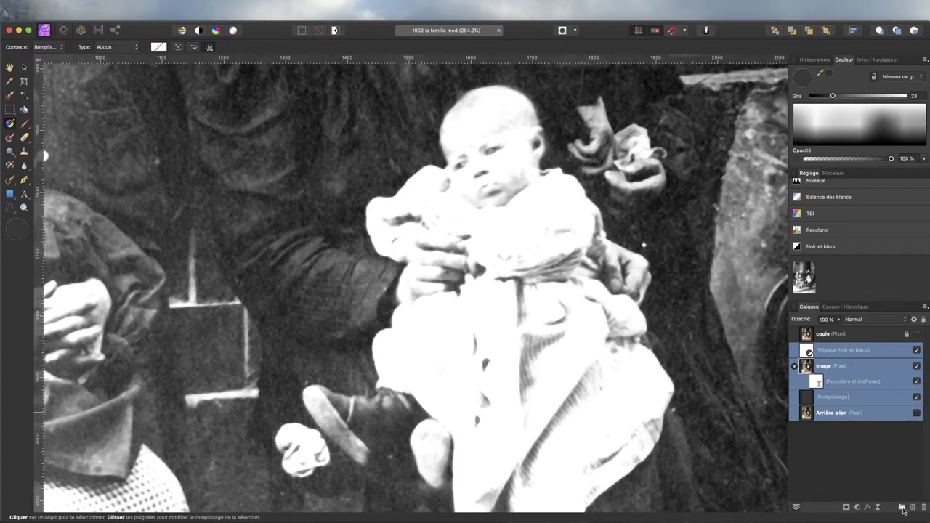
{"action": "left_click", "coordinate": [903, 511]}
{"action": "double_click", "coordinate": [825, 350]}
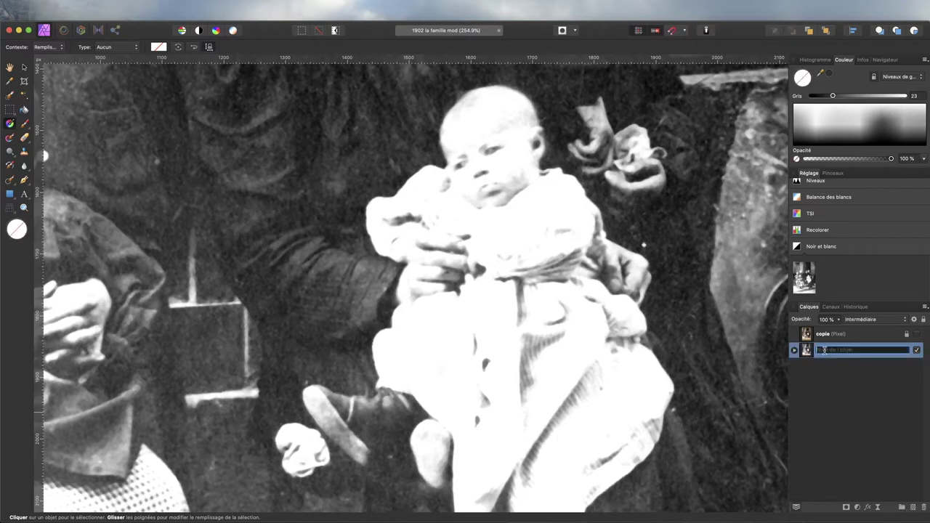
{"action": "type", "text": "P"}
{"action": "key", "text": "Return"}
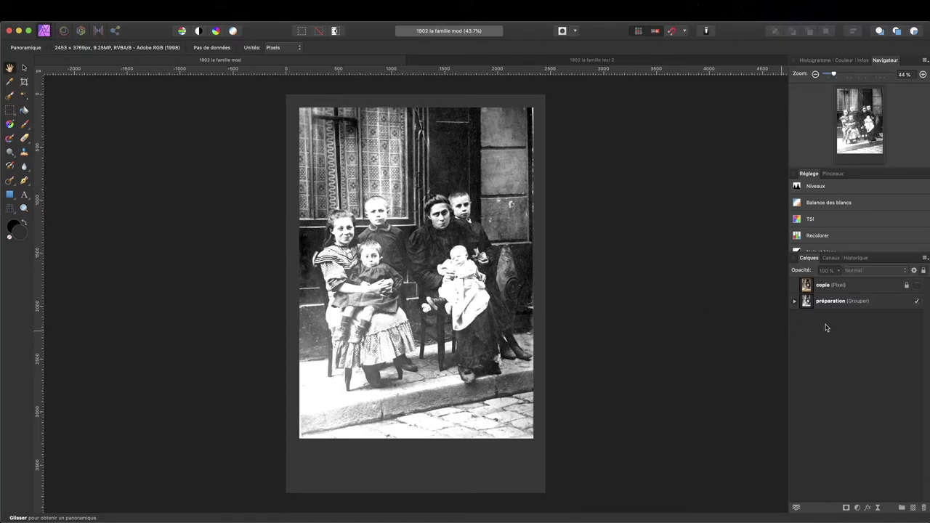
- Add a pixel layer named 'retouche personnage' above the préparation group and select it
{"action": "left_click", "coordinate": [884, 307]}
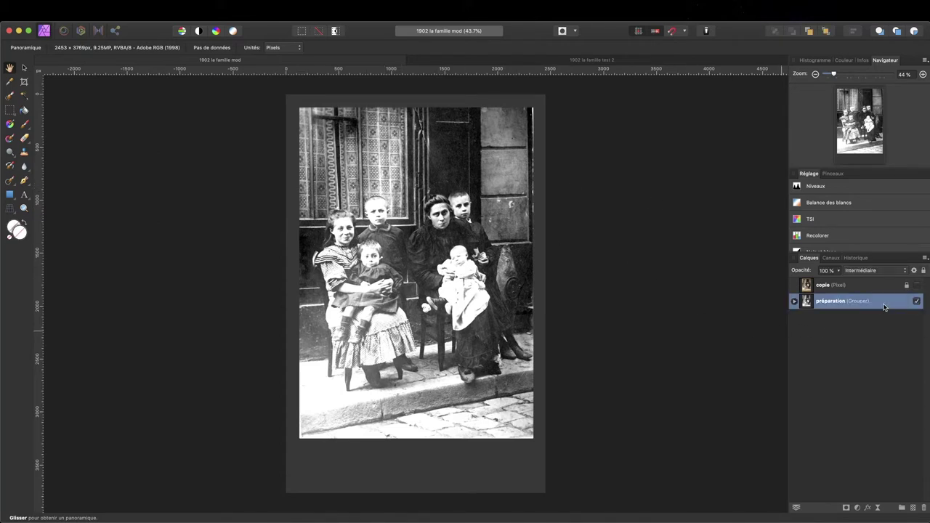
{"action": "left_click", "coordinate": [915, 512]}
{"action": "type", "text": "retouche personnage"}
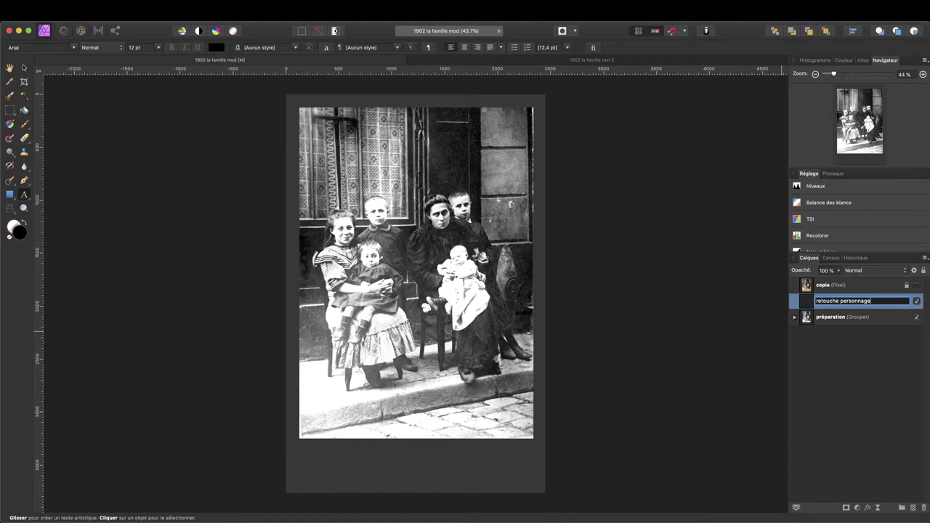
{"action": "left_click", "coordinate": [825, 380]}
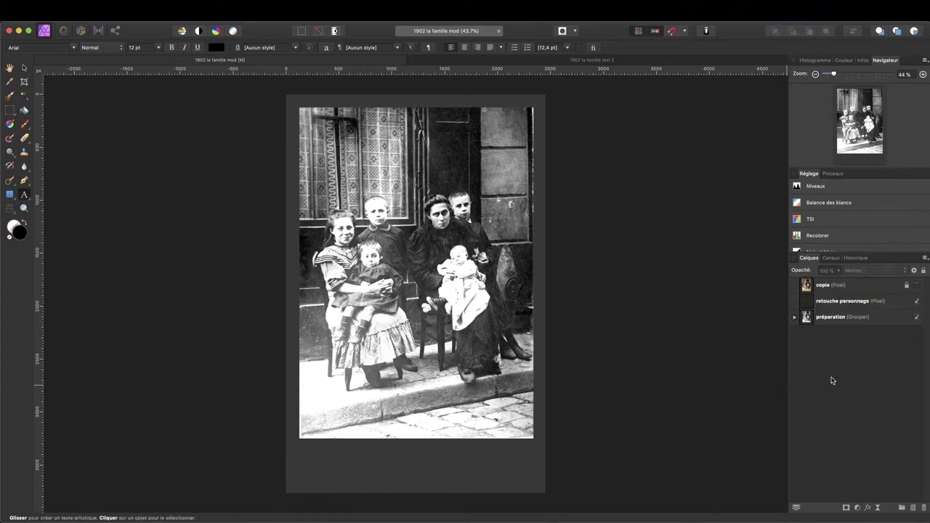
{"action": "left_click", "coordinate": [865, 305]}
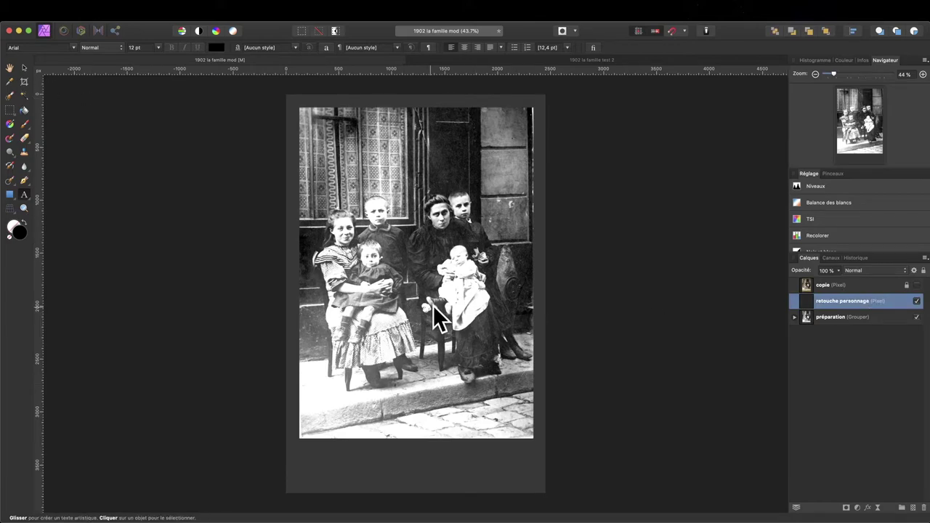
- Zoom to about 174% and pan up onto the family's faces and upper bodies
{"action": "scroll", "coordinate": [439, 311], "scroll_direction": "up", "scroll_amount": 5}
{"action": "scroll", "coordinate": [439, 311], "scroll_direction": "up", "scroll_amount": 1}
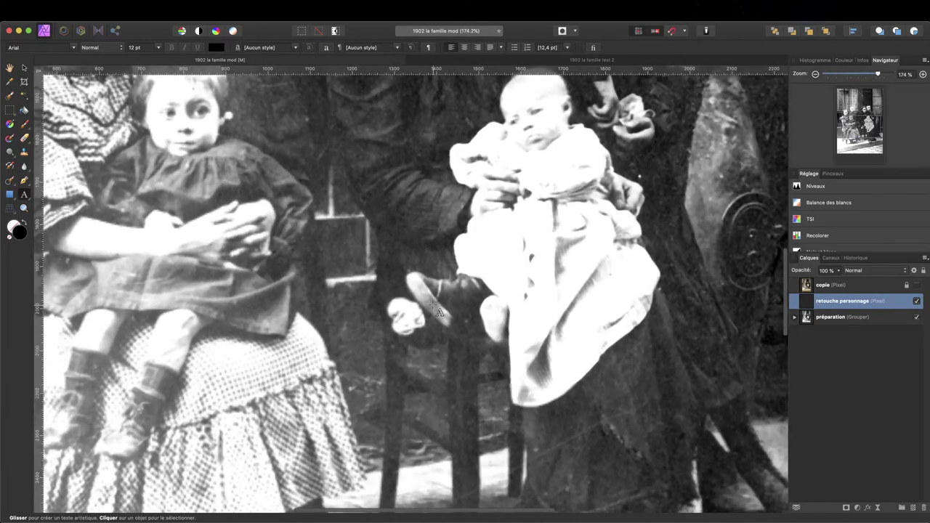
{"action": "scroll", "coordinate": [439, 311], "scroll_direction": "up", "scroll_amount": 2}
{"action": "scroll", "coordinate": [439, 311], "scroll_direction": "up", "scroll_amount": 3}
{"action": "scroll", "coordinate": [439, 312], "scroll_direction": "up", "scroll_amount": 2}
{"action": "scroll", "coordinate": [439, 311], "scroll_direction": "up", "scroll_amount": 3}
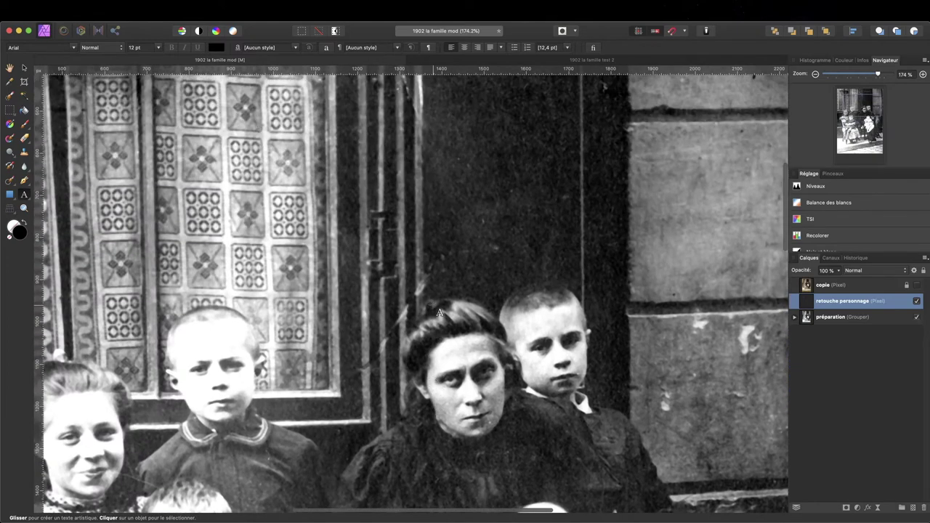
{"action": "scroll", "coordinate": [439, 311], "scroll_direction": "up", "scroll_amount": 2}
{"action": "scroll", "coordinate": [439, 311], "scroll_direction": "up", "scroll_amount": 3}
{"action": "scroll", "coordinate": [439, 311], "scroll_direction": "down", "scroll_amount": 4}
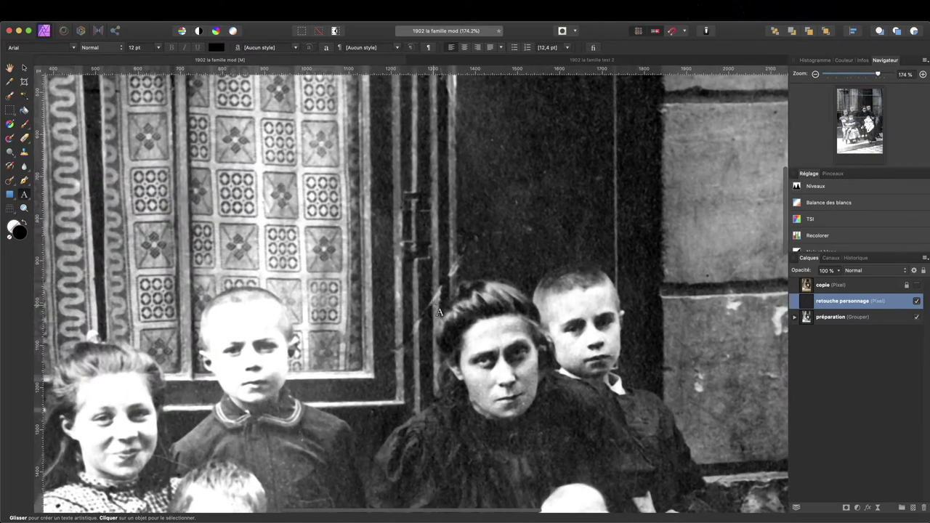
{"action": "scroll", "coordinate": [439, 311], "scroll_direction": "left", "scroll_amount": 3}
{"action": "scroll", "coordinate": [439, 311], "scroll_direction": "right", "scroll_amount": 2}
{"action": "scroll", "coordinate": [439, 311], "scroll_direction": "right", "scroll_amount": 2}
{"action": "scroll", "coordinate": [439, 311], "scroll_direction": "down", "scroll_amount": 2}
{"action": "scroll", "coordinate": [439, 311], "scroll_direction": "up", "scroll_amount": 2}
{"action": "scroll", "coordinate": [439, 311], "scroll_direction": "down", "scroll_amount": 2}
{"action": "scroll", "coordinate": [439, 311], "scroll_direction": "up", "scroll_amount": 1}
{"action": "scroll", "coordinate": [439, 311], "scroll_direction": "down", "scroll_amount": 1}
{"action": "scroll", "coordinate": [439, 311], "scroll_direction": "up", "scroll_amount": 3}
{"action": "scroll", "coordinate": [439, 311], "scroll_direction": "up", "scroll_amount": 1}
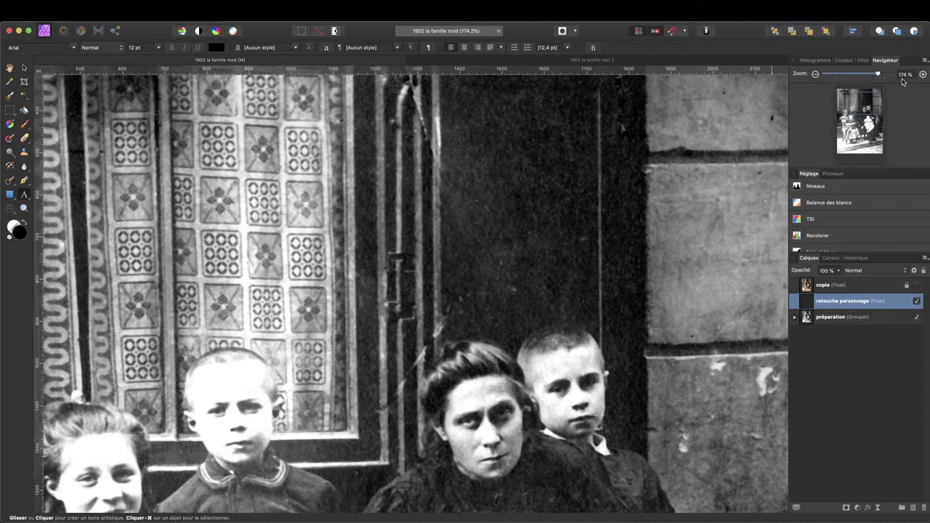
{"action": "scroll", "coordinate": [467, 212], "scroll_direction": "down", "scroll_amount": 2}
{"action": "scroll", "coordinate": [467, 212], "scroll_direction": "down", "scroll_amount": 5}
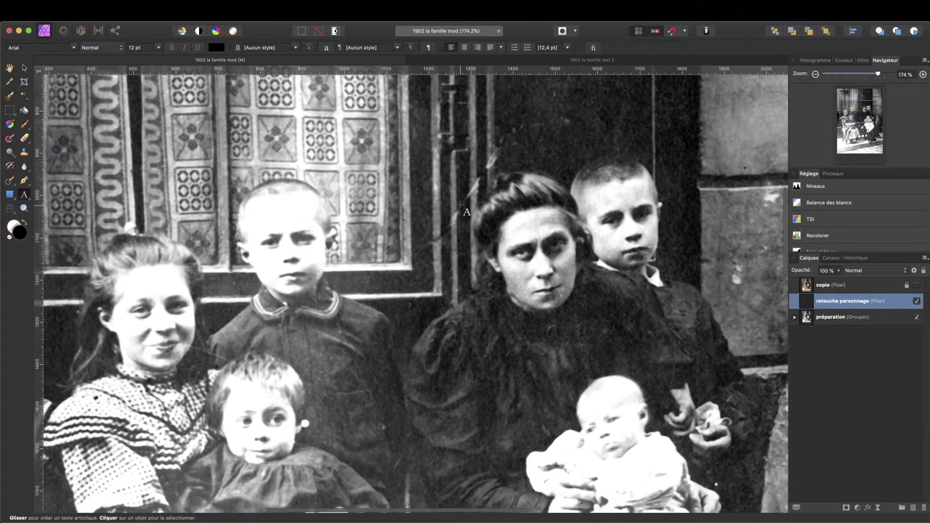
{"action": "scroll", "coordinate": [467, 212], "scroll_direction": "down", "scroll_amount": 3}
{"action": "scroll", "coordinate": [467, 212], "scroll_direction": "down", "scroll_amount": 2}
{"action": "scroll", "coordinate": [466, 212], "scroll_direction": "left", "scroll_amount": 2}
{"action": "scroll", "coordinate": [467, 212], "scroll_direction": "right", "scroll_amount": 2}
{"action": "scroll", "coordinate": [466, 212], "scroll_direction": "up", "scroll_amount": 1}
{"action": "scroll", "coordinate": [467, 211], "scroll_direction": "right", "scroll_amount": 2}
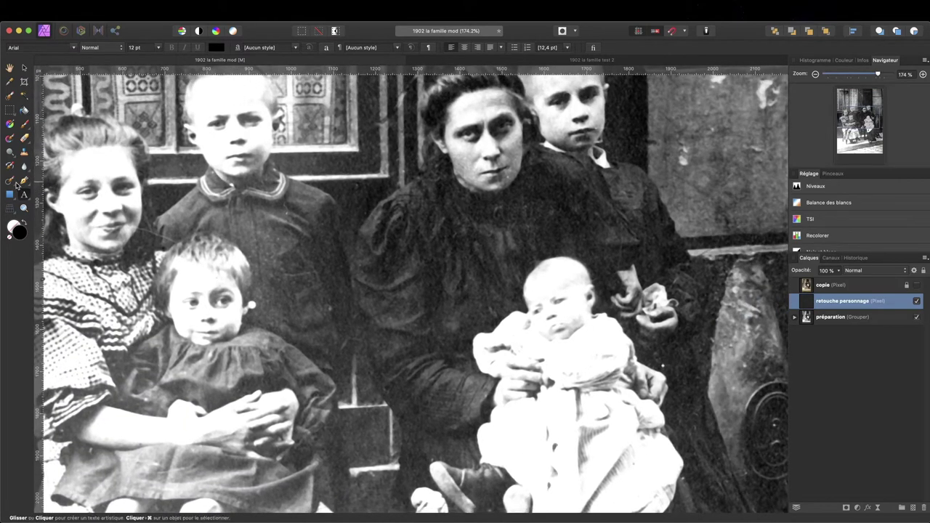
- Set up the Inpainting Brush sampling Calque actif et sous-jacent with 73% hardness
{"action": "left_click", "coordinate": [8, 182]}
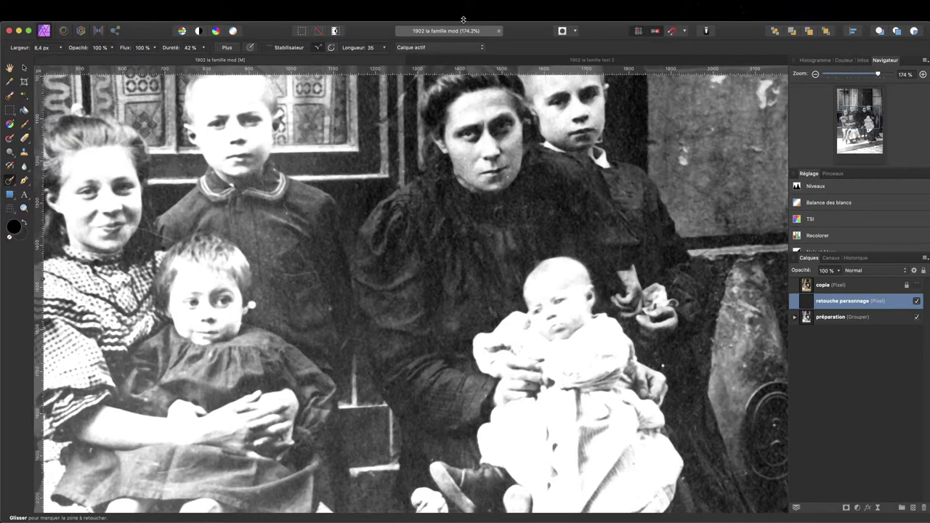
{"action": "left_click", "coordinate": [430, 47]}
{"action": "left_click", "coordinate": [427, 55]}
{"action": "left_click_drag", "start_coordinate": [177, 52], "coordinate": [171, 62]}
{"action": "left_click_drag", "start_coordinate": [167, 51], "coordinate": [180, 49]}
- Inpaint the blemish on the little child's ear
{"action": "scroll", "coordinate": [583, 289], "scroll_direction": "down", "scroll_amount": 1}
{"action": "scroll", "coordinate": [582, 289], "scroll_direction": "down", "scroll_amount": 3}
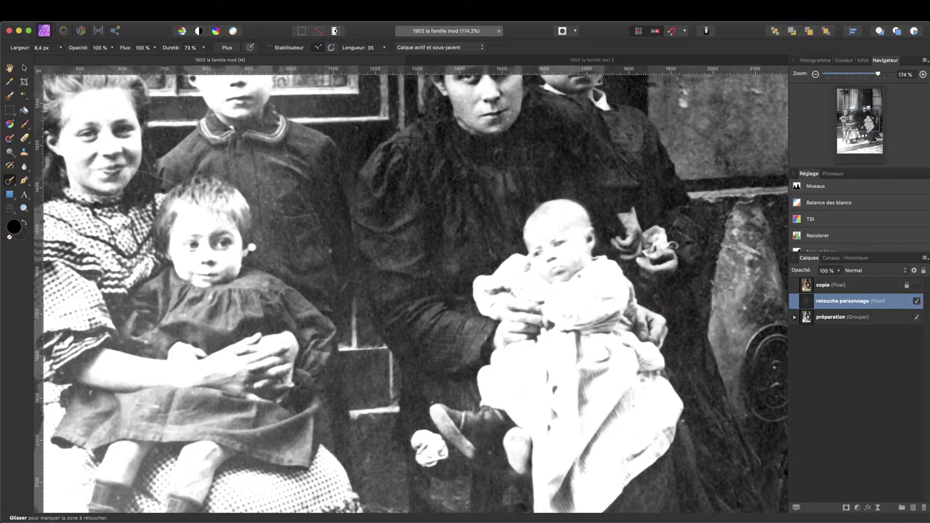
{"action": "scroll", "coordinate": [595, 292], "scroll_direction": "down", "scroll_amount": 2}
{"action": "scroll", "coordinate": [585, 280], "scroll_direction": "down", "scroll_amount": 2}
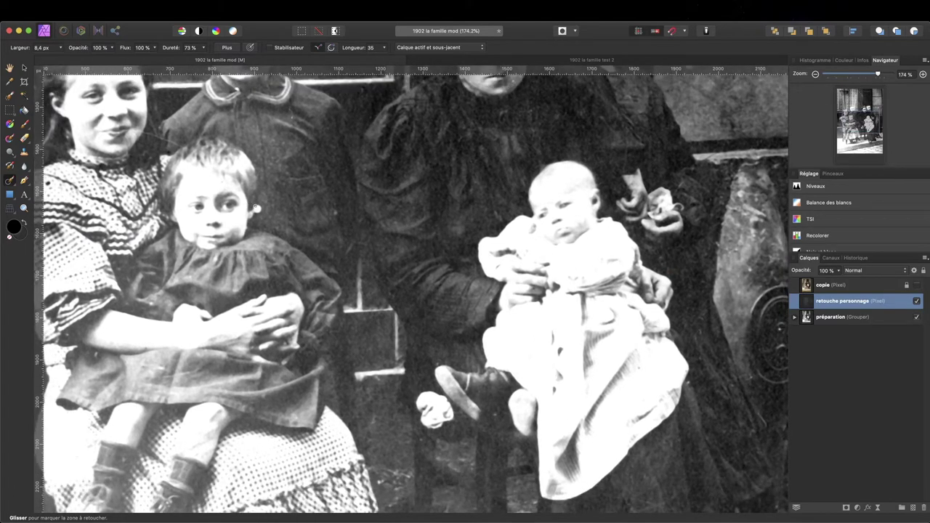
{"action": "left_click_drag", "start_coordinate": [256, 209], "coordinate": [258, 210]}
- Inpaint the scratches on the dark dress and the marks along the chair leg
{"action": "scroll", "coordinate": [290, 167], "scroll_direction": "down", "scroll_amount": 3}
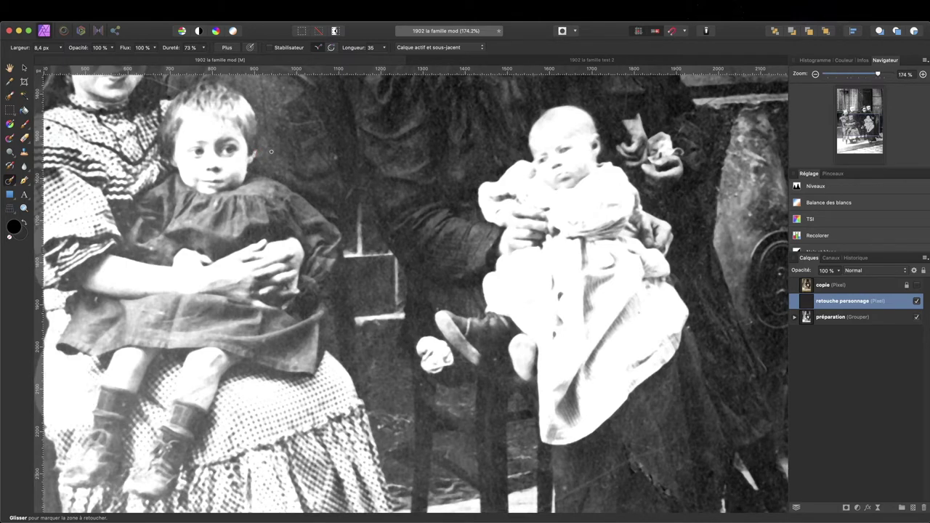
{"action": "scroll", "coordinate": [271, 151], "scroll_direction": "down", "scroll_amount": 3}
{"action": "scroll", "coordinate": [271, 151], "scroll_direction": "down", "scroll_amount": 1}
{"action": "scroll", "coordinate": [272, 151], "scroll_direction": "down", "scroll_amount": 1}
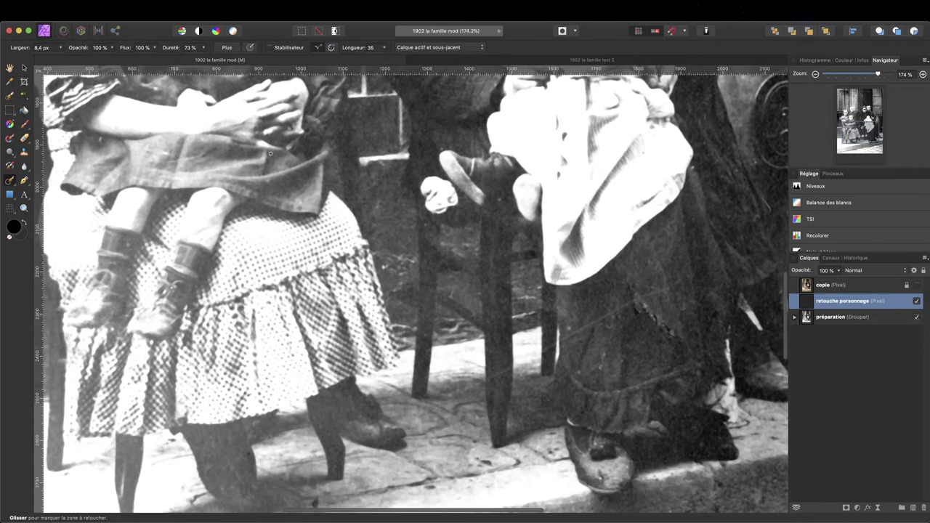
{"action": "scroll", "coordinate": [277, 152], "scroll_direction": "right", "scroll_amount": 3}
{"action": "scroll", "coordinate": [278, 154], "scroll_direction": "right", "scroll_amount": 2}
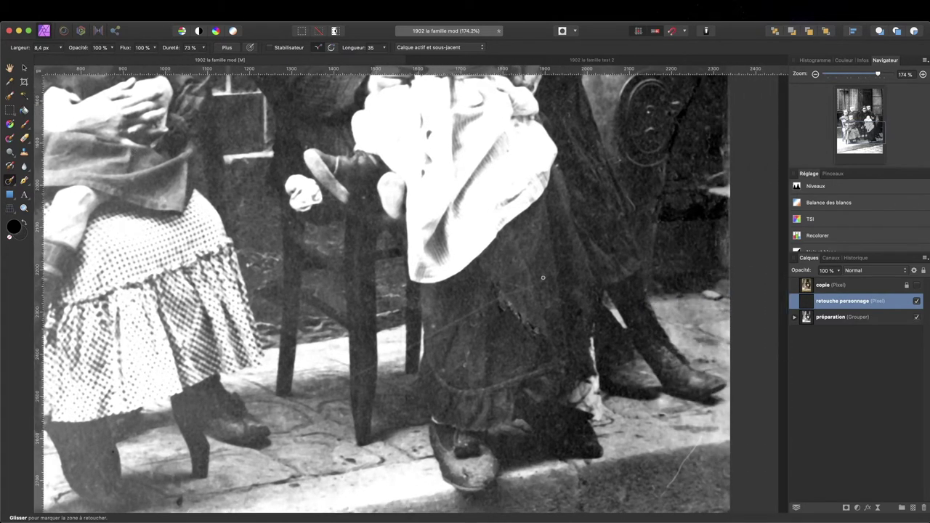
{"action": "left_click_drag", "start_coordinate": [460, 274], "coordinate": [576, 304]}
{"action": "left_click_drag", "start_coordinate": [426, 338], "coordinate": [449, 327]}
{"action": "left_click_drag", "start_coordinate": [449, 326], "coordinate": [477, 312]}
{"action": "left_click_drag", "start_coordinate": [420, 339], "coordinate": [406, 351]}
{"action": "left_click_drag", "start_coordinate": [314, 393], "coordinate": [305, 396]}
{"action": "mouse_move", "coordinate": [442, 328]}
{"action": "left_mouse_down"}
{"action": "mouse_move", "coordinate": [465, 328]}
{"action": "mouse_move", "coordinate": [455, 318]}
{"action": "mouse_move", "coordinate": [464, 314]}
{"action": "left_mouse_up"}
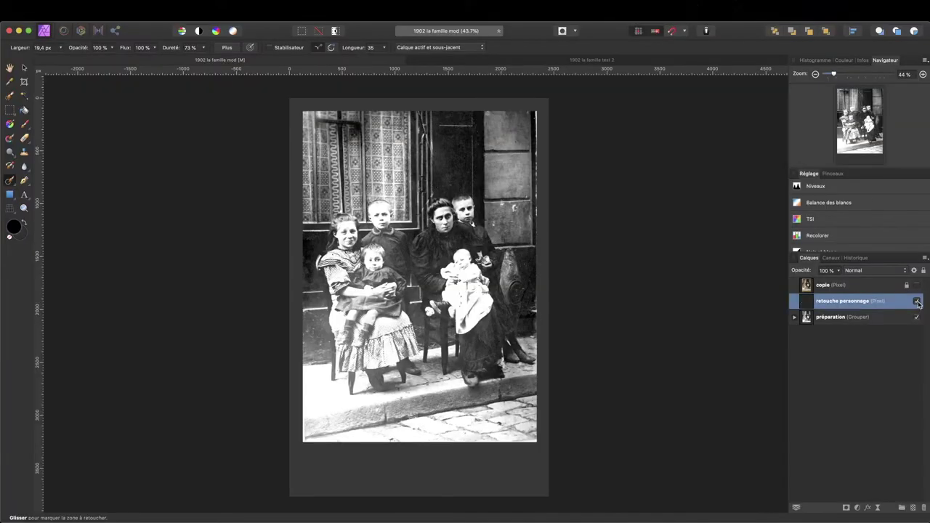
{"action": "left_click", "coordinate": [918, 301]}
{"action": "left_click", "coordinate": [918, 302]}
{"action": "key", "text": "super+1"}
{"action": "left_click", "coordinate": [918, 302]}
{"action": "left_click", "coordinate": [918, 301]}
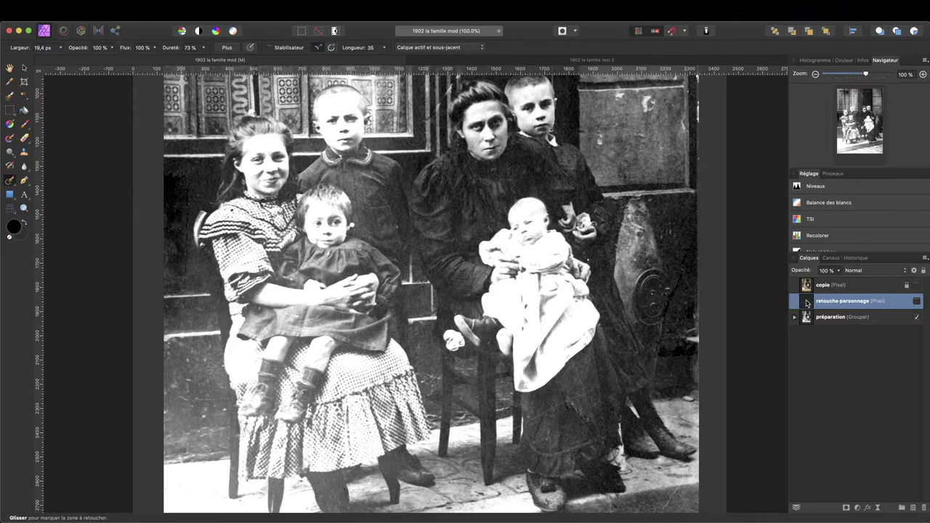
{"action": "left_click", "coordinate": [807, 302], "text": "alt"}
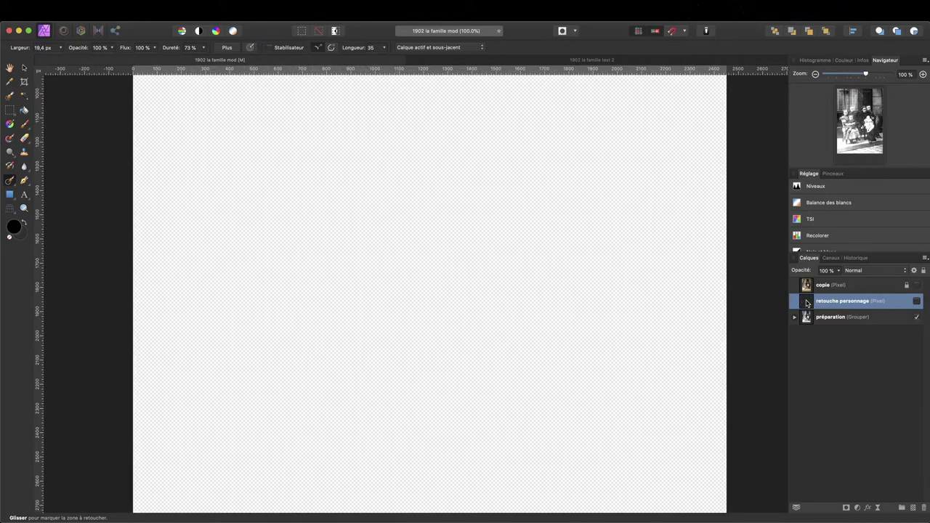
{"action": "left_click", "coordinate": [918, 303]}
{"action": "scroll", "coordinate": [264, 324], "scroll_direction": "down", "scroll_amount": 5}
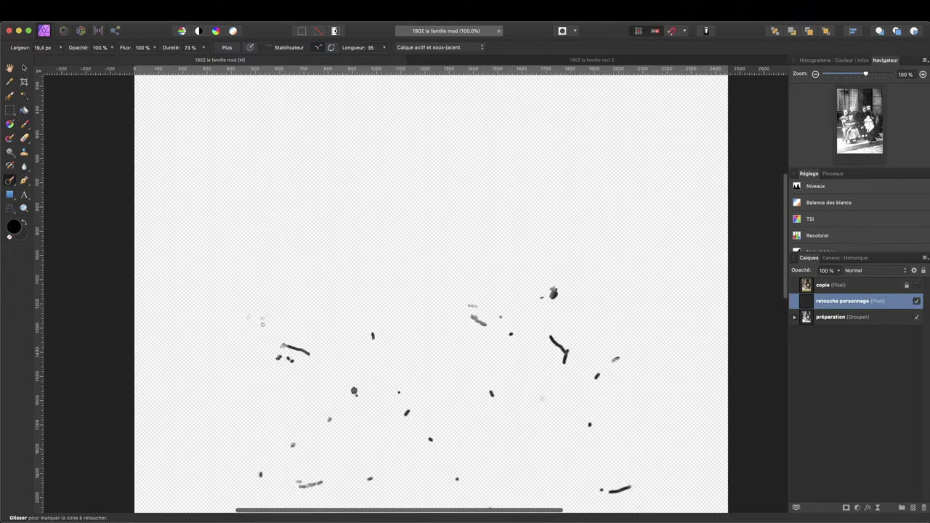
{"action": "scroll", "coordinate": [264, 325], "scroll_direction": "down", "scroll_amount": 3}
{"action": "scroll", "coordinate": [264, 324], "scroll_direction": "up", "scroll_amount": 3}
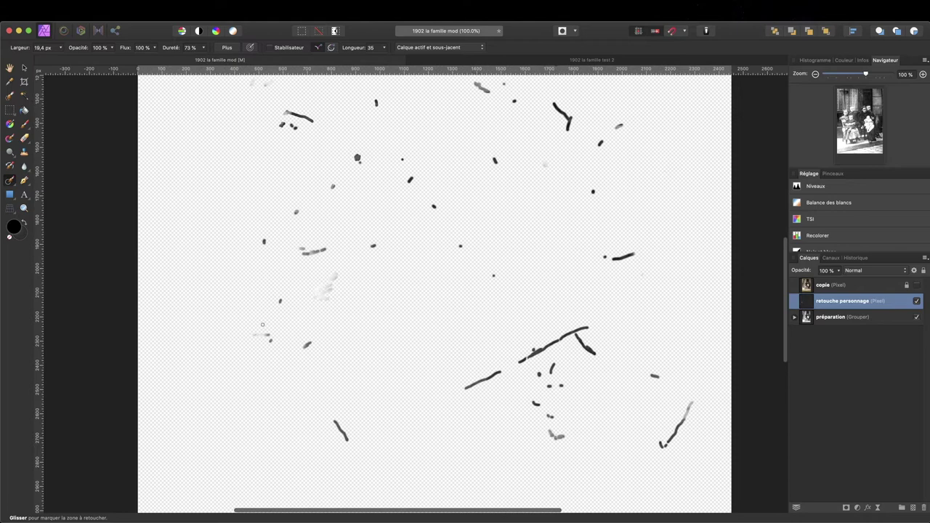
{"action": "scroll", "coordinate": [263, 324], "scroll_direction": "up", "scroll_amount": 2}
{"action": "scroll", "coordinate": [263, 324], "scroll_direction": "right", "scroll_amount": 1}
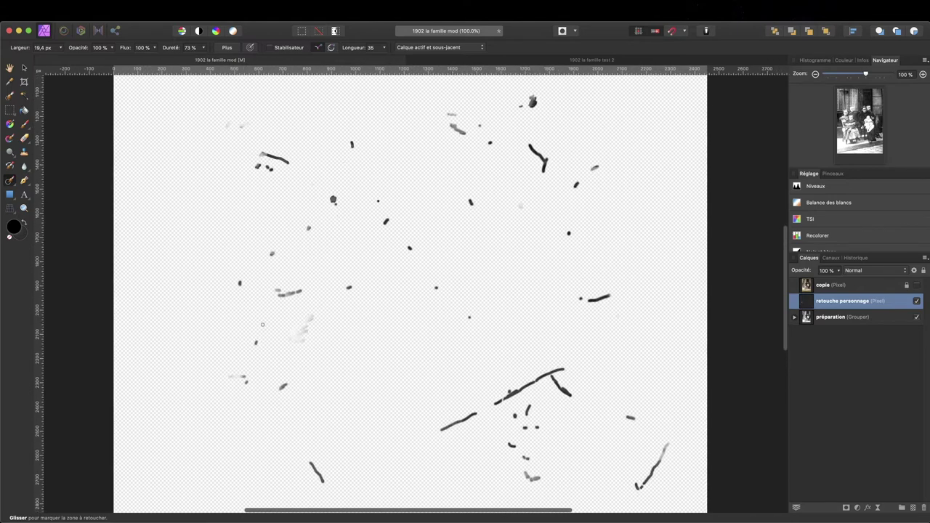
{"action": "scroll", "coordinate": [262, 324], "scroll_direction": "down", "scroll_amount": 1}
{"action": "scroll", "coordinate": [263, 325], "scroll_direction": "right", "scroll_amount": 1}
{"action": "scroll", "coordinate": [262, 325], "scroll_direction": "right", "scroll_amount": 2}
{"action": "scroll", "coordinate": [262, 325], "scroll_direction": "left", "scroll_amount": 4}
{"action": "scroll", "coordinate": [262, 324], "scroll_direction": "right", "scroll_amount": 3}
{"action": "scroll", "coordinate": [262, 325], "scroll_direction": "left", "scroll_amount": 2}
{"action": "scroll", "coordinate": [263, 324], "scroll_direction": "up", "scroll_amount": 2}
{"action": "scroll", "coordinate": [263, 324], "scroll_direction": "up", "scroll_amount": 1}
{"action": "scroll", "coordinate": [262, 324], "scroll_direction": "down", "scroll_amount": 5}
{"action": "scroll", "coordinate": [262, 324], "scroll_direction": "up", "scroll_amount": 2}
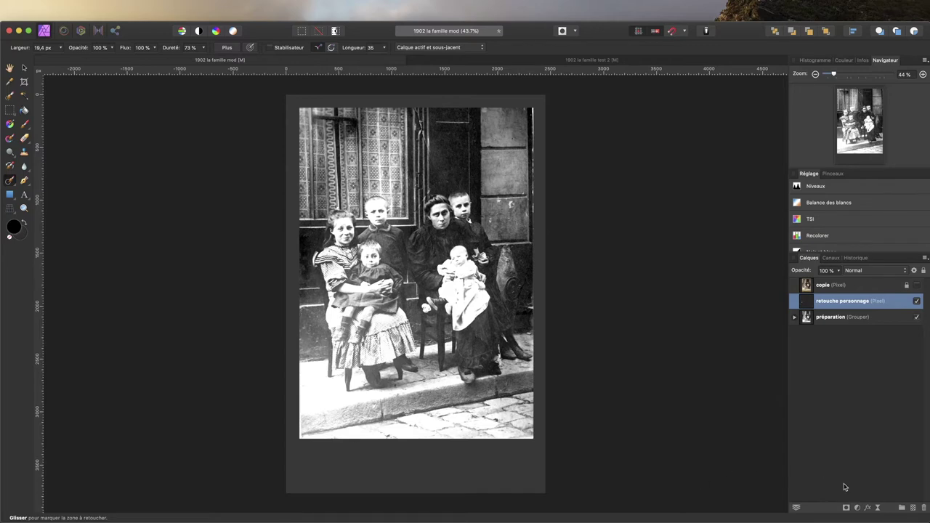
- Add a pixel layer above retouche personnage named 'groupe femme et enfant' and select it
{"action": "left_click", "coordinate": [914, 508]}
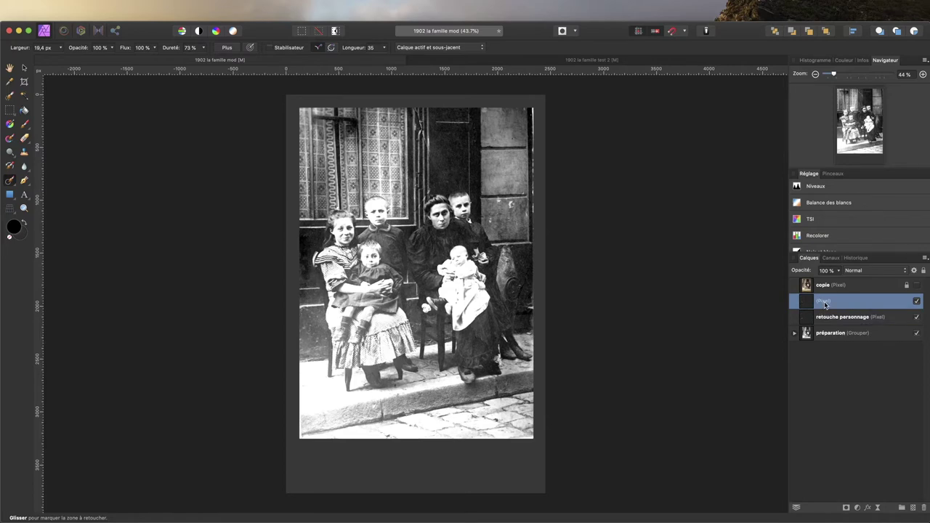
{"action": "double_click", "coordinate": [825, 301]}
{"action": "type", "text": "gr"}
{"action": "type", "text": "pe"}
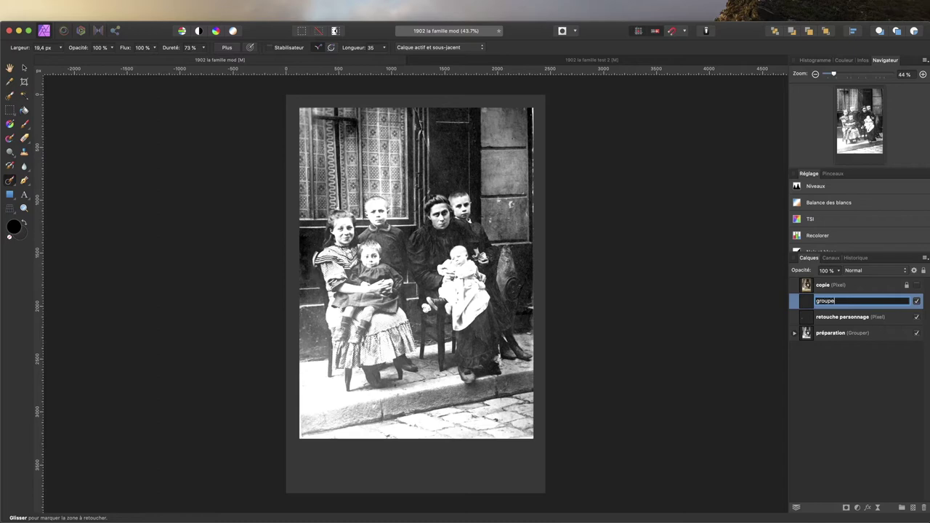
{"action": "type", "text": "me"}
{"action": "type", "text": "e"}
{"action": "type", "text": "a"}
{"action": "left_click", "coordinate": [813, 362]}
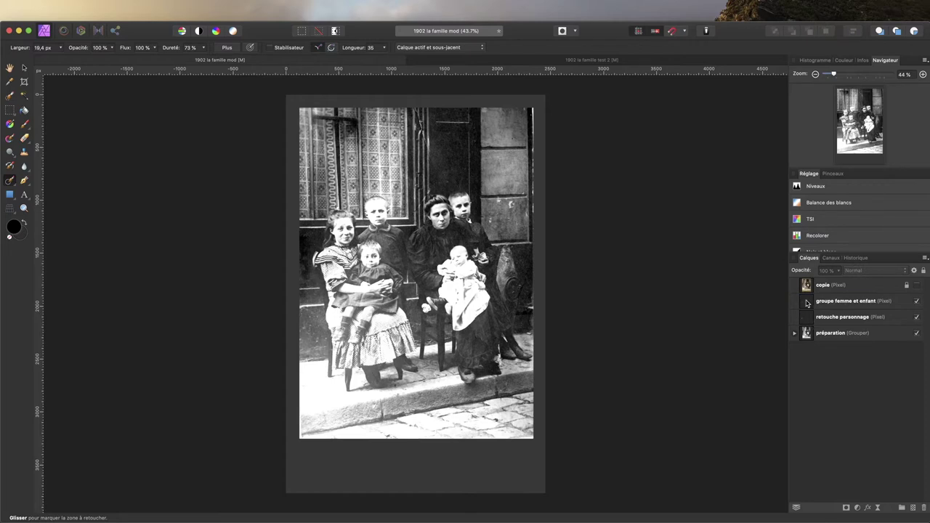
{"action": "left_click", "coordinate": [809, 302]}
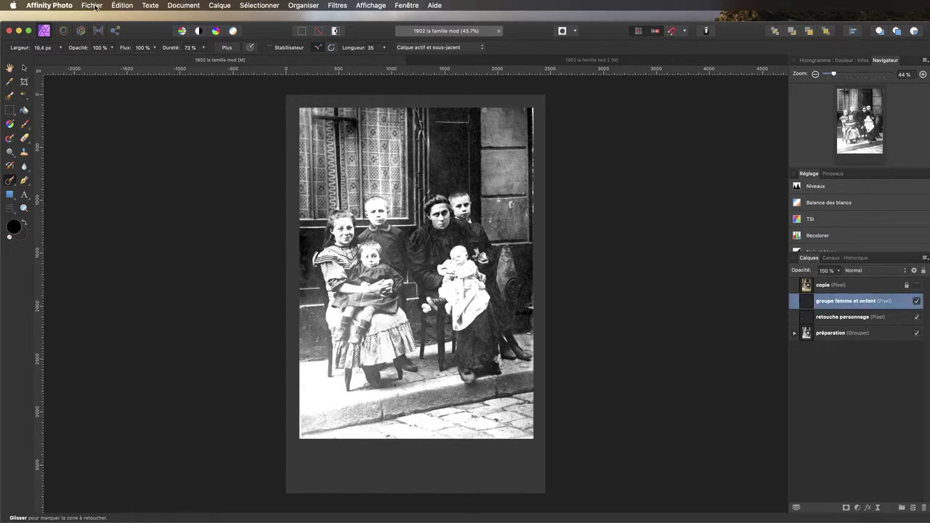
- Fill the groupe femme et enfant layer with a custom mid-grey colour
{"action": "left_click", "coordinate": [119, 6]}
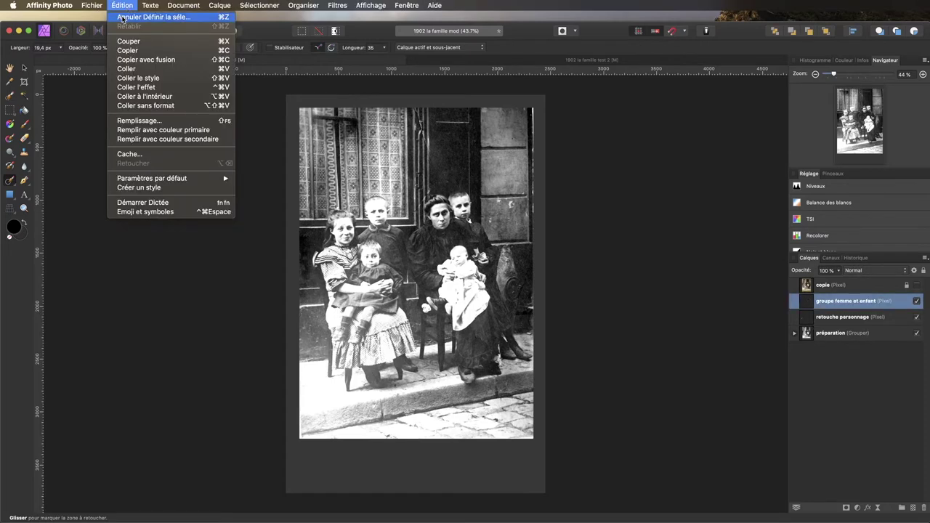
{"action": "left_click", "coordinate": [135, 122]}
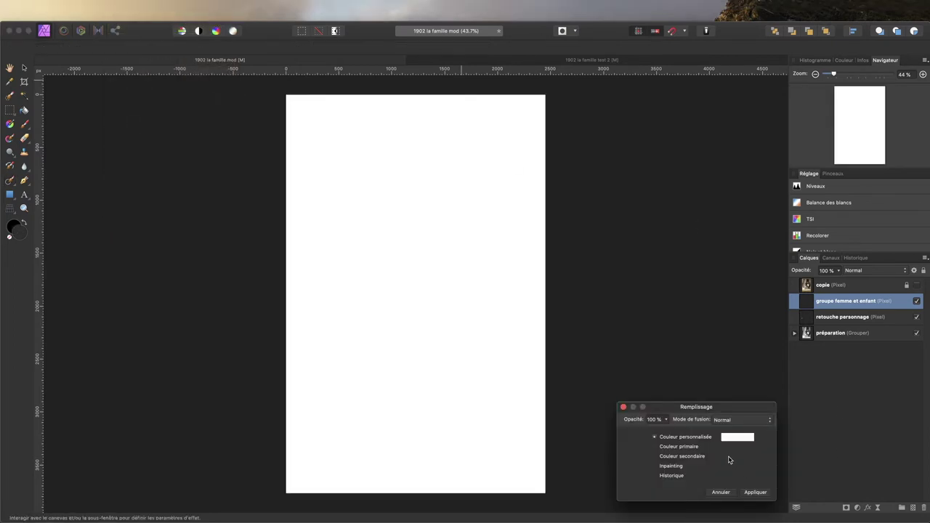
{"action": "left_click", "coordinate": [736, 439]}
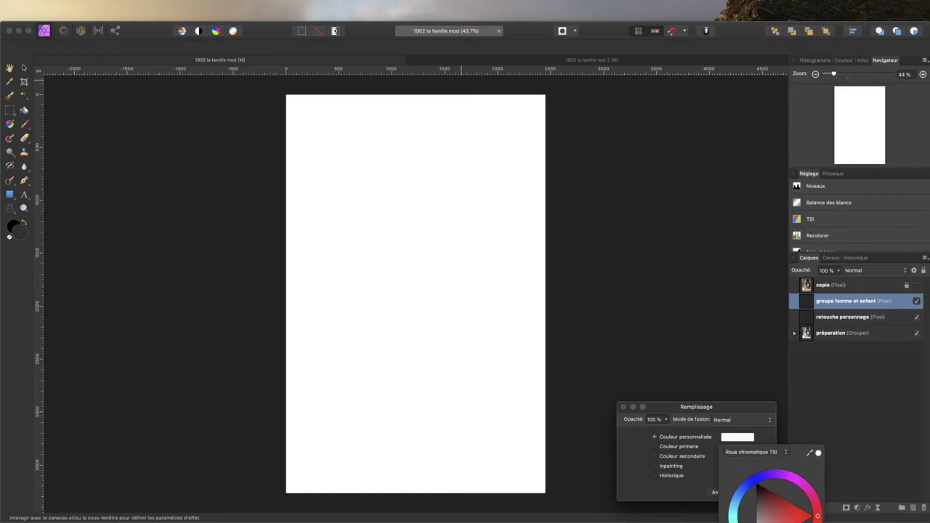
{"action": "left_click_drag", "start_coordinate": [816, 516], "coordinate": [789, 518]}
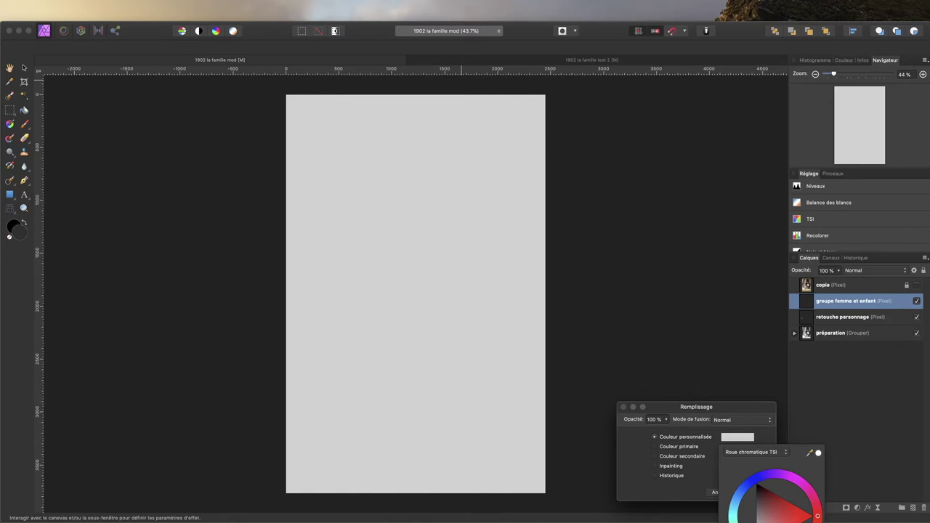
{"action": "left_click_drag", "start_coordinate": [789, 517], "coordinate": [756, 520]}
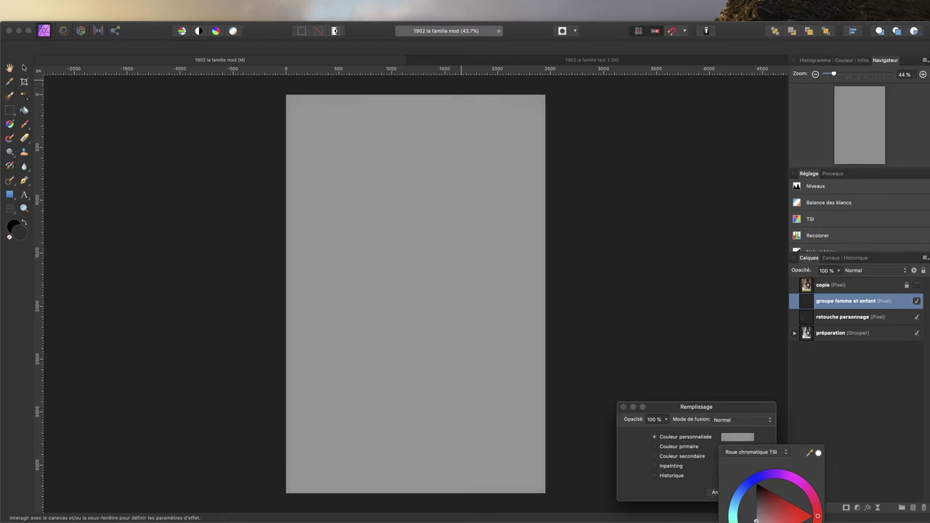
{"action": "left_click_drag", "start_coordinate": [756, 519], "coordinate": [756, 519]}
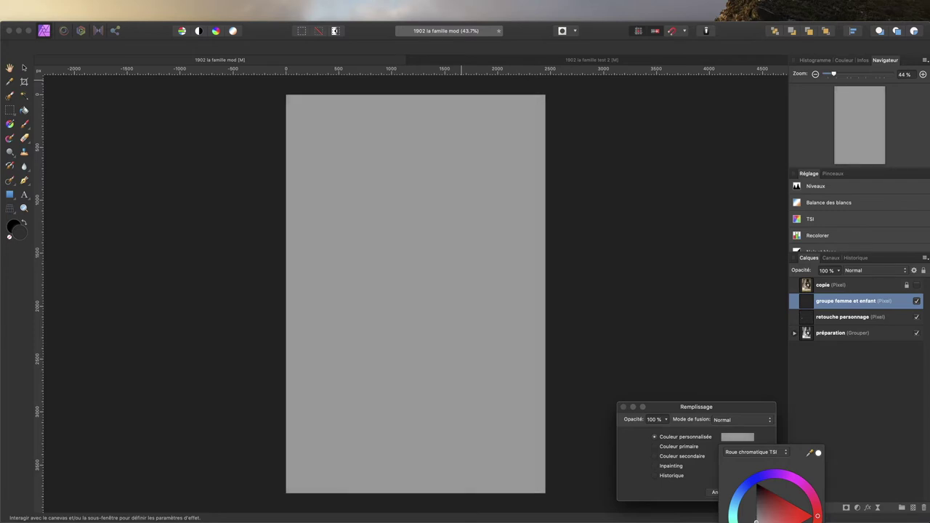
{"action": "left_click_drag", "start_coordinate": [756, 521], "coordinate": [756, 519]}
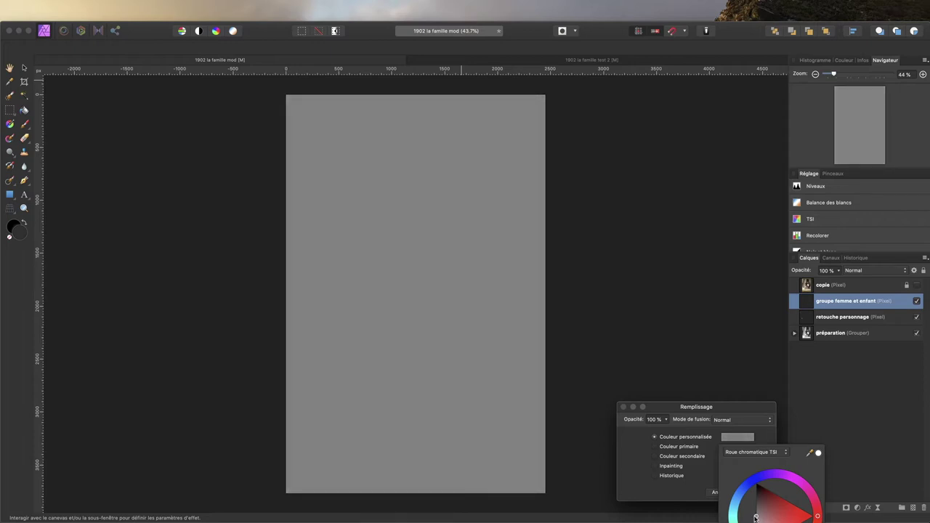
{"action": "left_click", "coordinate": [613, 472]}
{"action": "left_click", "coordinate": [758, 493]}
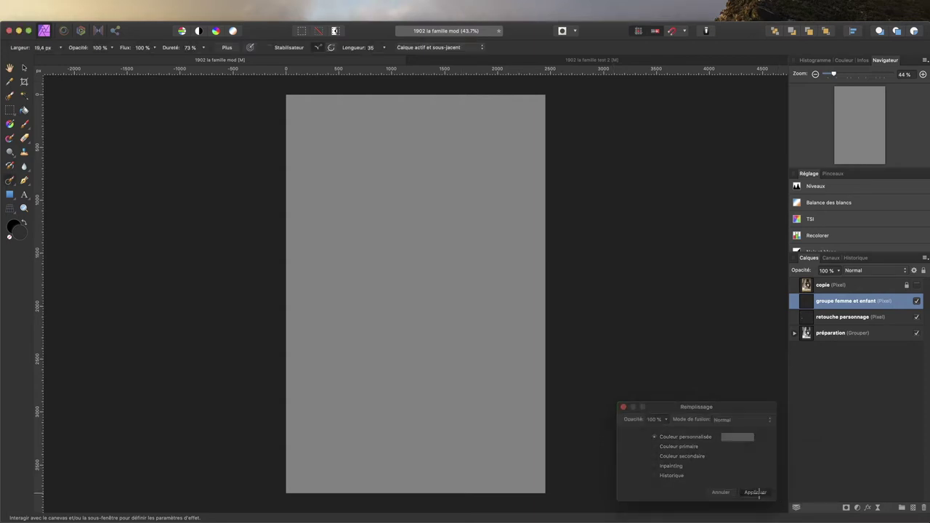
- Set the grey layer's blend mode to Lumière tamisée
{"action": "left_click", "coordinate": [854, 271]}
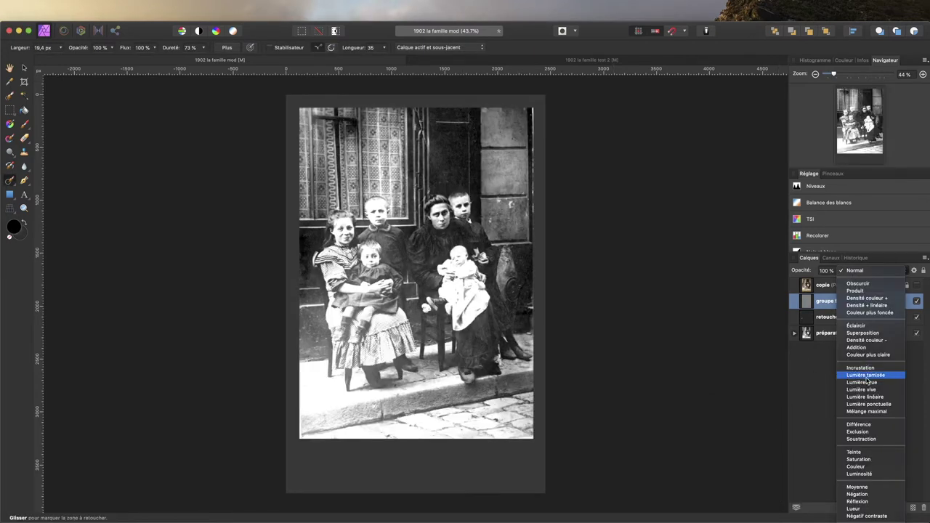
{"action": "left_click", "coordinate": [867, 376]}
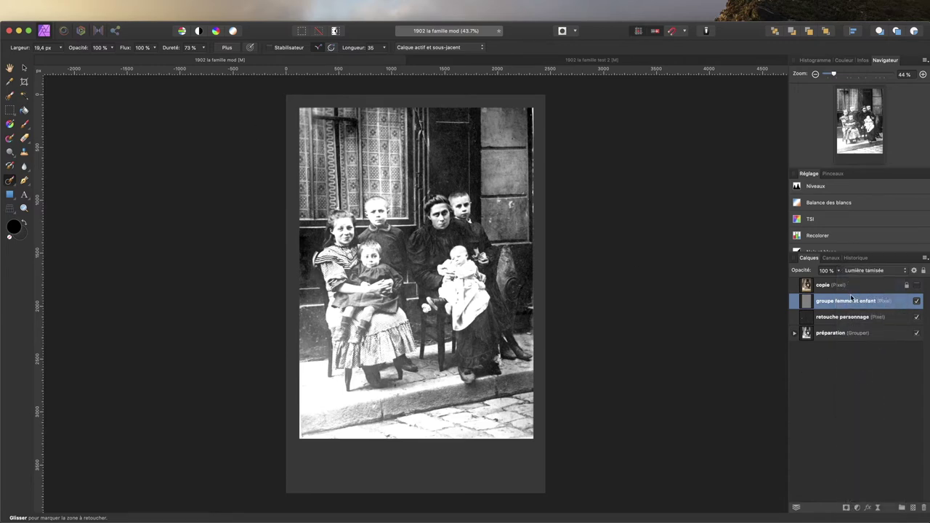
{"action": "left_click", "coordinate": [9, 152]}
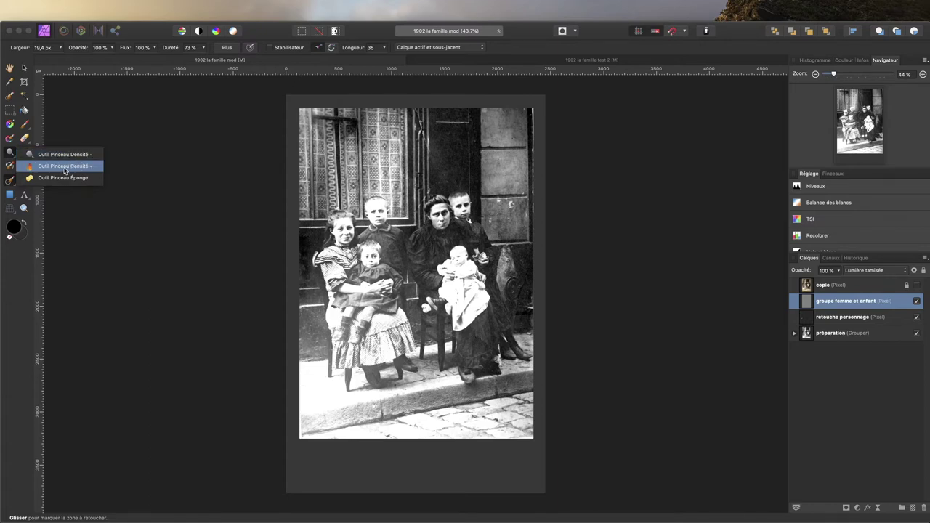
- Select the Densité + burn brush and zoom in on the mother's face
{"action": "left_click", "coordinate": [65, 170]}
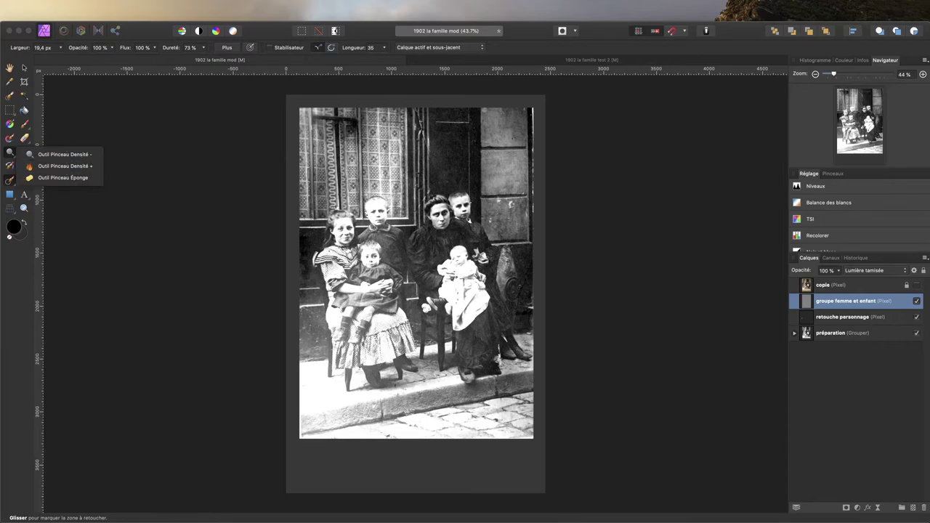
{"action": "scroll", "coordinate": [482, 266], "scroll_direction": "up", "scroll_amount": 5}
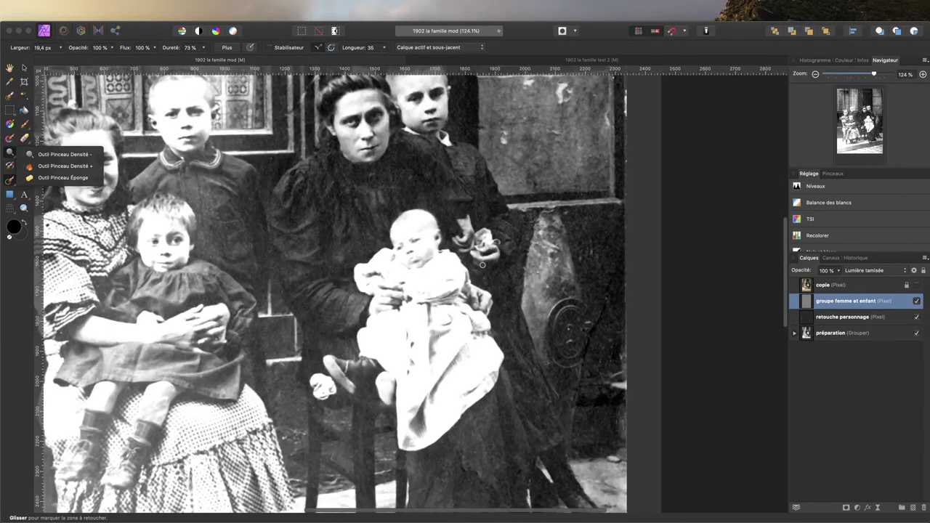
{"action": "scroll", "coordinate": [482, 266], "scroll_direction": "left", "scroll_amount": 5}
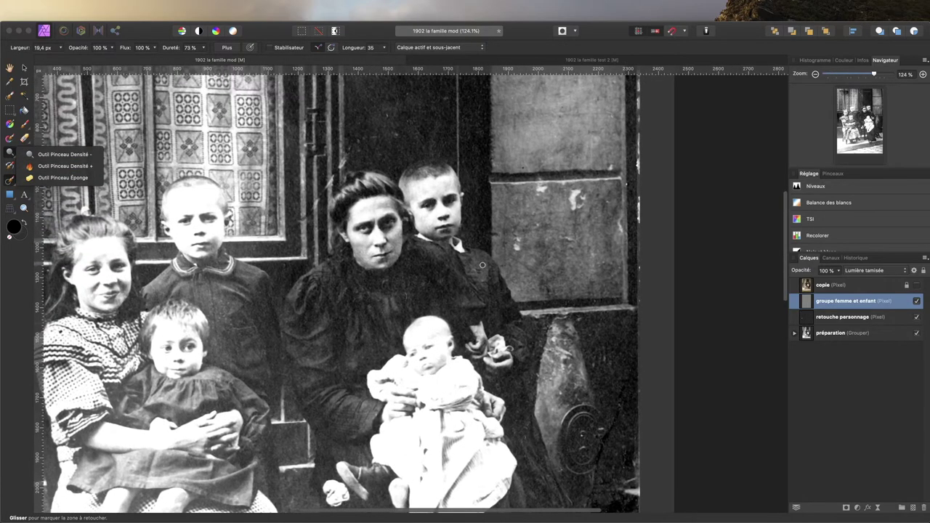
{"action": "scroll", "coordinate": [482, 265], "scroll_direction": "up", "scroll_amount": 3}
{"action": "scroll", "coordinate": [482, 265], "scroll_direction": "up", "scroll_amount": 2}
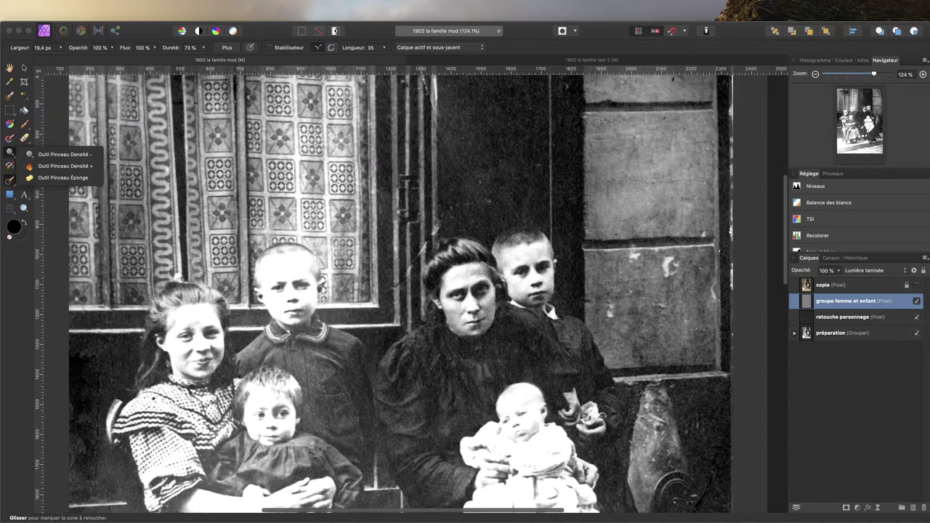
{"action": "scroll", "coordinate": [480, 261], "scroll_direction": "left", "scroll_amount": 2}
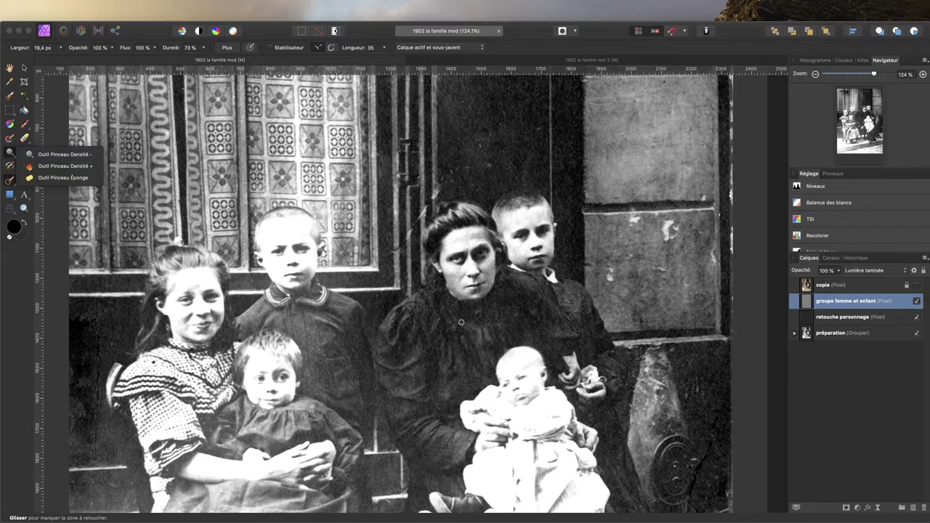
{"action": "scroll", "coordinate": [478, 271], "scroll_direction": "up", "scroll_amount": 3}
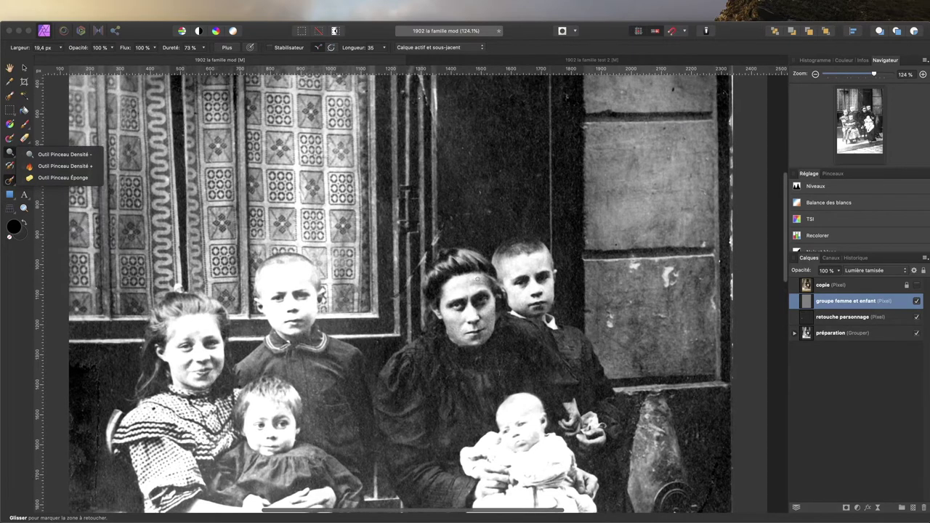
{"action": "scroll", "coordinate": [480, 261], "scroll_direction": "down", "scroll_amount": 5}
{"action": "scroll", "coordinate": [481, 251], "scroll_direction": "up", "scroll_amount": 3}
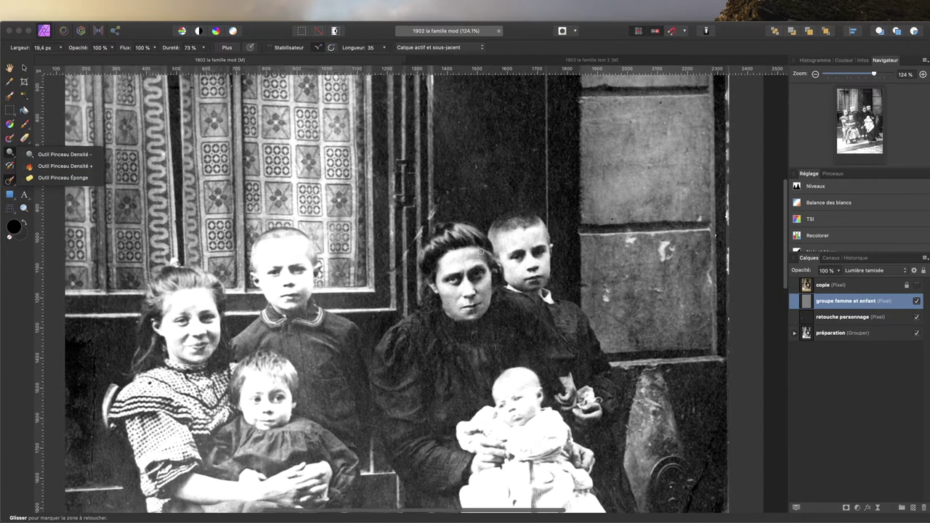
{"action": "scroll", "coordinate": [466, 281], "scroll_direction": "up", "scroll_amount": 1}
{"action": "scroll", "coordinate": [466, 282], "scroll_direction": "up", "scroll_amount": 3}
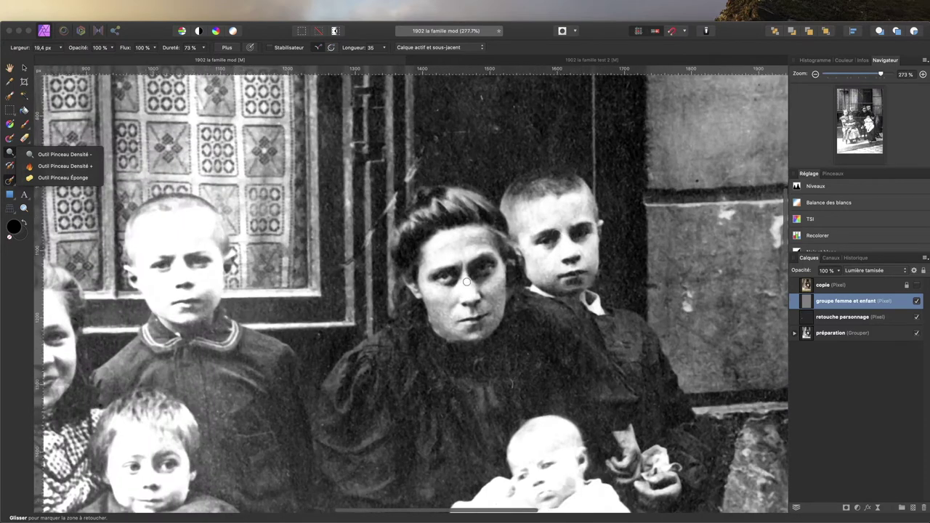
{"action": "scroll", "coordinate": [447, 265], "scroll_direction": "up", "scroll_amount": 2}
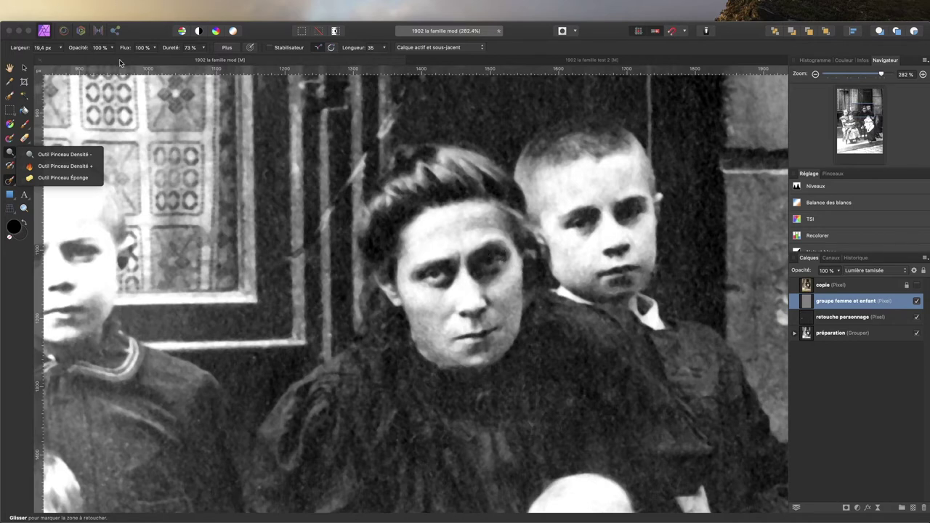
- Lower the brush flow to about 5% and switch to the Densité - dodge brush
{"action": "left_click_drag", "start_coordinate": [128, 50], "coordinate": [80, 49]}
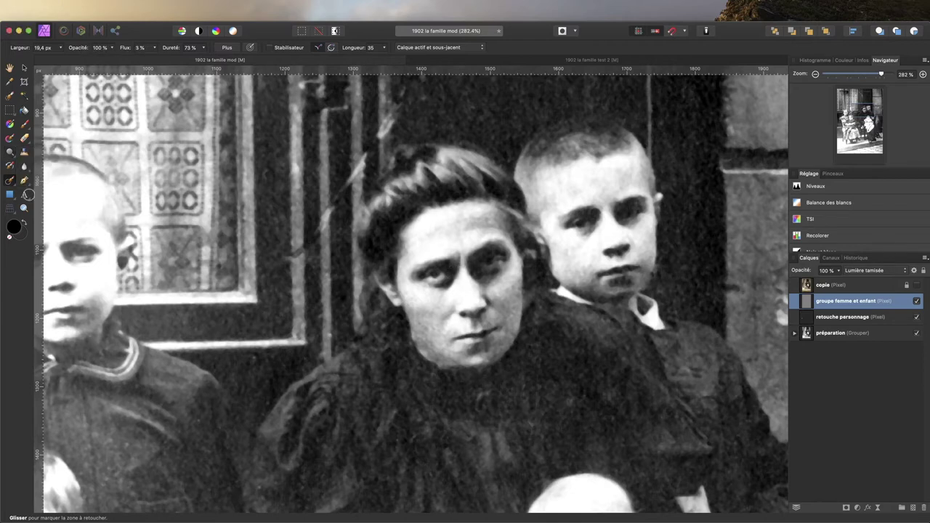
{"action": "left_click", "coordinate": [12, 157]}
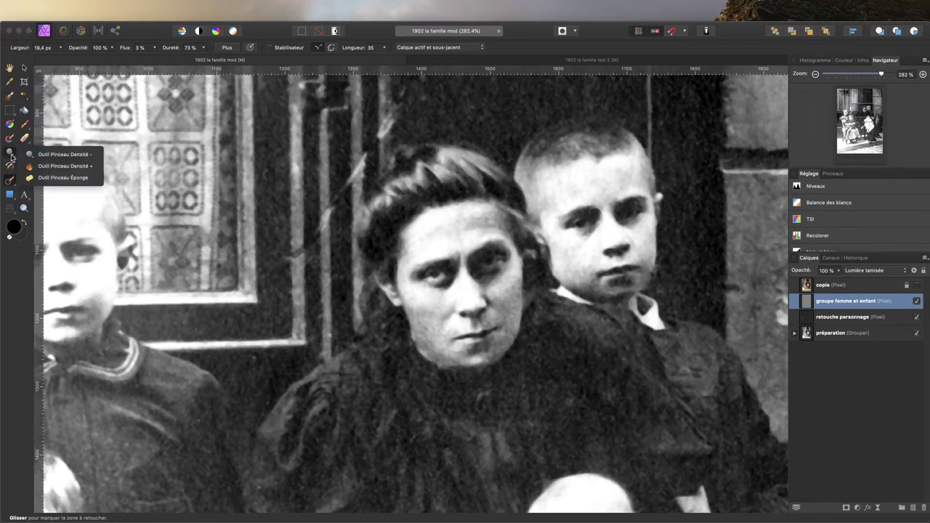
{"action": "left_click", "coordinate": [61, 156]}
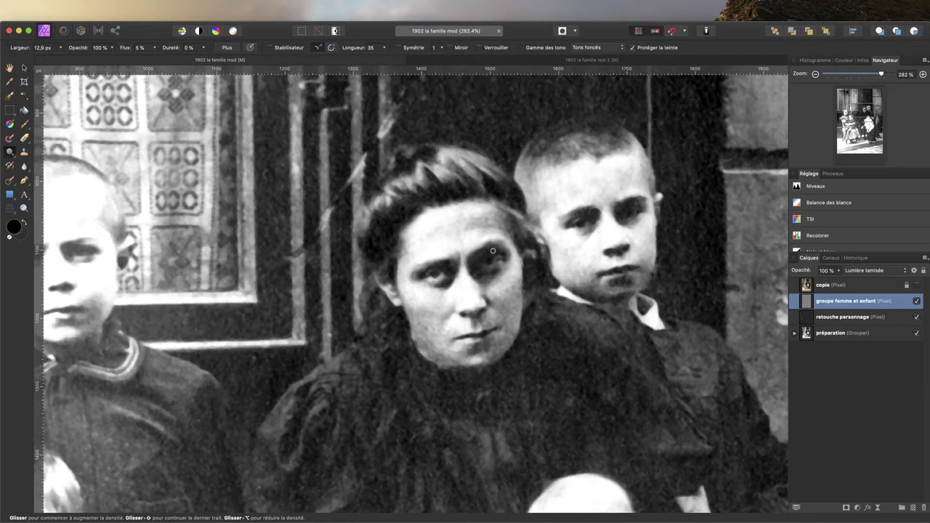
- Enlarge the brush to 20.3 px and toggle the groupe femme et enfant layer to compare
{"action": "key", "text": "]"}
{"action": "key", "text": "]"}
{"action": "key", "text": "]"}
{"action": "left_click", "coordinate": [918, 301]}
{"action": "left_click", "coordinate": [919, 303]}
{"action": "left_click", "coordinate": [918, 301]}
- Set the brush to 13.3 px width and 65% hardness, and show the retouch layer again
{"action": "scroll", "coordinate": [494, 260], "scroll_direction": "up", "scroll_amount": 3}
{"action": "scroll", "coordinate": [492, 257], "scroll_direction": "up", "scroll_amount": 3}
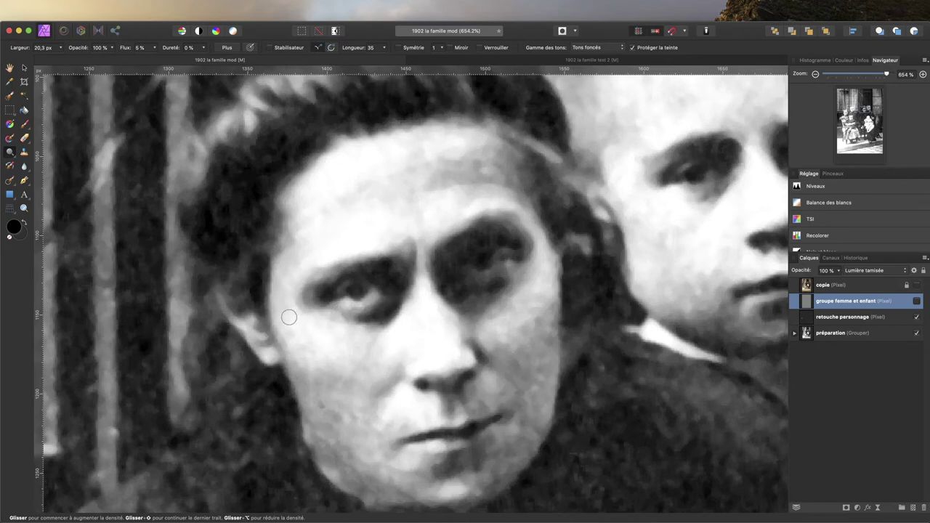
{"action": "key", "text": "bracketleft"}
{"action": "key", "text": "bracketleft"}
{"action": "left_click_drag", "start_coordinate": [175, 49], "coordinate": [208, 52]}
{"action": "left_click", "coordinate": [919, 301]}
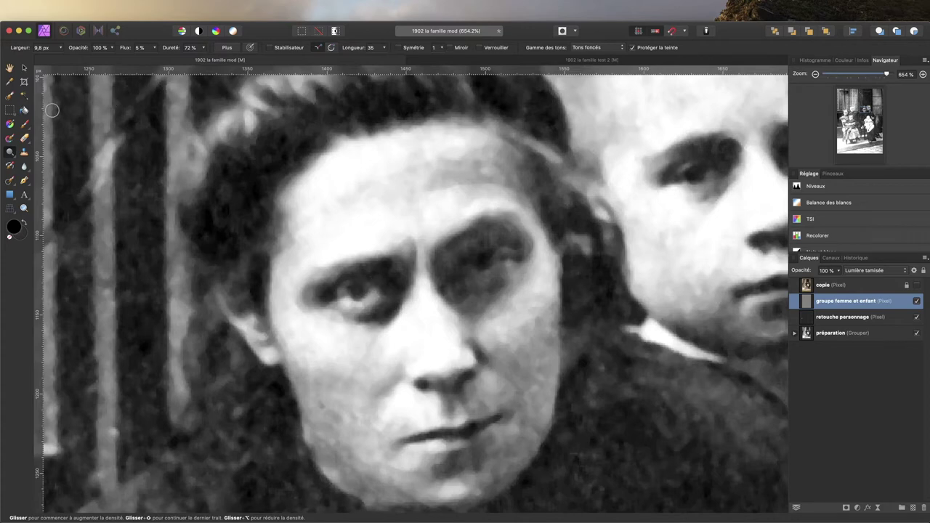
- Switch to the burn brush, then the sponge brush, widening it to about 17 px
{"action": "left_click", "coordinate": [10, 154]}
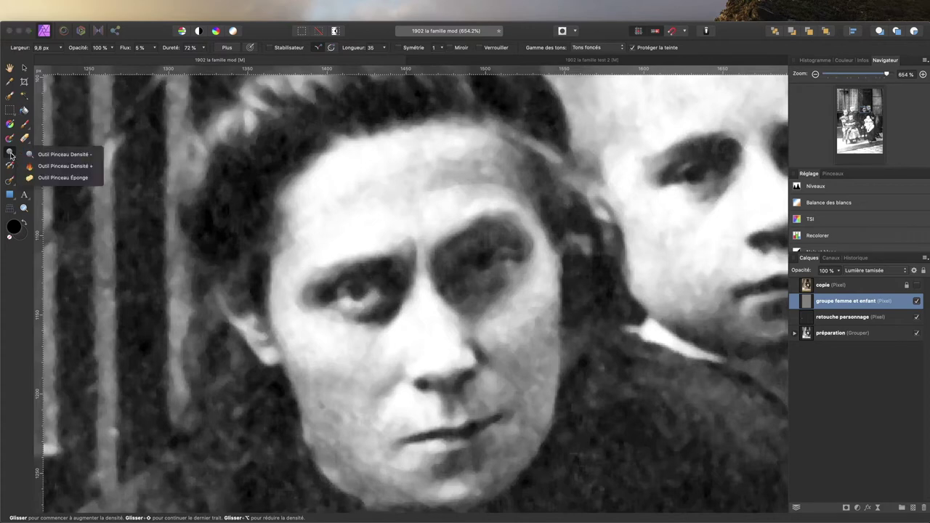
{"action": "left_click", "coordinate": [58, 167]}
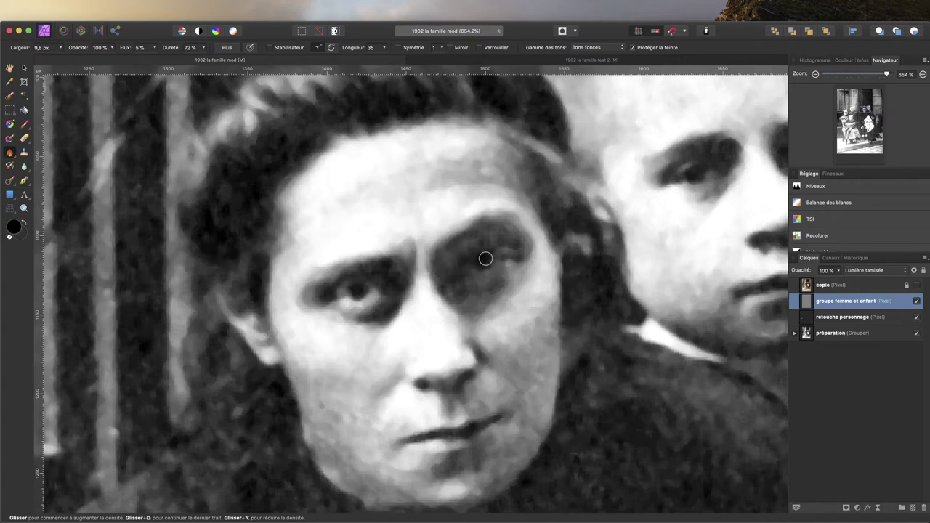
{"action": "key", "text": "o"}
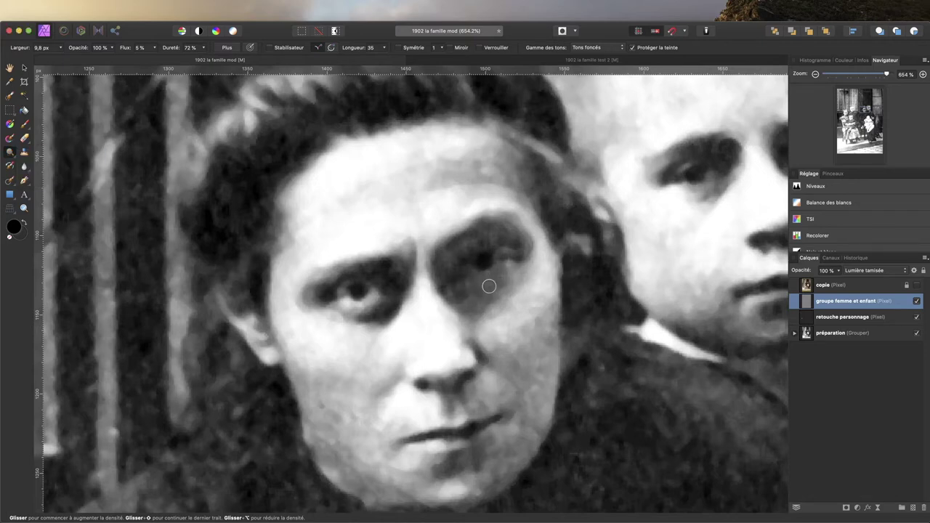
{"action": "left_click_drag", "start_coordinate": [442, 326], "coordinate": [483, 254]}
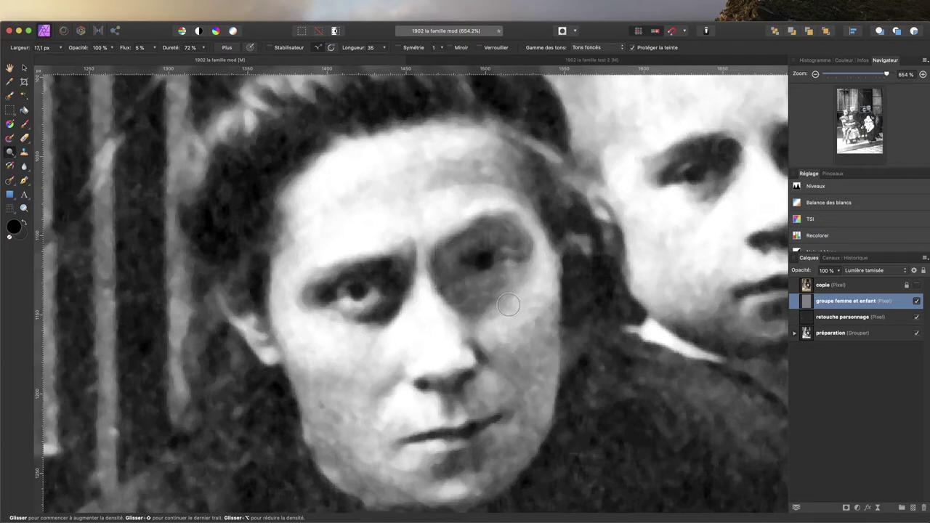
- View the photo at 100% and reduce the brush width to about 9 px
{"action": "key", "text": "super+1"}
{"action": "scroll", "coordinate": [419, 283], "scroll_direction": "up", "scroll_amount": 5}
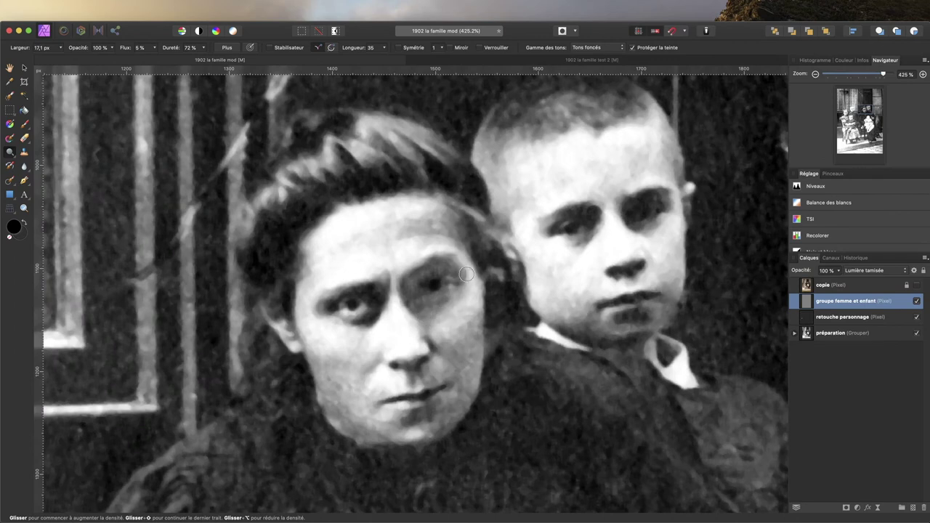
{"action": "left_click_drag", "start_coordinate": [409, 299], "coordinate": [396, 300]}
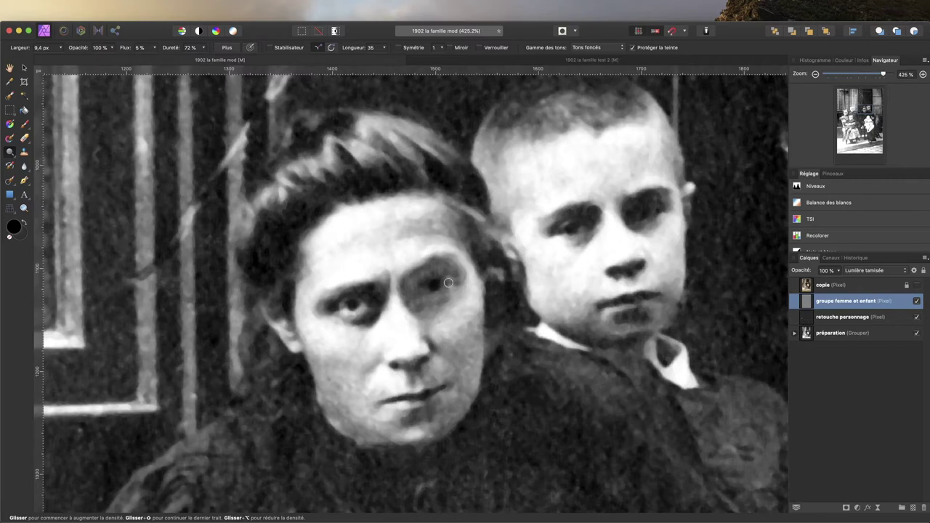
{"action": "scroll", "coordinate": [405, 270], "scroll_direction": "down", "scroll_amount": 2}
{"action": "scroll", "coordinate": [402, 247], "scroll_direction": "down", "scroll_amount": 3}
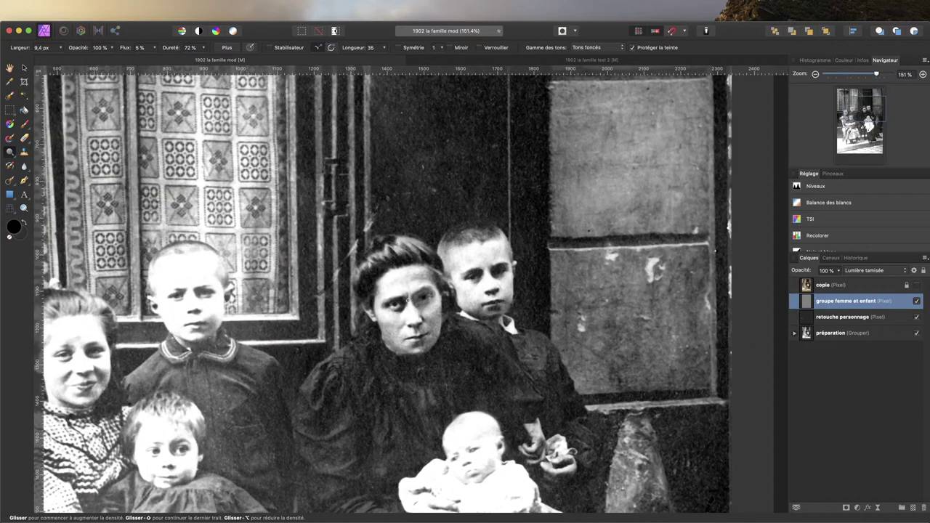
{"action": "scroll", "coordinate": [400, 305], "scroll_direction": "up", "scroll_amount": 3}
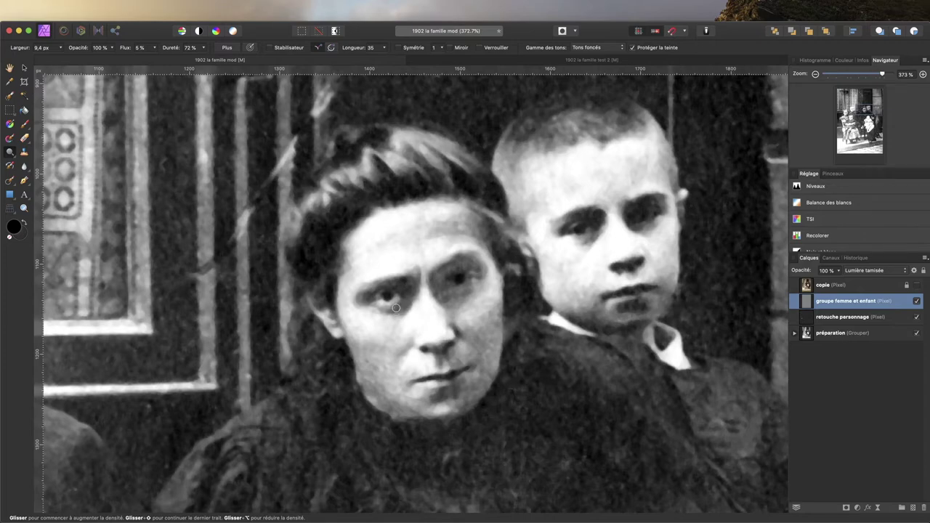
{"action": "scroll", "coordinate": [469, 272], "scroll_direction": "down", "scroll_amount": 5}
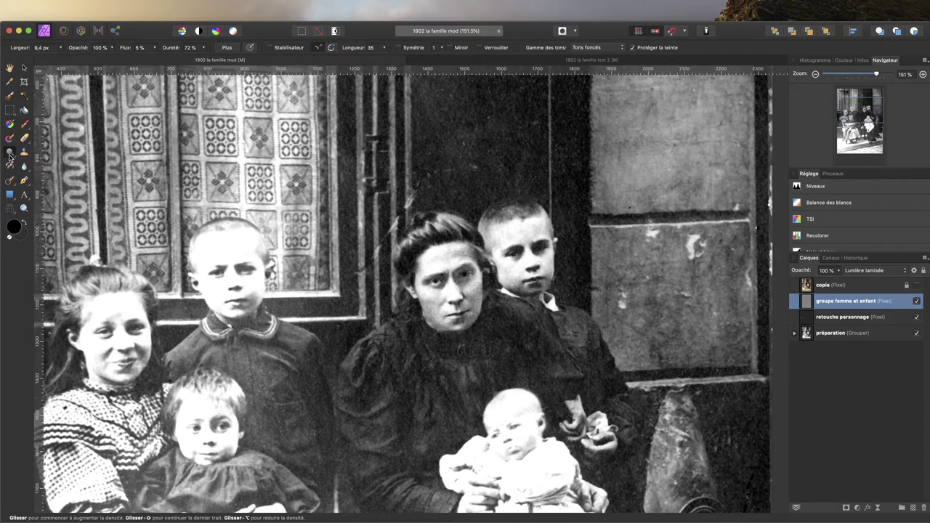
- Select the Burn Brush at about 49 px and undo a trial stroke on the woman's sleeve
{"action": "left_click_drag", "start_coordinate": [10, 155], "coordinate": [46, 157]}
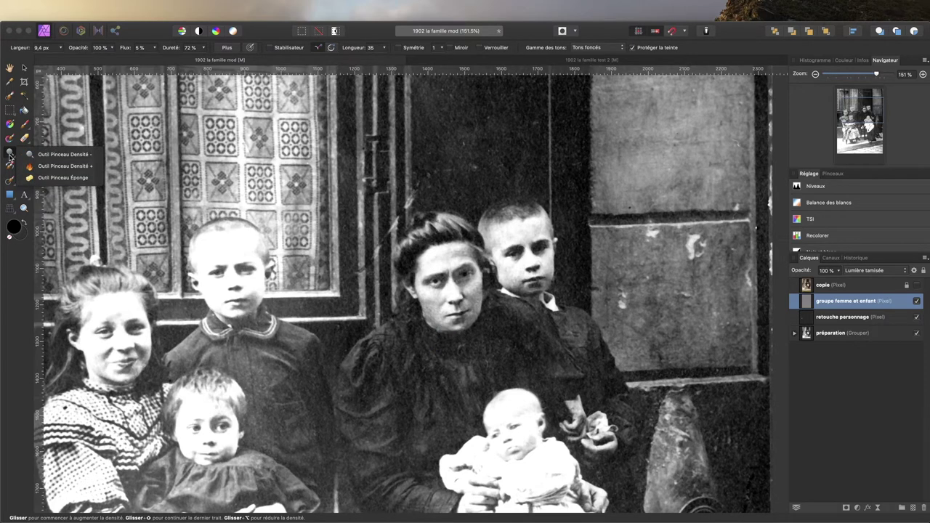
{"action": "left_click", "coordinate": [50, 169]}
{"action": "left_click", "coordinate": [64, 165]}
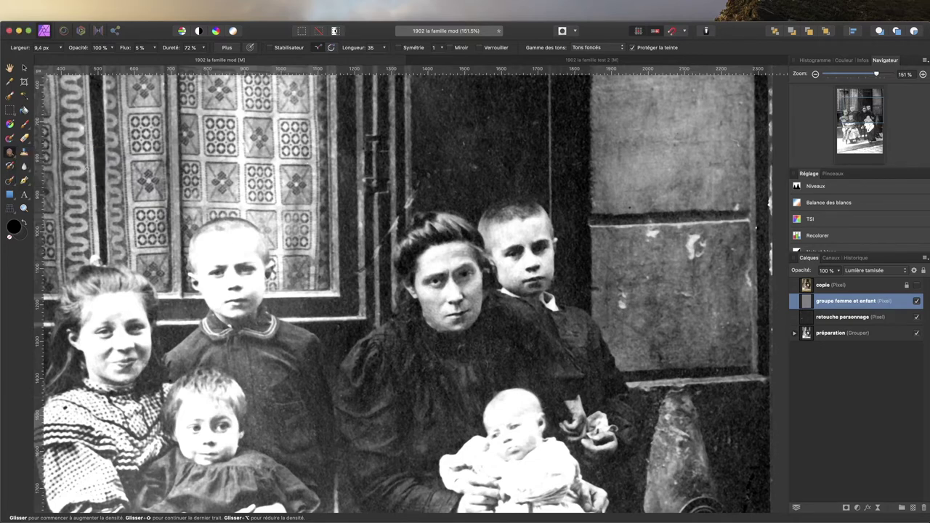
{"action": "key", "text": "bracketright"}
{"action": "key", "text": "bracketright"}
{"action": "key", "text": "bracketright"}
{"action": "left_click_drag", "start_coordinate": [371, 360], "coordinate": [370, 402]}
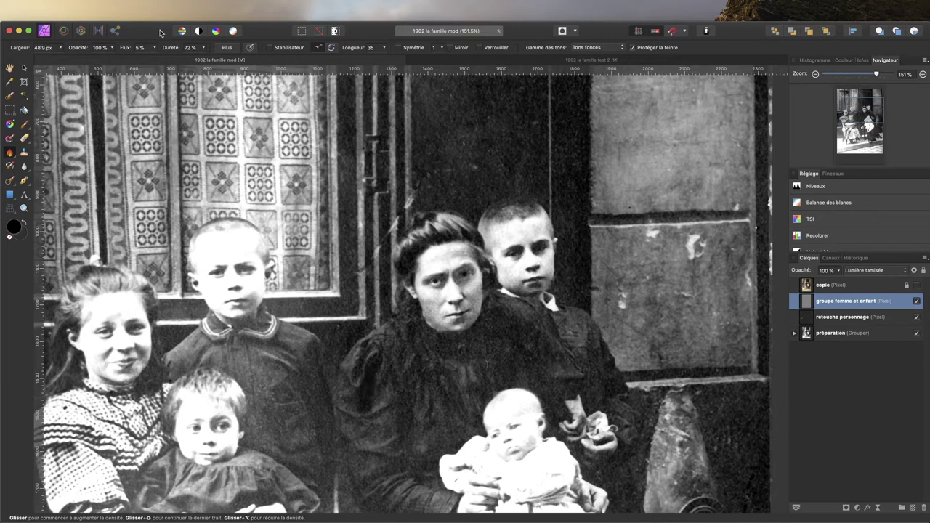
{"action": "key", "text": "super+z"}
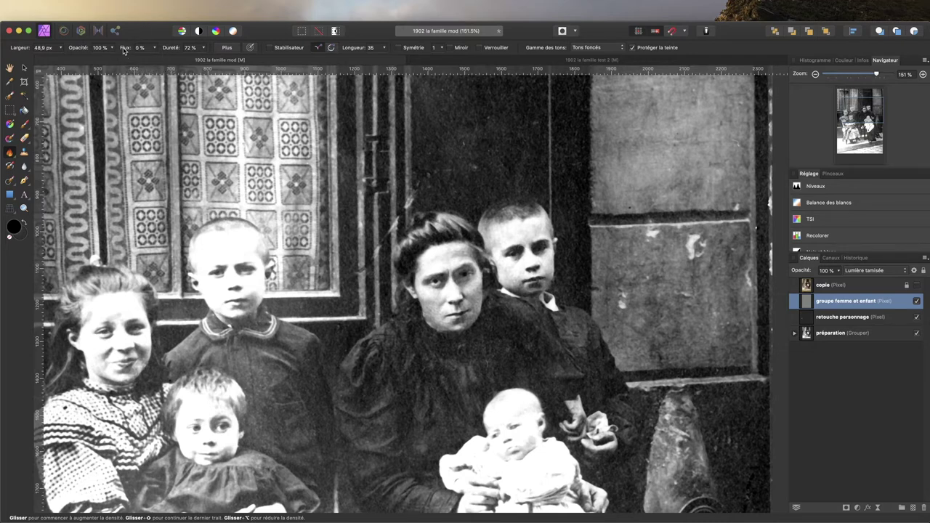
- Set the burn brush to 48.4 px width, 1% hardness and 4% flow
{"action": "left_click_drag", "start_coordinate": [125, 51], "coordinate": [129, 50]}
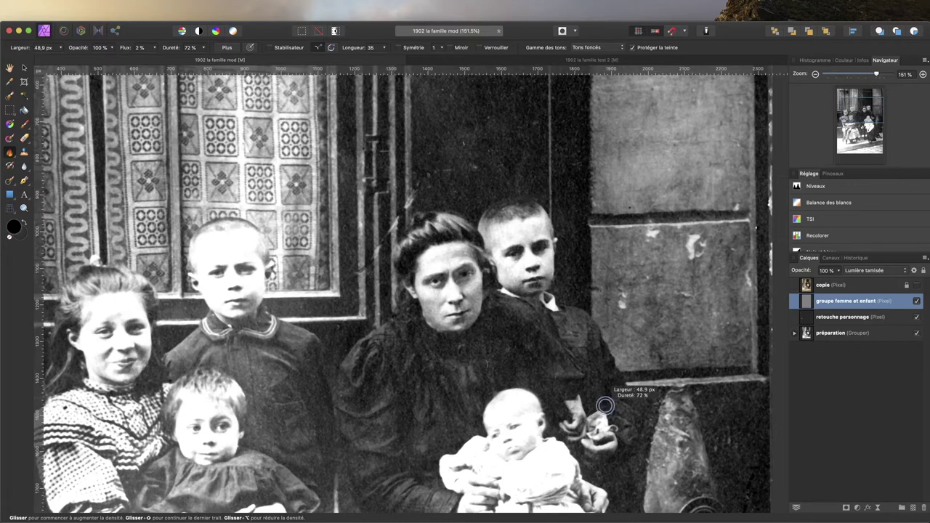
{"action": "left_click_drag", "start_coordinate": [414, 392], "coordinate": [414, 392]}
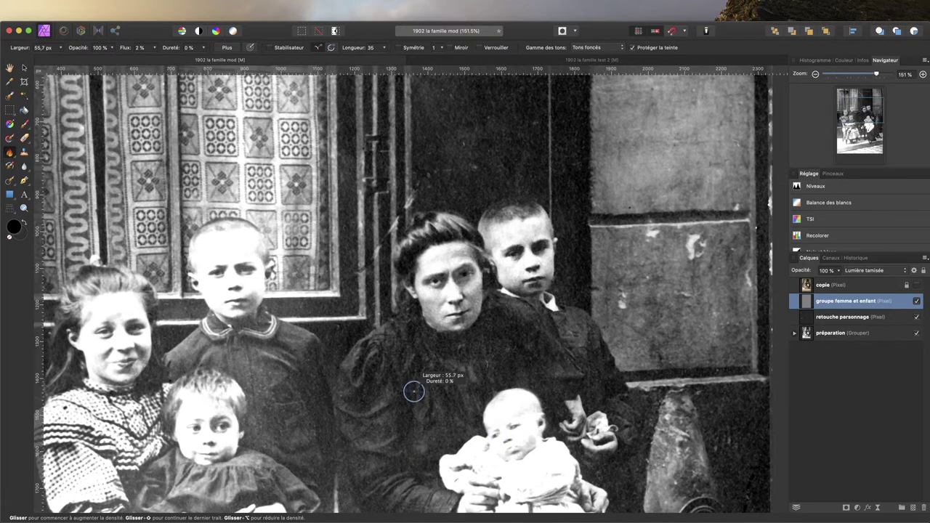
{"action": "left_click_drag", "start_coordinate": [413, 392], "coordinate": [383, 371]}
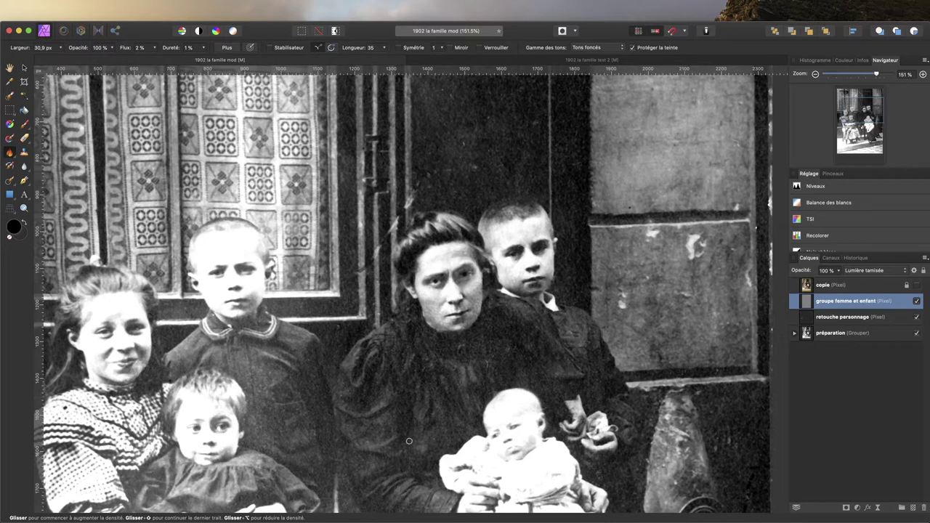
{"action": "left_click_drag", "start_coordinate": [399, 386], "coordinate": [403, 389]}
{"action": "left_click_drag", "start_coordinate": [128, 51], "coordinate": [138, 48]}
{"action": "key", "text": "Return"}
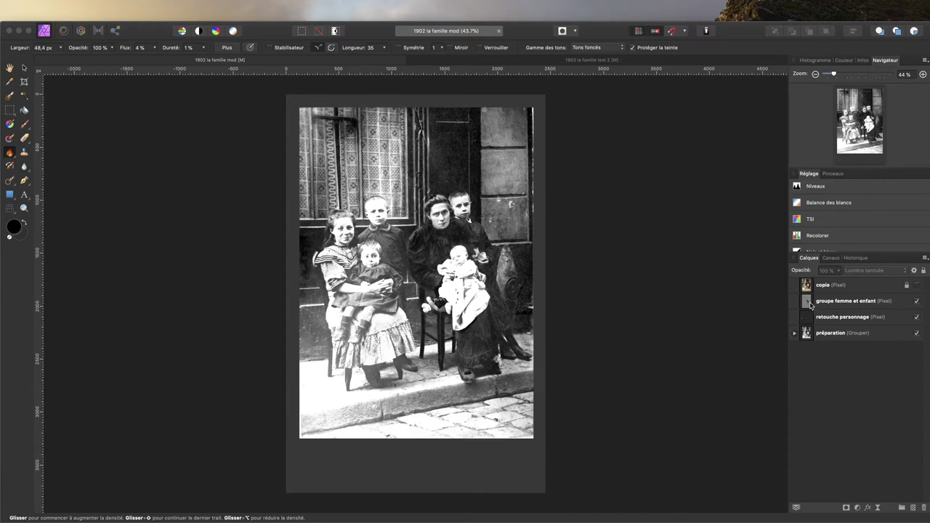
- Solo the groupe femme et enfant layer and pan across its dodge-and-burn strokes
{"action": "left_click", "coordinate": [810, 305], "text": "alt"}
{"action": "scroll", "coordinate": [424, 236], "scroll_direction": "up", "scroll_amount": 2}
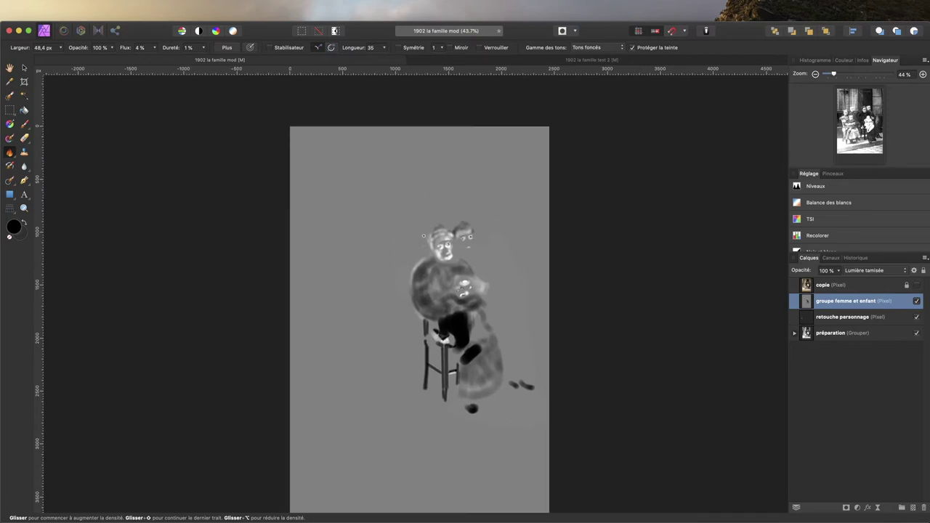
{"action": "scroll", "coordinate": [424, 235], "scroll_direction": "up", "scroll_amount": 2}
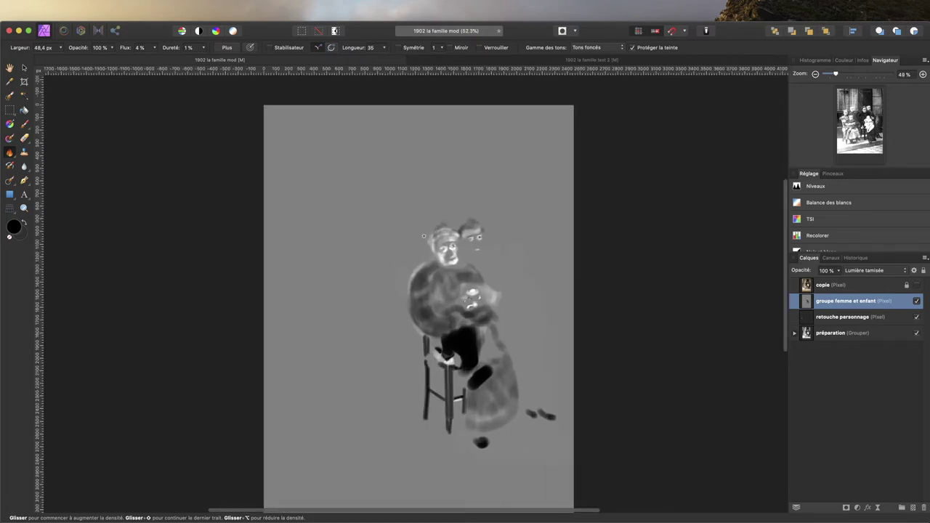
{"action": "scroll", "coordinate": [424, 236], "scroll_direction": "up", "scroll_amount": 2}
{"action": "scroll", "coordinate": [423, 236], "scroll_direction": "up", "scroll_amount": 2}
{"action": "scroll", "coordinate": [424, 236], "scroll_direction": "down", "scroll_amount": 2}
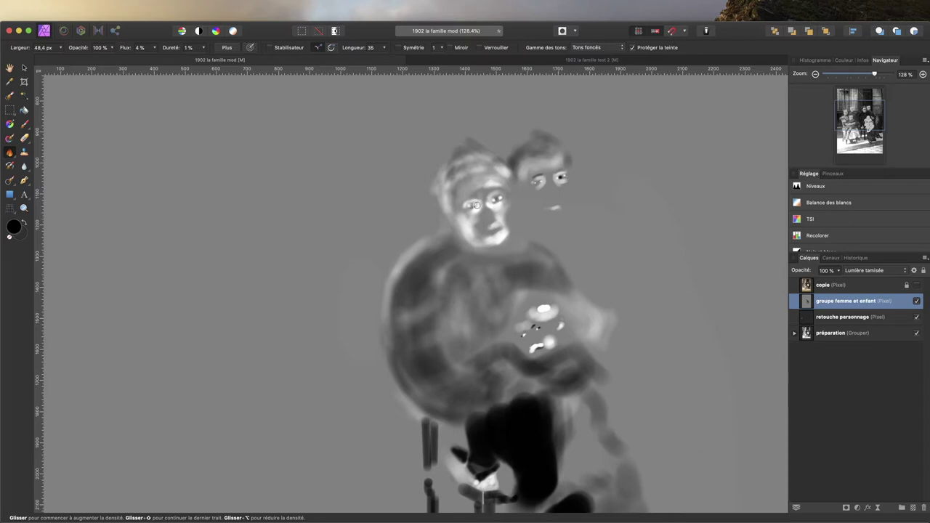
{"action": "scroll", "coordinate": [469, 228], "scroll_direction": "down", "scroll_amount": 3}
{"action": "scroll", "coordinate": [508, 291], "scroll_direction": "down", "scroll_amount": 3}
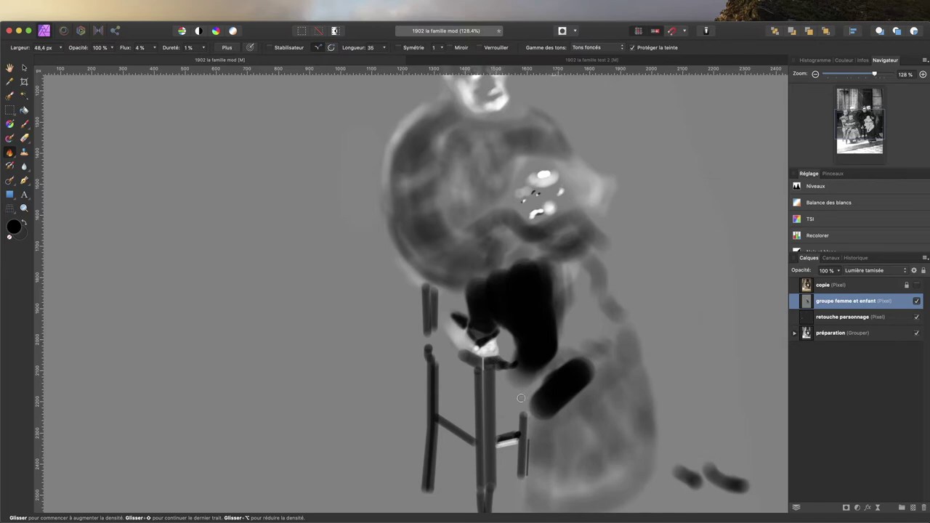
{"action": "scroll", "coordinate": [520, 414], "scroll_direction": "right", "scroll_amount": 1}
{"action": "scroll", "coordinate": [521, 413], "scroll_direction": "down", "scroll_amount": 4}
{"action": "scroll", "coordinate": [525, 385], "scroll_direction": "down", "scroll_amount": 1}
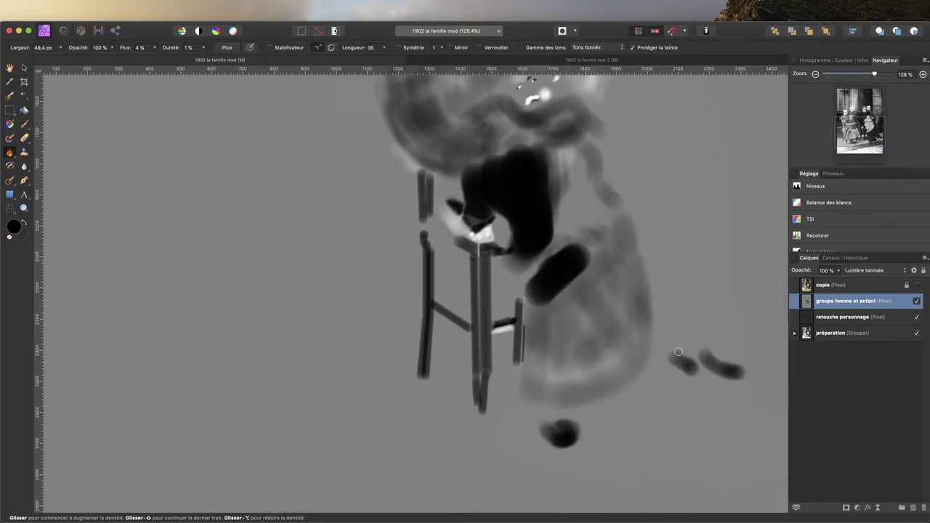
{"action": "scroll", "coordinate": [646, 340], "scroll_direction": "up", "scroll_amount": 4}
{"action": "scroll", "coordinate": [646, 340], "scroll_direction": "up", "scroll_amount": 5}
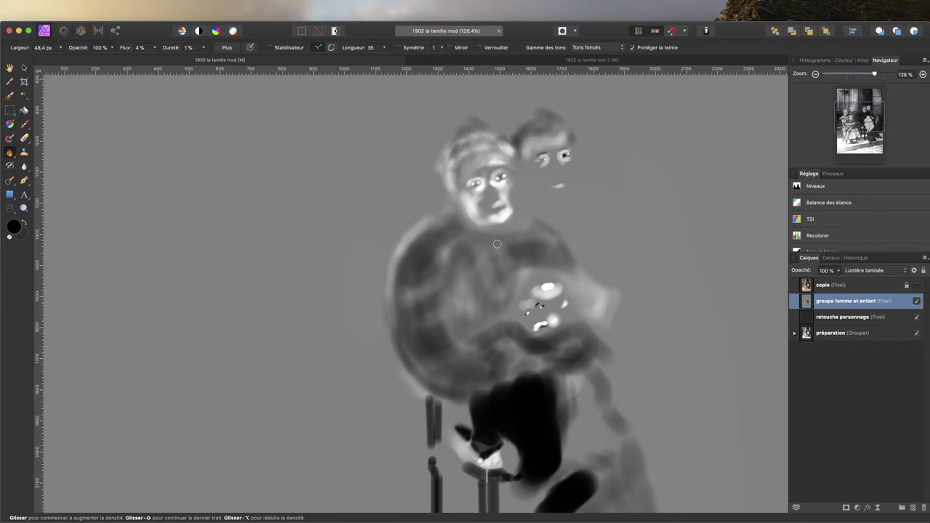
{"action": "scroll", "coordinate": [500, 245], "scroll_direction": "down", "scroll_amount": 3}
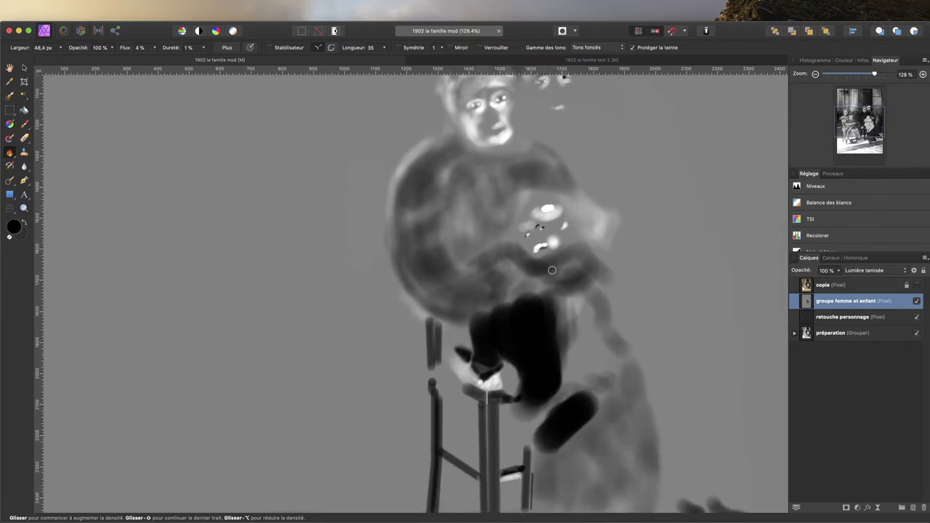
{"action": "scroll", "coordinate": [454, 207], "scroll_direction": "down", "scroll_amount": 4}
{"action": "scroll", "coordinate": [454, 206], "scroll_direction": "up", "scroll_amount": 2}
{"action": "scroll", "coordinate": [455, 206], "scroll_direction": "up", "scroll_amount": 4}
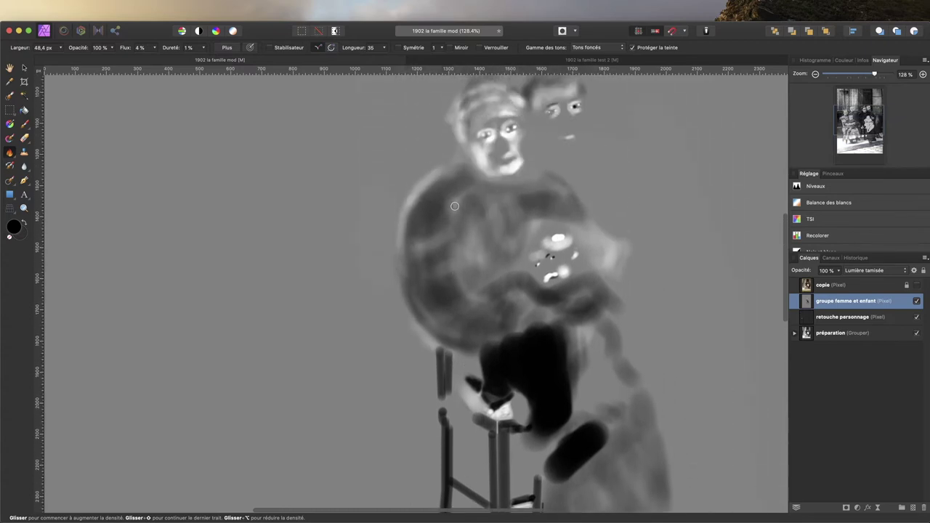
{"action": "scroll", "coordinate": [455, 206], "scroll_direction": "up", "scroll_amount": 2}
{"action": "scroll", "coordinate": [454, 206], "scroll_direction": "down", "scroll_amount": 3}
{"action": "scroll", "coordinate": [455, 206], "scroll_direction": "down", "scroll_amount": 3}
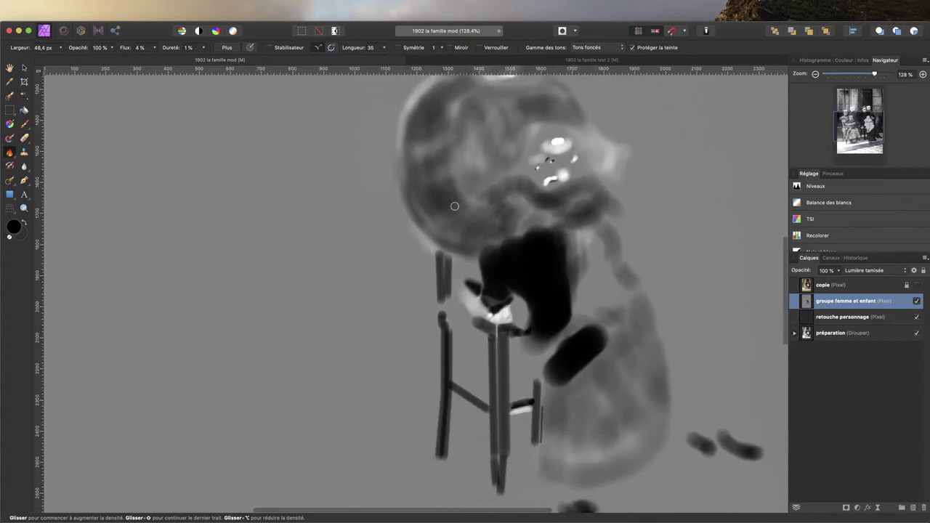
- View the isolated layer at 100 % and inspect the burn marks up close
{"action": "key", "text": "super+1"}
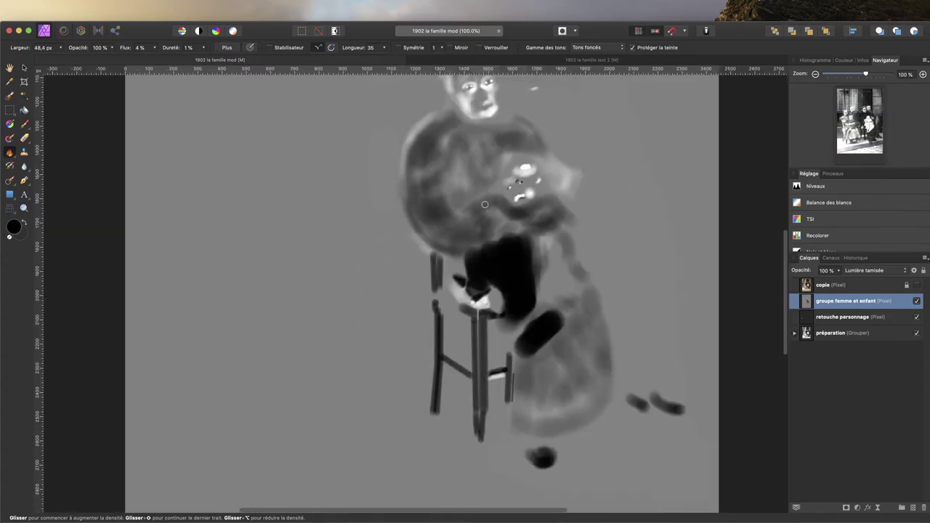
{"action": "scroll", "coordinate": [504, 202], "scroll_direction": "up", "scroll_amount": 2}
{"action": "scroll", "coordinate": [504, 203], "scroll_direction": "up", "scroll_amount": 2}
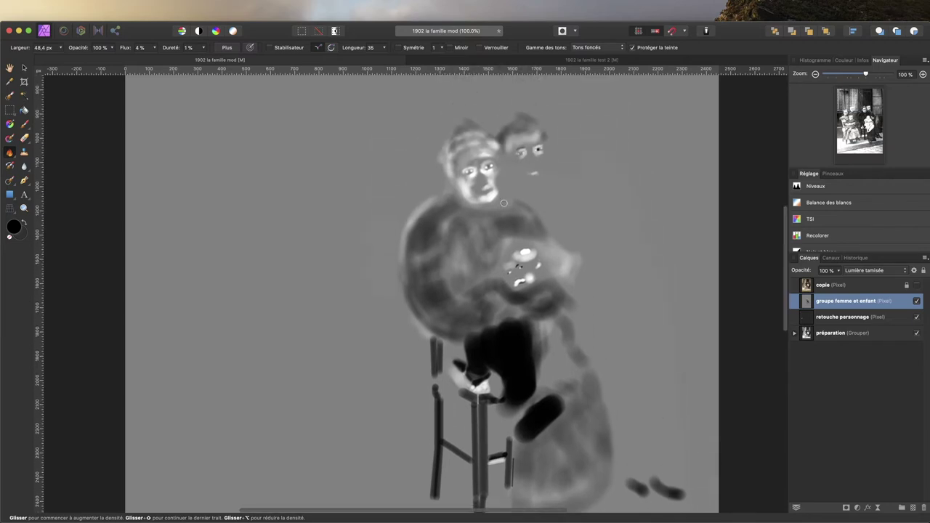
{"action": "scroll", "coordinate": [504, 202], "scroll_direction": "up", "scroll_amount": 3}
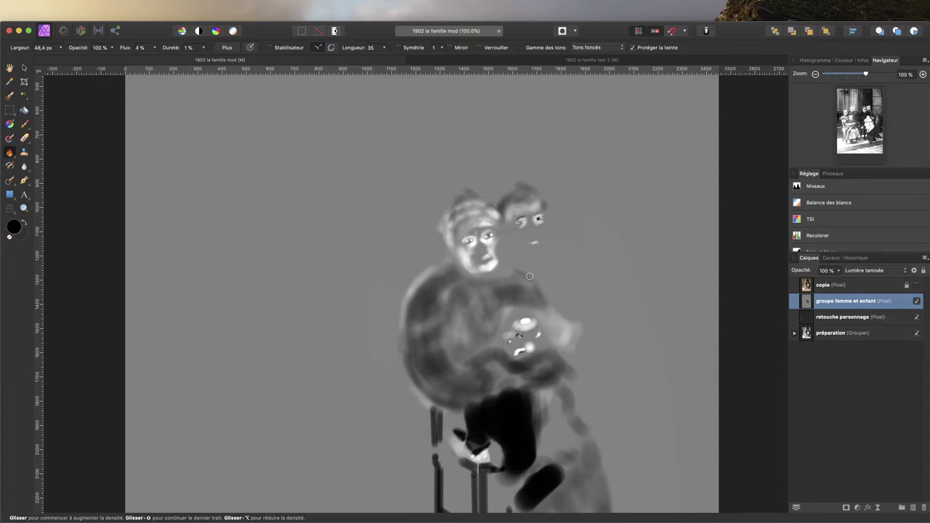
{"action": "scroll", "coordinate": [529, 276], "scroll_direction": "down", "scroll_amount": 2}
{"action": "scroll", "coordinate": [528, 276], "scroll_direction": "down", "scroll_amount": 2}
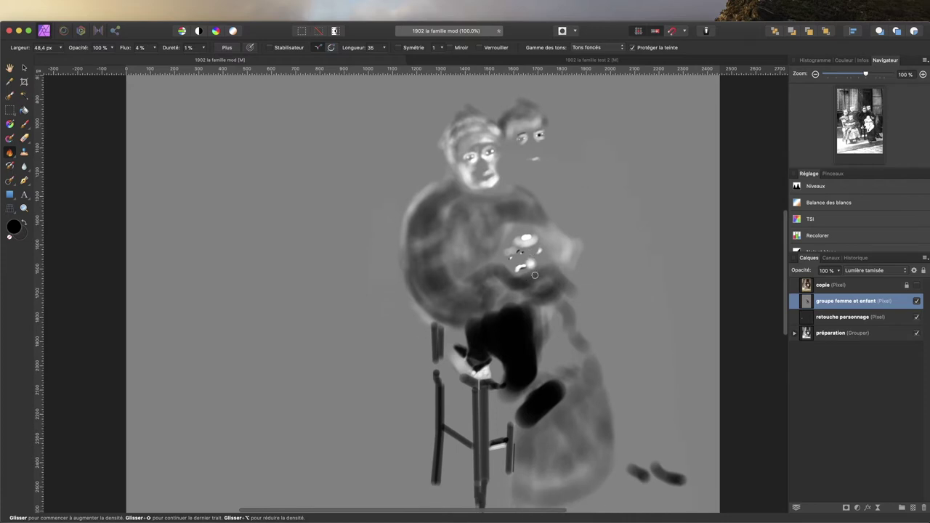
{"action": "left_click", "coordinate": [869, 286]}
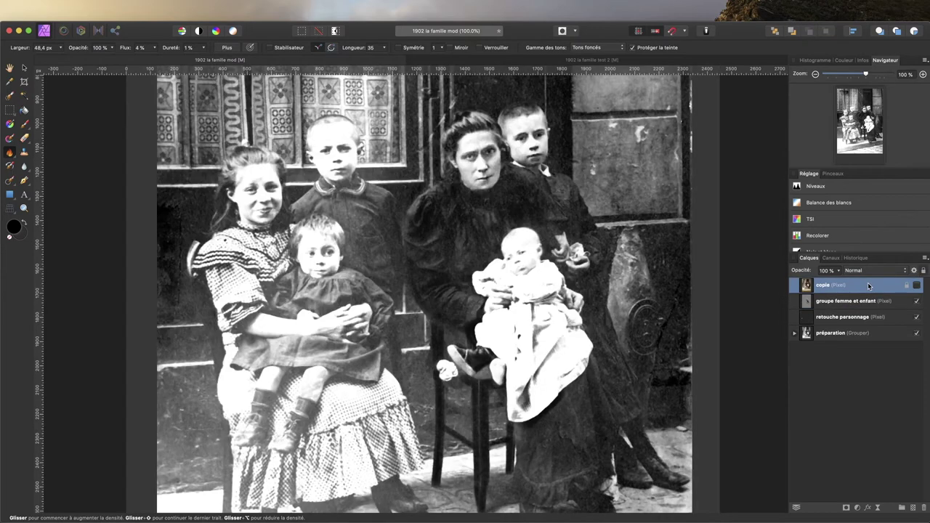
{"action": "left_click", "coordinate": [917, 302]}
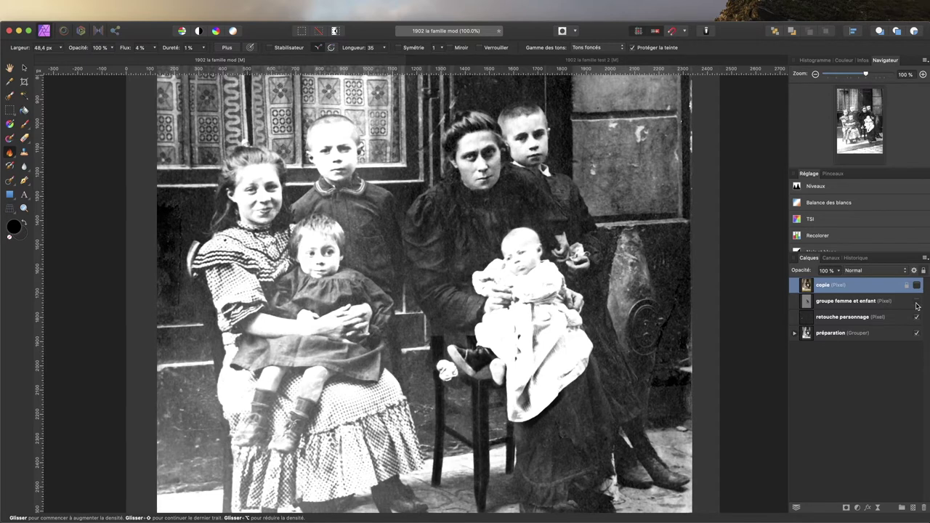
{"action": "left_click", "coordinate": [917, 302]}
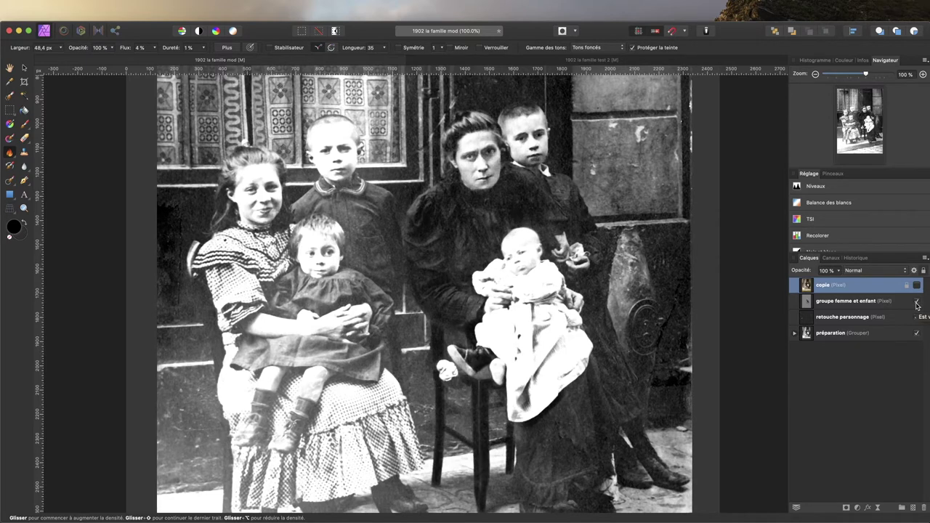
{"action": "left_click", "coordinate": [917, 302]}
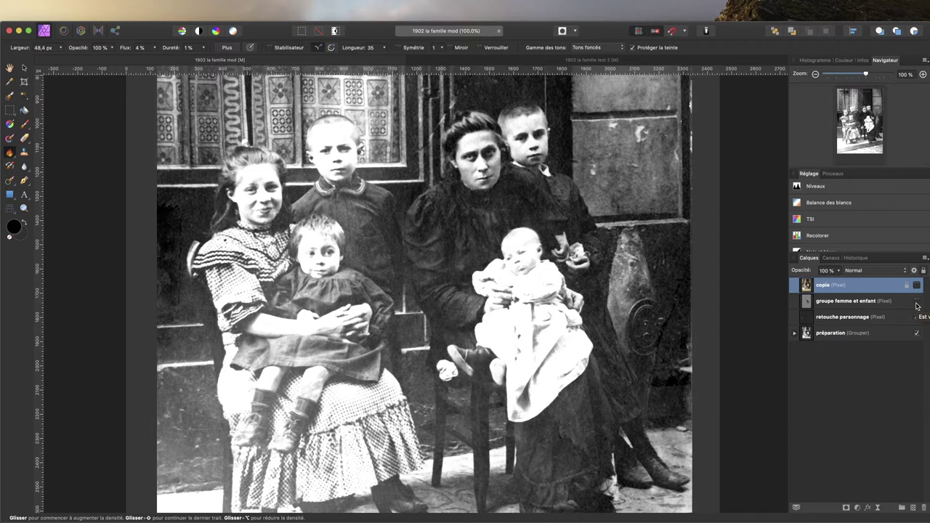
{"action": "left_click", "coordinate": [917, 301]}
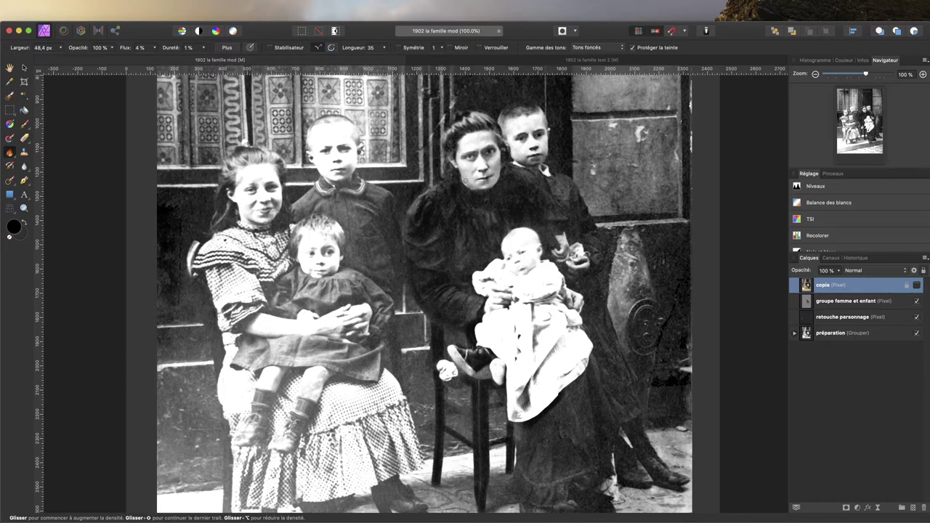
{"action": "scroll", "coordinate": [473, 204], "scroll_direction": "up", "scroll_amount": 3}
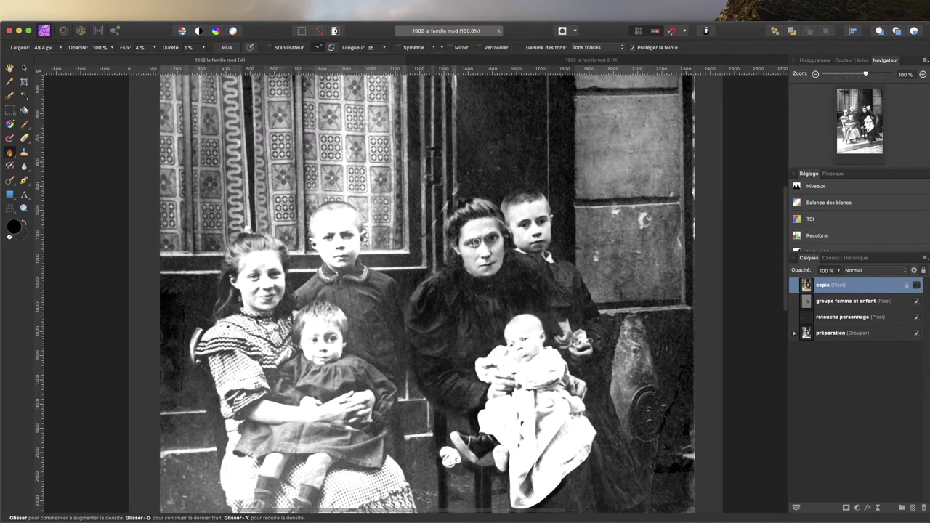
{"action": "scroll", "coordinate": [479, 255], "scroll_direction": "down", "scroll_amount": 2}
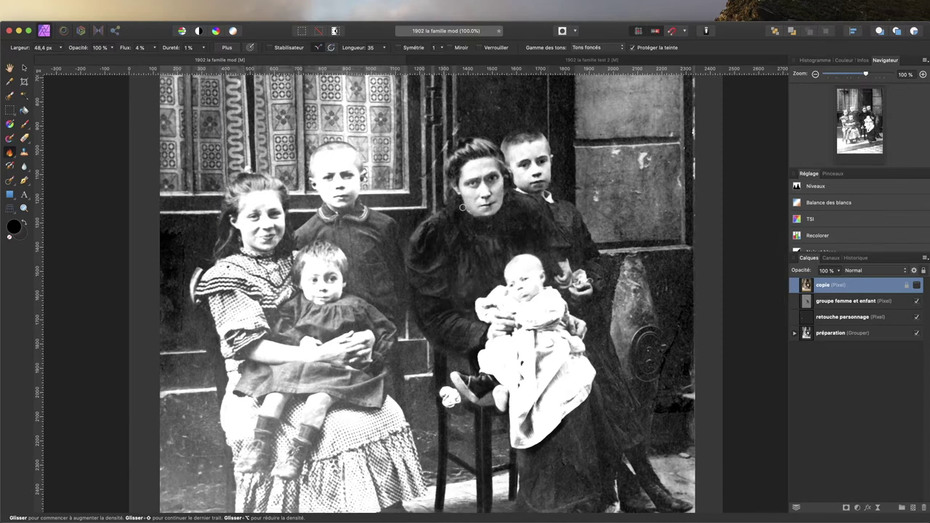
{"action": "left_click", "coordinate": [863, 307]}
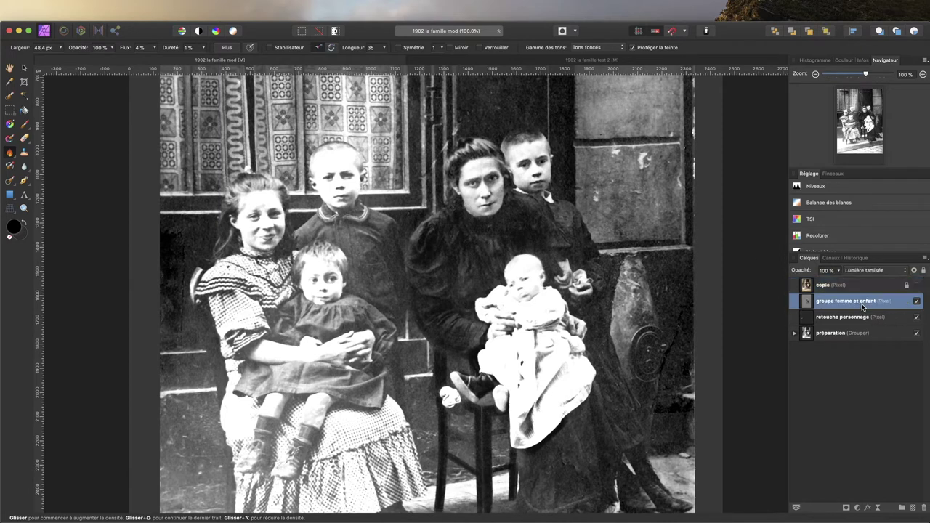
- Add a new pixel layer and set the Clone Brush to sample 'Calque actif et sous-jacent'
{"action": "left_click", "coordinate": [915, 509]}
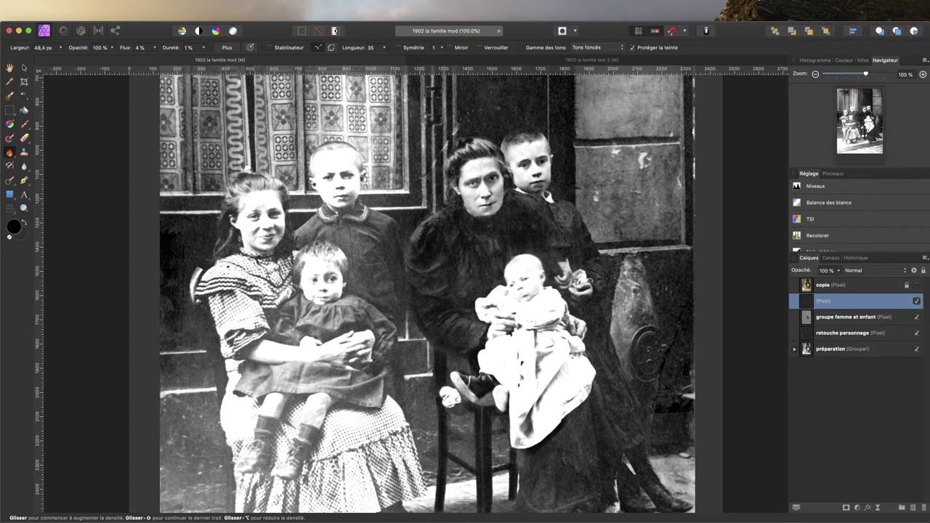
{"action": "left_click", "coordinate": [24, 153]}
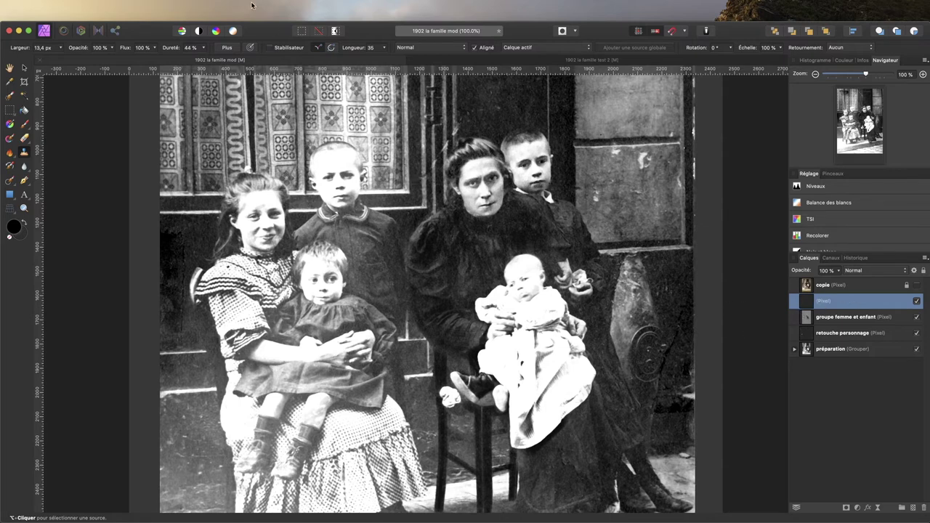
{"action": "left_click", "coordinate": [535, 48]}
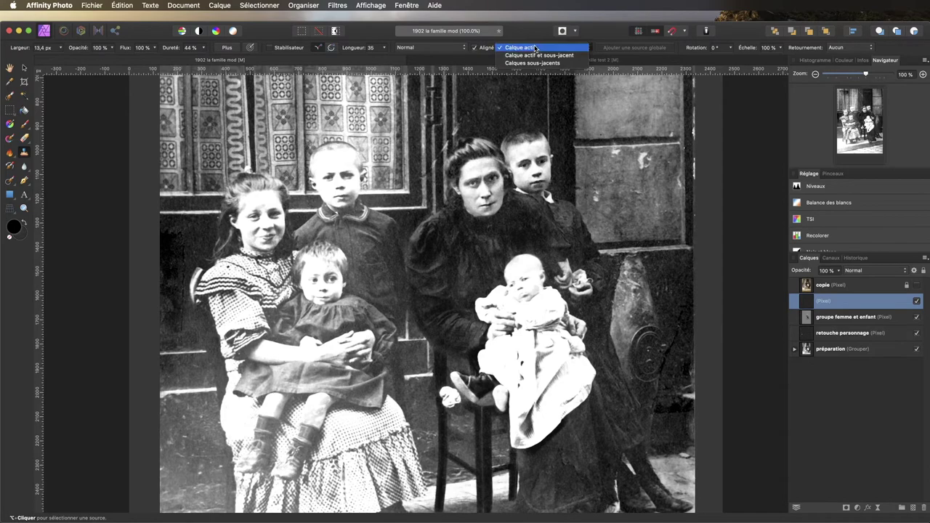
{"action": "left_click", "coordinate": [535, 55]}
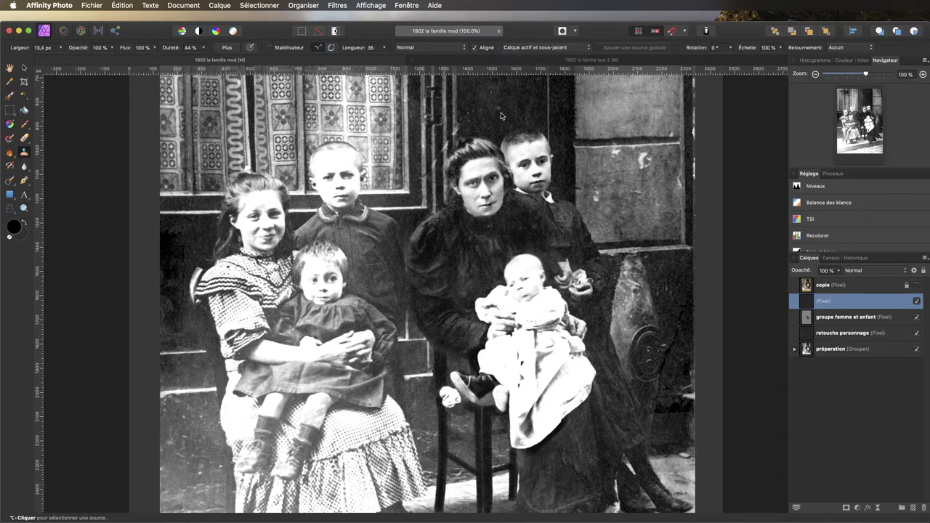
- Set a clone source, soften hardness to 73 %, and clone out blemishes under the chin
{"action": "scroll", "coordinate": [477, 251], "scroll_direction": "up", "scroll_amount": 2}
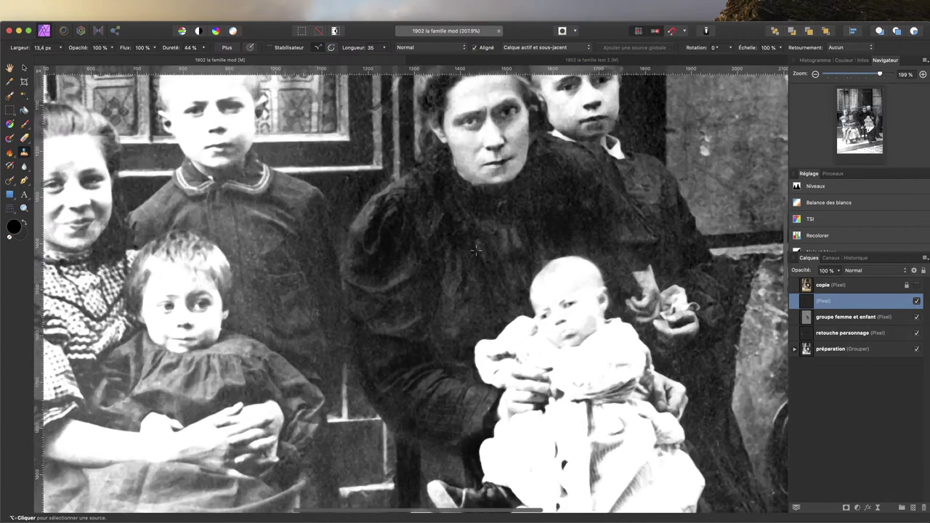
{"action": "scroll", "coordinate": [478, 252], "scroll_direction": "up", "scroll_amount": 2}
{"action": "scroll", "coordinate": [477, 251], "scroll_direction": "up", "scroll_amount": 2}
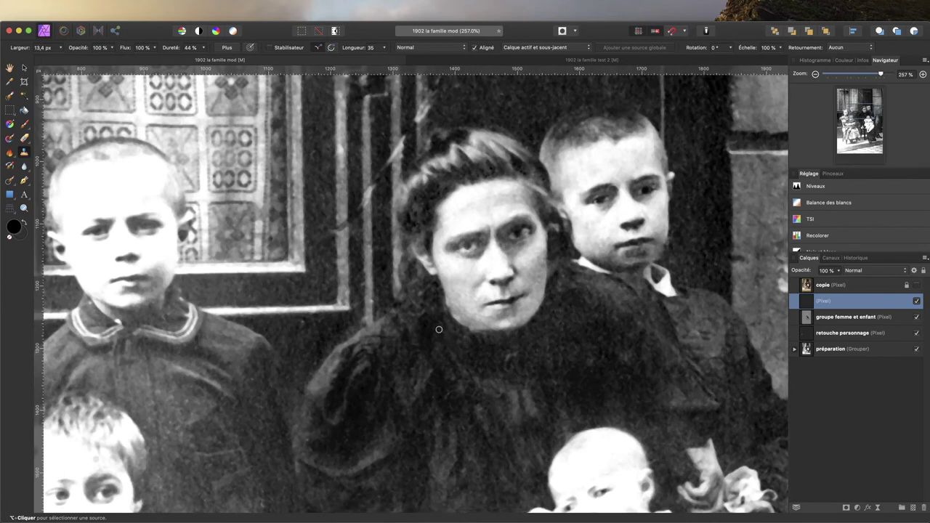
{"action": "left_click", "coordinate": [439, 330], "text": "alt"}
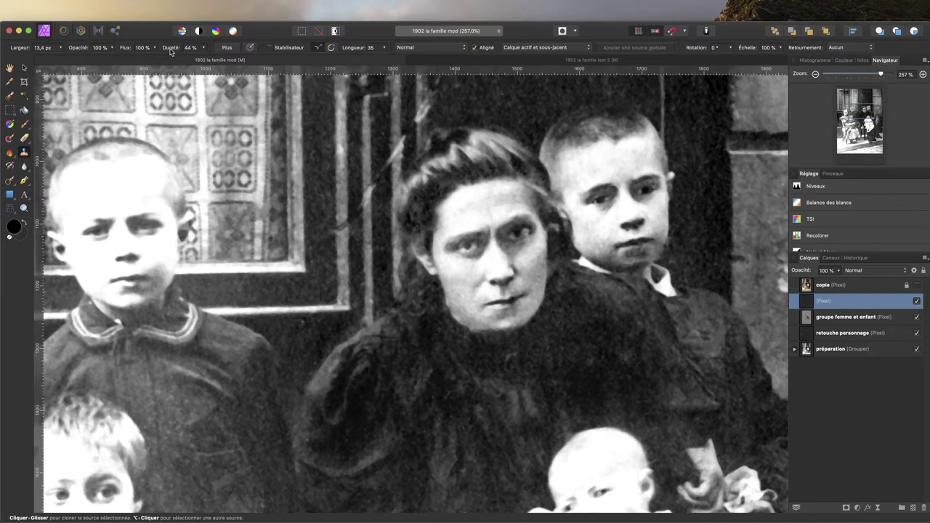
{"action": "left_click_drag", "start_coordinate": [180, 50], "coordinate": [174, 53]}
{"action": "left_click_drag", "start_coordinate": [470, 320], "coordinate": [504, 334]}
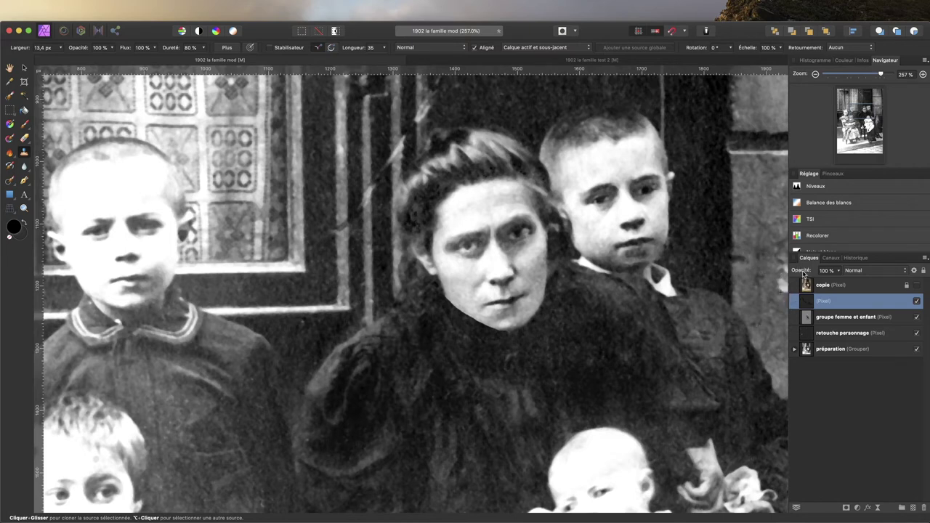
- Clone the woman's jawline with a 24 px brush at 44 % hardness, then drop hardness to 26 %
{"action": "left_click_drag", "start_coordinate": [803, 274], "coordinate": [805, 273]}
{"action": "left_click_drag", "start_coordinate": [806, 272], "coordinate": [806, 272]}
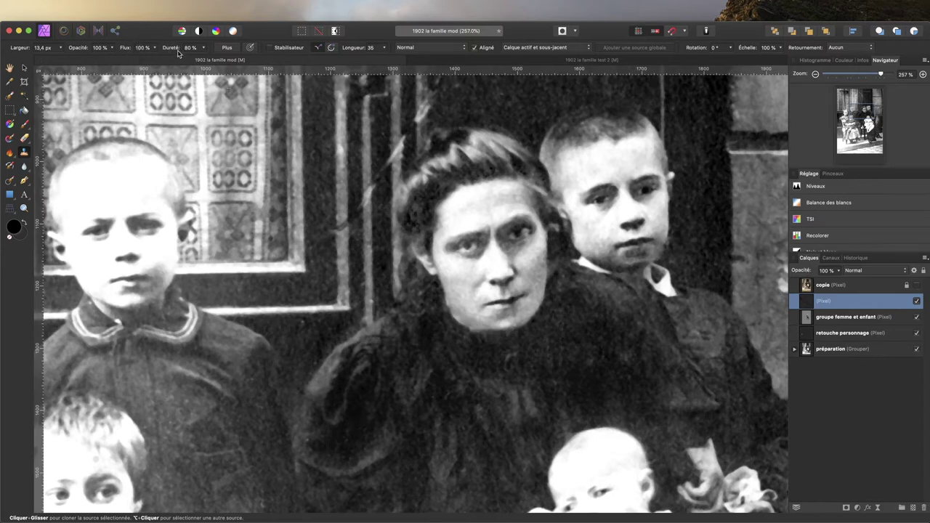
{"action": "left_click_drag", "start_coordinate": [172, 52], "coordinate": [158, 51]}
{"action": "mouse_move", "coordinate": [449, 335]}
{"action": "left_mouse_down"}
{"action": "mouse_move", "coordinate": [473, 334]}
{"action": "mouse_move", "coordinate": [458, 334]}
{"action": "left_mouse_up"}
{"action": "mouse_move", "coordinate": [439, 299]}
{"action": "left_mouse_down"}
{"action": "mouse_move", "coordinate": [473, 327]}
{"action": "mouse_move", "coordinate": [522, 344]}
{"action": "mouse_move", "coordinate": [440, 330]}
{"action": "mouse_move", "coordinate": [440, 319]}
{"action": "mouse_move", "coordinate": [502, 357]}
{"action": "mouse_move", "coordinate": [453, 334]}
{"action": "mouse_move", "coordinate": [538, 341]}
{"action": "mouse_move", "coordinate": [446, 328]}
{"action": "mouse_move", "coordinate": [454, 283]}
{"action": "left_mouse_up"}
{"action": "left_click_drag", "start_coordinate": [178, 51], "coordinate": [164, 51]}
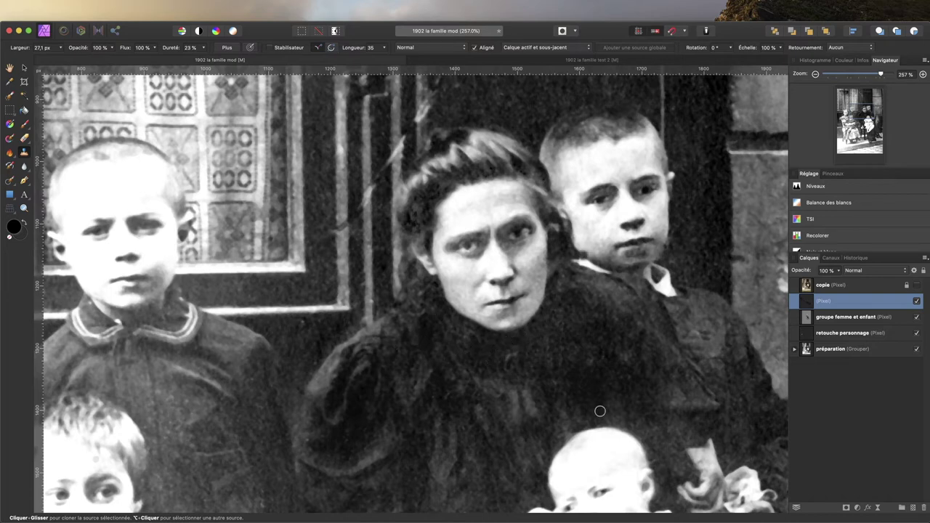
{"action": "scroll", "coordinate": [576, 373], "scroll_direction": "up", "scroll_amount": 2}
- Clone out spots on the boy's neck and ear, resampling beside his cheek, brush resized to 13 px
{"action": "scroll", "coordinate": [576, 372], "scroll_direction": "up", "scroll_amount": 1}
{"action": "scroll", "coordinate": [576, 373], "scroll_direction": "down", "scroll_amount": 3}
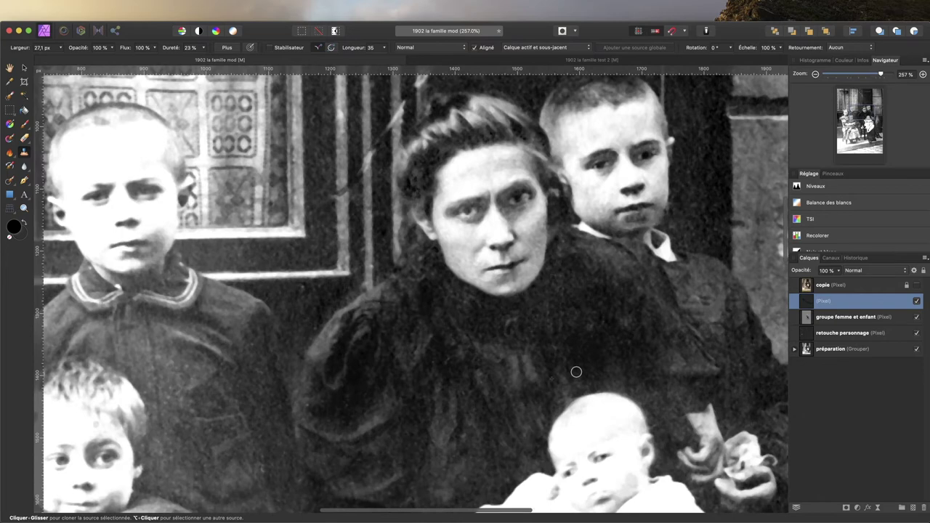
{"action": "scroll", "coordinate": [576, 372], "scroll_direction": "up", "scroll_amount": 2}
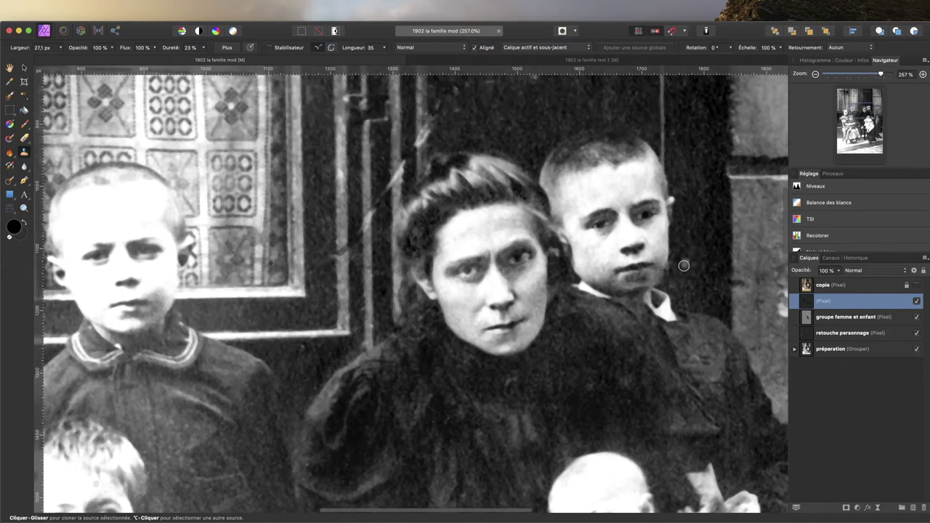
{"action": "left_click_drag", "start_coordinate": [671, 274], "coordinate": [676, 254]}
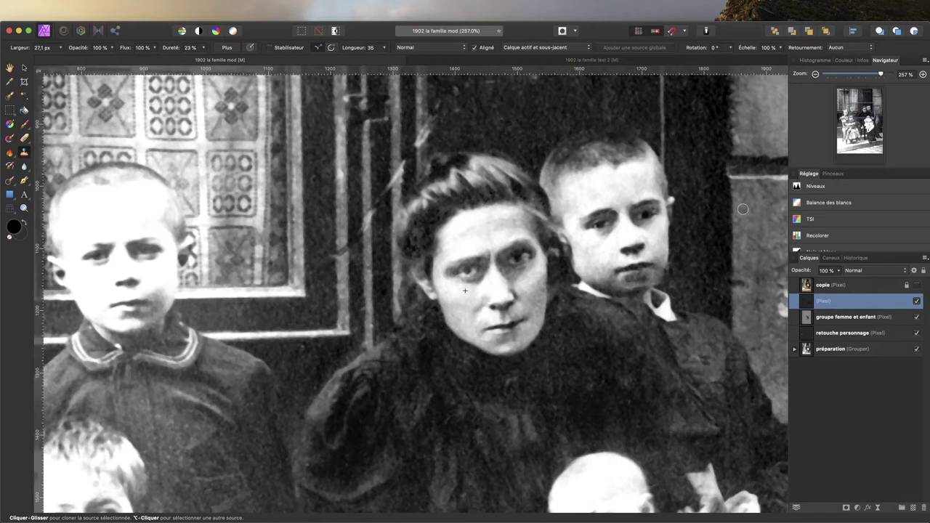
{"action": "left_click_drag", "start_coordinate": [713, 229], "coordinate": [683, 242]}
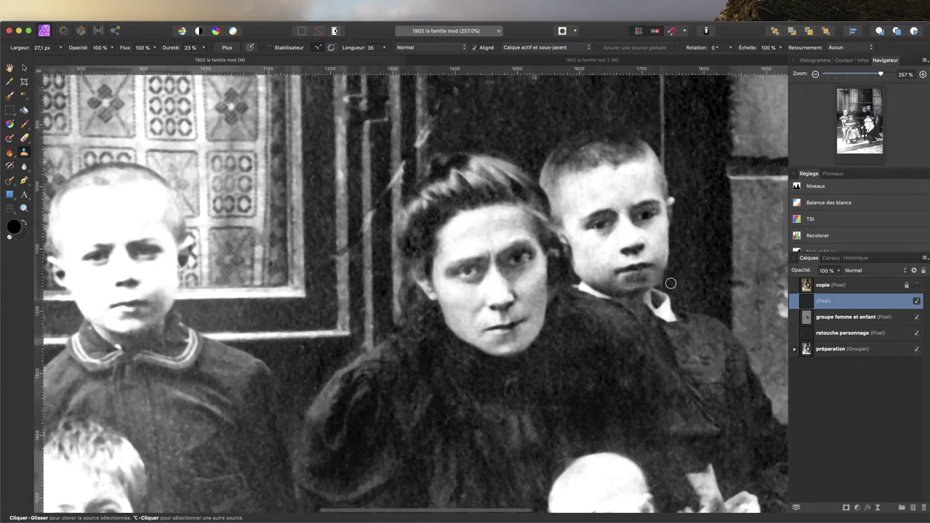
{"action": "scroll", "coordinate": [664, 284], "scroll_direction": "down", "scroll_amount": 1}
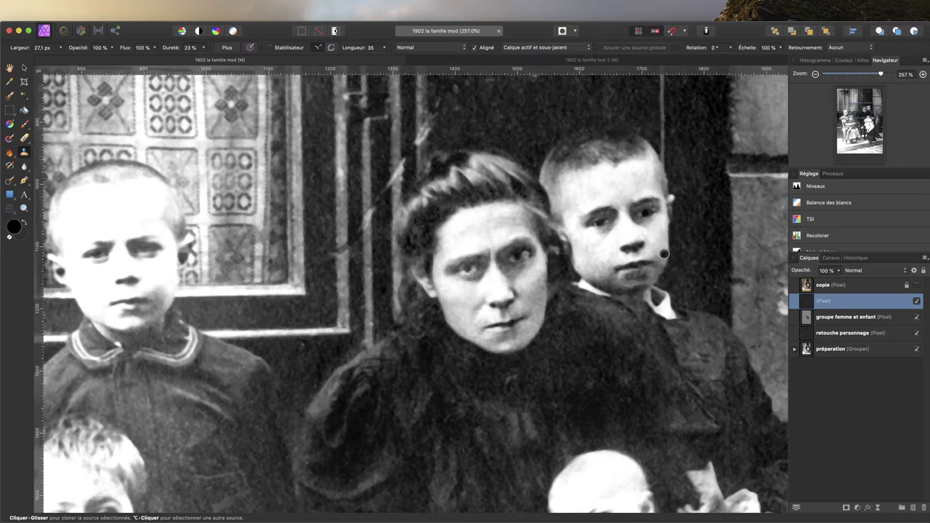
{"action": "key", "text": "bracketleft"}
{"action": "key", "text": "bracketleft"}
{"action": "key", "text": "bracketleft"}
{"action": "key", "text": "bracketright"}
{"action": "scroll", "coordinate": [652, 225], "scroll_direction": "down", "scroll_amount": 2}
- Pan to the dark skirt and pick the Inpainting Brush on the retouche personnage layer
{"action": "scroll", "coordinate": [658, 233], "scroll_direction": "up", "scroll_amount": 3}
{"action": "scroll", "coordinate": [665, 240], "scroll_direction": "down", "scroll_amount": 3}
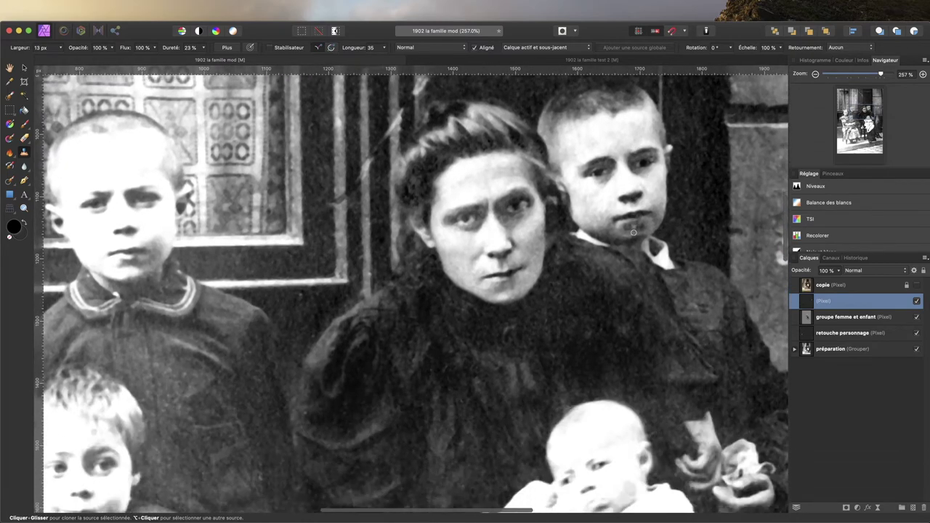
{"action": "scroll", "coordinate": [670, 247], "scroll_direction": "down", "scroll_amount": 2}
{"action": "scroll", "coordinate": [456, 238], "scroll_direction": "down", "scroll_amount": 1}
{"action": "scroll", "coordinate": [456, 238], "scroll_direction": "down", "scroll_amount": 3}
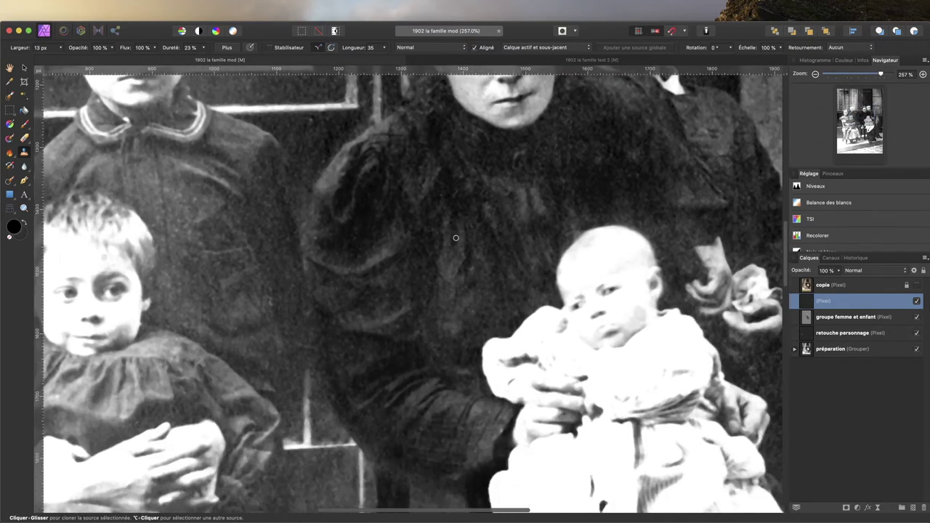
{"action": "scroll", "coordinate": [456, 237], "scroll_direction": "down", "scroll_amount": 2}
{"action": "scroll", "coordinate": [455, 237], "scroll_direction": "down", "scroll_amount": 3}
{"action": "scroll", "coordinate": [455, 237], "scroll_direction": "down", "scroll_amount": 2}
{"action": "scroll", "coordinate": [456, 238], "scroll_direction": "down", "scroll_amount": 1}
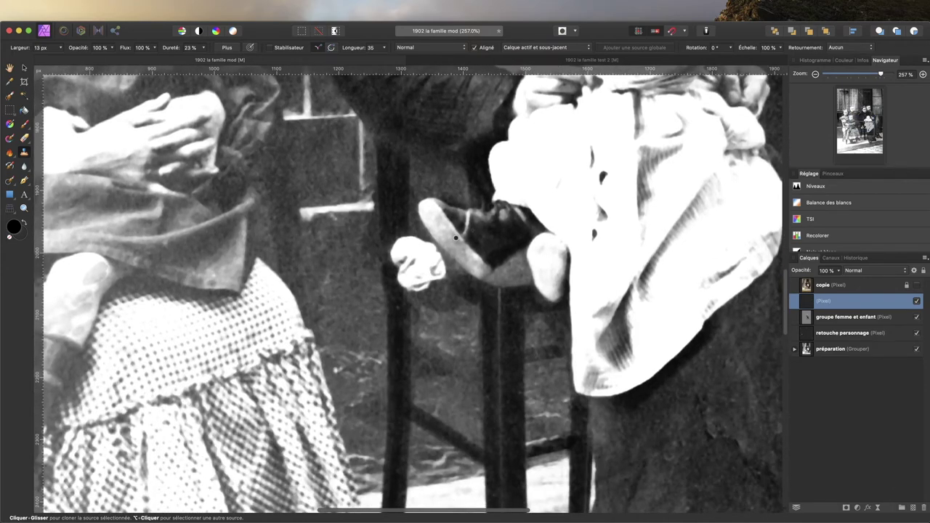
{"action": "scroll", "coordinate": [456, 238], "scroll_direction": "down", "scroll_amount": 3}
{"action": "scroll", "coordinate": [456, 237], "scroll_direction": "down", "scroll_amount": 1}
{"action": "scroll", "coordinate": [509, 255], "scroll_direction": "right", "scroll_amount": 2}
{"action": "scroll", "coordinate": [571, 269], "scroll_direction": "right", "scroll_amount": 3}
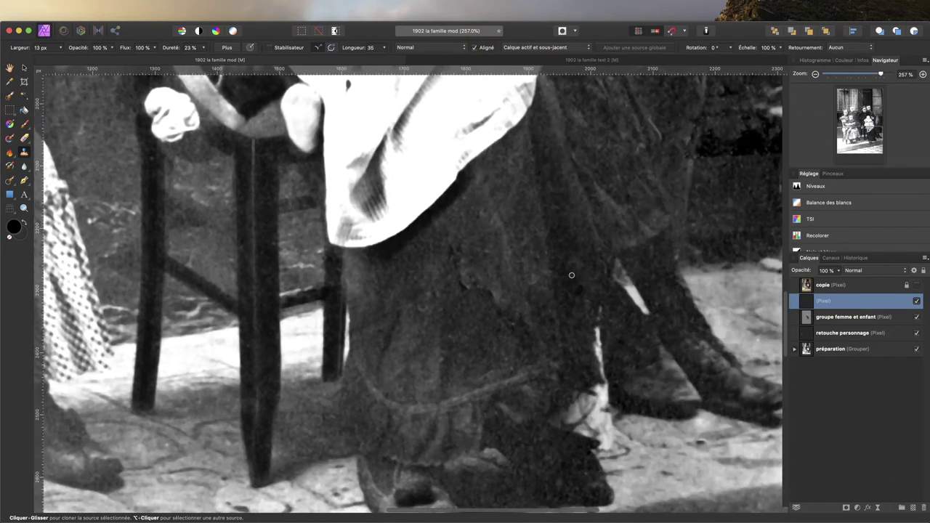
{"action": "scroll", "coordinate": [568, 276], "scroll_direction": "up", "scroll_amount": 2}
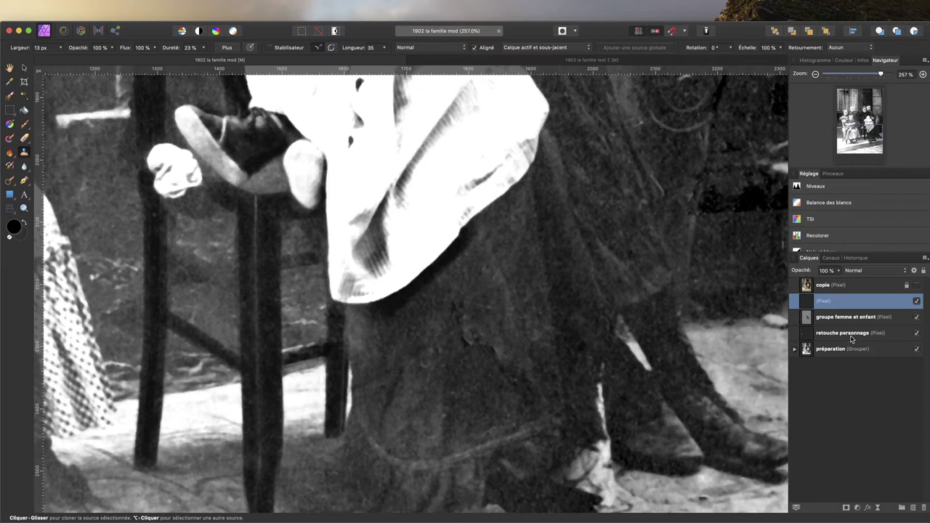
{"action": "left_click", "coordinate": [852, 336]}
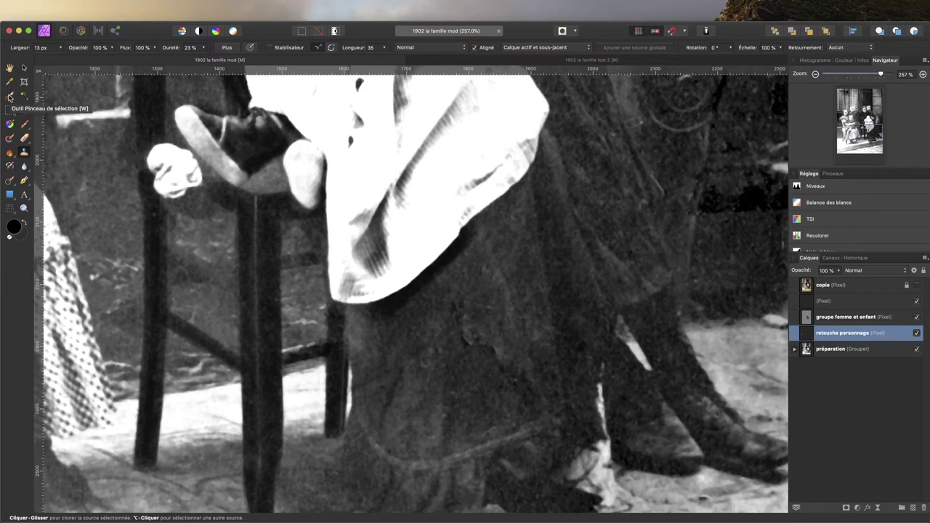
{"action": "left_click", "coordinate": [11, 182]}
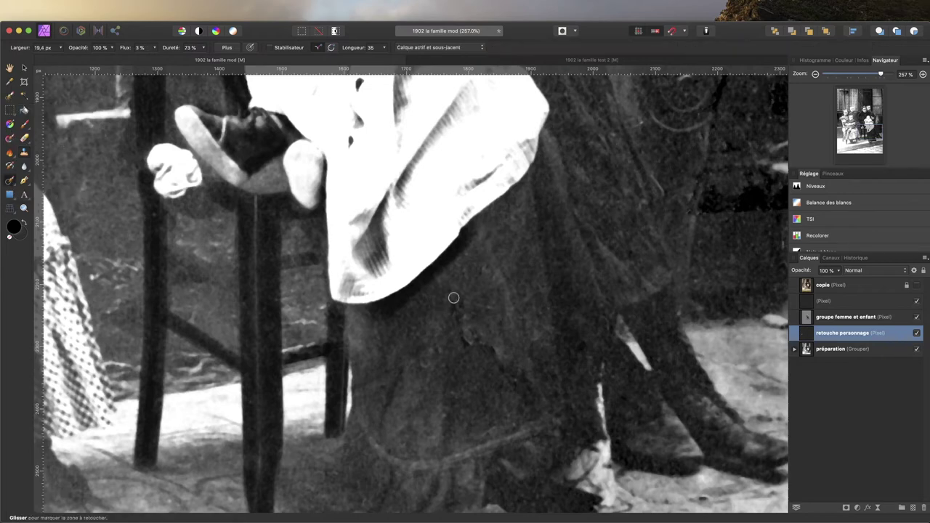
- Inpaint the flaw across the dark skirt with hardness 73 % and flow 100 %
{"action": "key", "text": "shift+bracketright"}
{"action": "key", "text": "shift+bracketright"}
{"action": "key", "text": "shift+bracketright"}
{"action": "left_click_drag", "start_coordinate": [465, 305], "coordinate": [494, 305]}
{"action": "left_click_drag", "start_coordinate": [129, 49], "coordinate": [142, 50]}
{"action": "left_click_drag", "start_coordinate": [451, 297], "coordinate": [512, 315]}
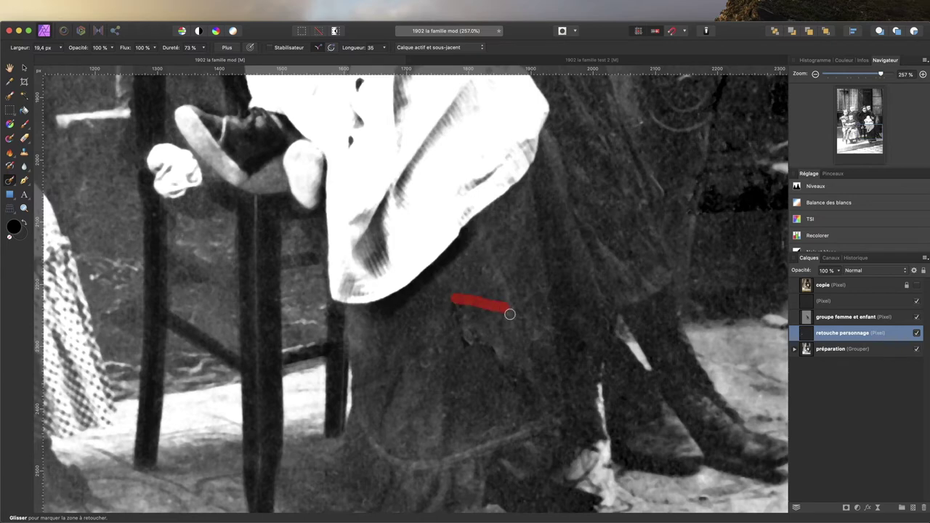
- Zoom back out and select the groupe femme et enfant layer
{"action": "scroll", "coordinate": [530, 302], "scroll_direction": "up", "scroll_amount": 1}
{"action": "scroll", "coordinate": [529, 302], "scroll_direction": "up", "scroll_amount": 3}
{"action": "scroll", "coordinate": [527, 302], "scroll_direction": "up", "scroll_amount": 2}
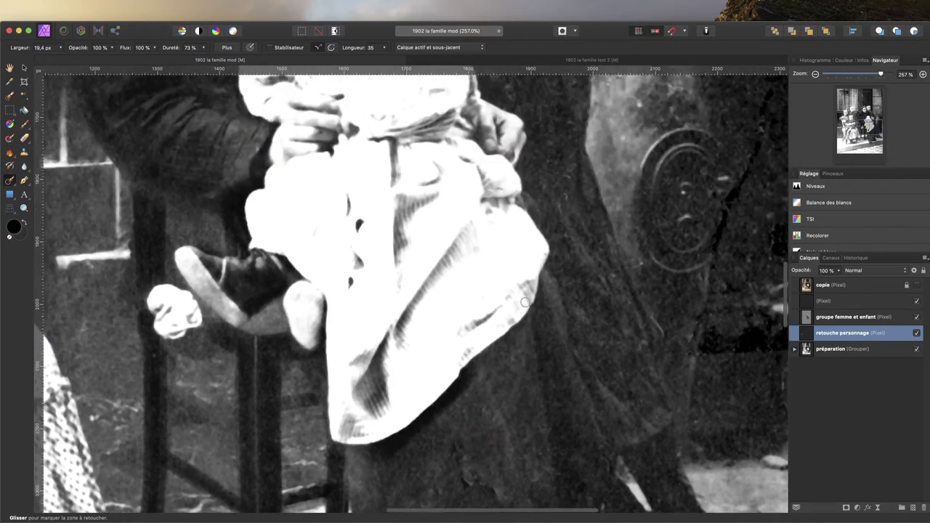
{"action": "scroll", "coordinate": [526, 302], "scroll_direction": "up", "scroll_amount": 3}
{"action": "scroll", "coordinate": [525, 302], "scroll_direction": "up", "scroll_amount": 1}
{"action": "scroll", "coordinate": [526, 301], "scroll_direction": "up", "scroll_amount": 2}
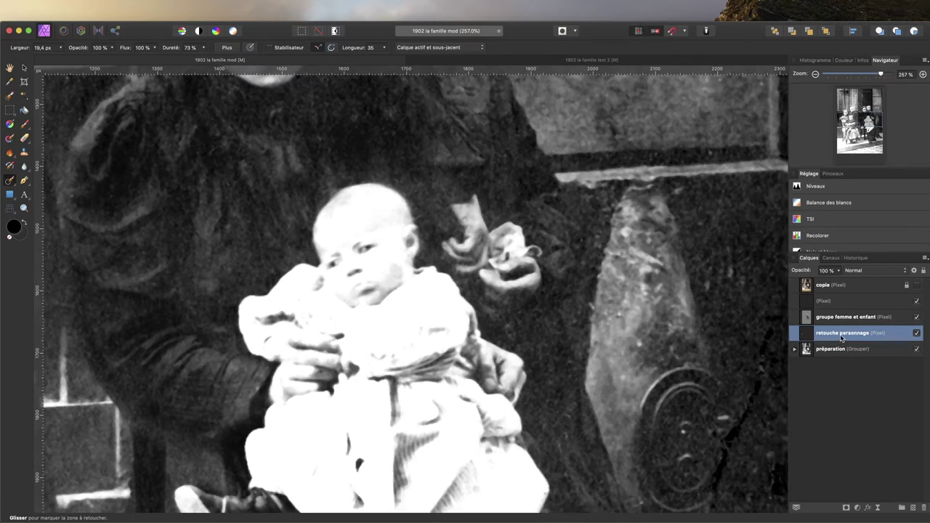
{"action": "left_click", "coordinate": [848, 317]}
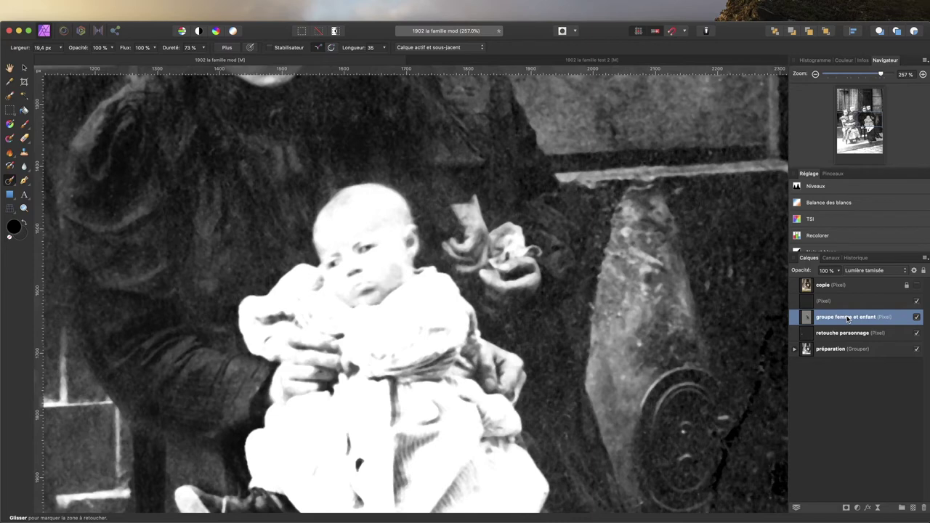
- Rename the unnamed clone layer 'visage femme enfant' and fit the whole photo in view
{"action": "left_click", "coordinate": [849, 301]}
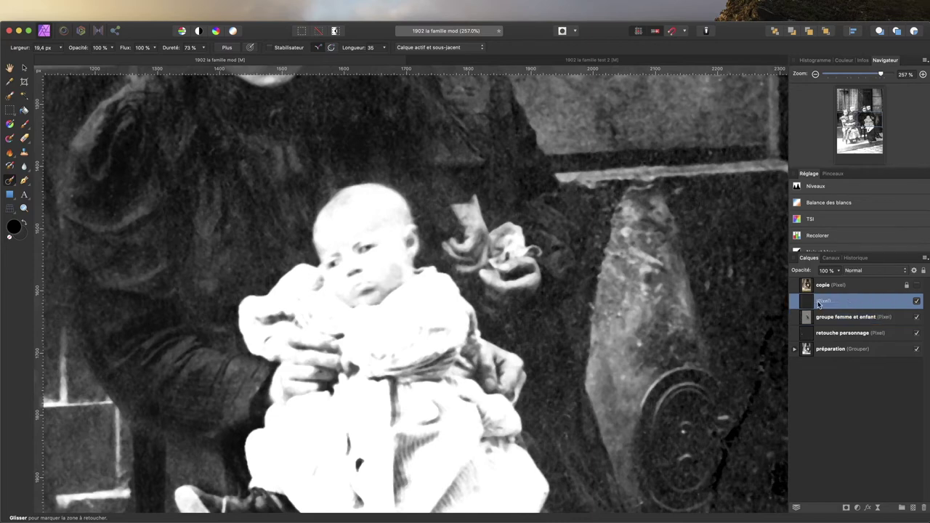
{"action": "double_click", "coordinate": [820, 303]}
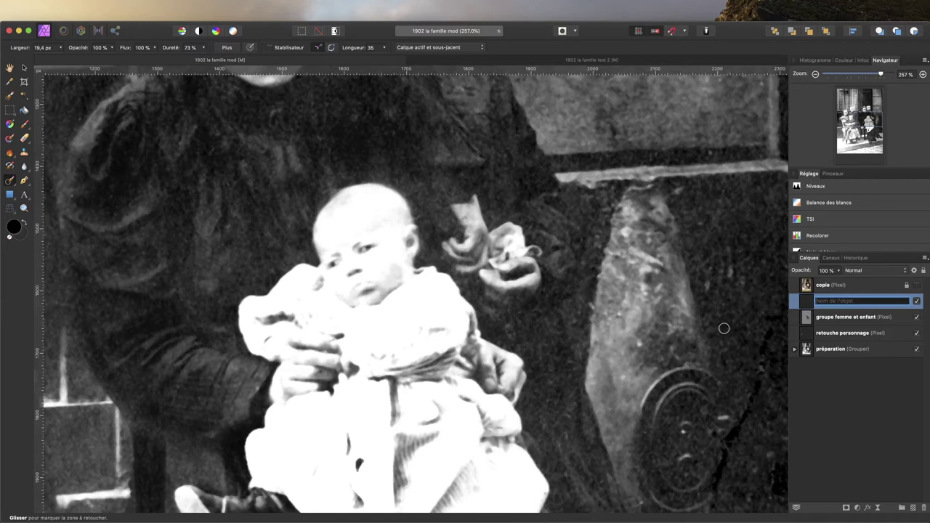
{"action": "type", "text": "V"}
{"action": "left_click", "coordinate": [870, 433]}
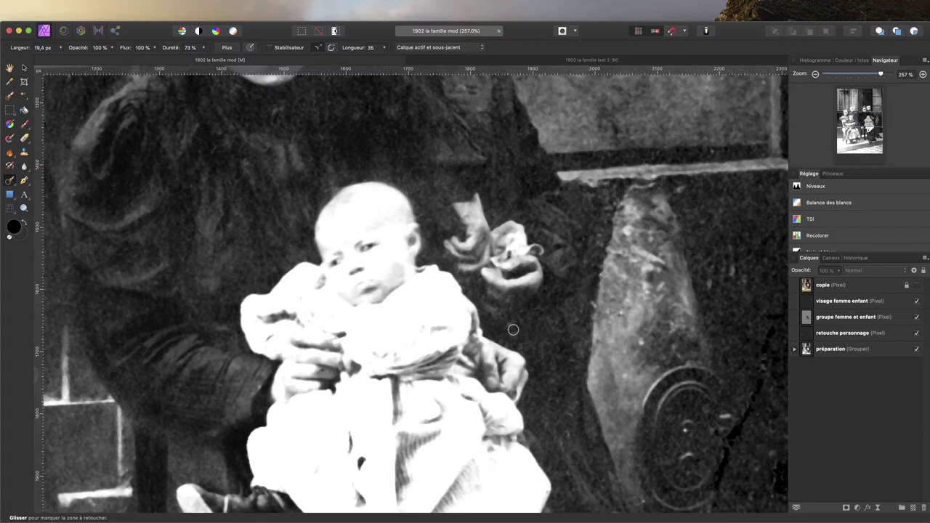
{"action": "key", "text": "super+0"}
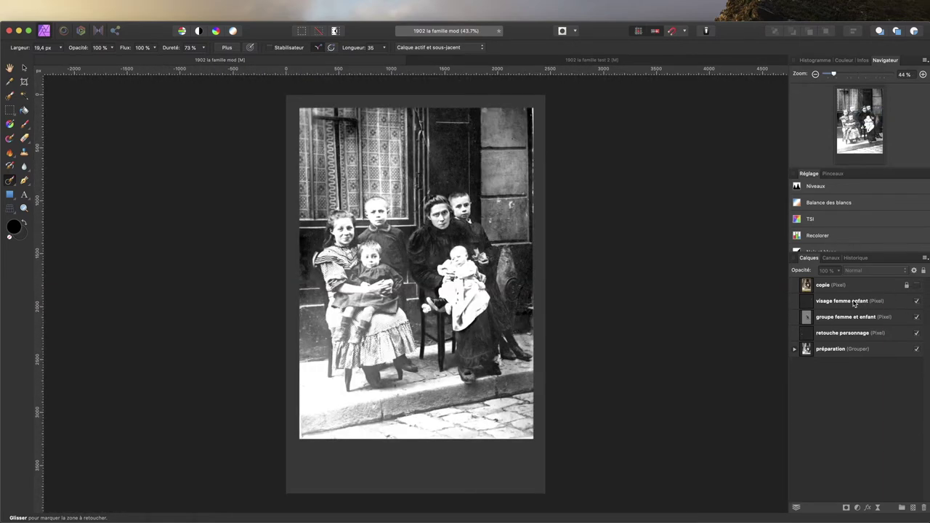
- Toggle groupe femme et enfant visibility to compare, then hide the retouche personnage layer
{"action": "left_click", "coordinate": [916, 317]}
{"action": "left_click", "coordinate": [917, 318]}
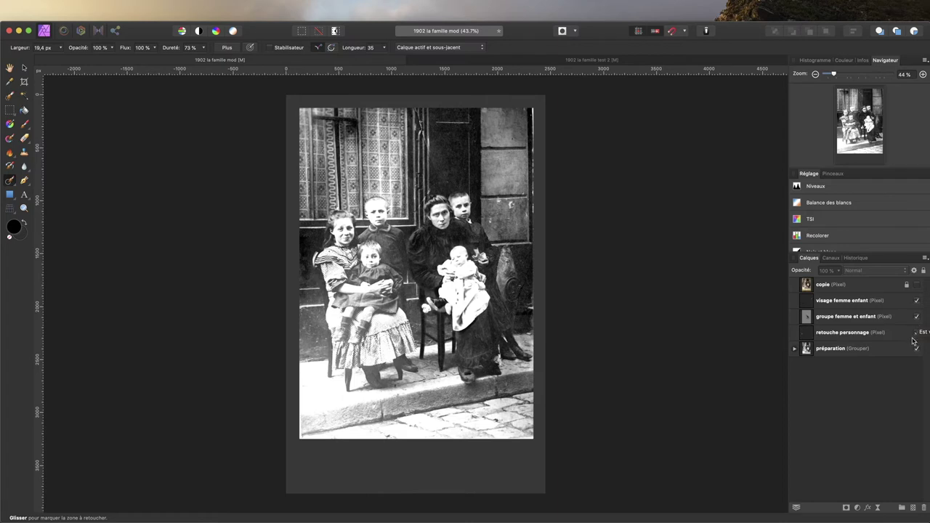
{"action": "left_click", "coordinate": [917, 333]}
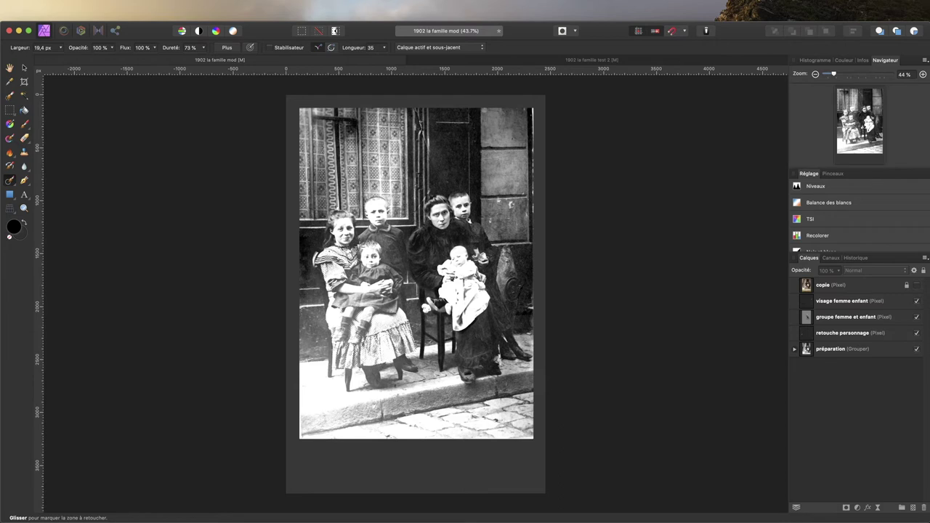
{"action": "scroll", "coordinate": [414, 291], "scroll_direction": "up", "scroll_amount": 2}
{"action": "scroll", "coordinate": [414, 291], "scroll_direction": "down", "scroll_amount": 3}
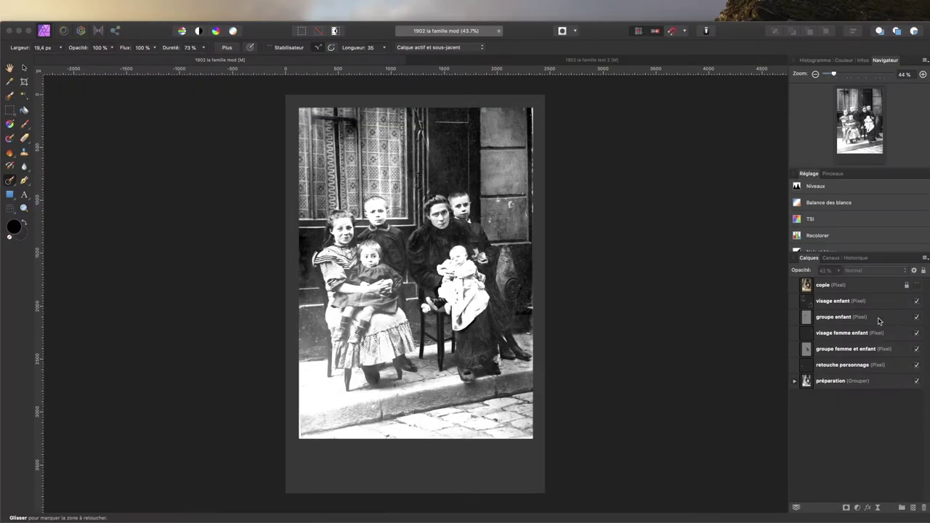
{"action": "left_click", "coordinate": [916, 301]}
{"action": "left_click", "coordinate": [916, 318]}
{"action": "scroll", "coordinate": [298, 271], "scroll_direction": "up", "scroll_amount": 1}
{"action": "scroll", "coordinate": [298, 271], "scroll_direction": "up", "scroll_amount": 2}
{"action": "scroll", "coordinate": [298, 271], "scroll_direction": "up", "scroll_amount": 3}
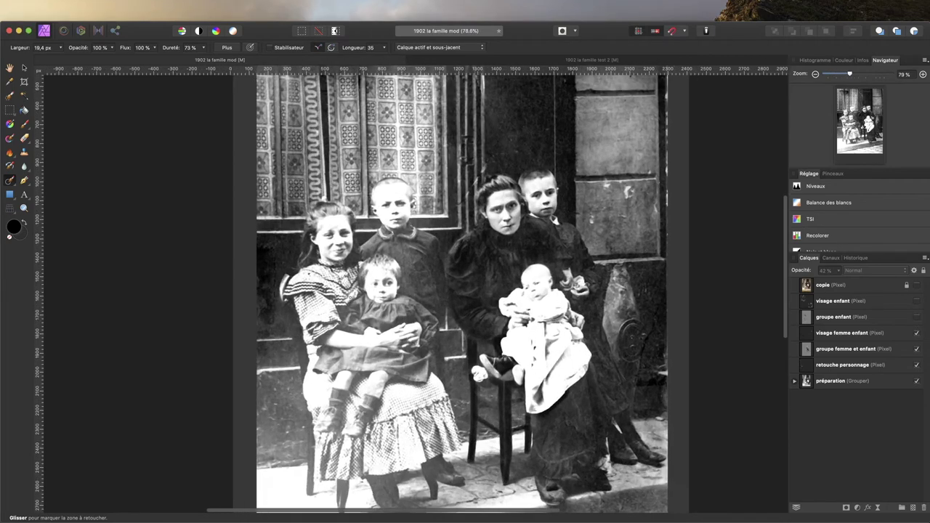
{"action": "scroll", "coordinate": [313, 280], "scroll_direction": "up", "scroll_amount": 1}
{"action": "scroll", "coordinate": [341, 291], "scroll_direction": "up", "scroll_amount": 1}
{"action": "scroll", "coordinate": [349, 297], "scroll_direction": "down", "scroll_amount": 1}
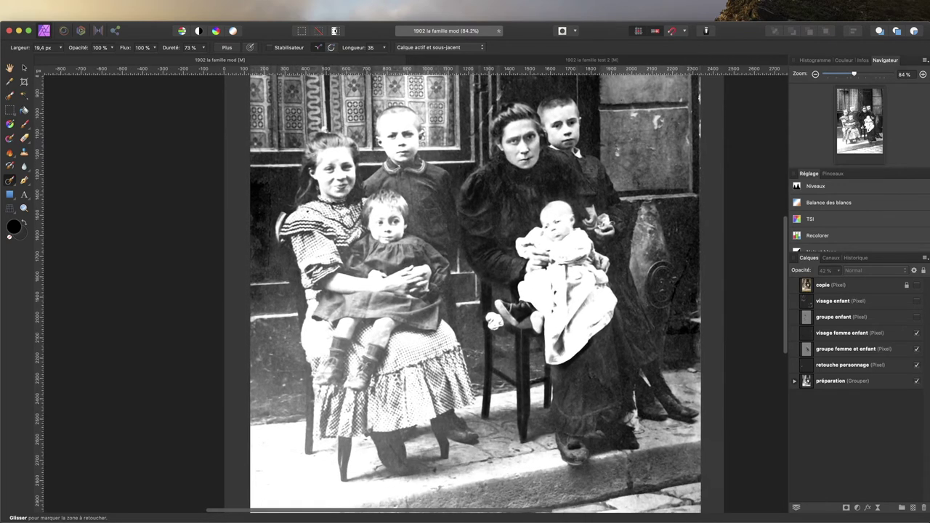
{"action": "left_click", "coordinate": [918, 318]}
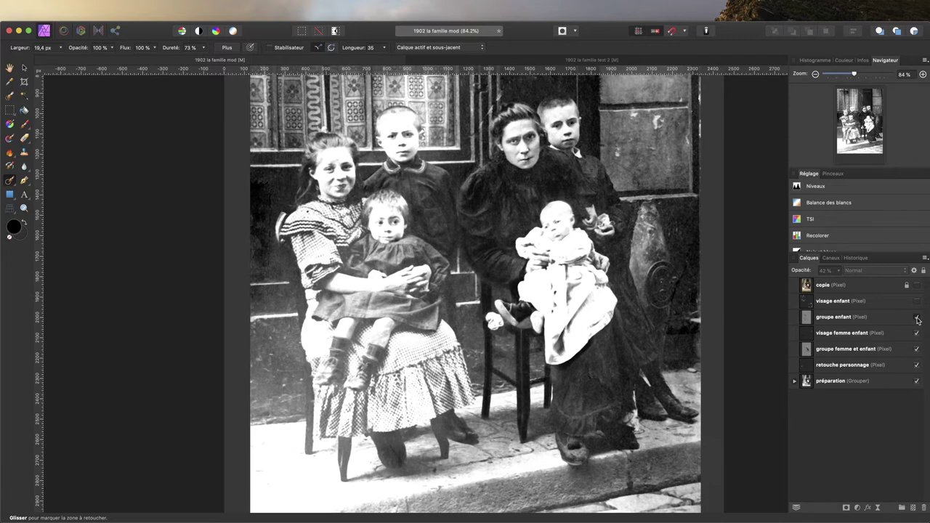
{"action": "left_click", "coordinate": [918, 317]}
{"action": "left_click", "coordinate": [918, 318]}
{"action": "left_click", "coordinate": [917, 318]}
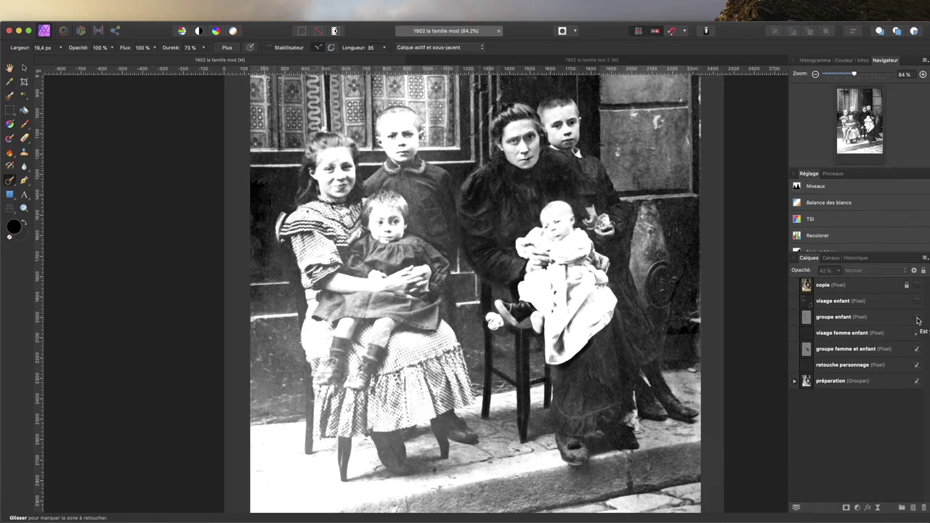
{"action": "left_click", "coordinate": [917, 318]}
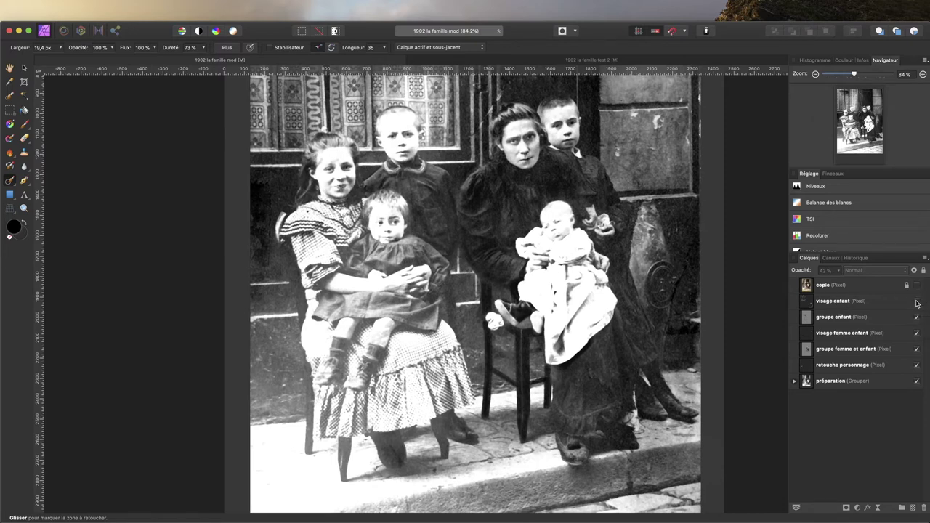
{"action": "left_click", "coordinate": [917, 301]}
{"action": "left_click", "coordinate": [917, 303]}
{"action": "left_click", "coordinate": [918, 319]}
{"action": "left_click", "coordinate": [918, 302]}
{"action": "scroll", "coordinate": [454, 216], "scroll_direction": "down", "scroll_amount": 1}
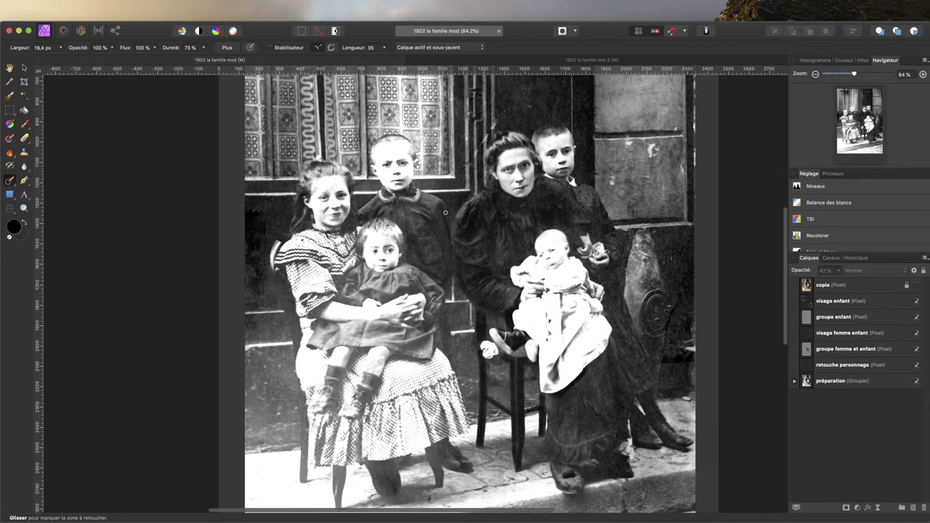
{"action": "scroll", "coordinate": [445, 212], "scroll_direction": "down", "scroll_amount": 1}
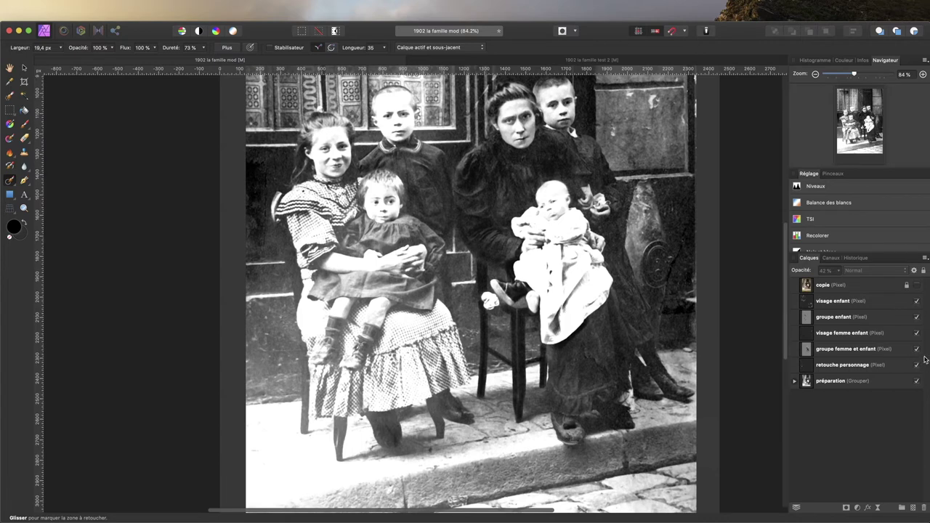
{"action": "left_click", "coordinate": [884, 306]}
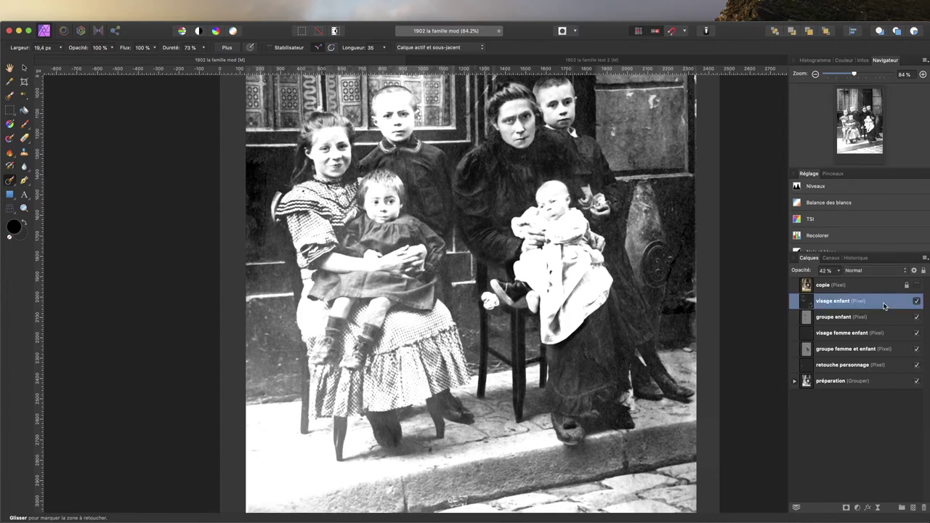
{"action": "left_click", "coordinate": [893, 370], "text": "shift"}
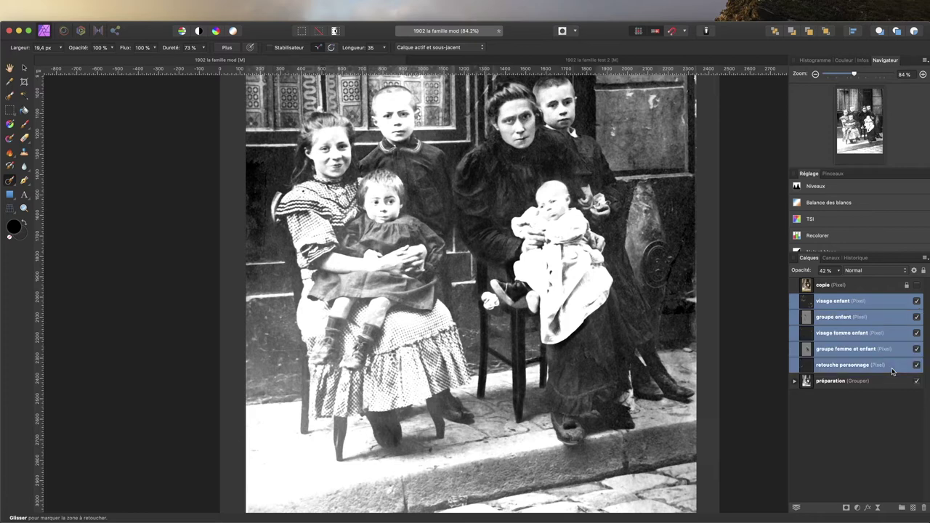
- Group the five selected retouch layers and name the group 'personnage'
{"action": "left_click", "coordinate": [905, 512]}
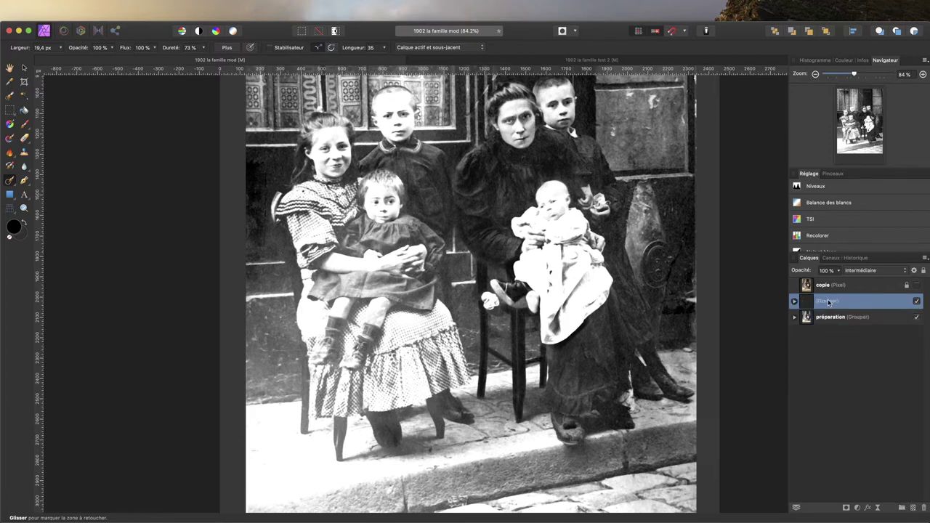
{"action": "double_click", "coordinate": [829, 302]}
{"action": "type", "text": "personna"}
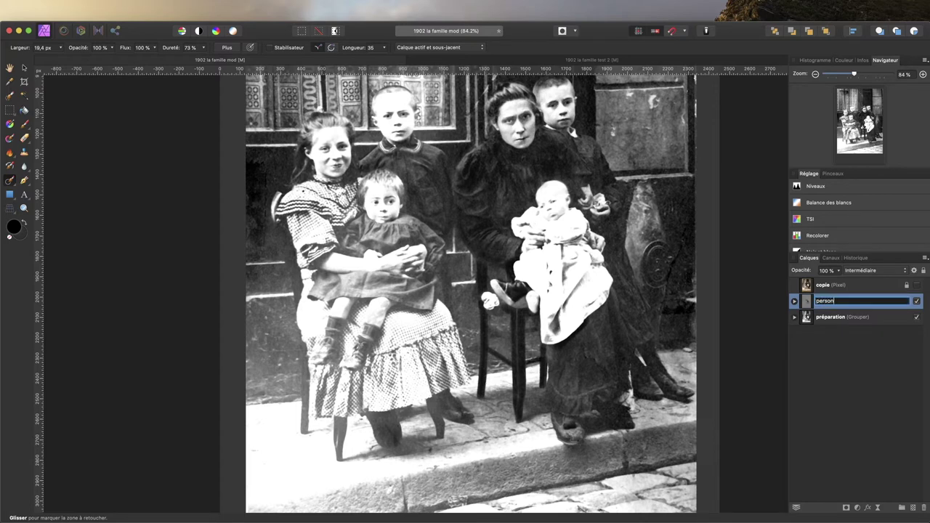
{"action": "type", "text": "g"}
{"action": "left_click", "coordinate": [852, 395]}
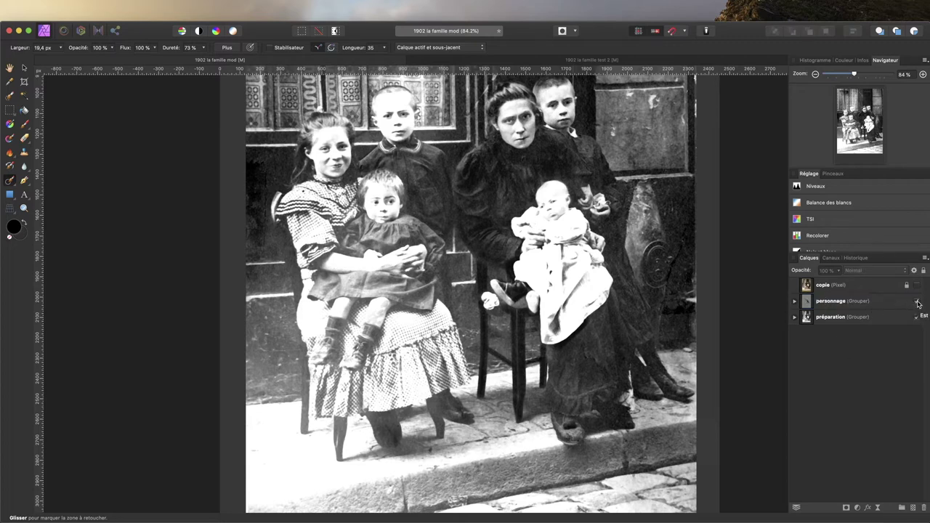
- Hide and re-show the personnage group to compare before and after
{"action": "left_click", "coordinate": [918, 304]}
{"action": "scroll", "coordinate": [490, 280], "scroll_direction": "up", "scroll_amount": 2}
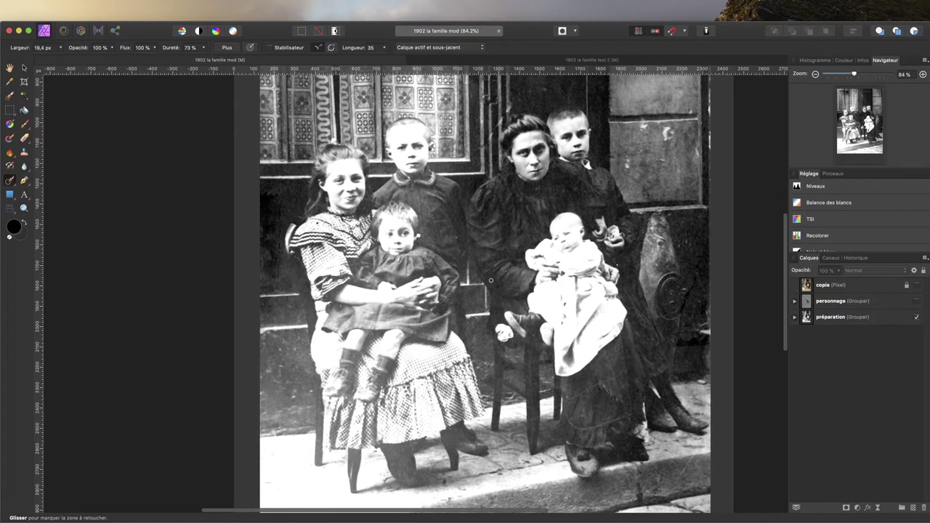
{"action": "left_click", "coordinate": [918, 302]}
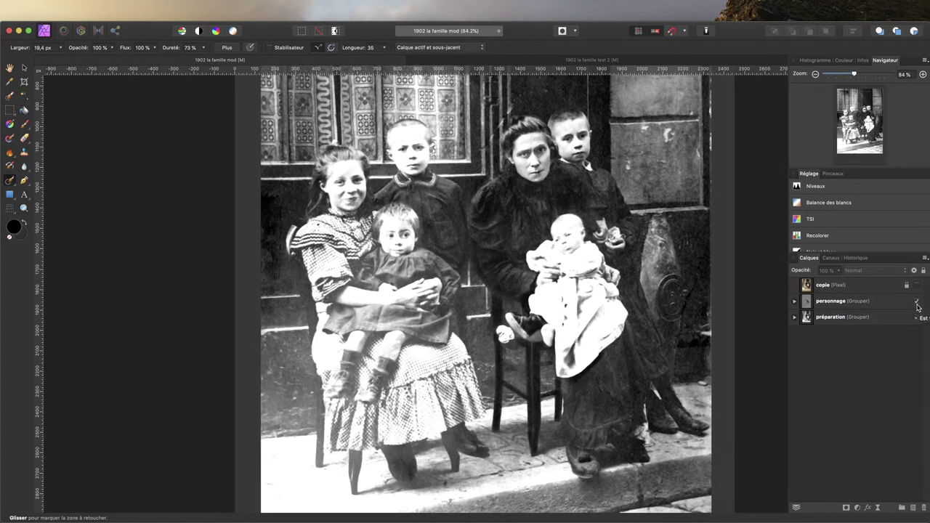
- Make the préparation group visible again and expand it to list its layers
{"action": "left_click", "coordinate": [917, 317]}
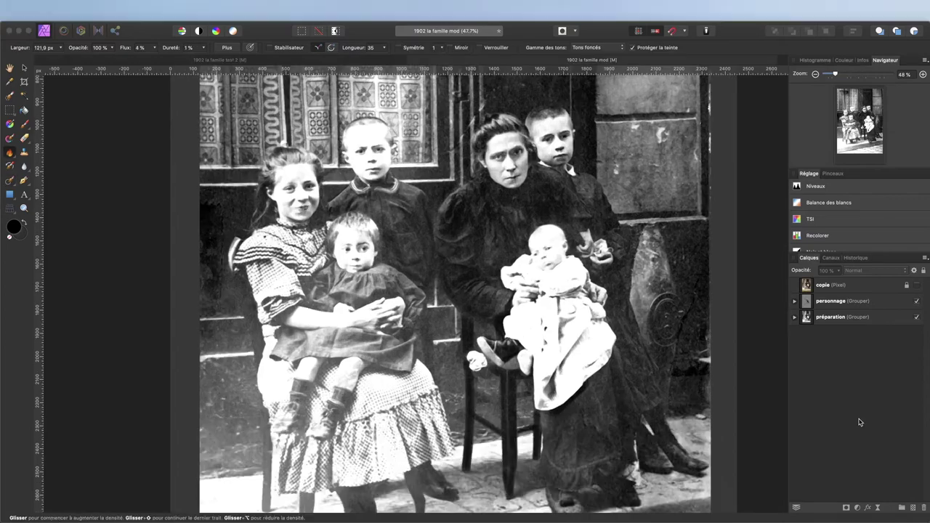
{"action": "left_click", "coordinate": [860, 421]}
{"action": "left_click", "coordinate": [795, 318]}
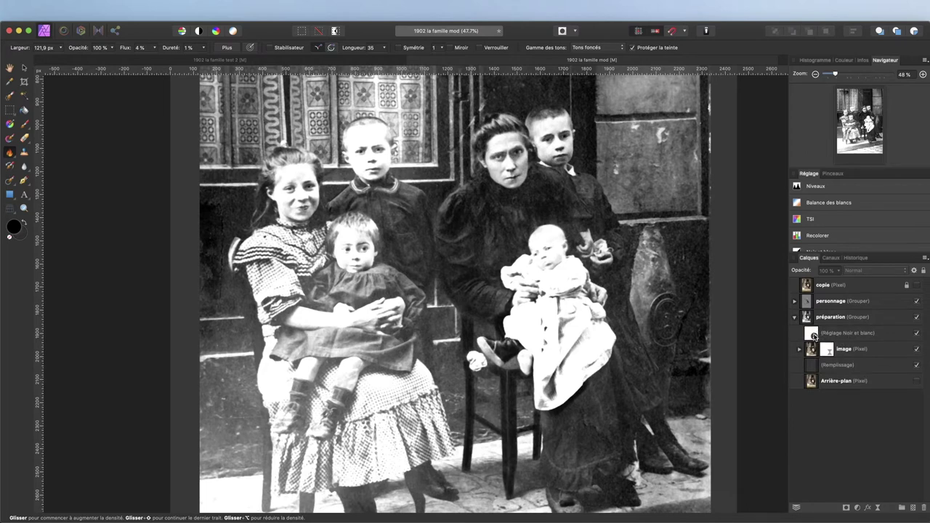
- Set the Réglage Noir et blanc to Jaune 93 % and Rouge 131 %, then collapse préparation
{"action": "left_click", "coordinate": [814, 336]}
{"action": "double_click", "coordinate": [814, 336]}
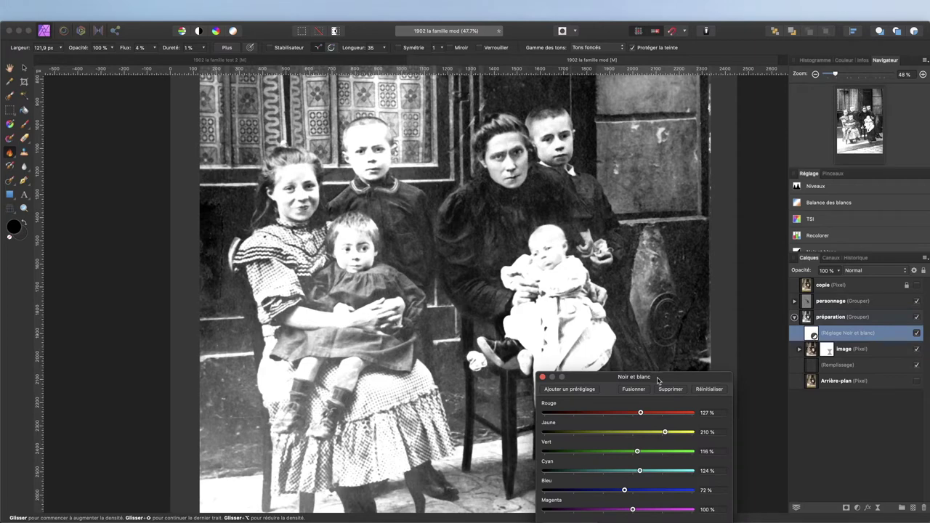
{"action": "left_click_drag", "start_coordinate": [662, 390], "coordinate": [348, 205]}
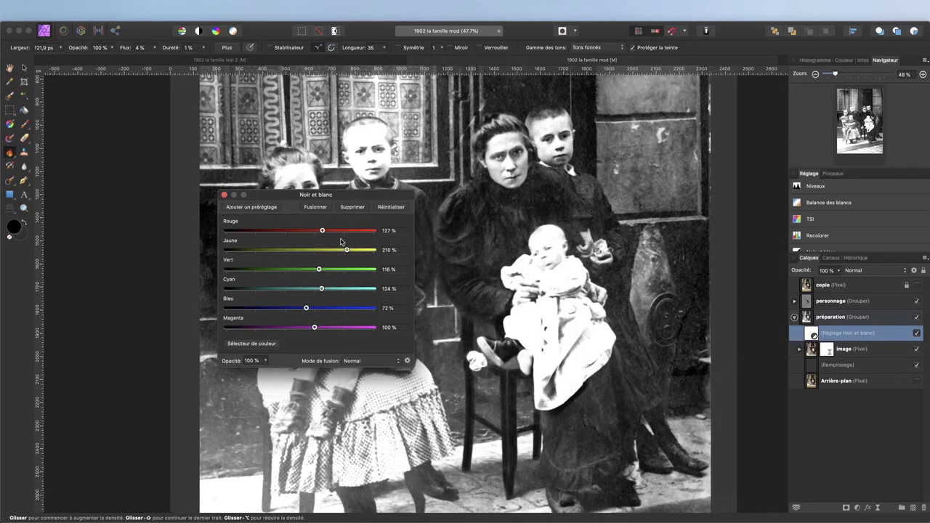
{"action": "left_click_drag", "start_coordinate": [347, 250], "coordinate": [309, 249]}
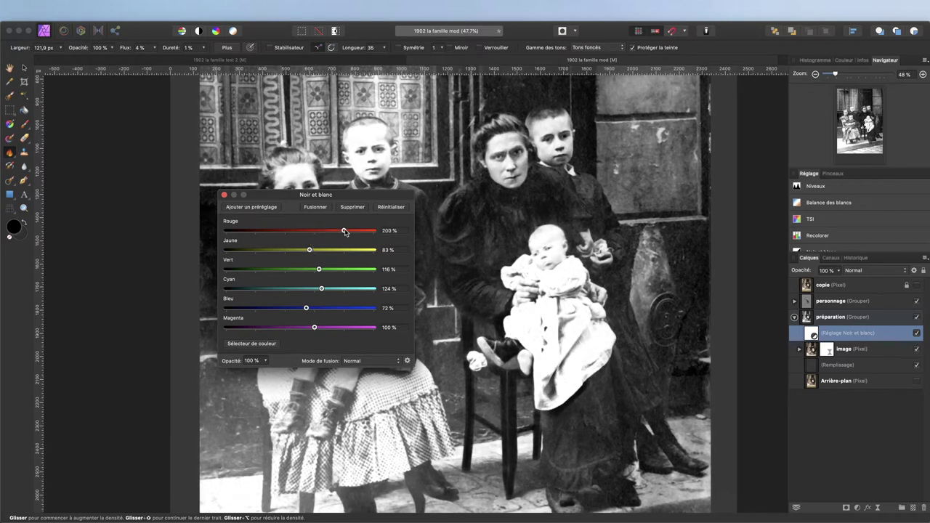
{"action": "left_click_drag", "start_coordinate": [323, 232], "coordinate": [313, 253]}
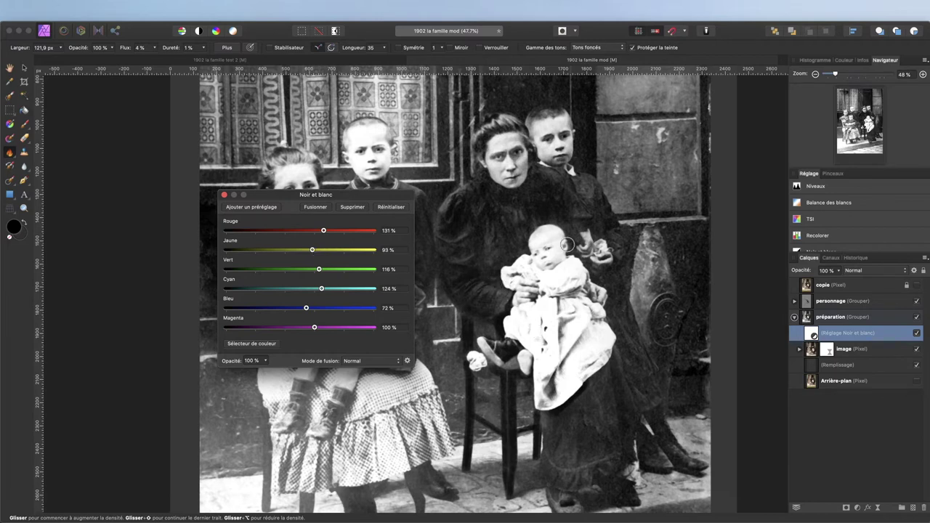
{"action": "left_click", "coordinate": [225, 195]}
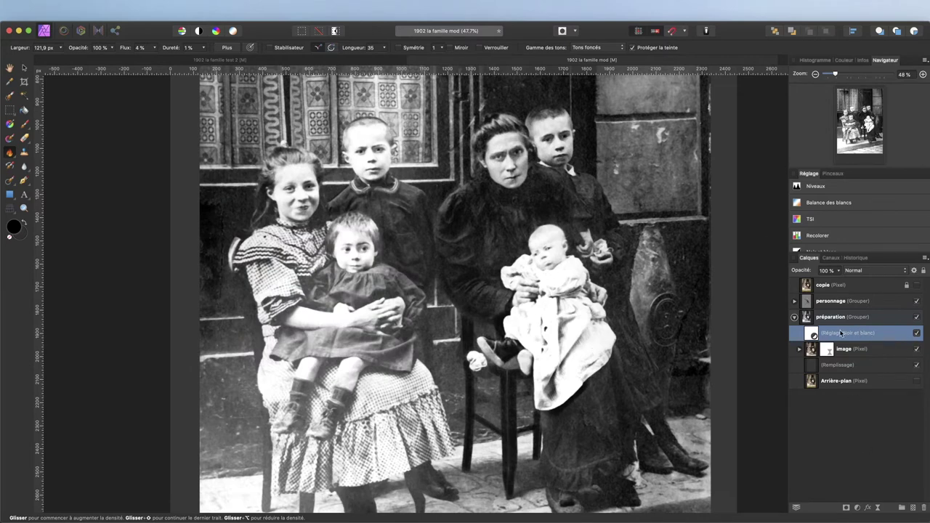
{"action": "left_click", "coordinate": [795, 317]}
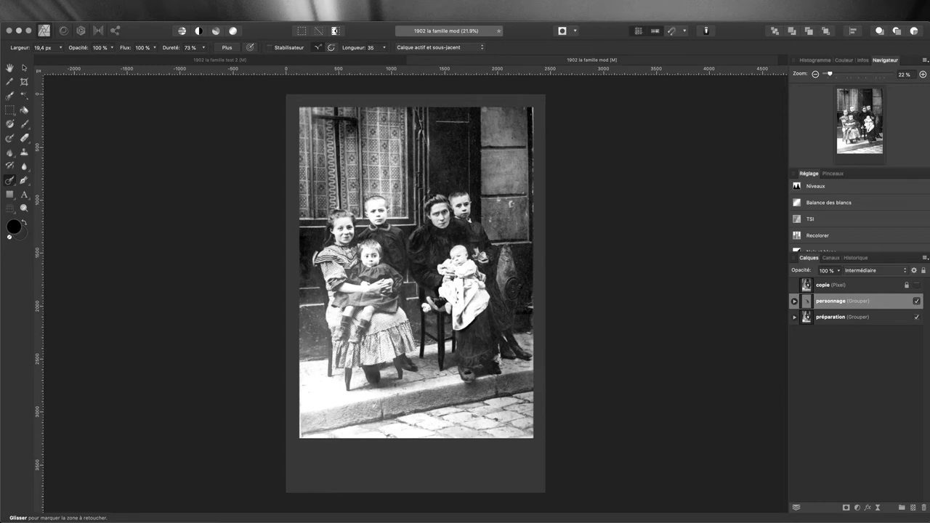
- Scroll the canvas to view the whole retouched family portrait
{"action": "scroll", "coordinate": [416, 284], "scroll_direction": "down", "scroll_amount": 2}
{"action": "scroll", "coordinate": [417, 284], "scroll_direction": "up", "scroll_amount": 1}
{"action": "scroll", "coordinate": [417, 283], "scroll_direction": "up", "scroll_amount": 2}
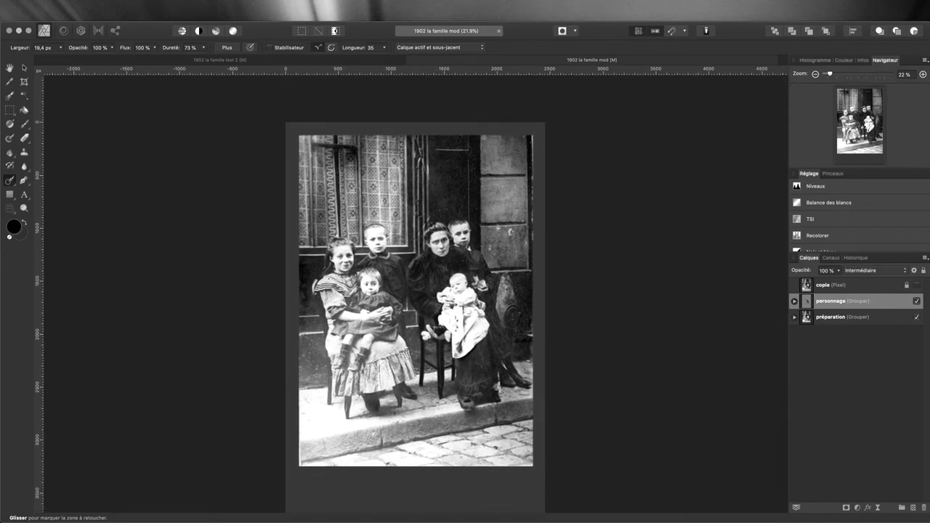
- Add a new empty pixel layer above the 'personnage' group and start renaming it 'retouche fond'
{"action": "key", "text": "t"}
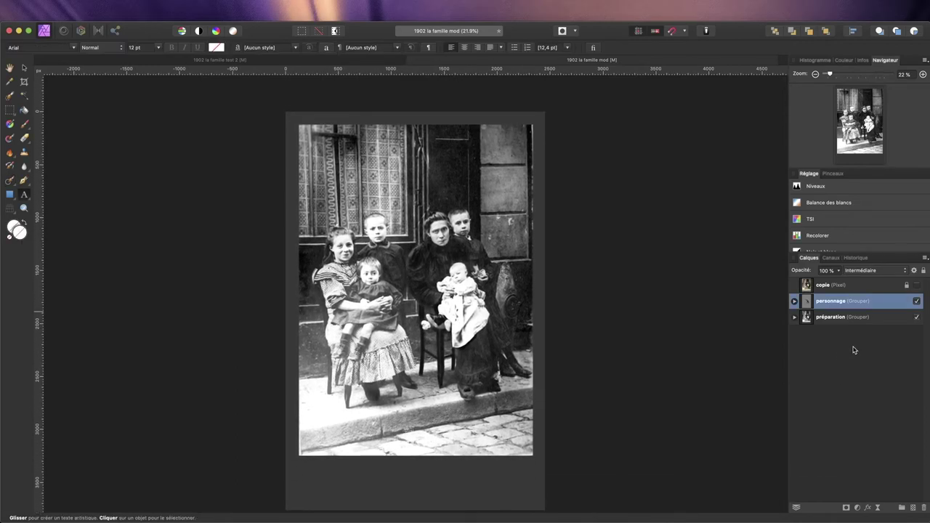
{"action": "left_click", "coordinate": [913, 508]}
{"action": "double_click", "coordinate": [824, 302]}
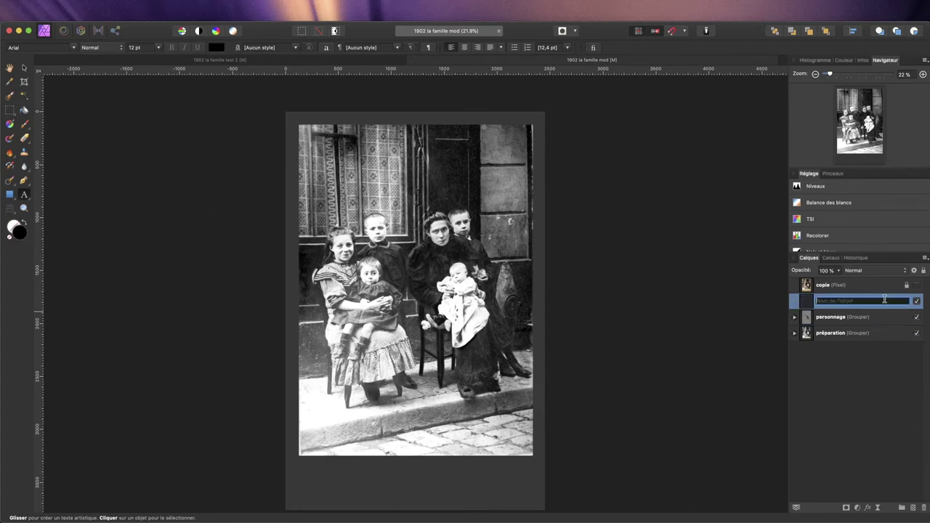
{"action": "type", "text": "r"}
- Zoom to 70% and pan up to inspect the curtained window and door
{"action": "scroll", "coordinate": [327, 191], "scroll_direction": "up", "scroll_amount": 2}
{"action": "scroll", "coordinate": [327, 191], "scroll_direction": "up", "scroll_amount": 3}
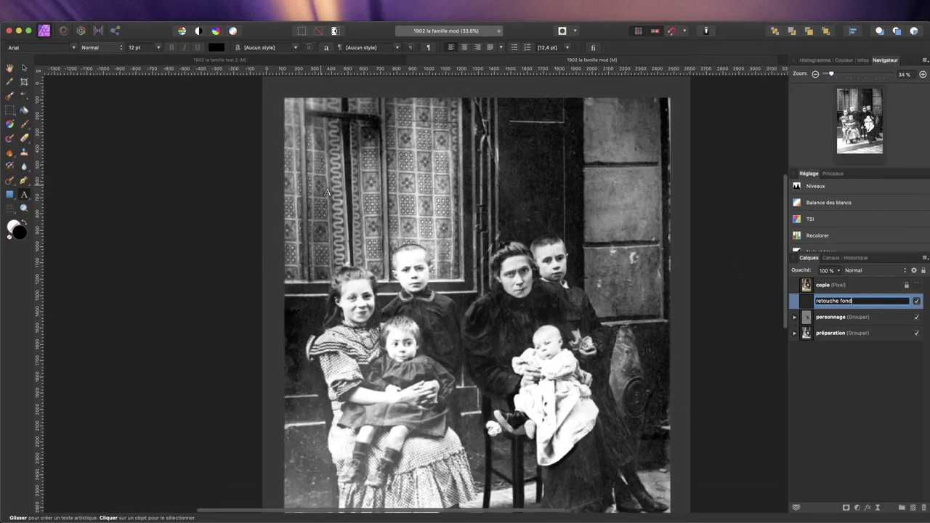
{"action": "scroll", "coordinate": [327, 192], "scroll_direction": "up", "scroll_amount": 3}
{"action": "scroll", "coordinate": [327, 192], "scroll_direction": "up", "scroll_amount": 1}
{"action": "scroll", "coordinate": [724, 177], "scroll_direction": "up", "scroll_amount": 2}
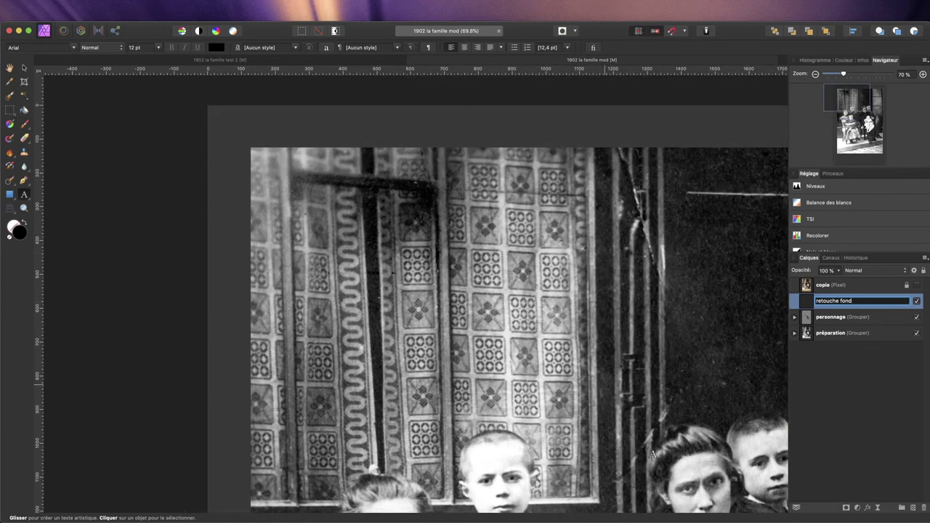
{"action": "scroll", "coordinate": [621, 243], "scroll_direction": "down", "scroll_amount": 1}
{"action": "scroll", "coordinate": [620, 243], "scroll_direction": "down", "scroll_amount": 1}
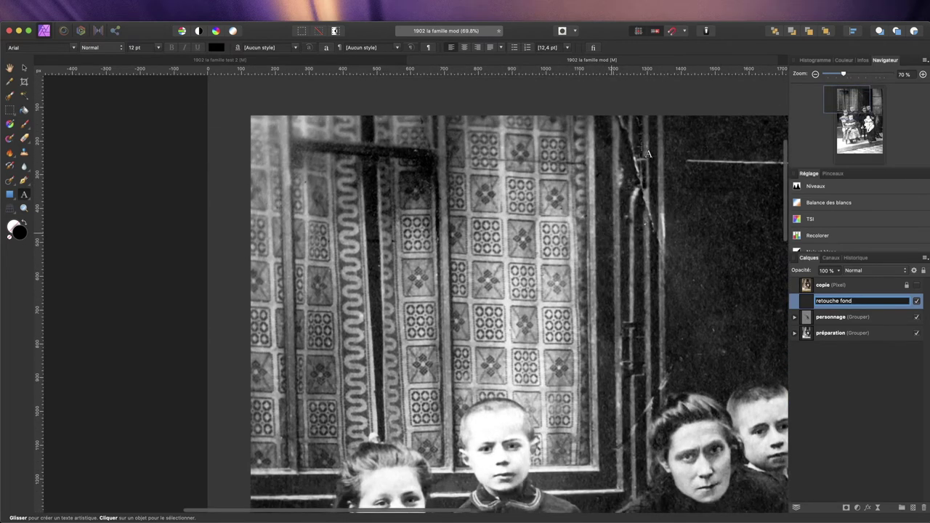
{"action": "scroll", "coordinate": [590, 235], "scroll_direction": "down", "scroll_amount": 1}
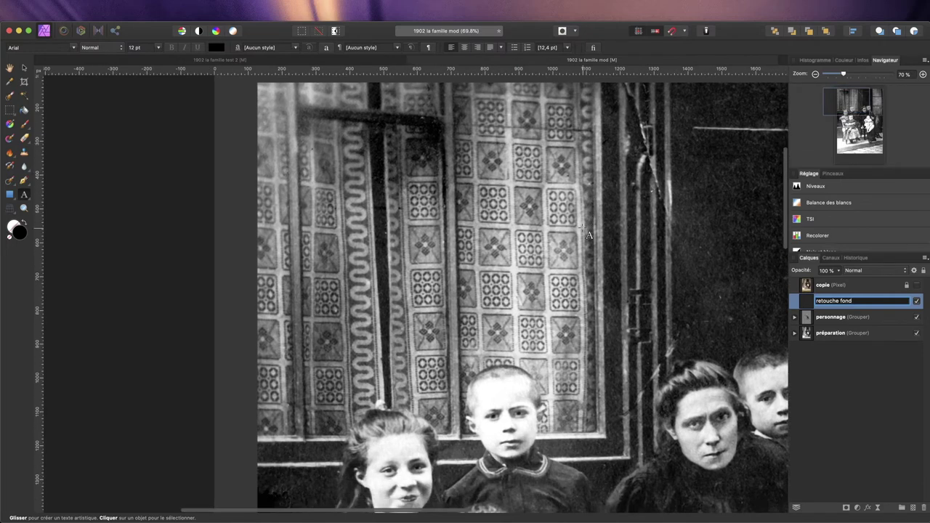
{"action": "scroll", "coordinate": [592, 234], "scroll_direction": "up", "scroll_amount": 1}
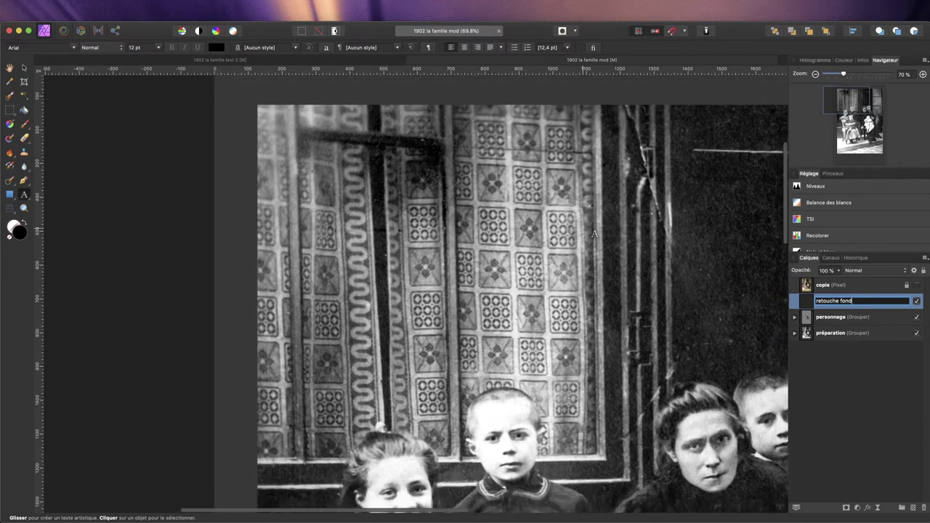
{"action": "scroll", "coordinate": [662, 153], "scroll_direction": "down", "scroll_amount": 1}
{"action": "scroll", "coordinate": [661, 153], "scroll_direction": "down", "scroll_amount": 2}
{"action": "scroll", "coordinate": [662, 153], "scroll_direction": "down", "scroll_amount": 1}
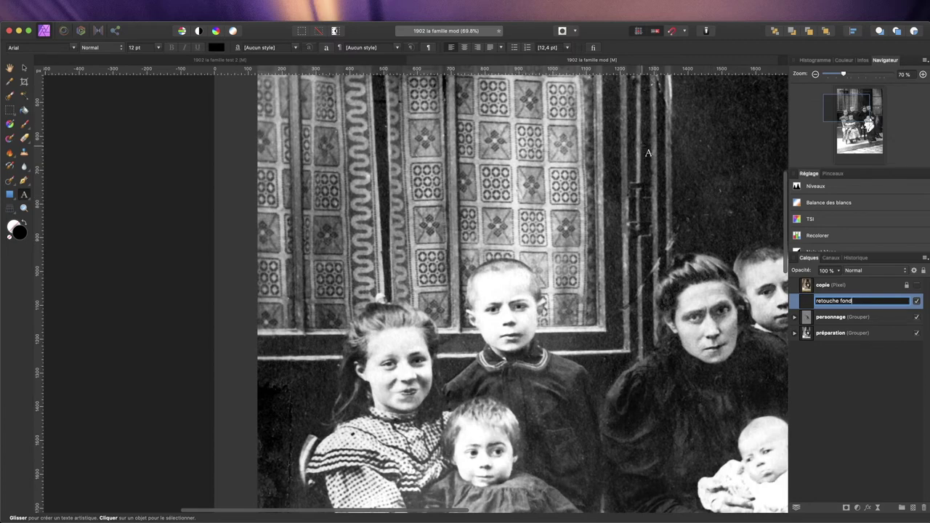
{"action": "scroll", "coordinate": [582, 185], "scroll_direction": "down", "scroll_amount": 4}
{"action": "scroll", "coordinate": [538, 207], "scroll_direction": "down", "scroll_amount": 3}
{"action": "scroll", "coordinate": [515, 217], "scroll_direction": "down", "scroll_amount": 1}
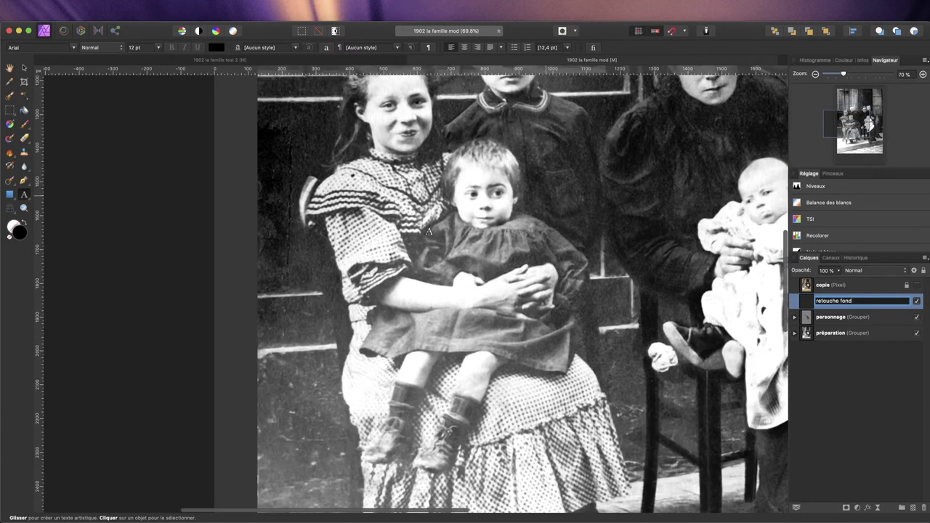
{"action": "scroll", "coordinate": [347, 210], "scroll_direction": "up", "scroll_amount": 2}
{"action": "scroll", "coordinate": [348, 210], "scroll_direction": "up", "scroll_amount": 2}
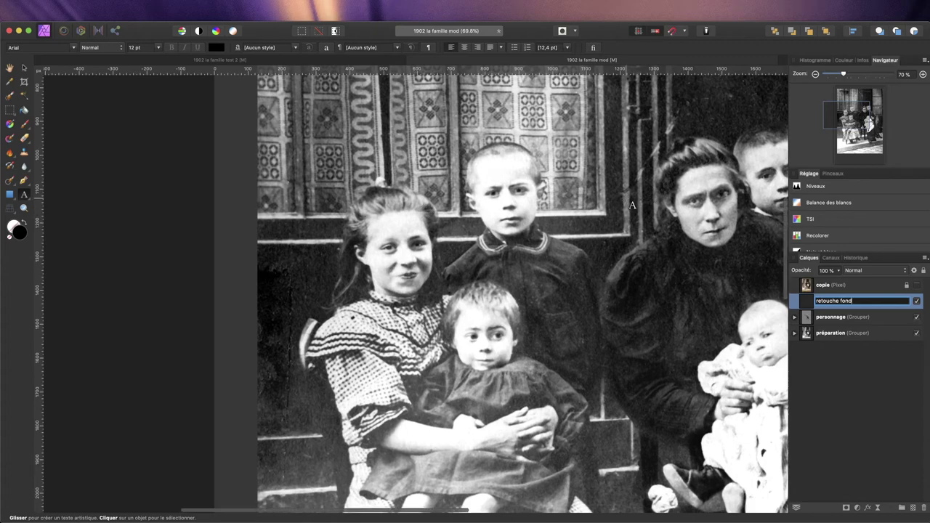
{"action": "scroll", "coordinate": [581, 233], "scroll_direction": "down", "scroll_amount": 2}
{"action": "scroll", "coordinate": [465, 277], "scroll_direction": "down", "scroll_amount": 2}
{"action": "scroll", "coordinate": [349, 320], "scroll_direction": "down", "scroll_amount": 2}
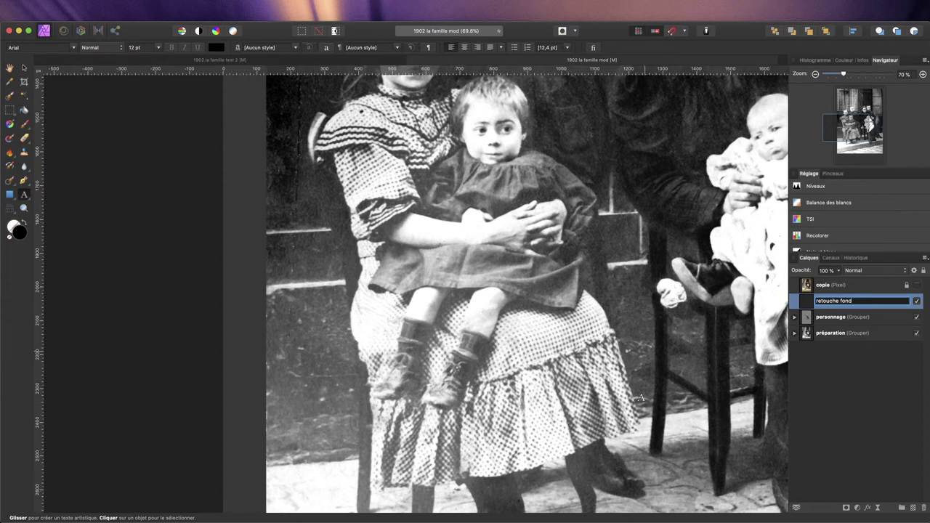
{"action": "scroll", "coordinate": [711, 341], "scroll_direction": "right", "scroll_amount": 5}
{"action": "scroll", "coordinate": [711, 341], "scroll_direction": "right", "scroll_amount": 2}
{"action": "scroll", "coordinate": [711, 340], "scroll_direction": "left", "scroll_amount": 2}
{"action": "scroll", "coordinate": [711, 341], "scroll_direction": "up", "scroll_amount": 3}
{"action": "scroll", "coordinate": [710, 341], "scroll_direction": "up", "scroll_amount": 3}
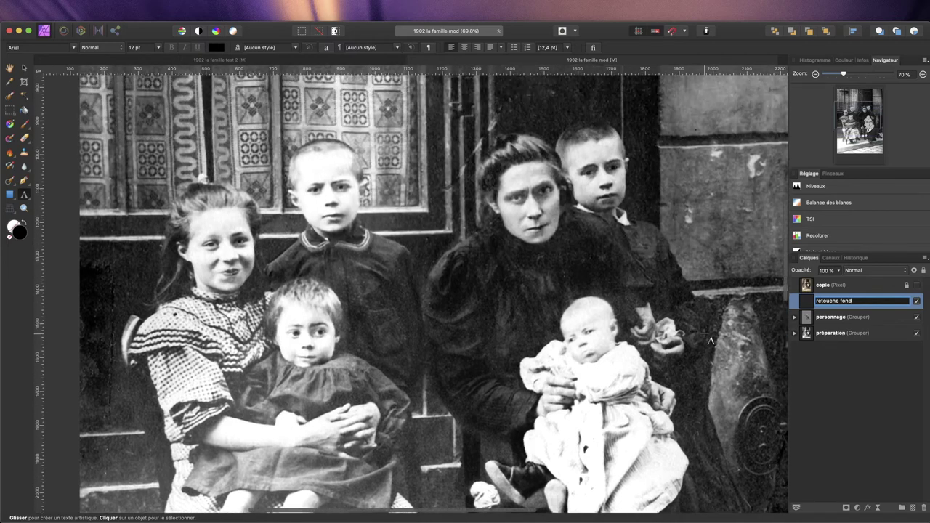
{"action": "scroll", "coordinate": [654, 298], "scroll_direction": "up", "scroll_amount": 5}
{"action": "scroll", "coordinate": [581, 240], "scroll_direction": "up", "scroll_amount": 1}
{"action": "scroll", "coordinate": [548, 213], "scroll_direction": "up", "scroll_amount": 1}
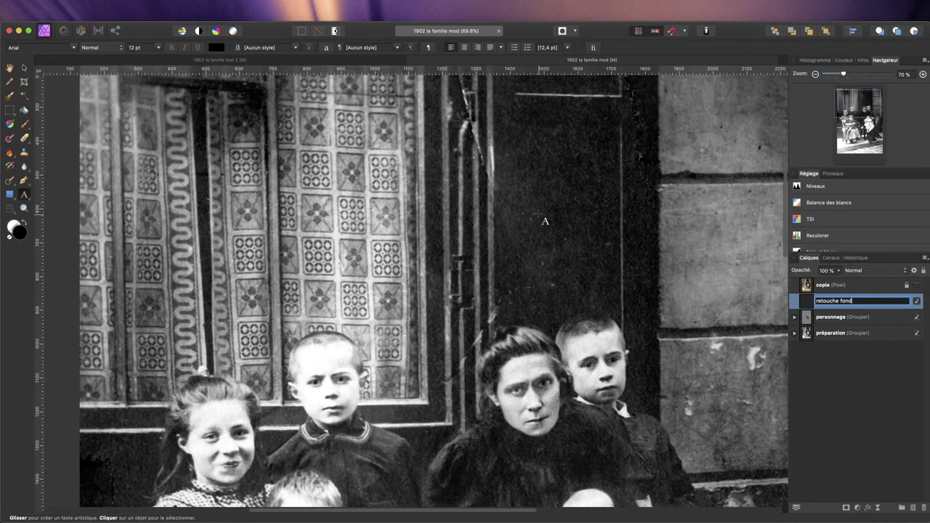
{"action": "scroll", "coordinate": [548, 215], "scroll_direction": "up", "scroll_amount": 3}
{"action": "scroll", "coordinate": [546, 218], "scroll_direction": "up", "scroll_amount": 4}
{"action": "scroll", "coordinate": [545, 221], "scroll_direction": "down", "scroll_amount": 1}
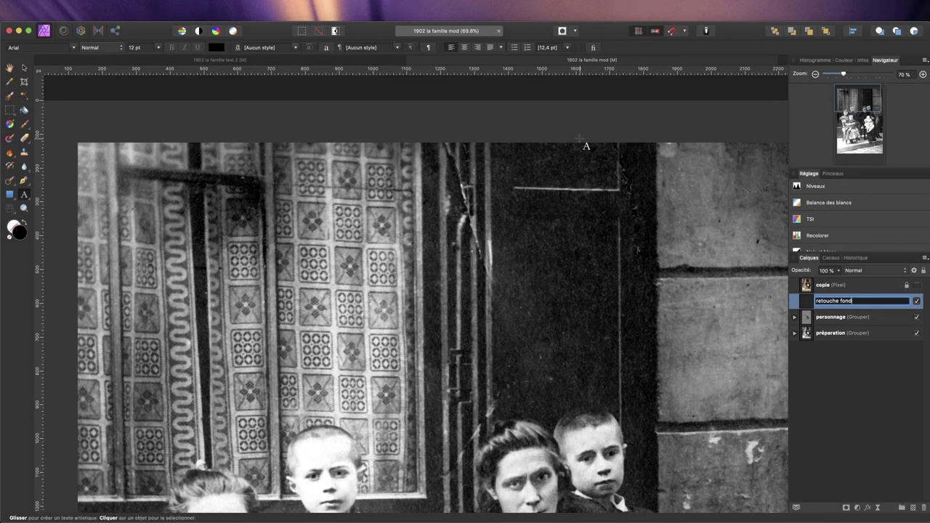
{"action": "scroll", "coordinate": [430, 358], "scroll_direction": "down", "scroll_amount": 3}
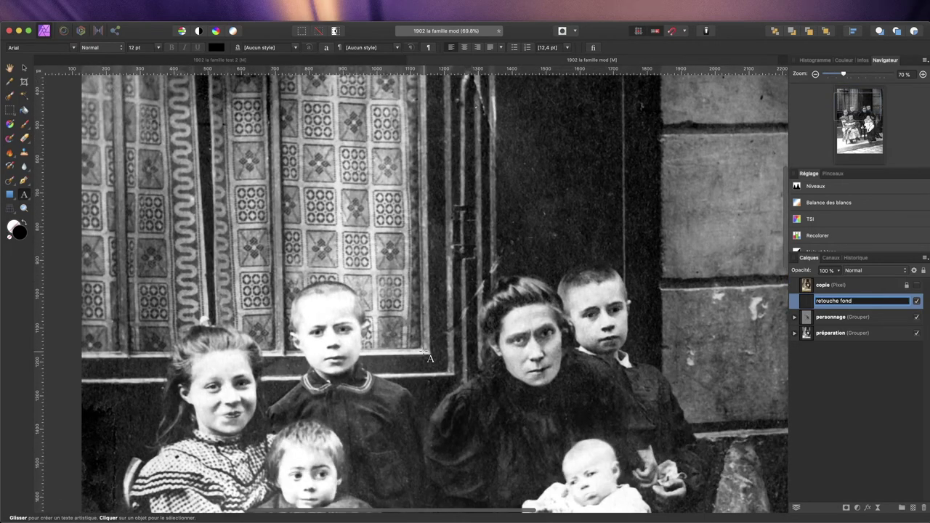
{"action": "scroll", "coordinate": [430, 358], "scroll_direction": "up", "scroll_amount": 5}
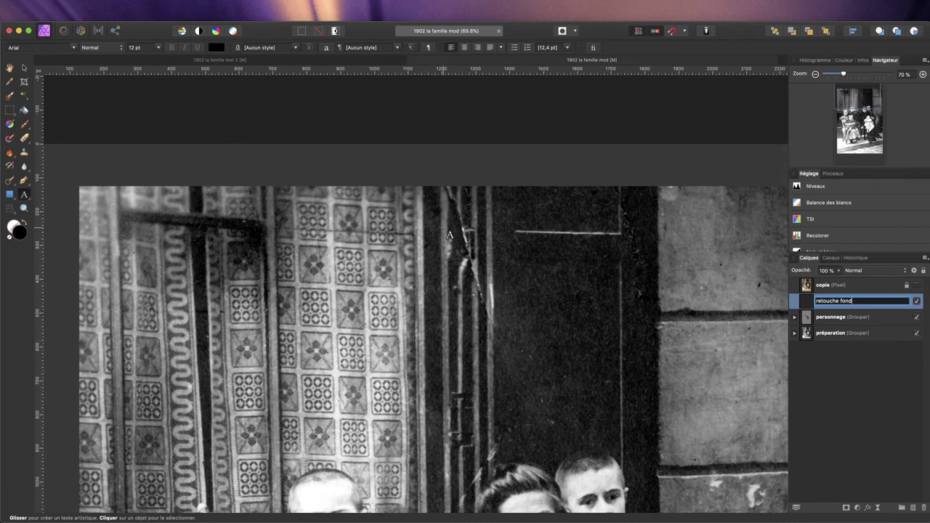
{"action": "scroll", "coordinate": [444, 276], "scroll_direction": "down", "scroll_amount": 5}
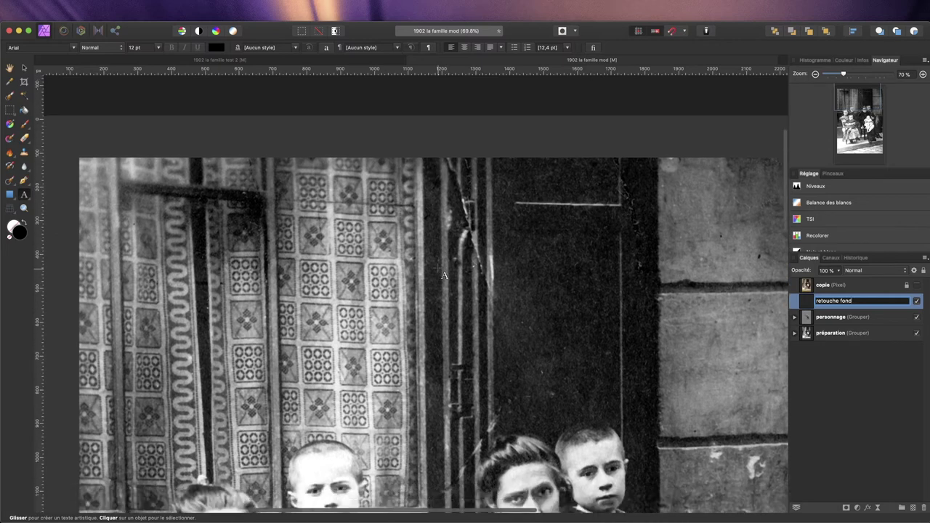
{"action": "scroll", "coordinate": [454, 203], "scroll_direction": "up", "scroll_amount": 2}
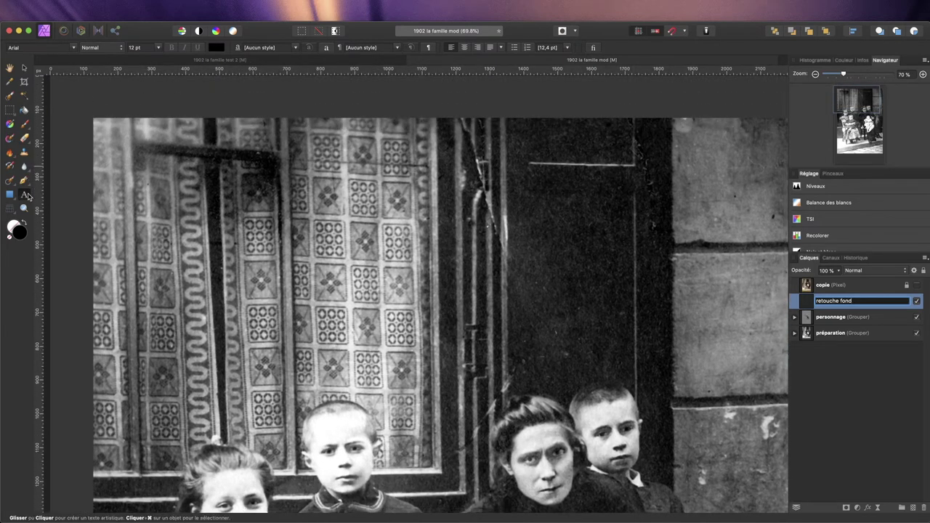
- Set the Clone Brush to sample 'Calque actif et sous-jacent', confirm the 'retouche fond' name, and enlarge the brush
{"action": "left_click", "coordinate": [23, 153]}
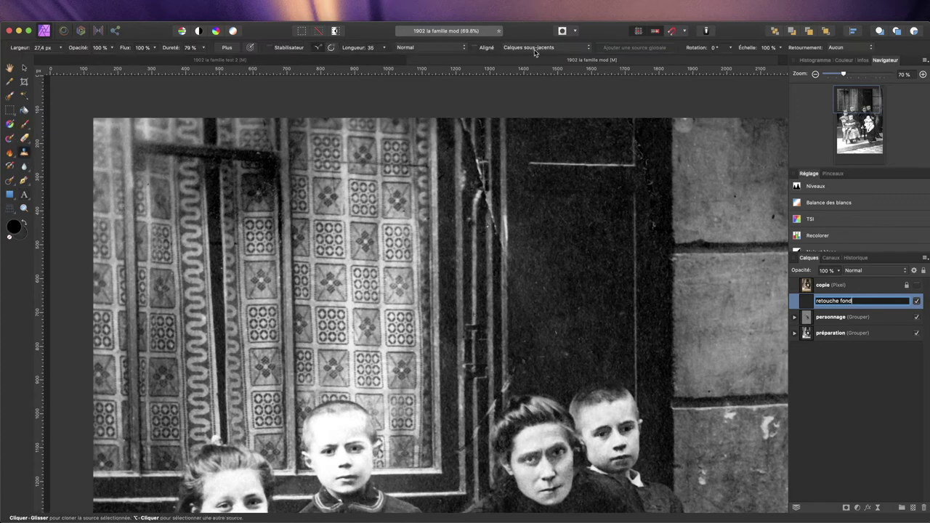
{"action": "left_click", "coordinate": [524, 48]}
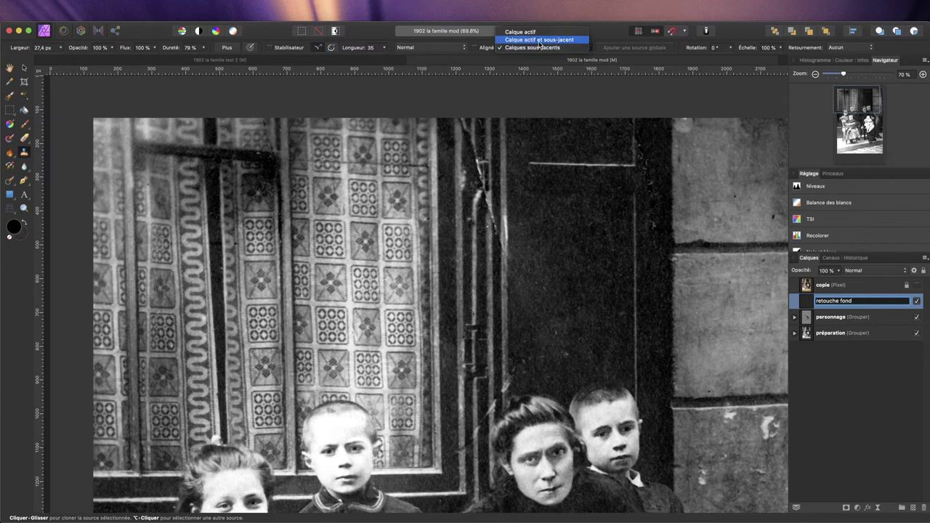
{"action": "left_click", "coordinate": [541, 40]}
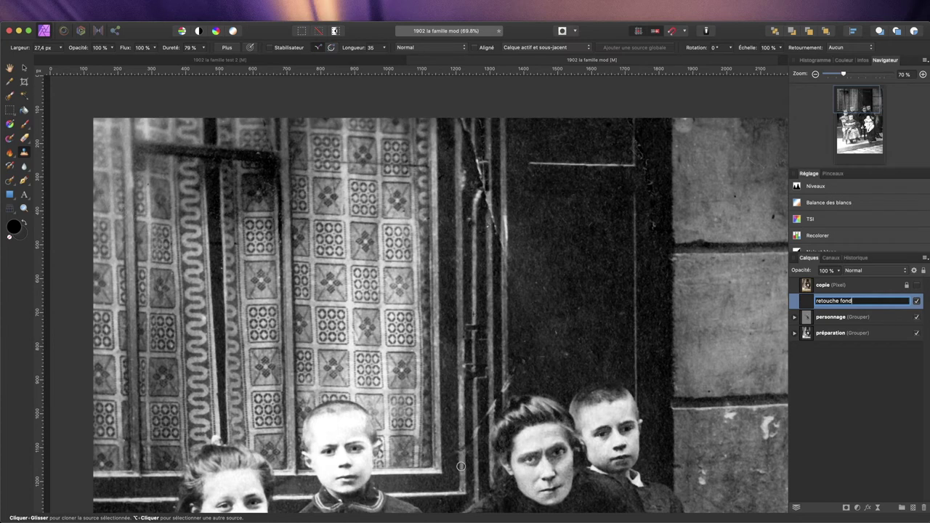
{"action": "key", "text": "Return"}
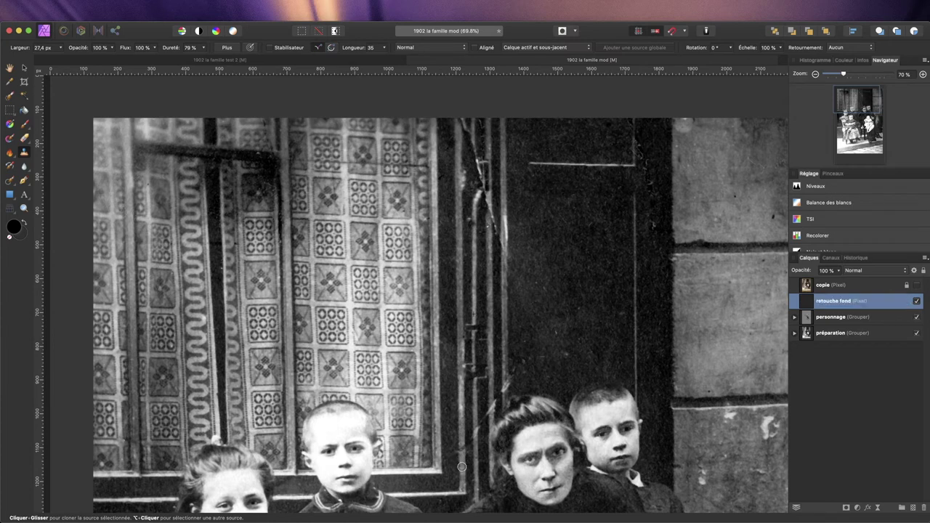
{"action": "key", "text": "bracketright"}
- Clone over the crack beside the door frame, then narrow the brush to about 22.9 px
{"action": "left_click_drag", "start_coordinate": [458, 446], "coordinate": [447, 440]}
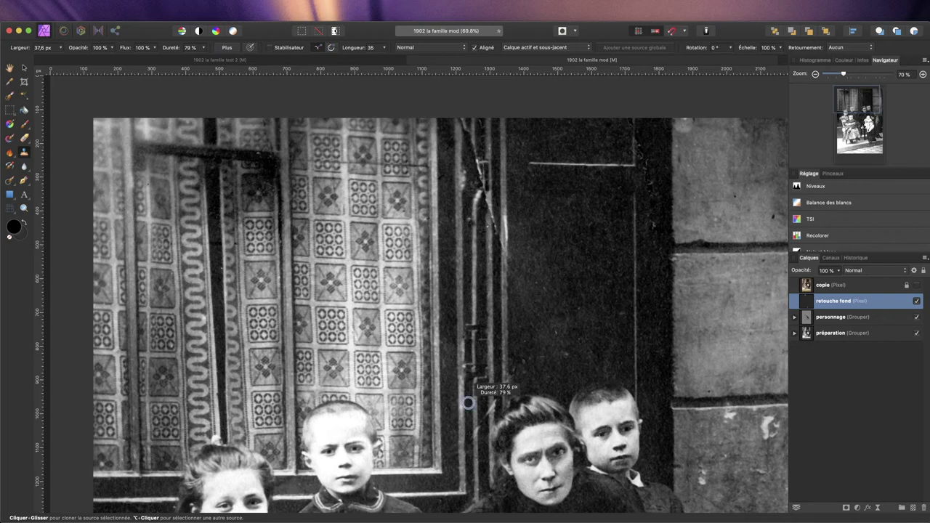
{"action": "left_click_drag", "start_coordinate": [469, 403], "coordinate": [456, 402]}
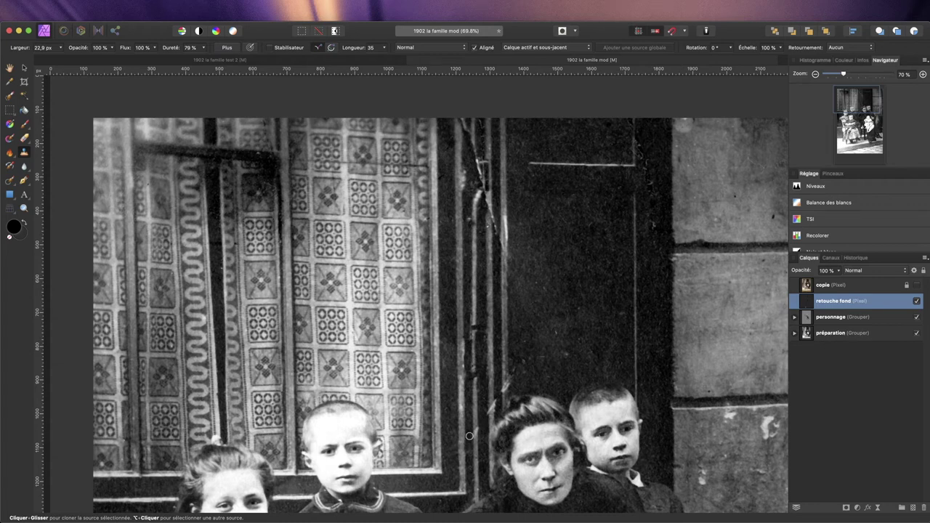
- Paint one upward clone stroke along the door-frame crack toward the photo's top edge
{"action": "scroll", "coordinate": [429, 349], "scroll_direction": "up", "scroll_amount": 5}
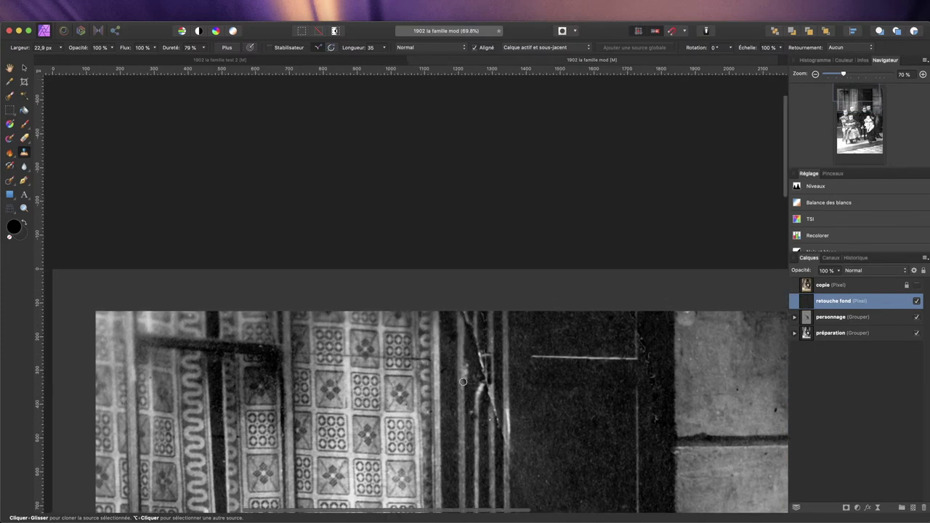
{"action": "scroll", "coordinate": [466, 370], "scroll_direction": "left", "scroll_amount": 1}
{"action": "scroll", "coordinate": [474, 411], "scroll_direction": "right", "scroll_amount": 1}
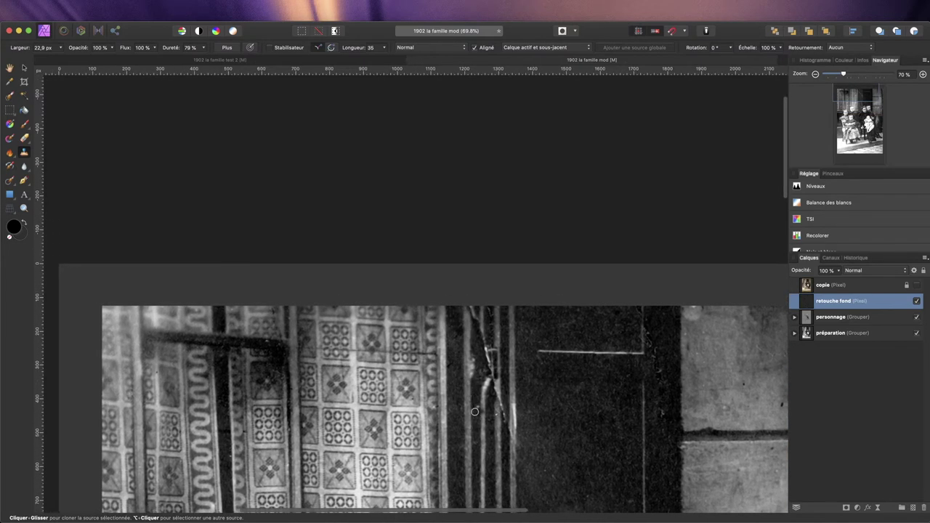
{"action": "scroll", "coordinate": [474, 412], "scroll_direction": "right", "scroll_amount": 1}
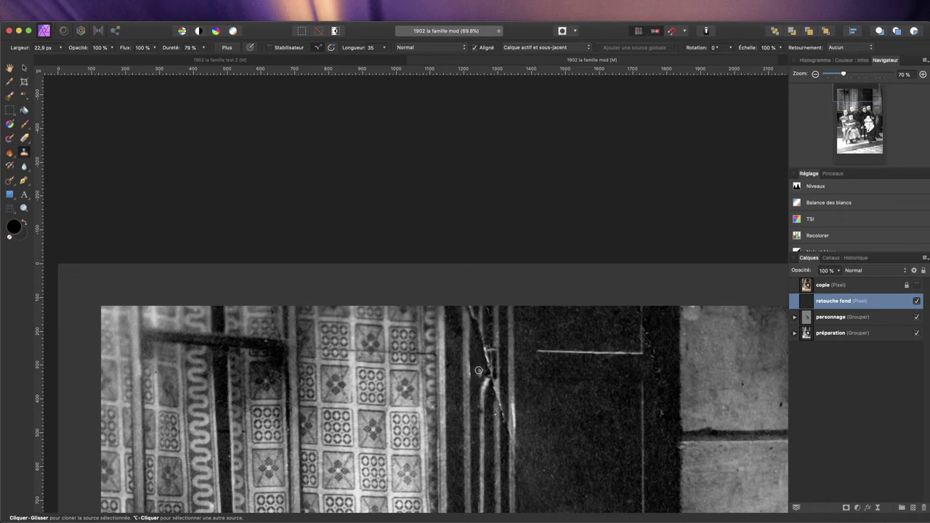
{"action": "scroll", "coordinate": [477, 372], "scroll_direction": "down", "scroll_amount": 5}
{"action": "scroll", "coordinate": [478, 370], "scroll_direction": "down", "scroll_amount": 2}
{"action": "scroll", "coordinate": [481, 367], "scroll_direction": "down", "scroll_amount": 3}
{"action": "scroll", "coordinate": [481, 367], "scroll_direction": "up", "scroll_amount": 2}
{"action": "scroll", "coordinate": [481, 367], "scroll_direction": "up", "scroll_amount": 3}
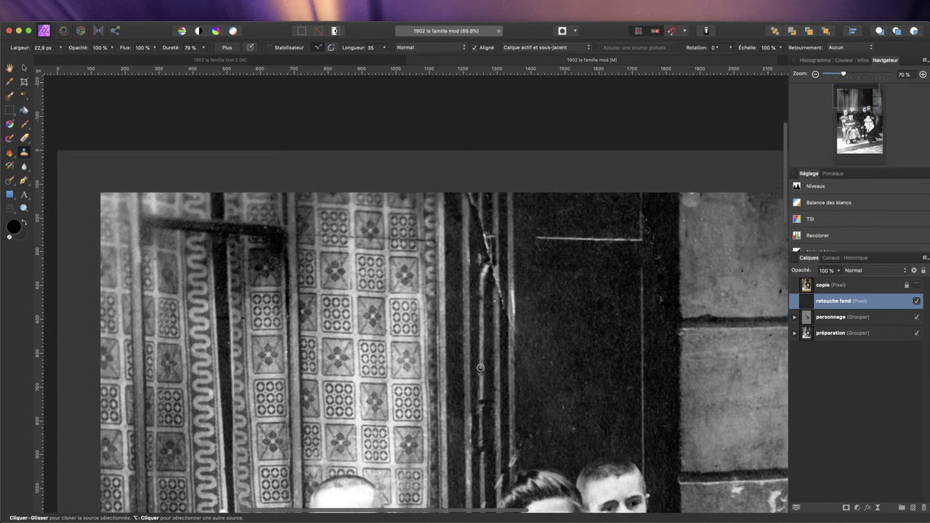
{"action": "scroll", "coordinate": [481, 367], "scroll_direction": "up", "scroll_amount": 3}
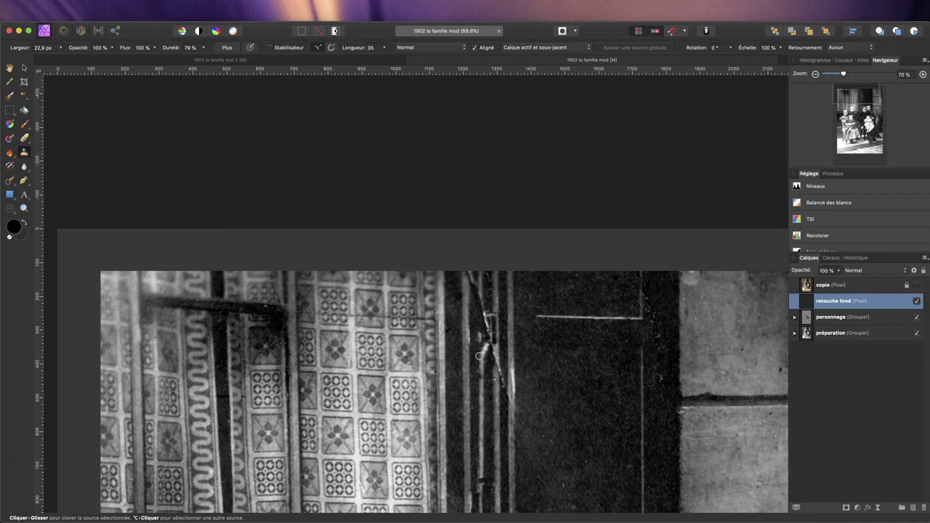
{"action": "left_click_drag", "start_coordinate": [479, 356], "coordinate": [479, 274]}
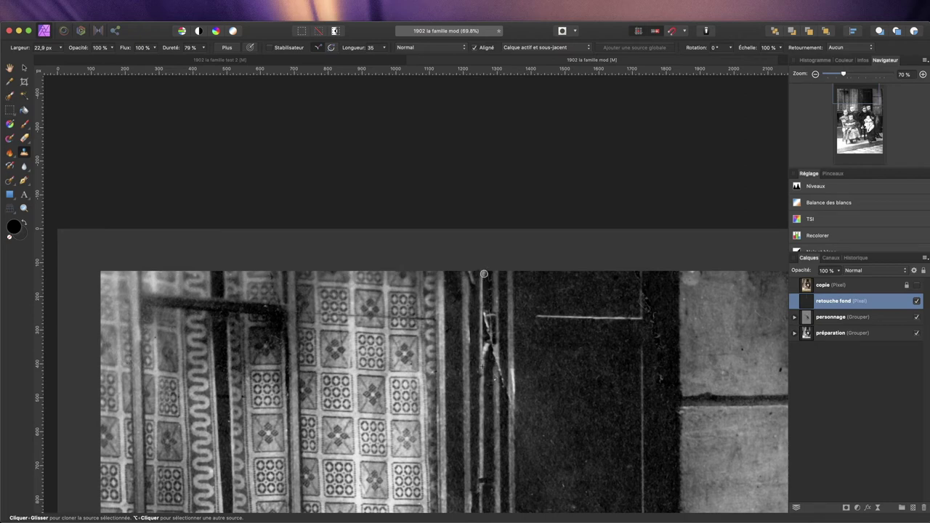
- Clone texture over the bright crack on the door strip, up to the photo's top edge
{"action": "left_click_drag", "start_coordinate": [485, 274], "coordinate": [484, 274]}
{"action": "scroll", "coordinate": [503, 214], "scroll_direction": "right", "scroll_amount": 1}
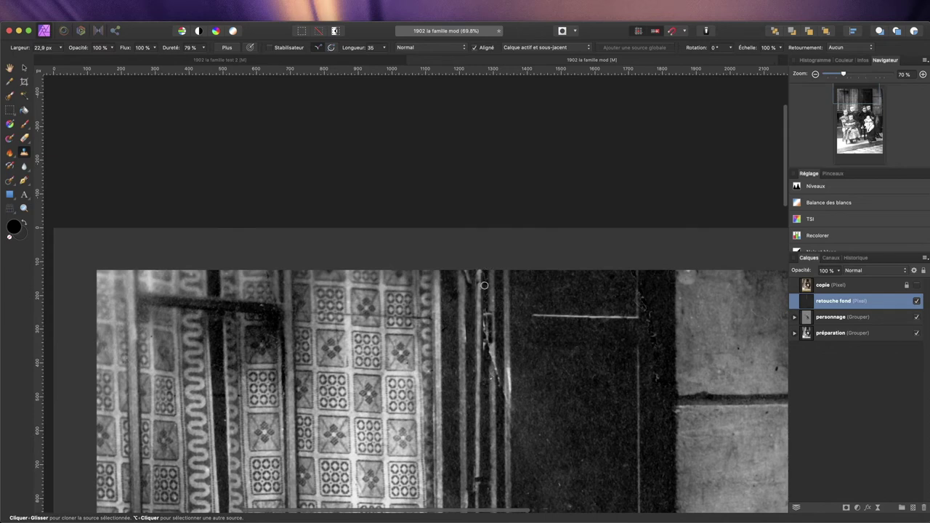
{"action": "scroll", "coordinate": [476, 300], "scroll_direction": "right", "scroll_amount": 1}
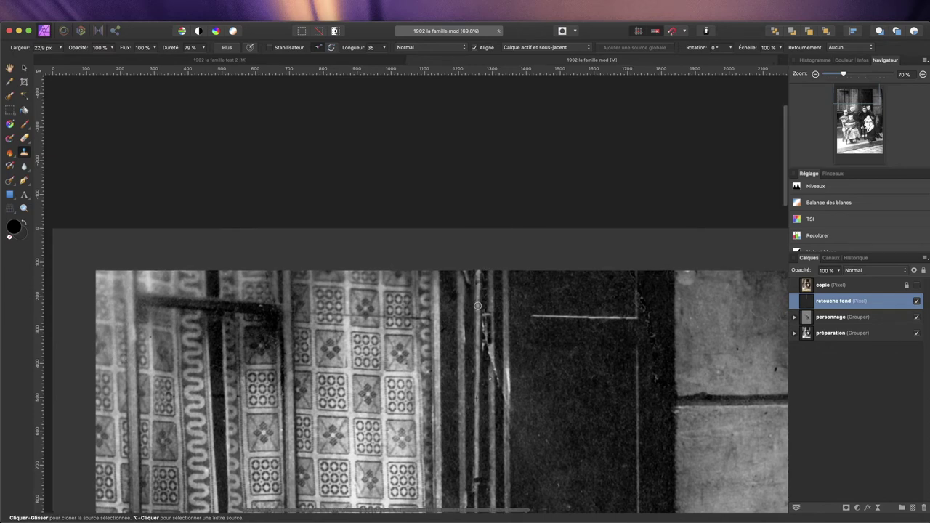
{"action": "scroll", "coordinate": [478, 305], "scroll_direction": "up", "scroll_amount": 1}
{"action": "scroll", "coordinate": [474, 298], "scroll_direction": "up", "scroll_amount": 1}
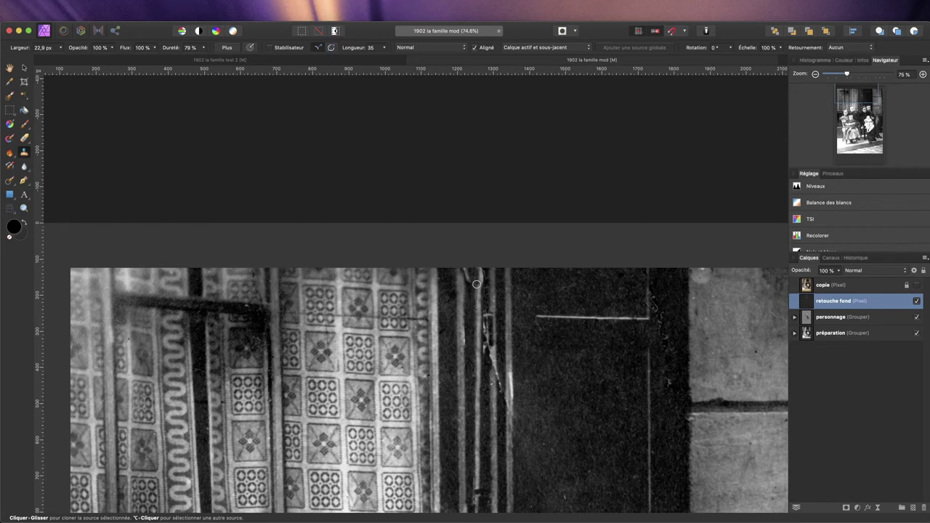
{"action": "left_click_drag", "start_coordinate": [478, 272], "coordinate": [479, 284]}
{"action": "scroll", "coordinate": [481, 350], "scroll_direction": "down", "scroll_amount": 3}
{"action": "scroll", "coordinate": [481, 349], "scroll_direction": "down", "scroll_amount": 3}
{"action": "scroll", "coordinate": [478, 291], "scroll_direction": "down", "scroll_amount": 1}
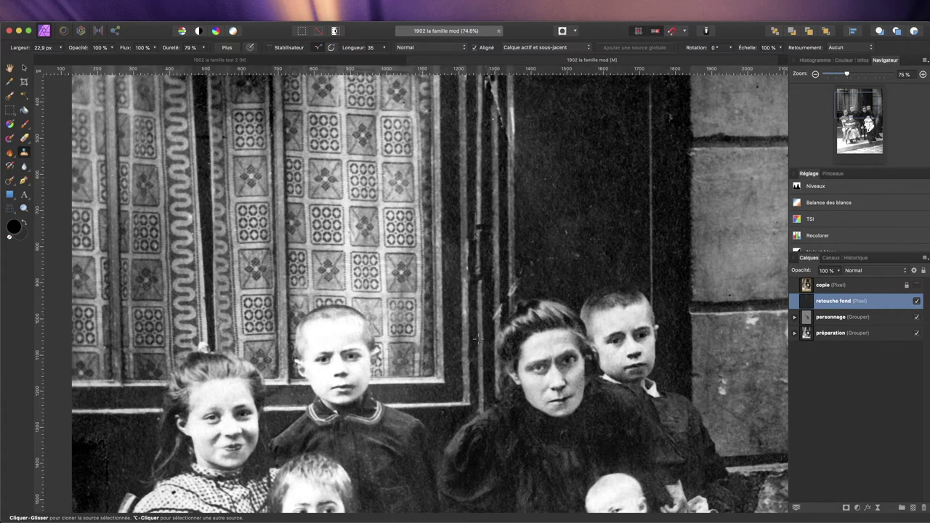
- Enlarge the clone brush slightly and stamp cloned texture over a small door-frame blemish
{"action": "scroll", "coordinate": [479, 339], "scroll_direction": "right", "scroll_amount": 1}
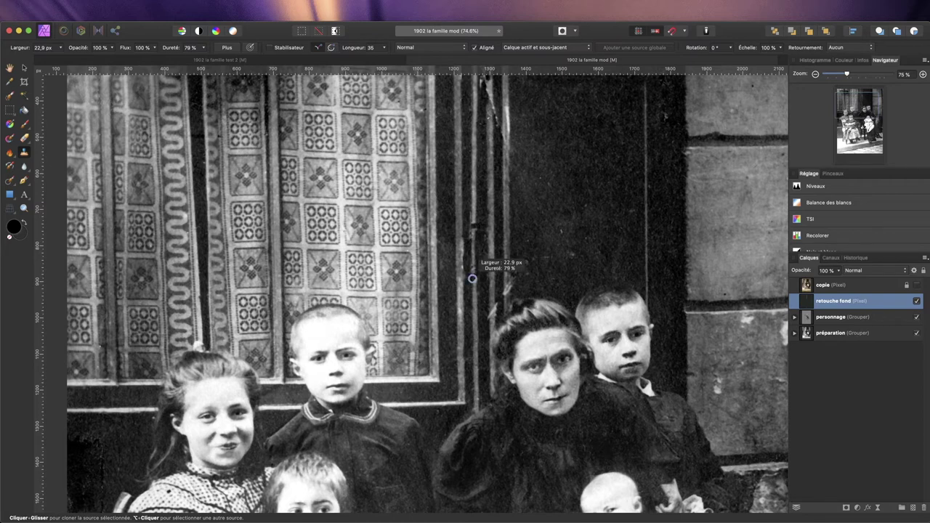
{"action": "left_click_drag", "start_coordinate": [473, 278], "coordinate": [473, 279]}
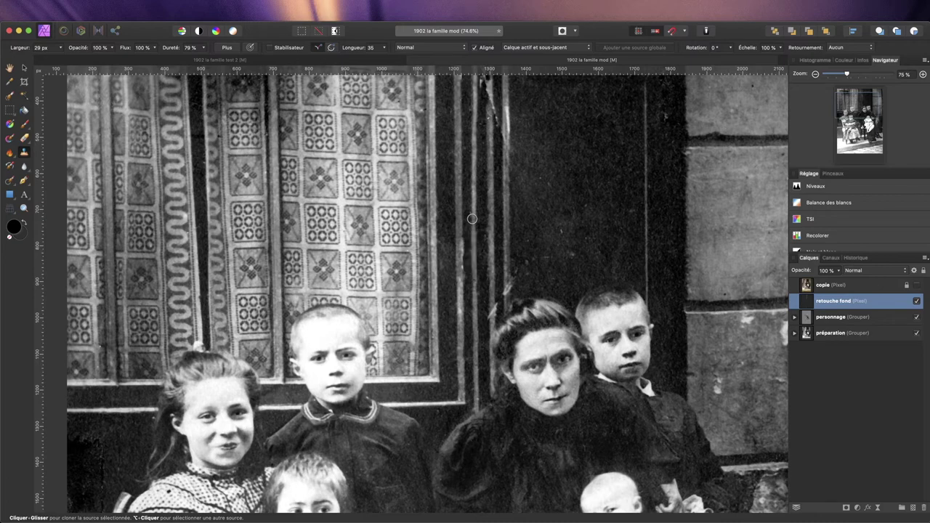
{"action": "left_click", "coordinate": [602, 332]}
{"action": "scroll", "coordinate": [552, 263], "scroll_direction": "up", "scroll_amount": 3}
{"action": "scroll", "coordinate": [552, 263], "scroll_direction": "up", "scroll_amount": 5}
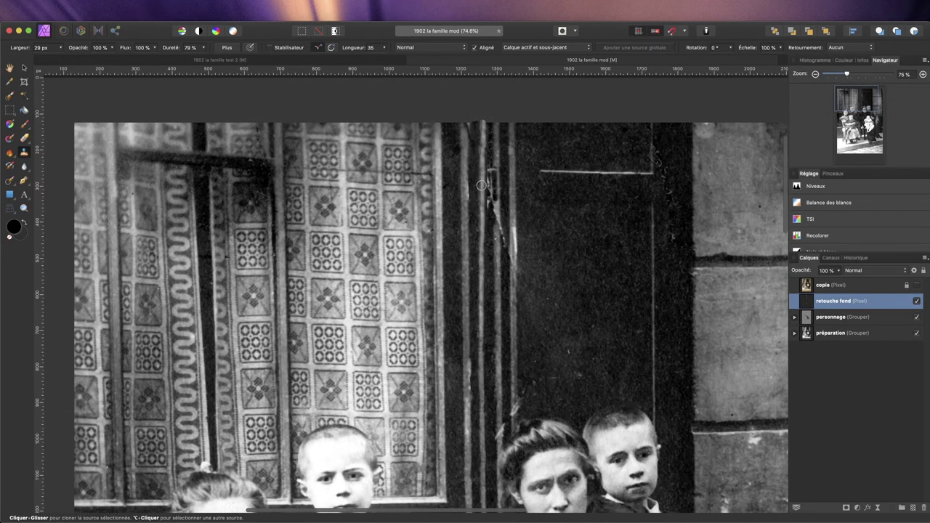
{"action": "scroll", "coordinate": [489, 246], "scroll_direction": "down", "scroll_amount": 5}
{"action": "scroll", "coordinate": [489, 246], "scroll_direction": "down", "scroll_amount": 3}
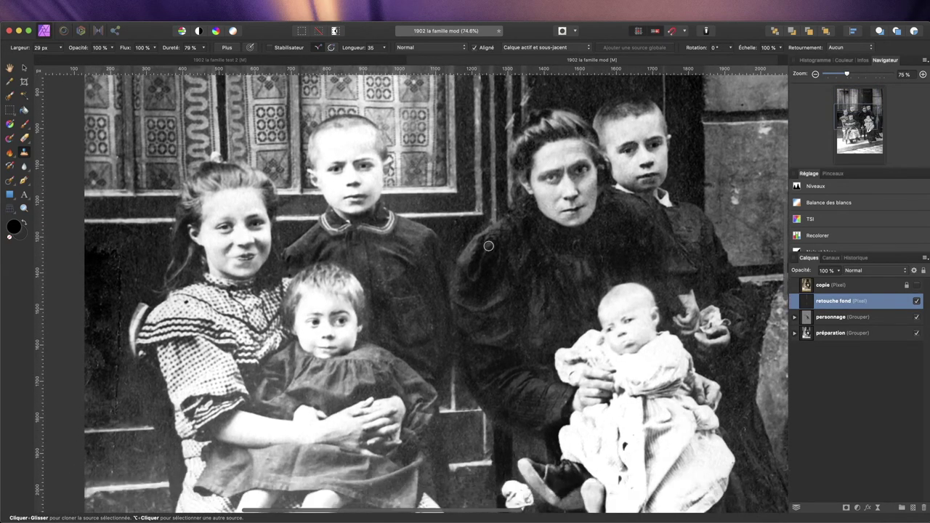
{"action": "scroll", "coordinate": [488, 245], "scroll_direction": "left", "scroll_amount": 1}
{"action": "scroll", "coordinate": [489, 246], "scroll_direction": "up", "scroll_amount": 1}
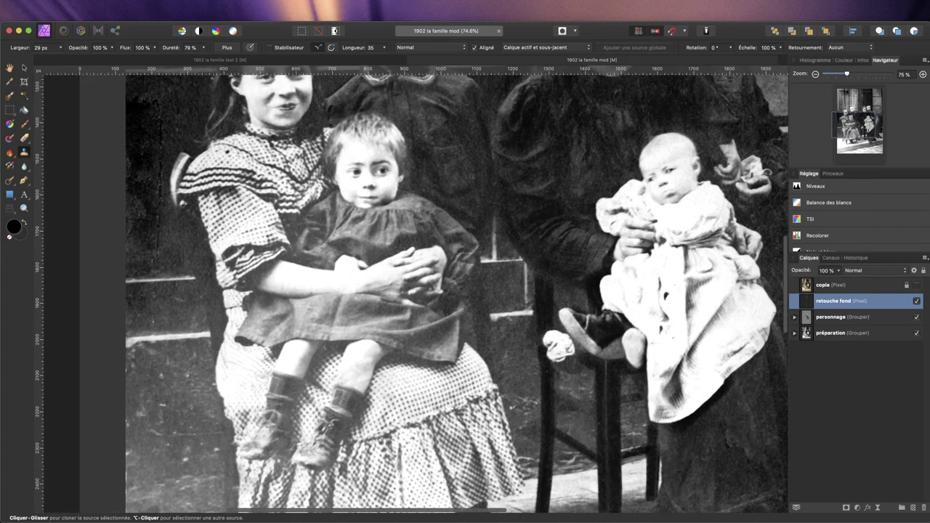
{"action": "left_click", "coordinate": [10, 182]}
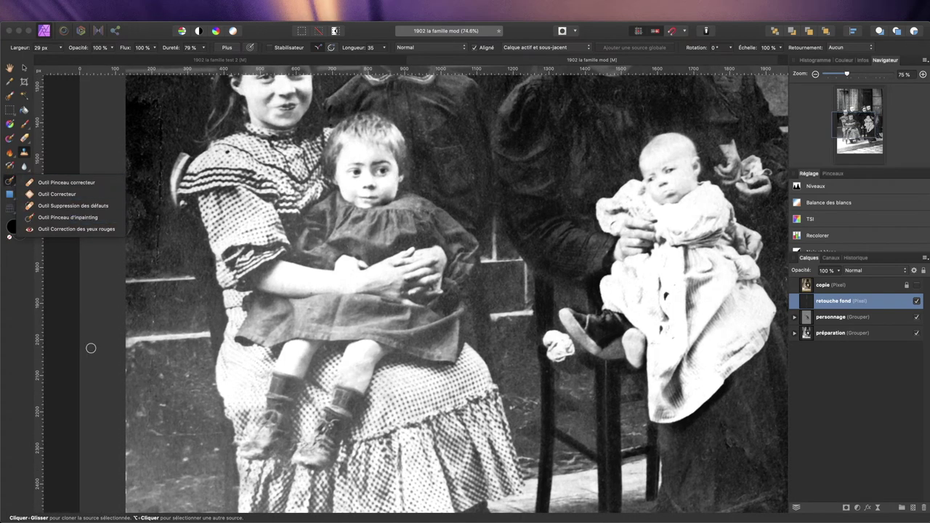
- Clone and inpaint away the white specks on the dark ground at lower left
{"action": "left_click", "coordinate": [158, 375]}
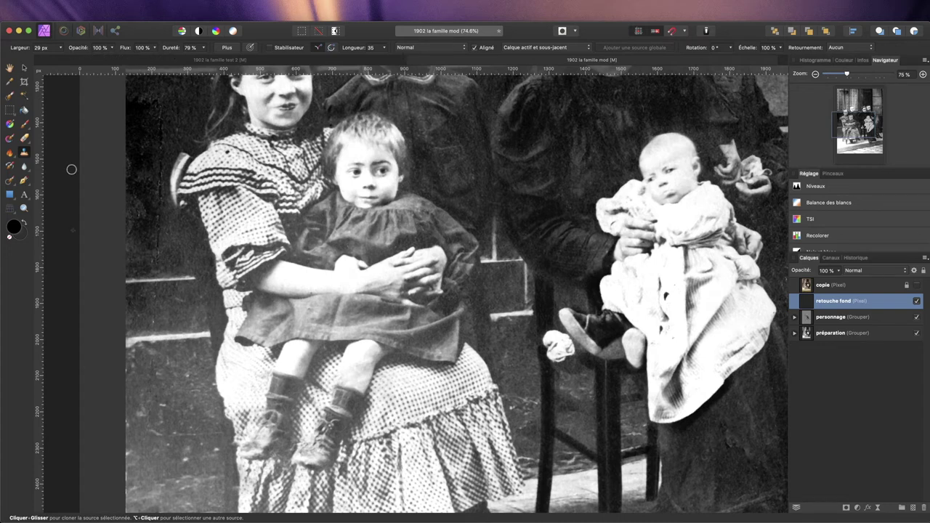
{"action": "left_click_drag", "start_coordinate": [182, 455], "coordinate": [187, 459]}
{"action": "left_click", "coordinate": [9, 181]}
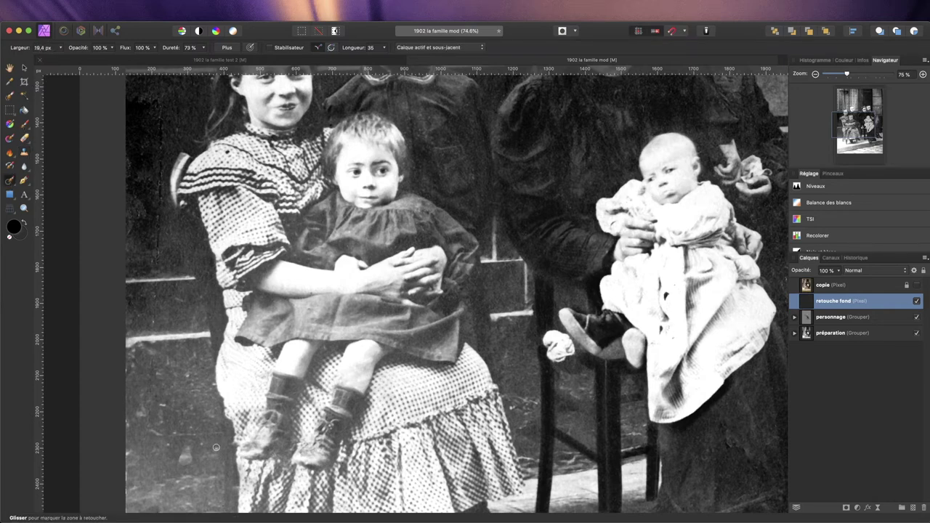
{"action": "left_click_drag", "start_coordinate": [188, 445], "coordinate": [183, 464]}
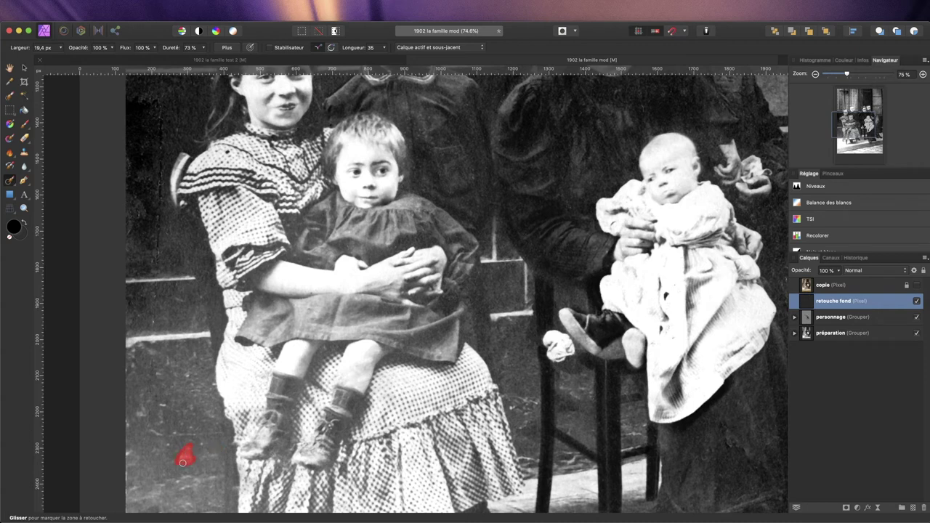
{"action": "left_click", "coordinate": [161, 405]}
{"action": "left_click_drag", "start_coordinate": [154, 433], "coordinate": [221, 435]}
{"action": "left_click", "coordinate": [186, 376]}
{"action": "left_click", "coordinate": [153, 375]}
{"action": "left_click_drag", "start_coordinate": [124, 413], "coordinate": [147, 412]}
- Inpaint the white specks along the door edge and across the dark door
{"action": "scroll", "coordinate": [582, 453], "scroll_direction": "right", "scroll_amount": 10}
{"action": "scroll", "coordinate": [619, 451], "scroll_direction": "up", "scroll_amount": 5}
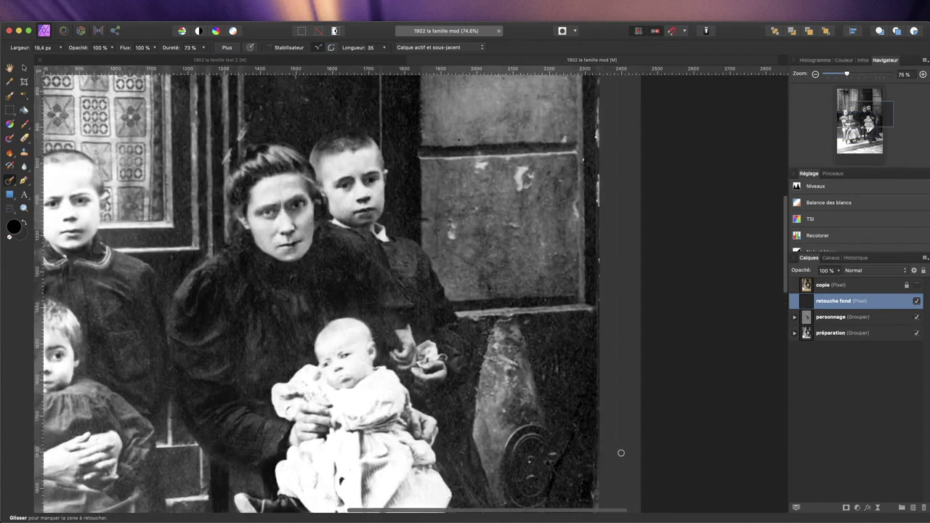
{"action": "scroll", "coordinate": [621, 453], "scroll_direction": "left", "scroll_amount": 5}
{"action": "scroll", "coordinate": [508, 422], "scroll_direction": "up", "scroll_amount": 10}
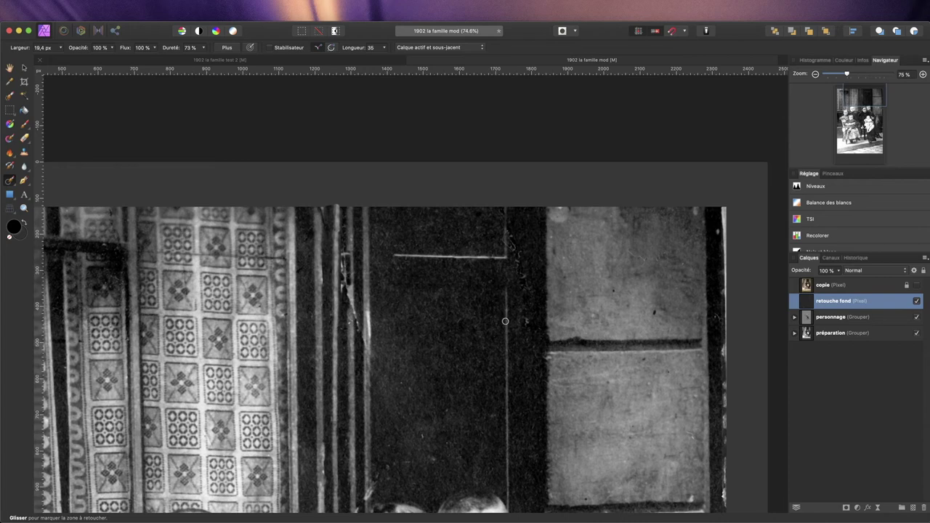
{"action": "left_click_drag", "start_coordinate": [529, 305], "coordinate": [526, 324]}
{"action": "left_click_drag", "start_coordinate": [515, 233], "coordinate": [524, 276]}
{"action": "scroll", "coordinate": [494, 273], "scroll_direction": "down", "scroll_amount": 5}
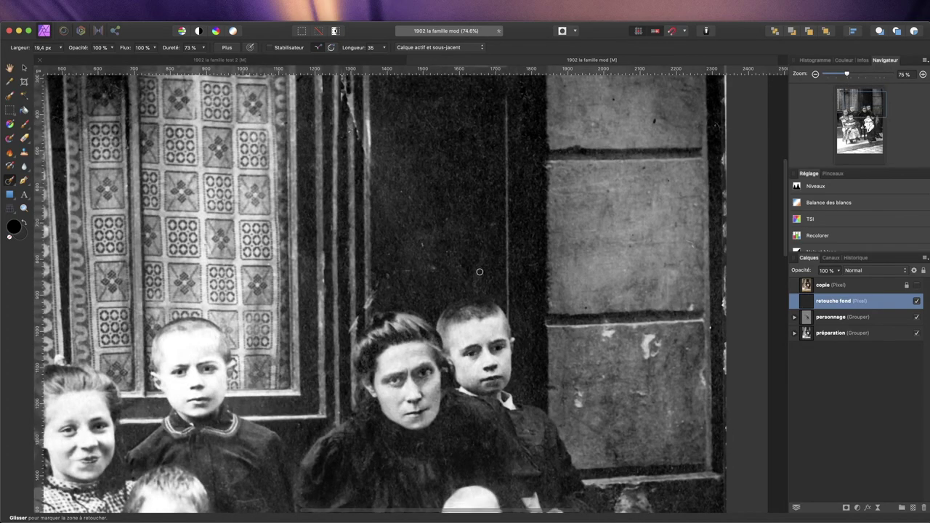
{"action": "left_click_drag", "start_coordinate": [404, 269], "coordinate": [440, 267]}
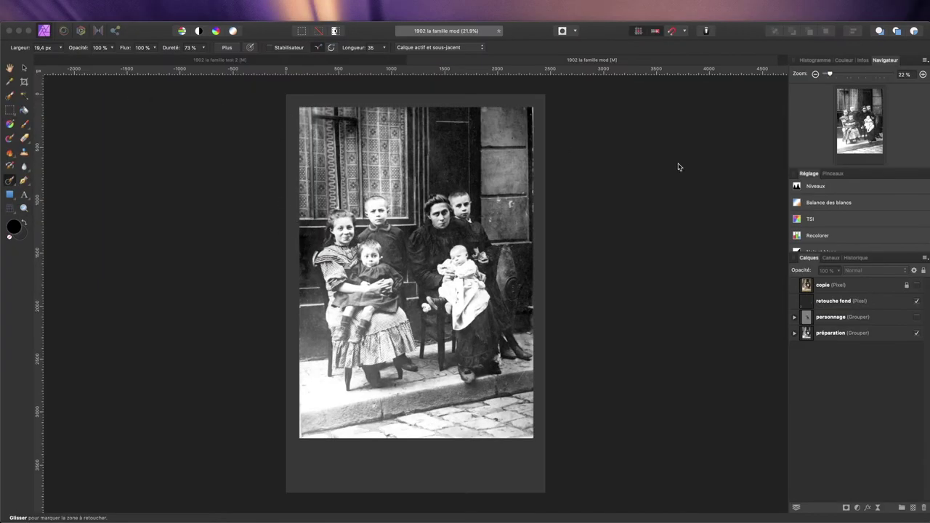
{"action": "left_click", "coordinate": [900, 304]}
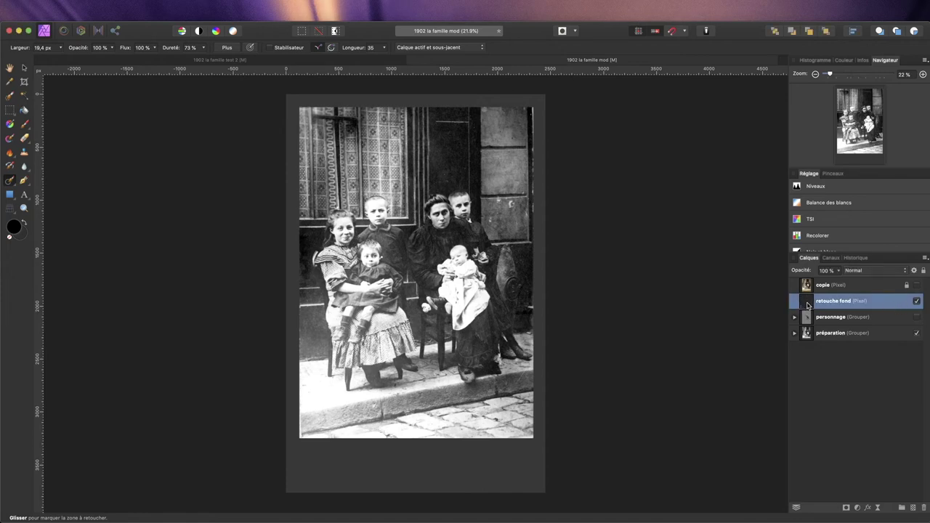
{"action": "left_click", "coordinate": [808, 305], "text": "alt"}
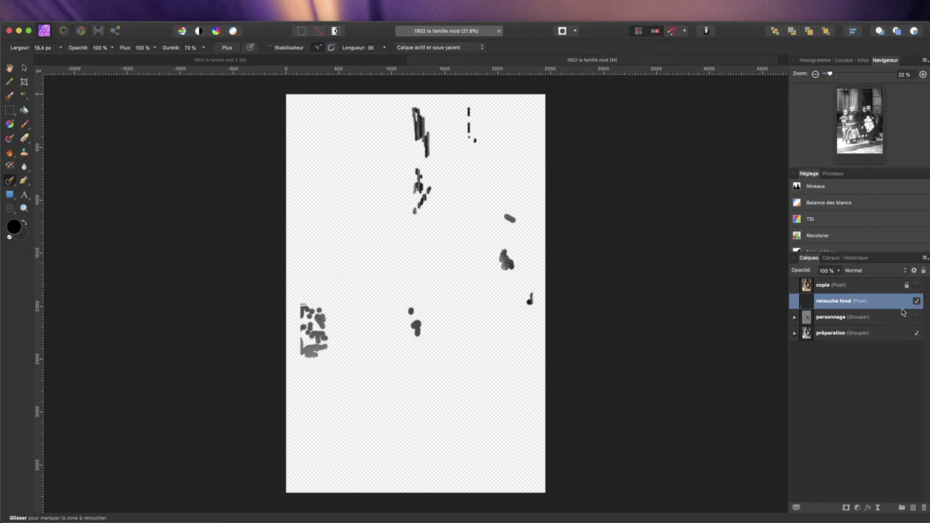
{"action": "left_click", "coordinate": [872, 290]}
{"action": "left_click", "coordinate": [870, 301]}
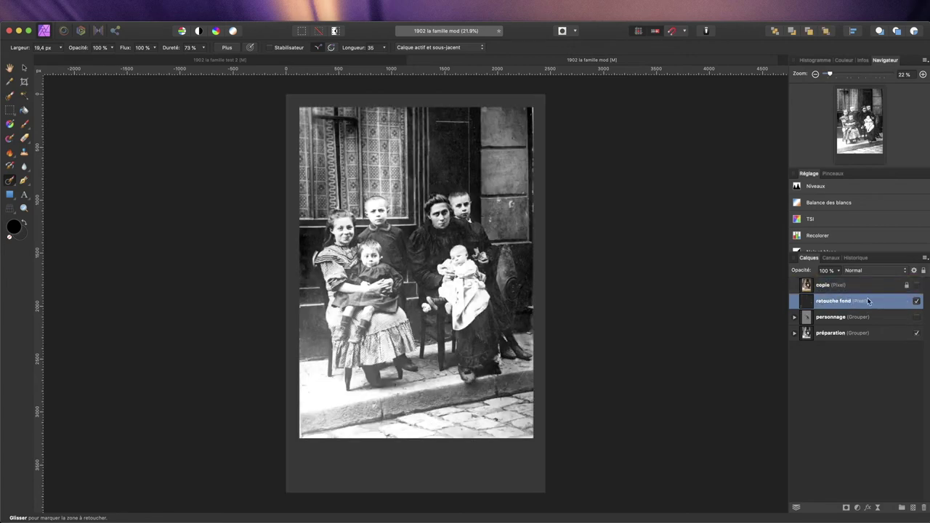
{"action": "left_click", "coordinate": [918, 302]}
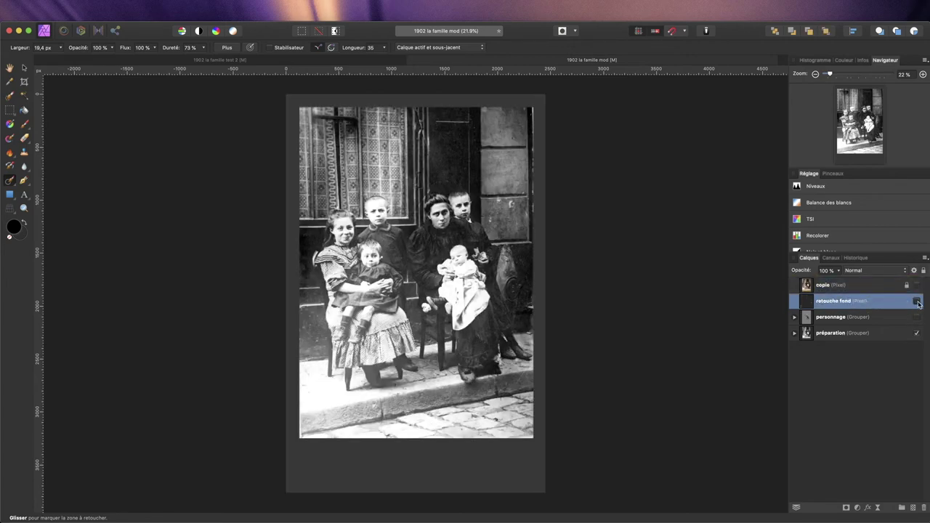
{"action": "left_click", "coordinate": [918, 301]}
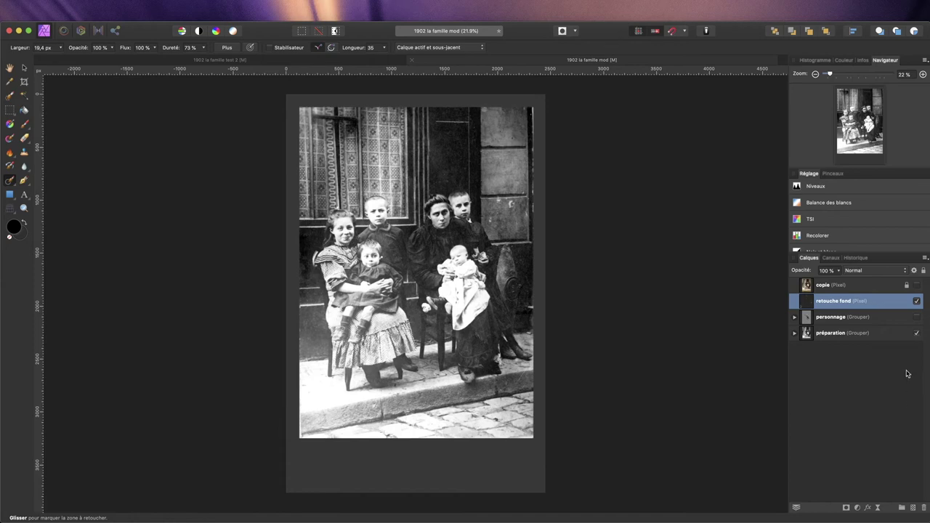
- Add a new pixel layer above the retouches and fill it with mid grey
{"action": "left_click", "coordinate": [914, 508]}
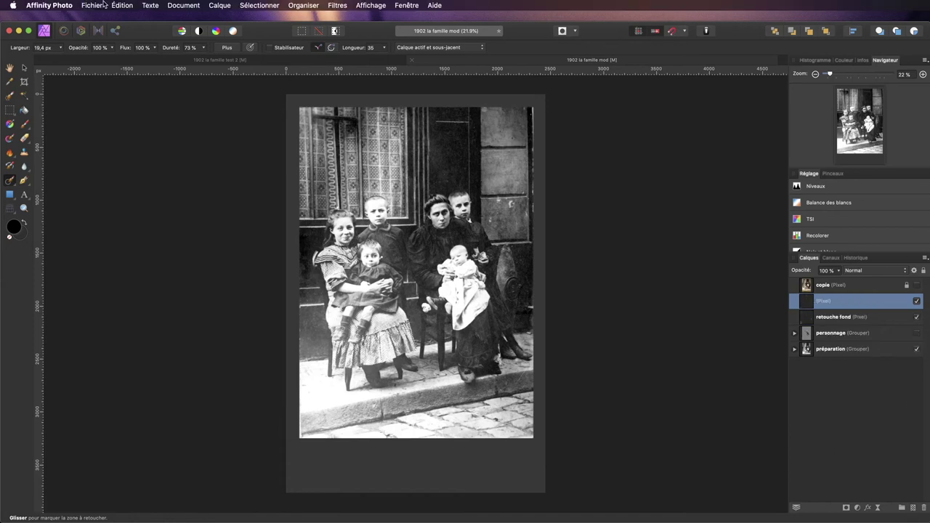
{"action": "left_click", "coordinate": [119, 7]}
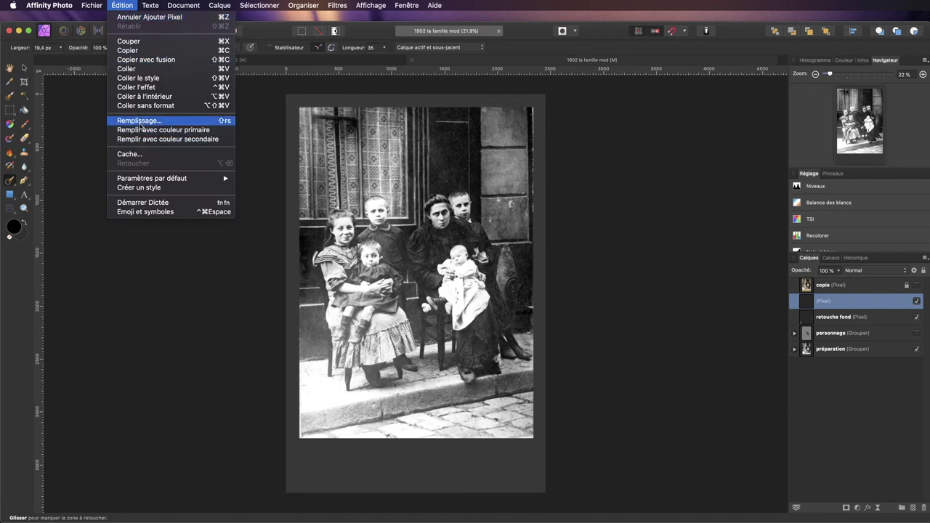
{"action": "left_click", "coordinate": [140, 120]}
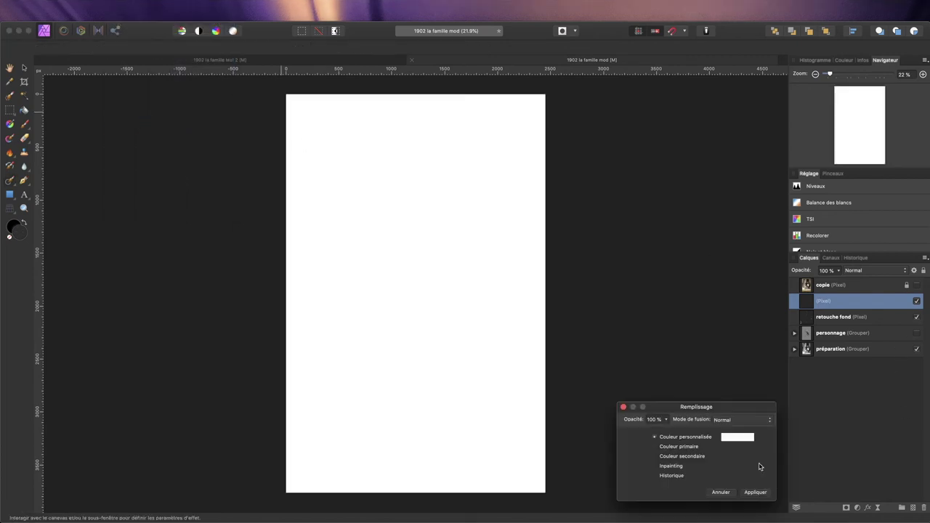
{"action": "left_click", "coordinate": [730, 437]}
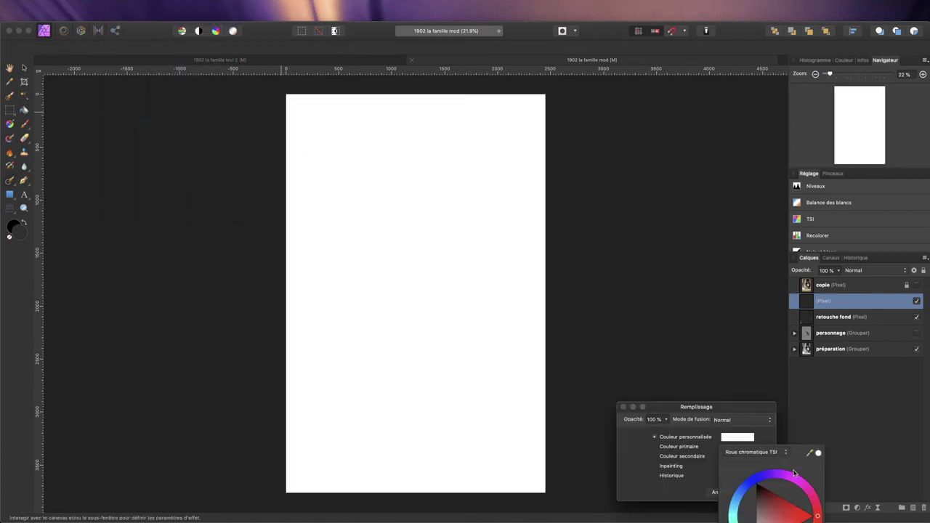
{"action": "mouse_move", "coordinate": [725, 408]}
{"action": "left_mouse_down"}
{"action": "mouse_move", "coordinate": [700, 355]}
{"action": "mouse_move", "coordinate": [682, 203]}
{"action": "left_mouse_up"}
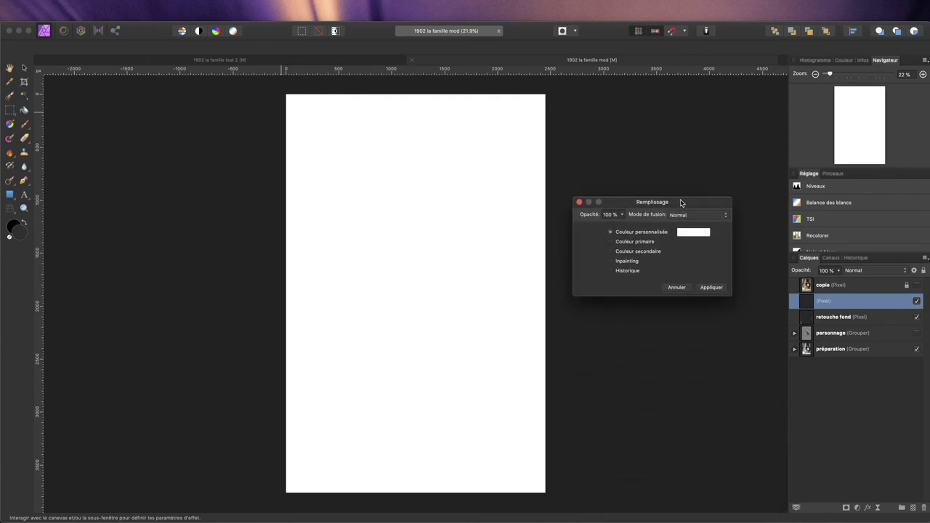
{"action": "left_click", "coordinate": [698, 236]}
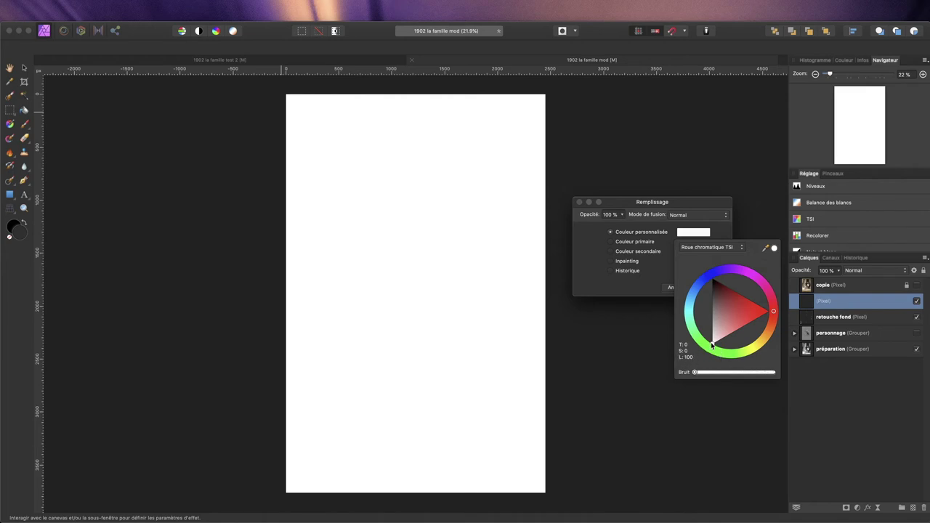
{"action": "left_click_drag", "start_coordinate": [710, 343], "coordinate": [701, 315]}
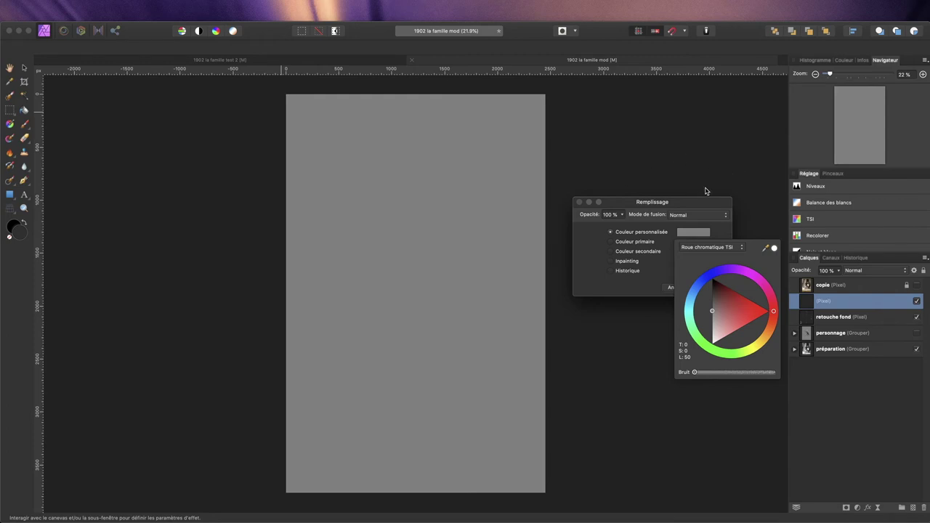
{"action": "left_click", "coordinate": [718, 287]}
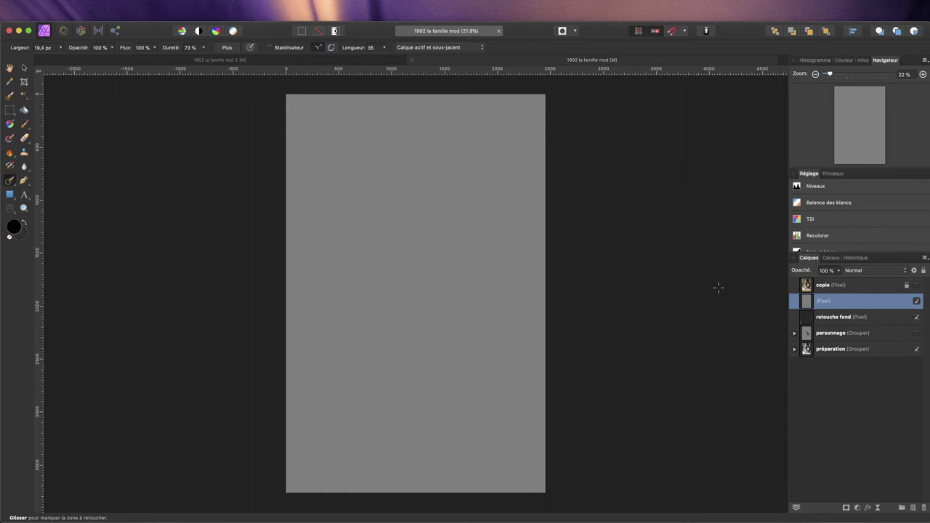
- Set the grey layer's blend mode to Lumière tamisée
{"action": "left_click", "coordinate": [881, 271]}
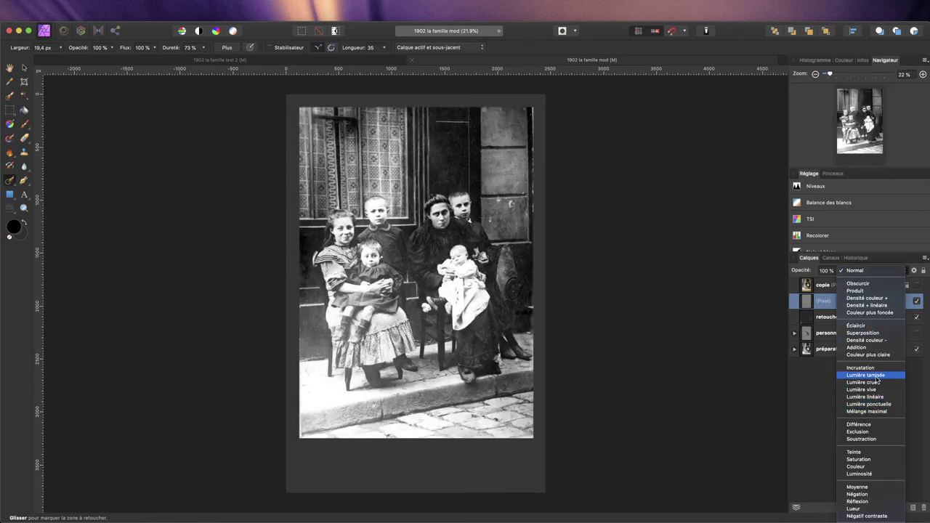
{"action": "left_click", "coordinate": [877, 378]}
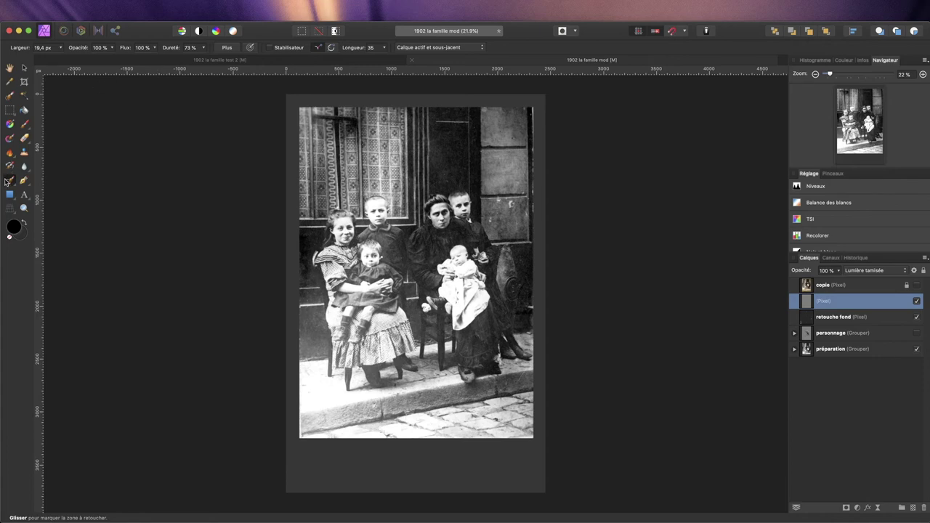
{"action": "left_click", "coordinate": [9, 155]}
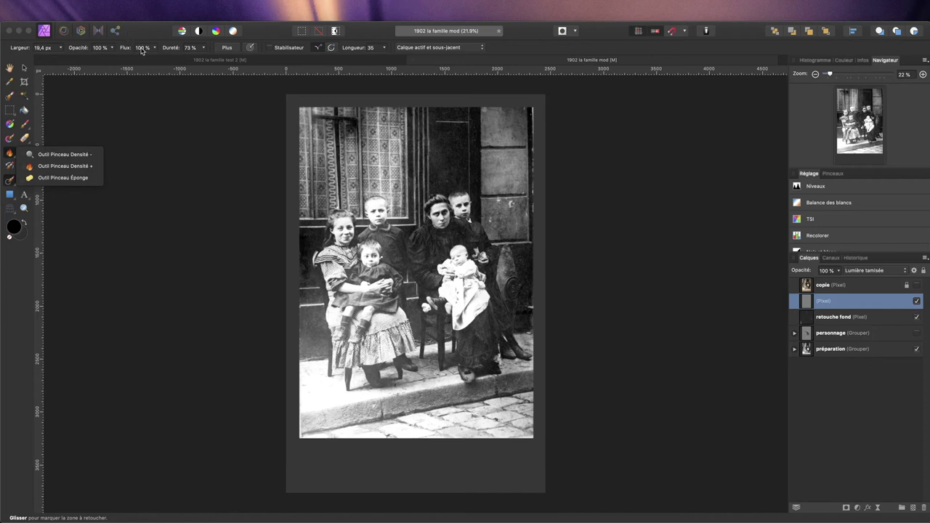
- Burn the left edge and chair area with a 0 % hardness, ~283 px brush
{"action": "key", "text": "o"}
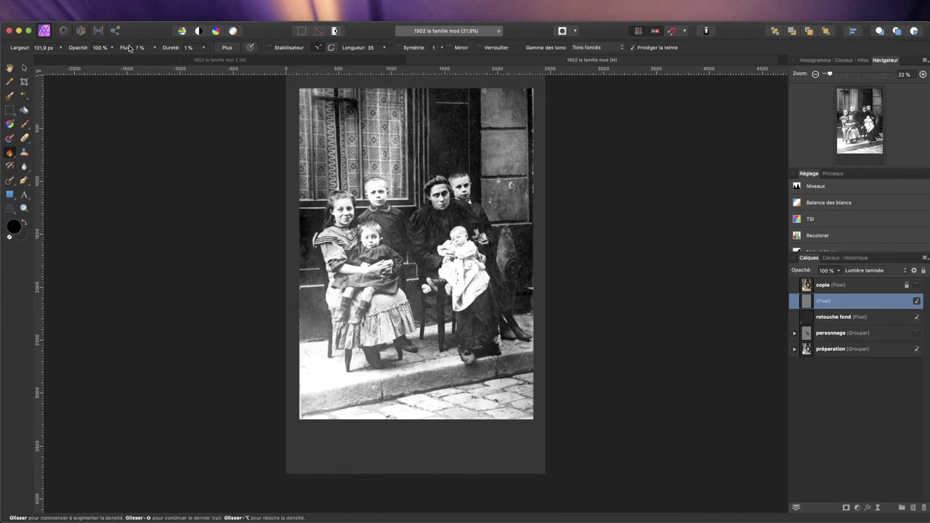
{"action": "left_click_drag", "start_coordinate": [169, 53], "coordinate": [173, 52]}
{"action": "left_click_drag", "start_coordinate": [305, 309], "coordinate": [308, 297]}
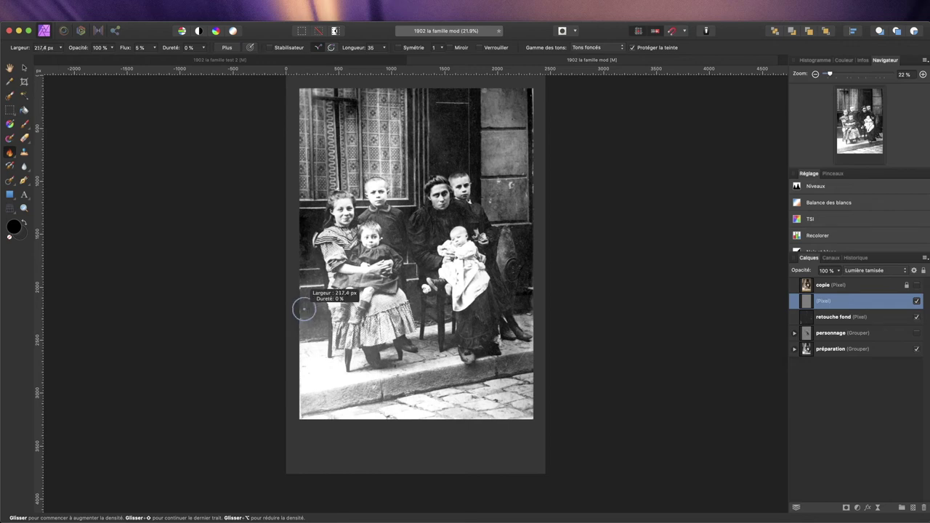
{"action": "mouse_move", "coordinate": [308, 297]}
{"action": "left_mouse_down"}
{"action": "mouse_move", "coordinate": [319, 308]}
{"action": "mouse_move", "coordinate": [306, 324]}
{"action": "mouse_move", "coordinate": [315, 257]}
{"action": "mouse_move", "coordinate": [306, 262]}
{"action": "mouse_move", "coordinate": [301, 240]}
{"action": "mouse_move", "coordinate": [304, 271]}
{"action": "mouse_move", "coordinate": [320, 277]}
{"action": "mouse_move", "coordinate": [319, 326]}
{"action": "mouse_move", "coordinate": [301, 337]}
{"action": "mouse_move", "coordinate": [299, 291]}
{"action": "mouse_move", "coordinate": [301, 353]}
{"action": "mouse_move", "coordinate": [319, 309]}
{"action": "mouse_move", "coordinate": [303, 318]}
{"action": "left_mouse_up"}
{"action": "mouse_move", "coordinate": [446, 264]}
{"action": "left_mouse_down"}
{"action": "mouse_move", "coordinate": [410, 271]}
{"action": "mouse_move", "coordinate": [407, 257]}
{"action": "mouse_move", "coordinate": [412, 293]}
{"action": "mouse_move", "coordinate": [309, 308]}
{"action": "left_mouse_up"}
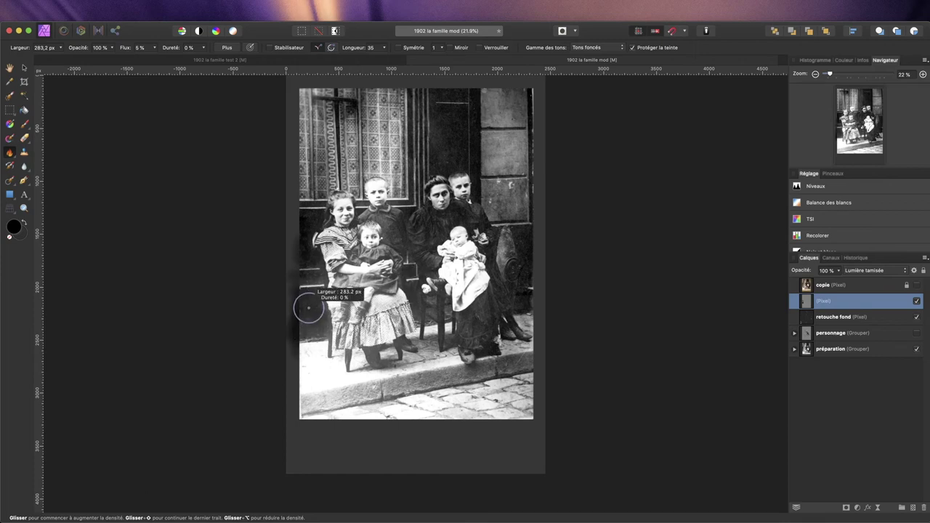
{"action": "left_click_drag", "start_coordinate": [402, 283], "coordinate": [417, 322]}
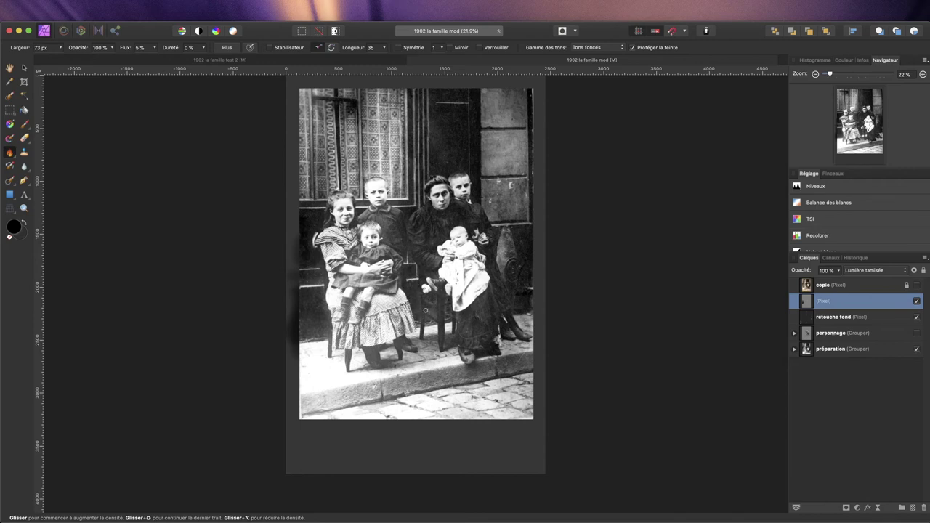
- Burn the door-edge strip with a ~118 px brush, then enlarge it to ~254 px
{"action": "left_click_drag", "start_coordinate": [322, 271], "coordinate": [342, 271]}
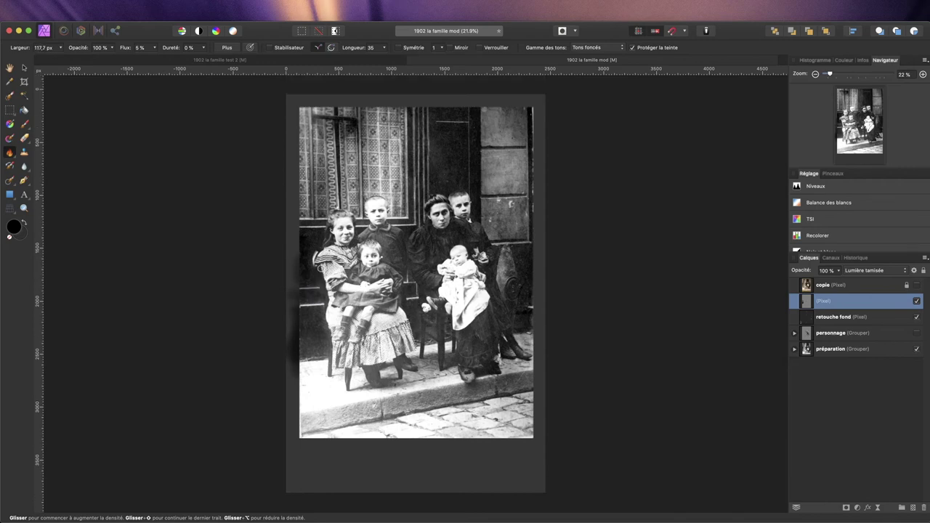
{"action": "scroll", "coordinate": [435, 253], "scroll_direction": "up", "scroll_amount": 5}
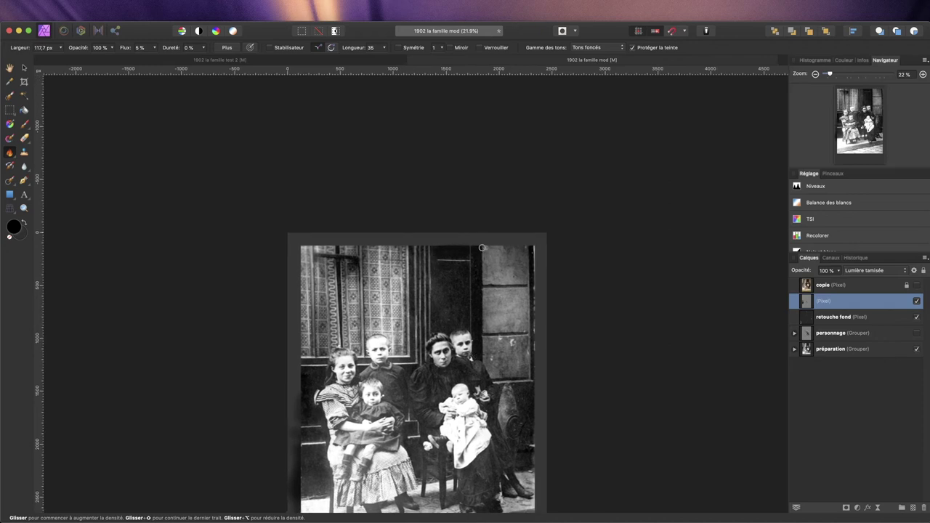
{"action": "left_click", "coordinate": [434, 329], "text": "shift"}
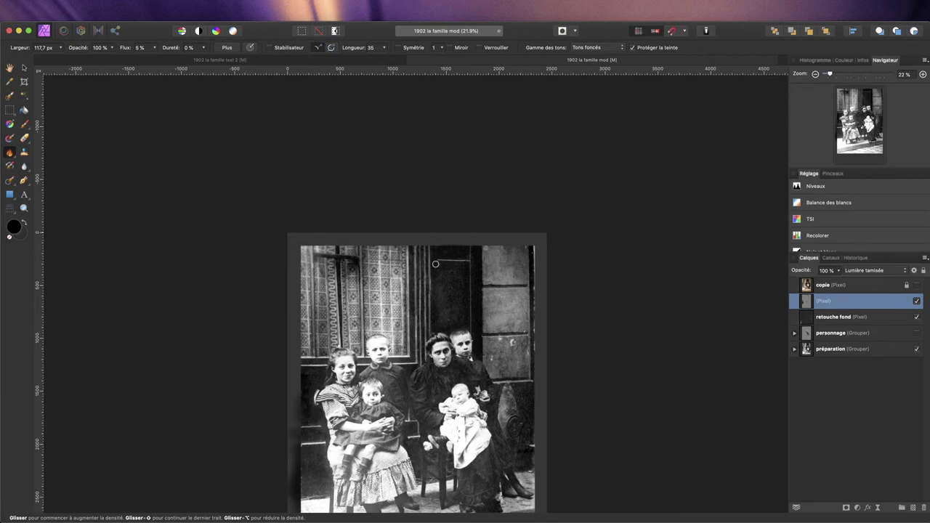
{"action": "left_click", "coordinate": [440, 327], "text": "shift"}
{"action": "left_click", "coordinate": [443, 321], "text": "shift"}
{"action": "scroll", "coordinate": [436, 262], "scroll_direction": "right", "scroll_amount": 2}
{"action": "key", "text": "bracketright"}
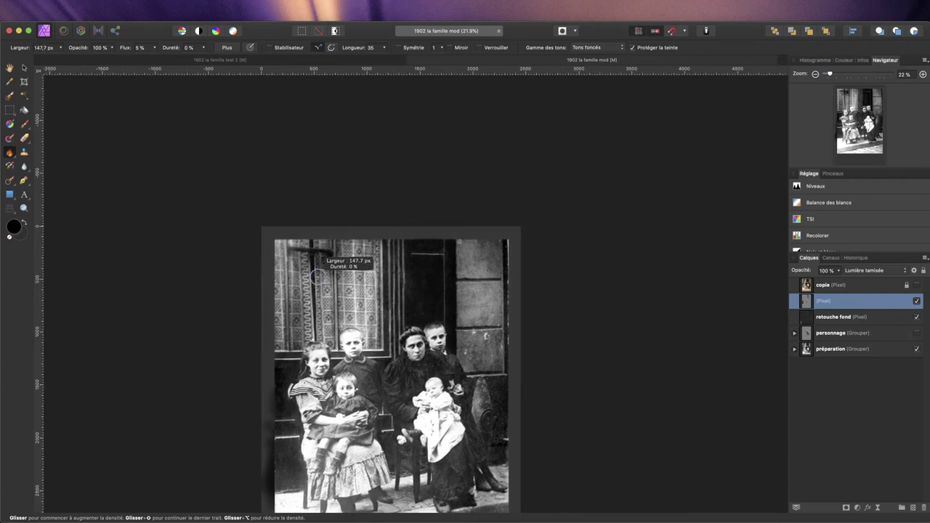
{"action": "key", "text": "bracketright"}
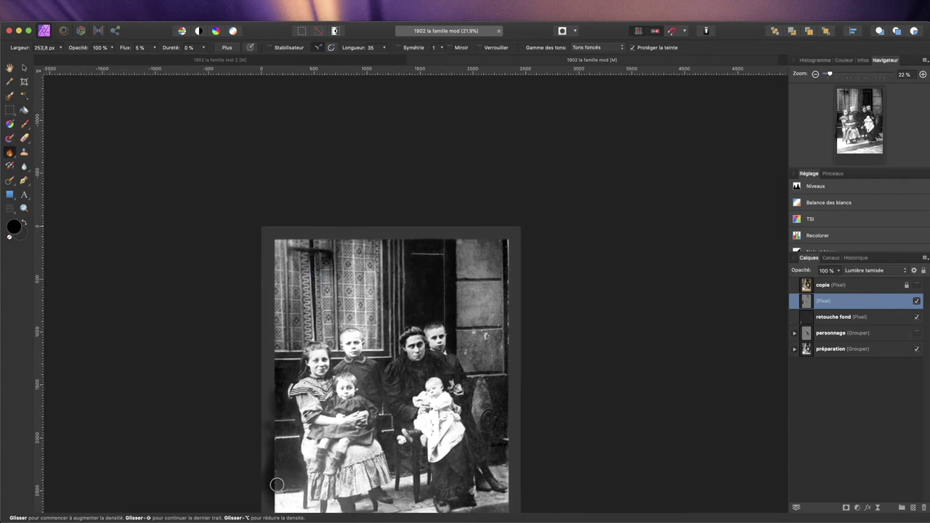
{"action": "scroll", "coordinate": [596, 399], "scroll_direction": "right", "scroll_amount": 1}
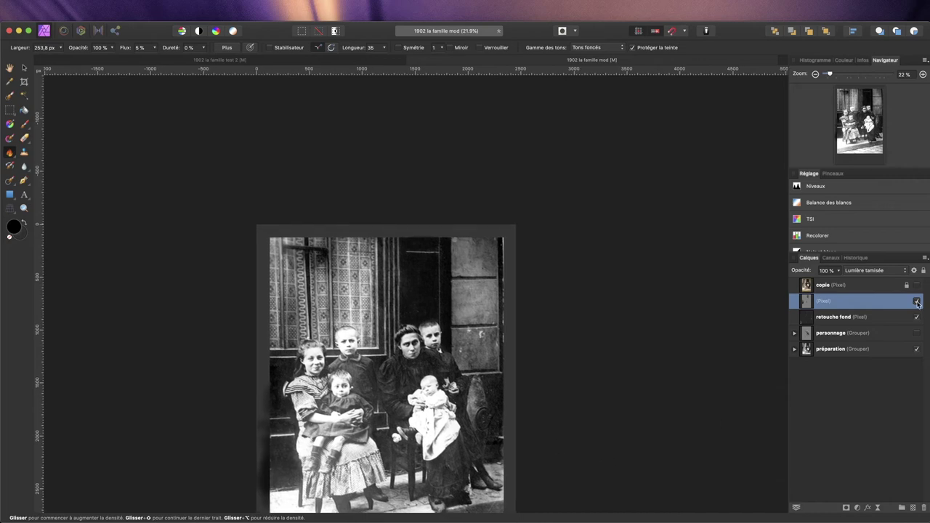
- Expand personnage, préparation and image to reveal Poussière et éraflures, then select the photo's area
{"action": "scroll", "coordinate": [260, 362], "scroll_direction": "down", "scroll_amount": 3}
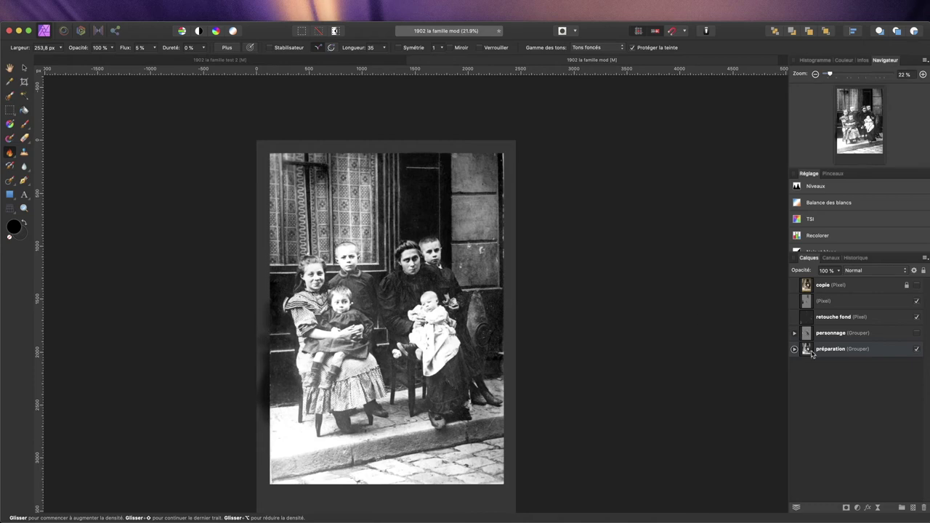
{"action": "scroll", "coordinate": [218, 293], "scroll_direction": "right", "scroll_amount": 2}
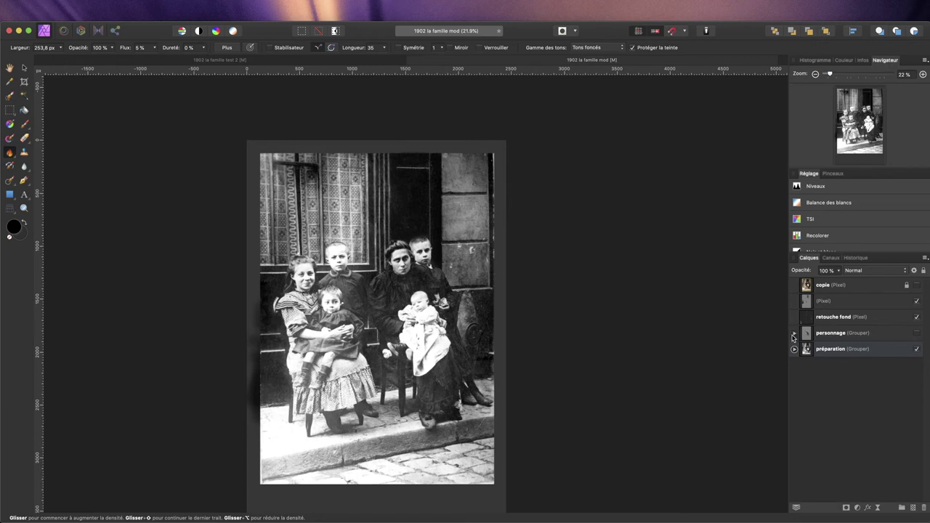
{"action": "left_click", "coordinate": [794, 334]}
{"action": "left_click", "coordinate": [795, 334]}
{"action": "left_click", "coordinate": [794, 349]}
{"action": "left_click", "coordinate": [799, 381]}
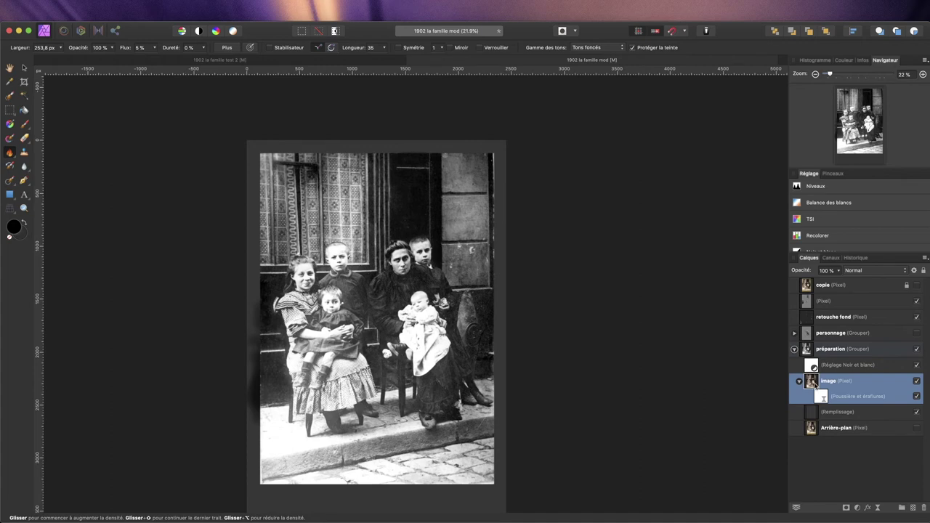
{"action": "key", "text": "super+a"}
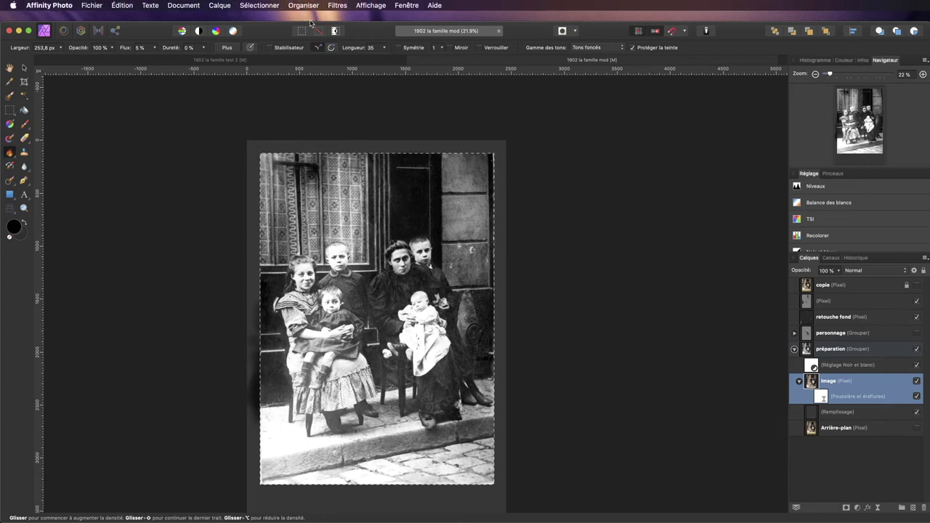
- Invert the selection and fill the border around the photo with grey on the (Pixel) layer
{"action": "left_click", "coordinate": [336, 32]}
{"action": "left_click", "coordinate": [836, 301]}
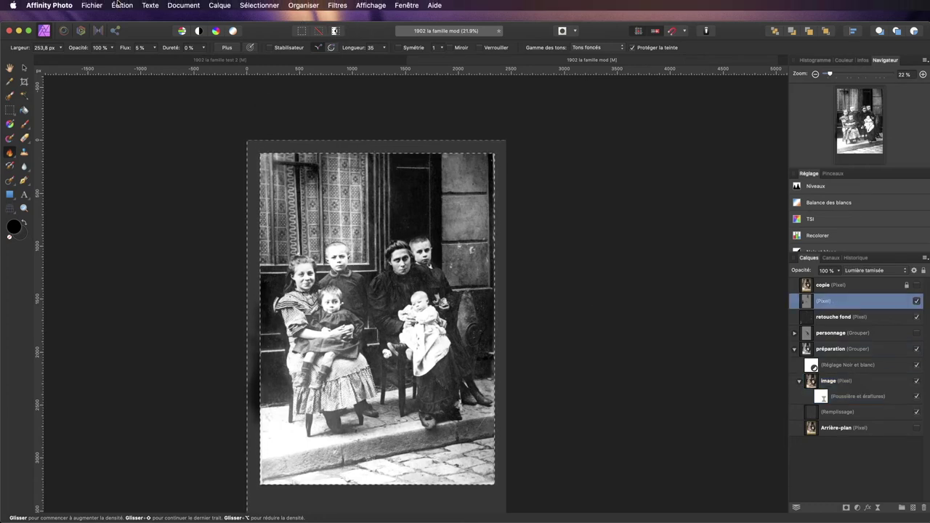
{"action": "left_click", "coordinate": [122, 6]}
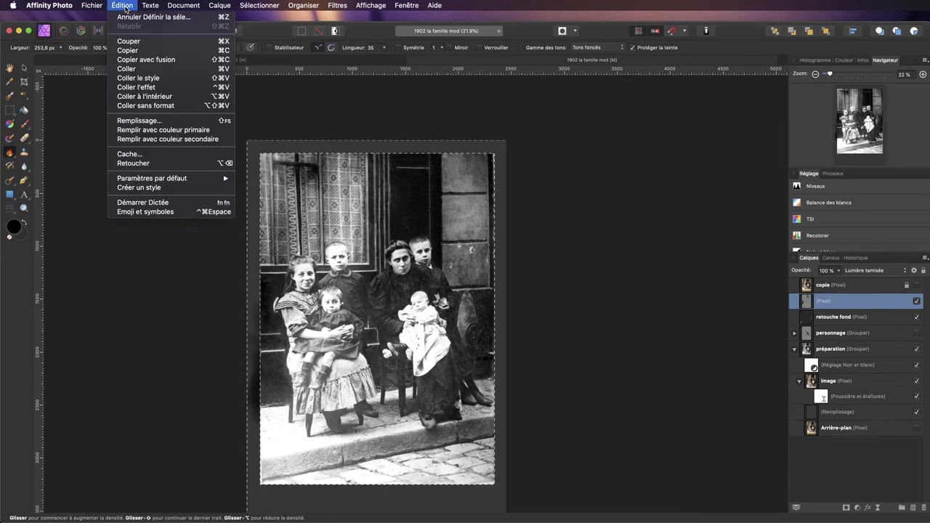
{"action": "left_click", "coordinate": [139, 121]}
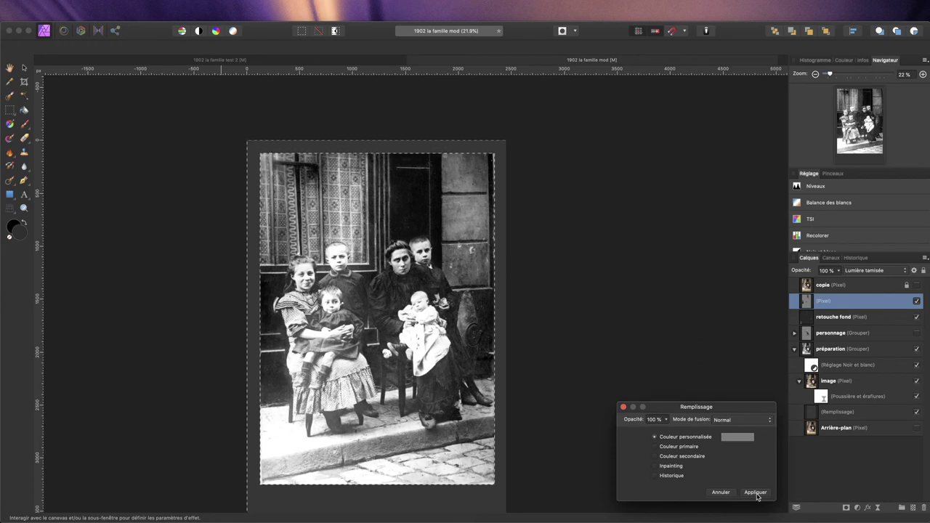
{"action": "left_click", "coordinate": [756, 493]}
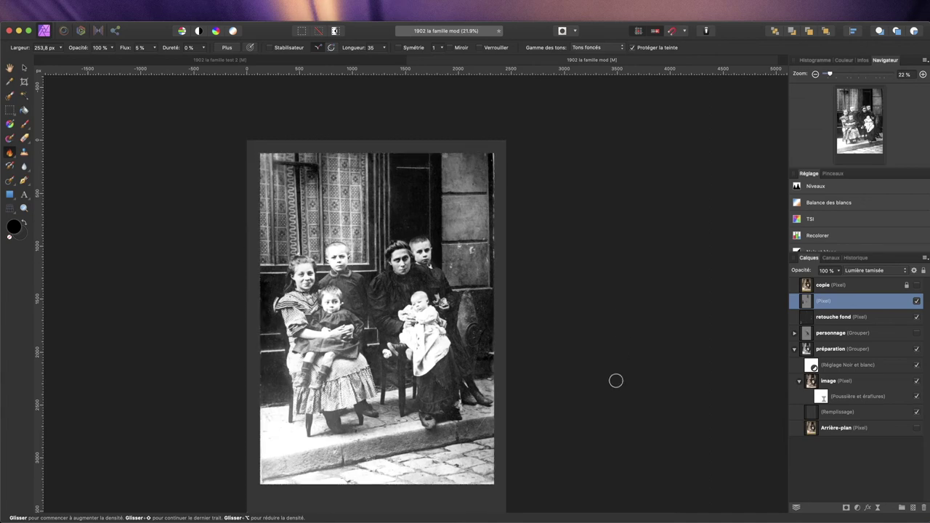
{"action": "scroll", "coordinate": [616, 380], "scroll_direction": "up", "scroll_amount": 2}
{"action": "scroll", "coordinate": [616, 380], "scroll_direction": "down", "scroll_amount": 4}
{"action": "scroll", "coordinate": [616, 380], "scroll_direction": "down", "scroll_amount": 1}
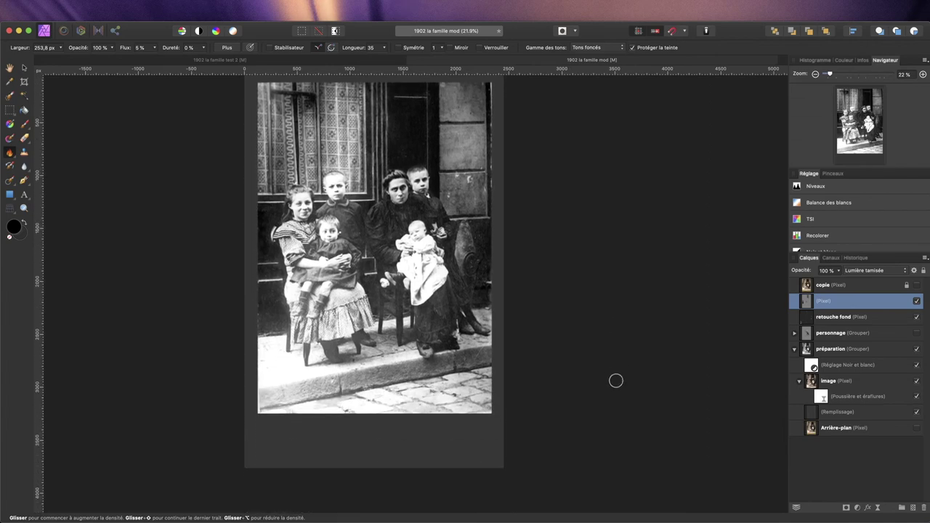
{"action": "scroll", "coordinate": [615, 380], "scroll_direction": "up", "scroll_amount": 3}
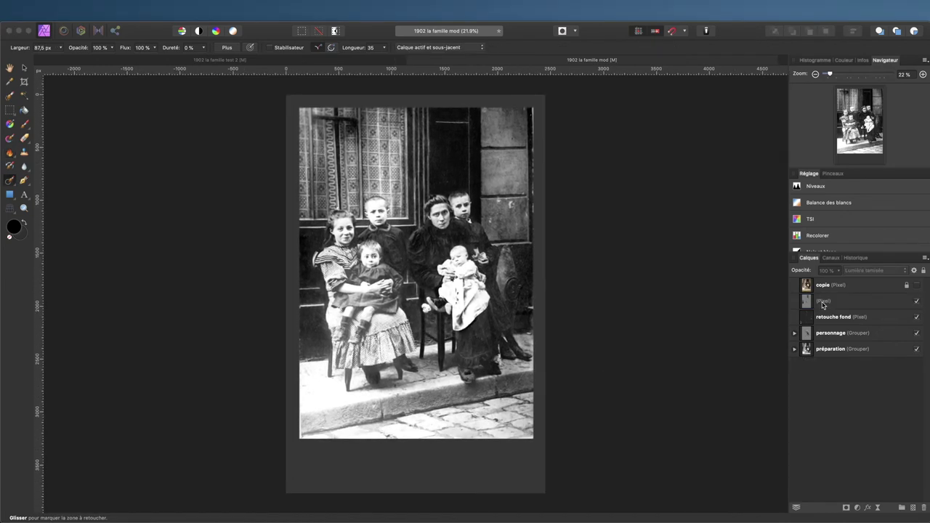
{"action": "left_click", "coordinate": [823, 304]}
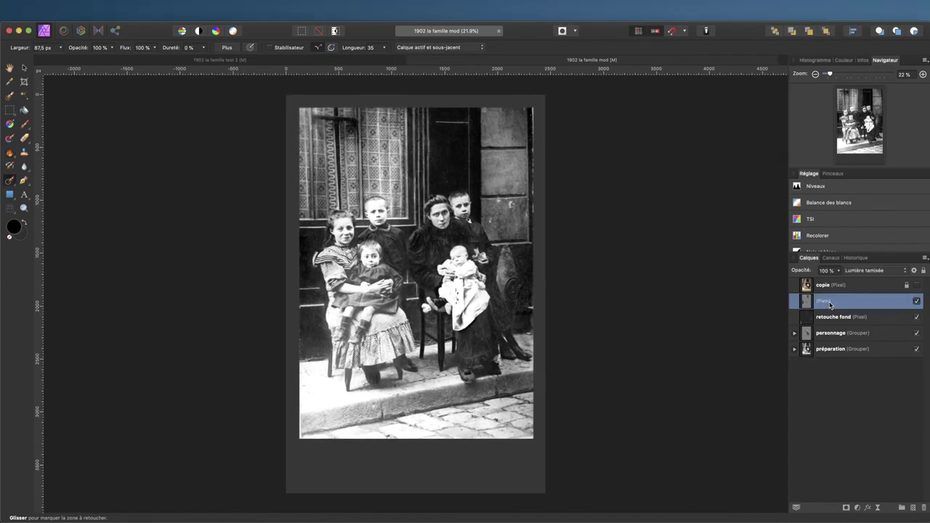
- Rename the (Pixel) layer to 'densité fond' and make retouche pilier visible
{"action": "double_click", "coordinate": [826, 303]}
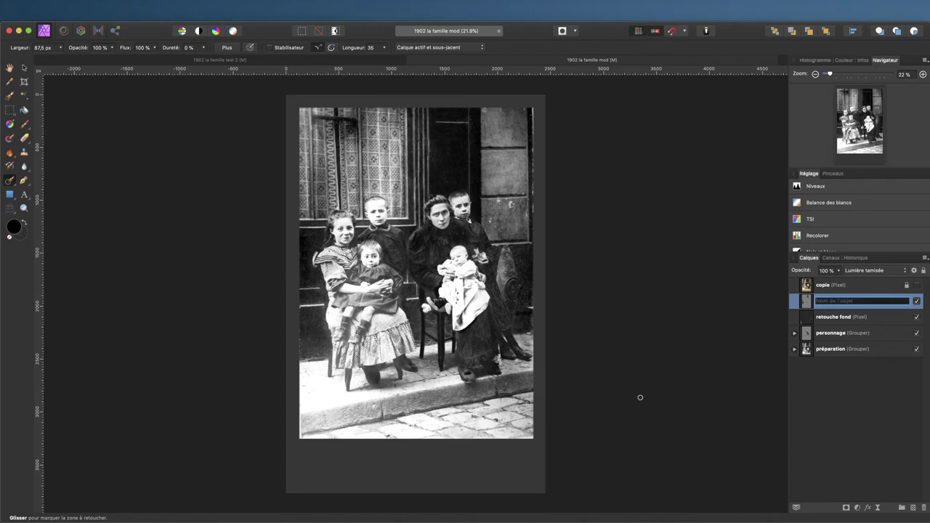
{"action": "type", "text": "l"}
{"action": "key", "text": "BackSpace"}
{"action": "key", "text": "BackSpace"}
{"action": "type", "text": "d"}
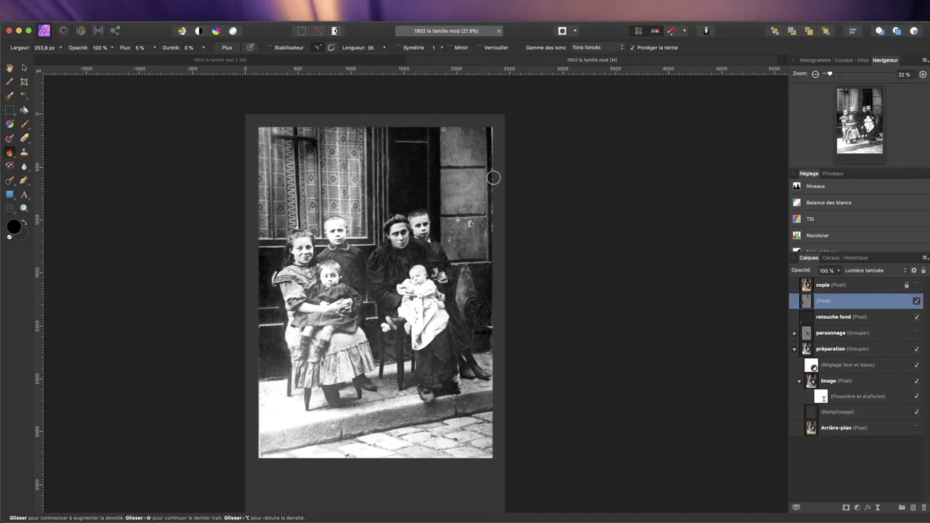
{"action": "scroll", "coordinate": [494, 177], "scroll_direction": "down", "scroll_amount": 1}
{"action": "scroll", "coordinate": [465, 168], "scroll_direction": "right", "scroll_amount": 3}
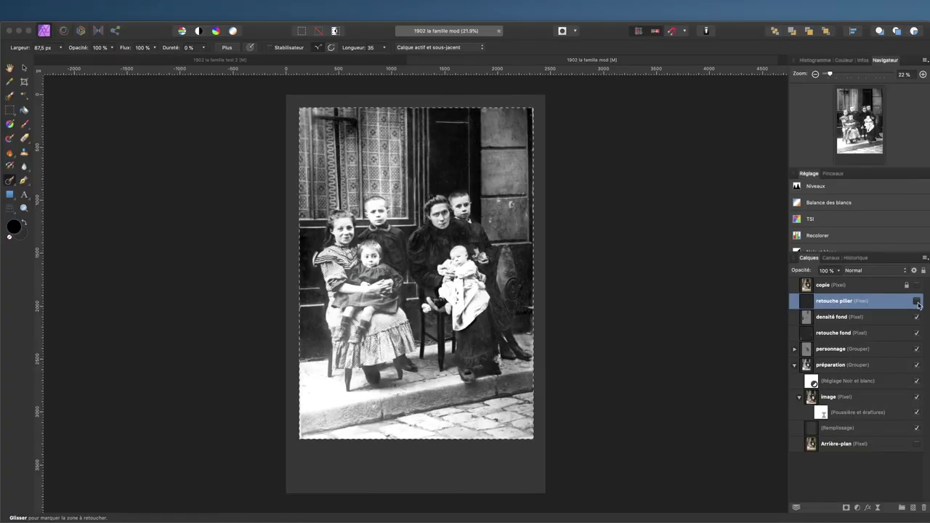
{"action": "left_click", "coordinate": [917, 301]}
- Clear the selection and make the retouche trottoir layer visible
{"action": "key", "text": "super+d"}
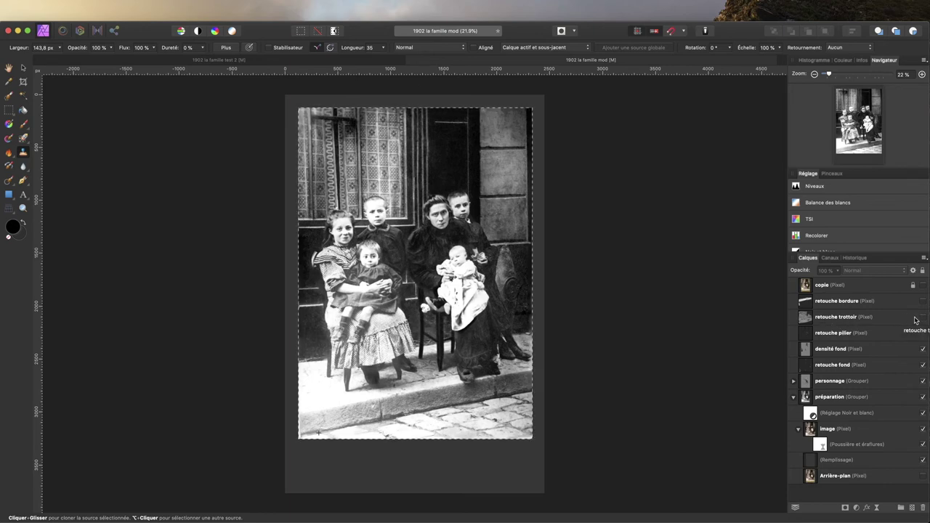
{"action": "left_click", "coordinate": [923, 318]}
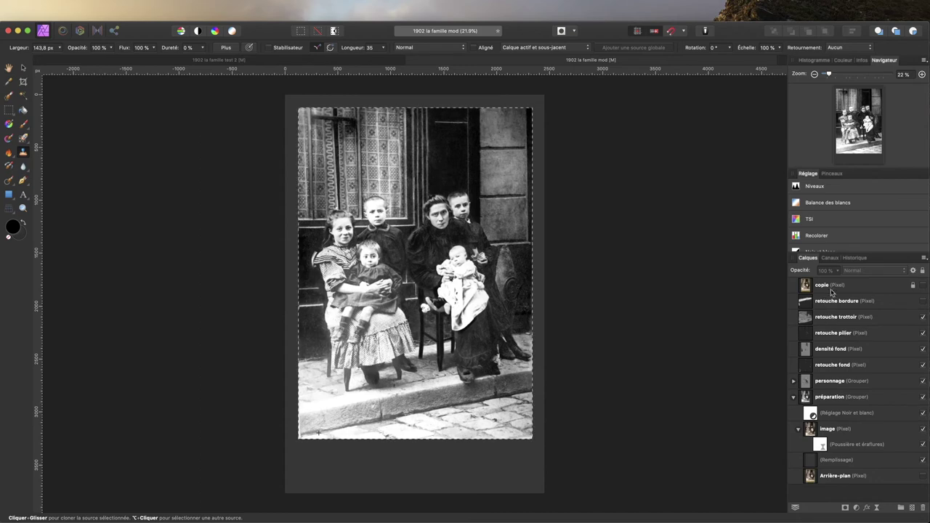
- Set retouche trottoir's opacity to 87 % and make retouche bordure visible
{"action": "left_click", "coordinate": [870, 320]}
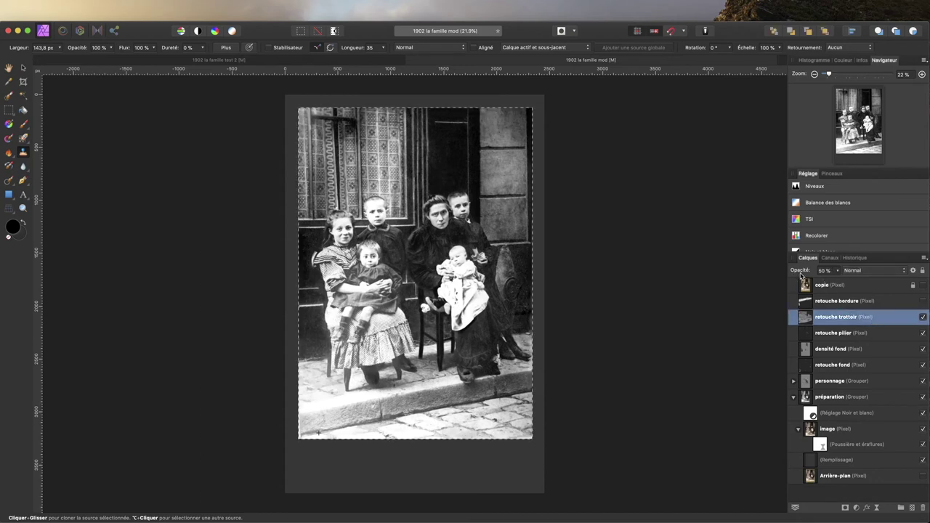
{"action": "mouse_move", "coordinate": [802, 273]}
{"action": "left_mouse_down"}
{"action": "mouse_move", "coordinate": [831, 272]}
{"action": "mouse_move", "coordinate": [813, 273]}
{"action": "left_mouse_up"}
{"action": "left_click_drag", "start_coordinate": [810, 273], "coordinate": [804, 274]}
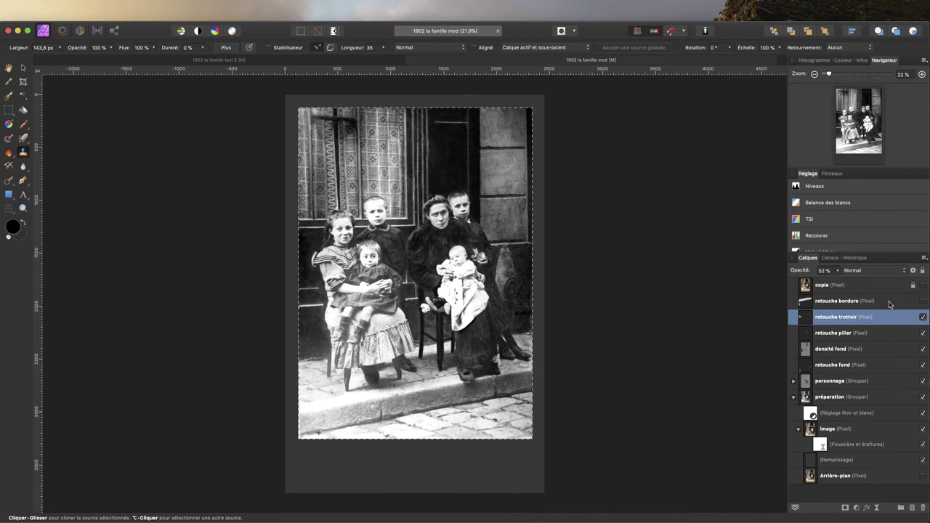
{"action": "left_click", "coordinate": [923, 301]}
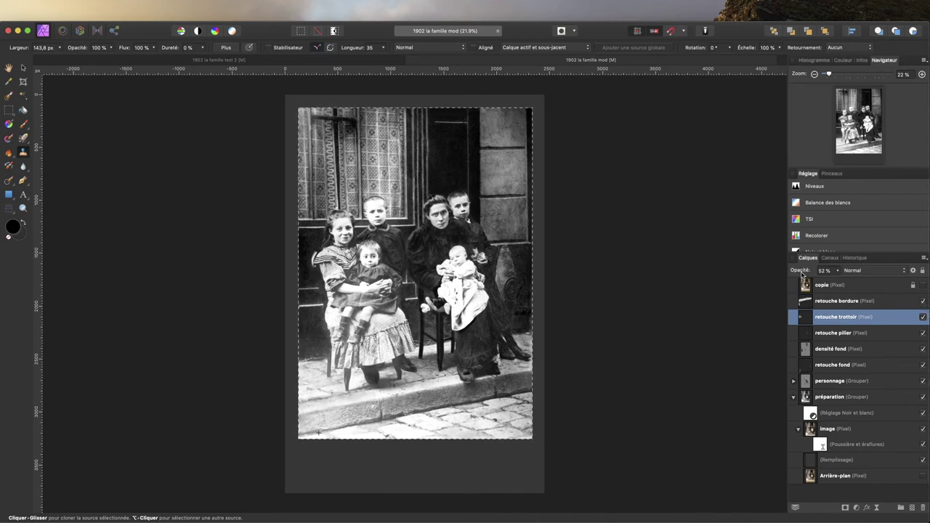
{"action": "left_click_drag", "start_coordinate": [804, 274], "coordinate": [781, 271]}
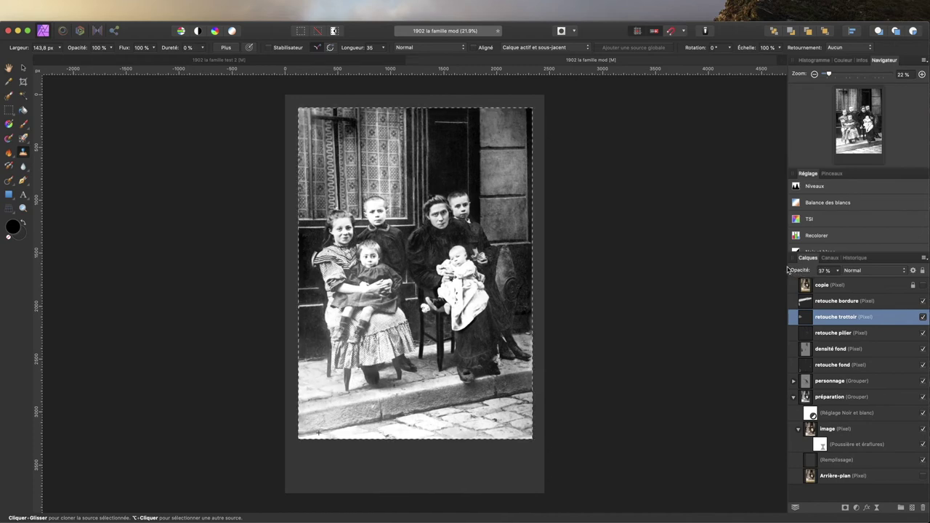
{"action": "left_click_drag", "start_coordinate": [752, 267], "coordinate": [836, 297]}
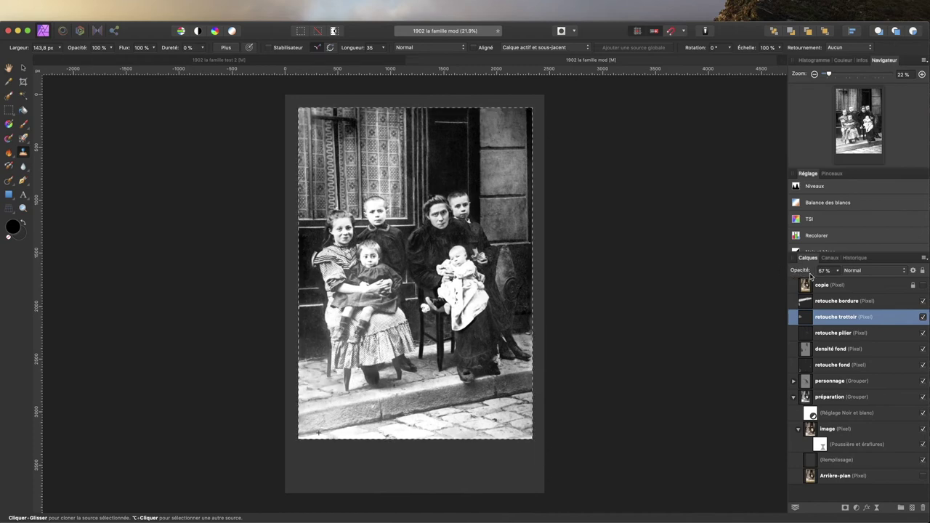
- Lower retouche bordure's opacity to 78 % and undo the right pillar smoothing
{"action": "left_click", "coordinate": [833, 304]}
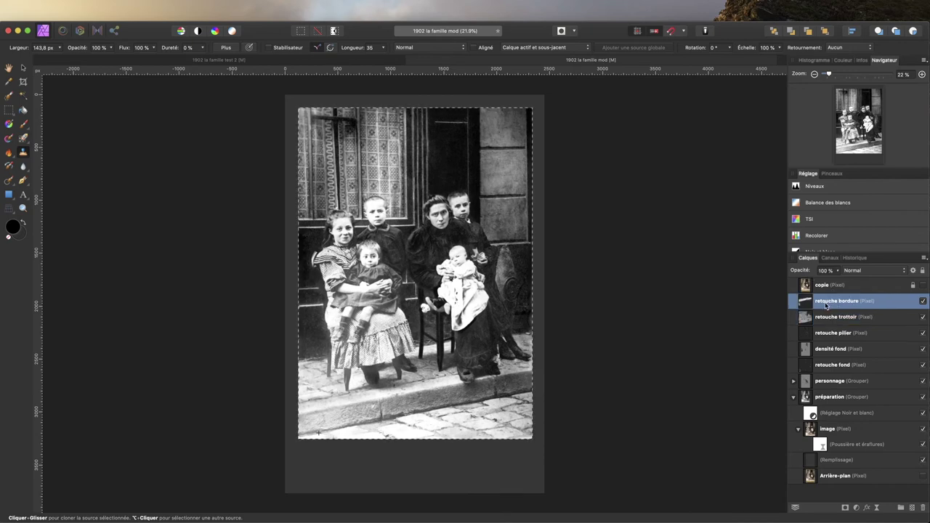
{"action": "mouse_move", "coordinate": [805, 273]}
{"action": "left_mouse_down"}
{"action": "mouse_move", "coordinate": [783, 270]}
{"action": "mouse_move", "coordinate": [794, 271]}
{"action": "left_mouse_up"}
{"action": "key", "text": "ctrl+z"}
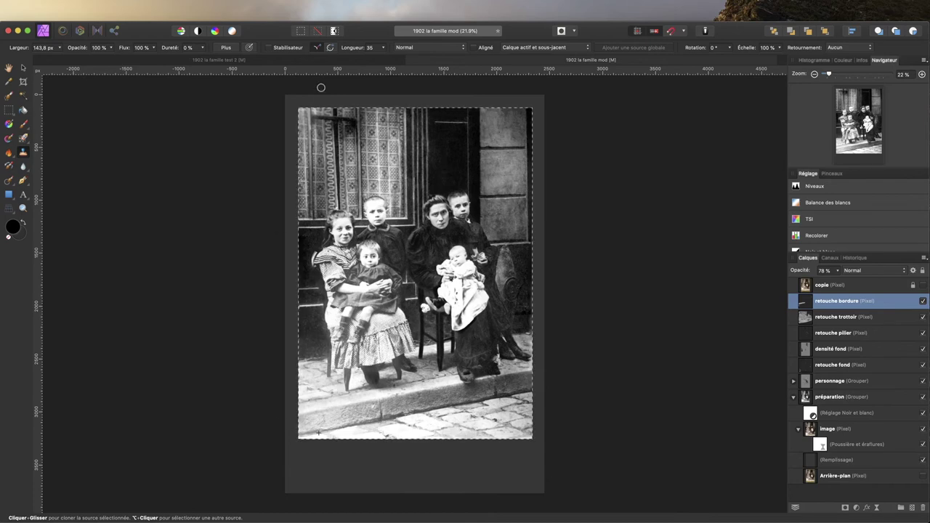
{"action": "scroll", "coordinate": [308, 118], "scroll_direction": "left", "scroll_amount": 1}
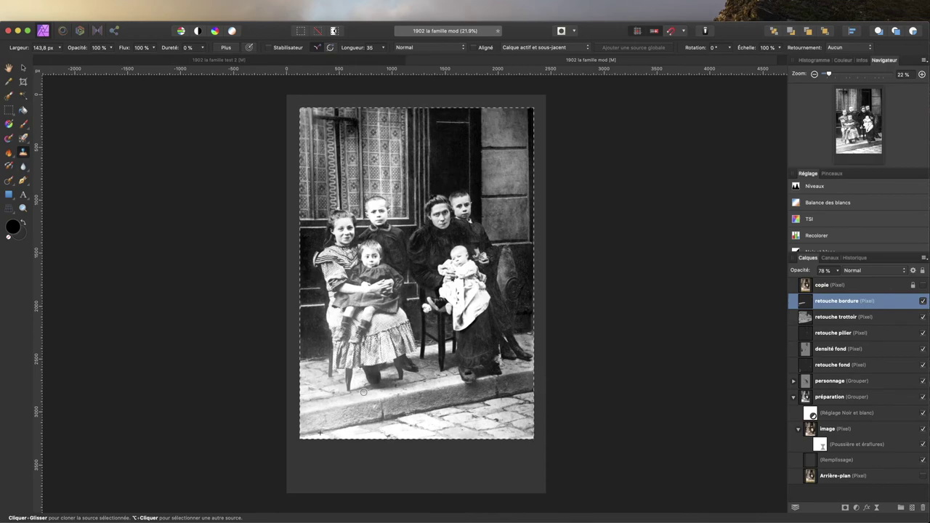
{"action": "scroll", "coordinate": [365, 392], "scroll_direction": "up", "scroll_amount": 5}
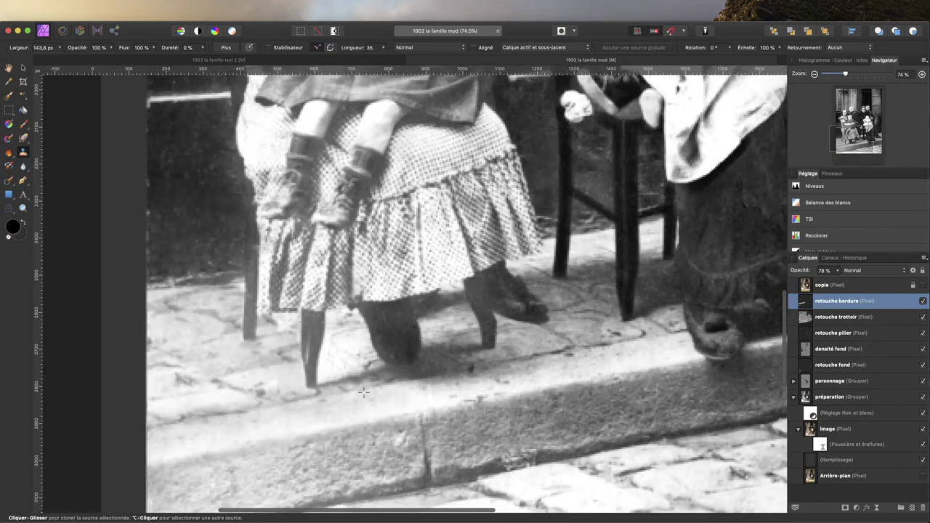
{"action": "scroll", "coordinate": [364, 392], "scroll_direction": "down", "scroll_amount": 3}
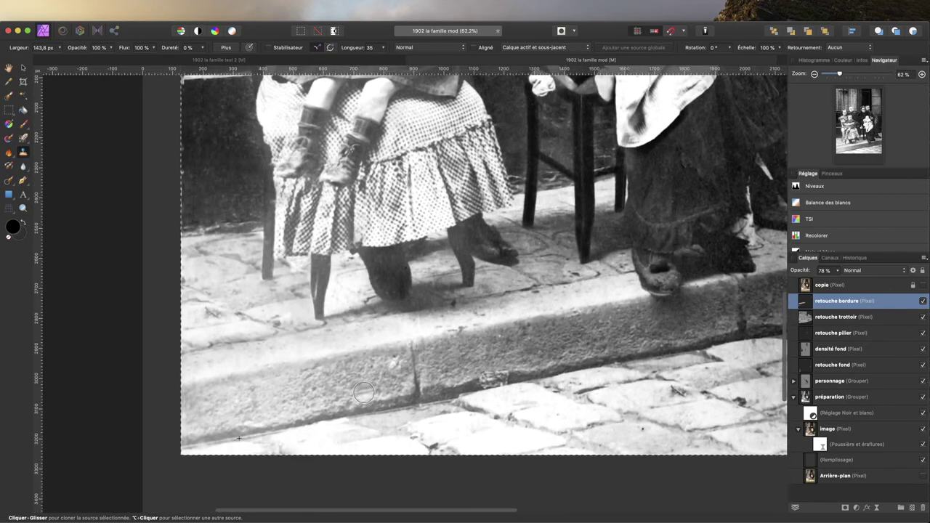
{"action": "scroll", "coordinate": [365, 392], "scroll_direction": "up", "scroll_amount": 4}
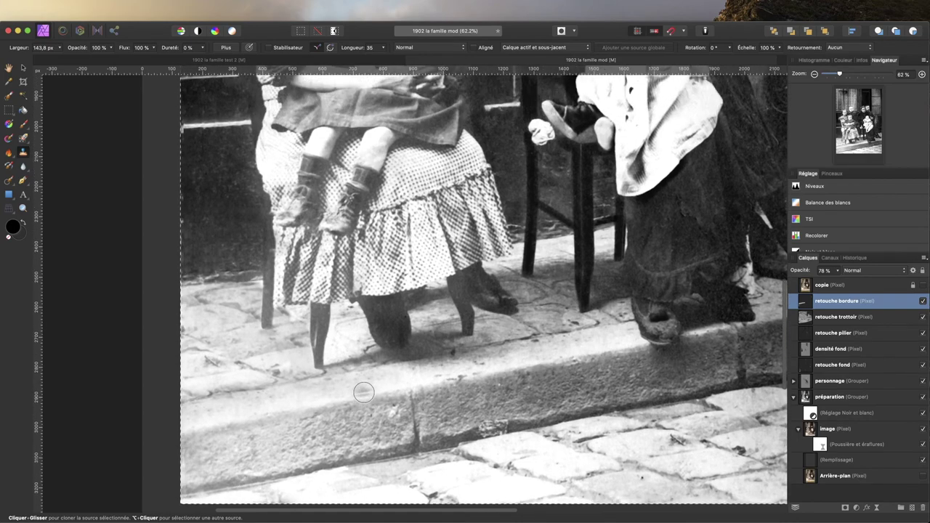
{"action": "scroll", "coordinate": [364, 393], "scroll_direction": "up", "scroll_amount": 2}
{"action": "scroll", "coordinate": [365, 393], "scroll_direction": "up", "scroll_amount": 3}
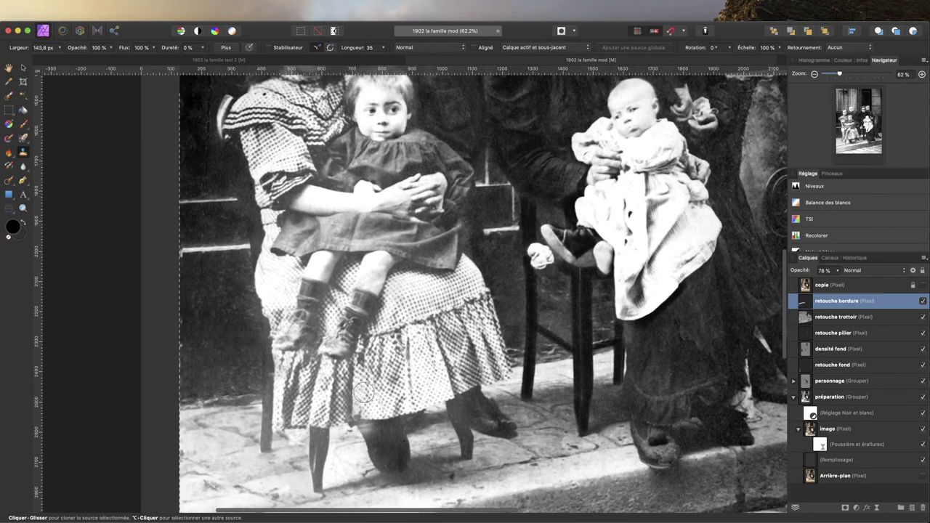
{"action": "scroll", "coordinate": [364, 393], "scroll_direction": "up", "scroll_amount": 4}
{"action": "scroll", "coordinate": [363, 393], "scroll_direction": "up", "scroll_amount": 2}
{"action": "scroll", "coordinate": [364, 393], "scroll_direction": "right", "scroll_amount": 1}
{"action": "scroll", "coordinate": [363, 392], "scroll_direction": "down", "scroll_amount": 1}
{"action": "scroll", "coordinate": [363, 393], "scroll_direction": "down", "scroll_amount": 2}
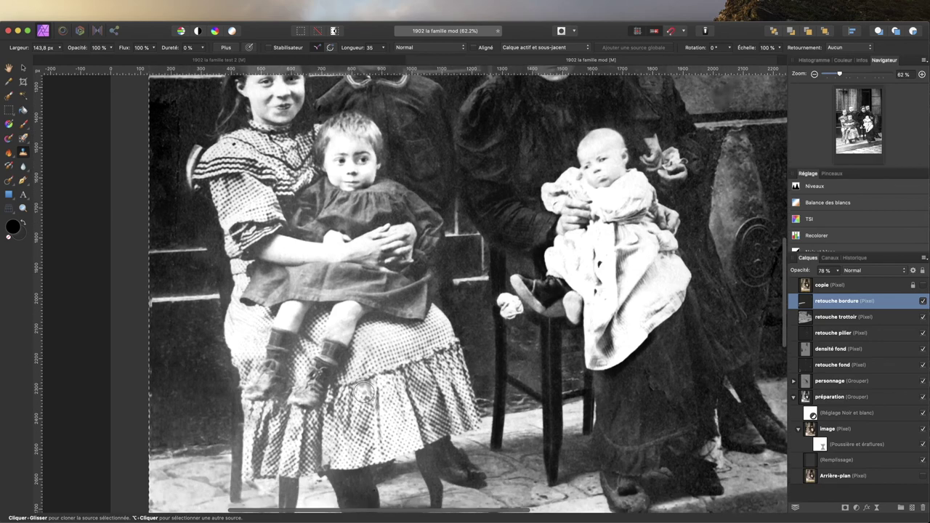
{"action": "key", "text": "super+0"}
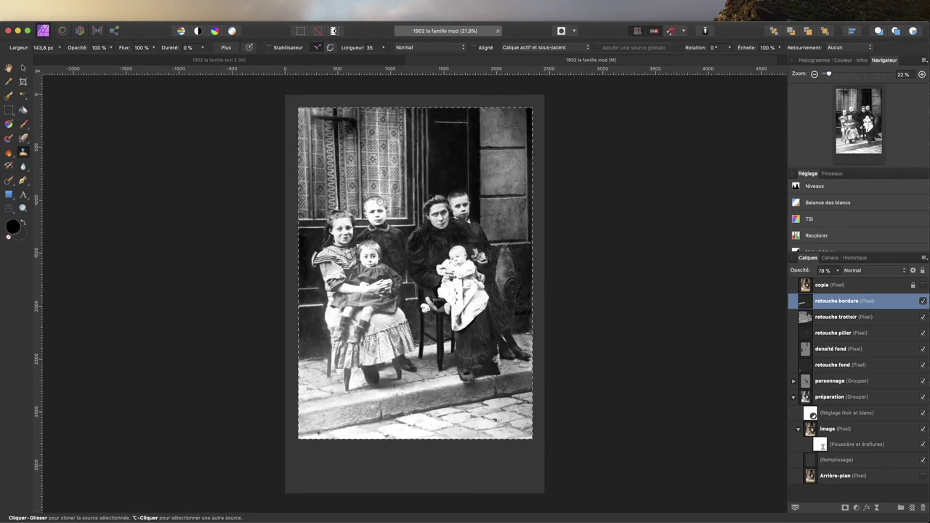
{"action": "scroll", "coordinate": [380, 202], "scroll_direction": "left", "scroll_amount": 2}
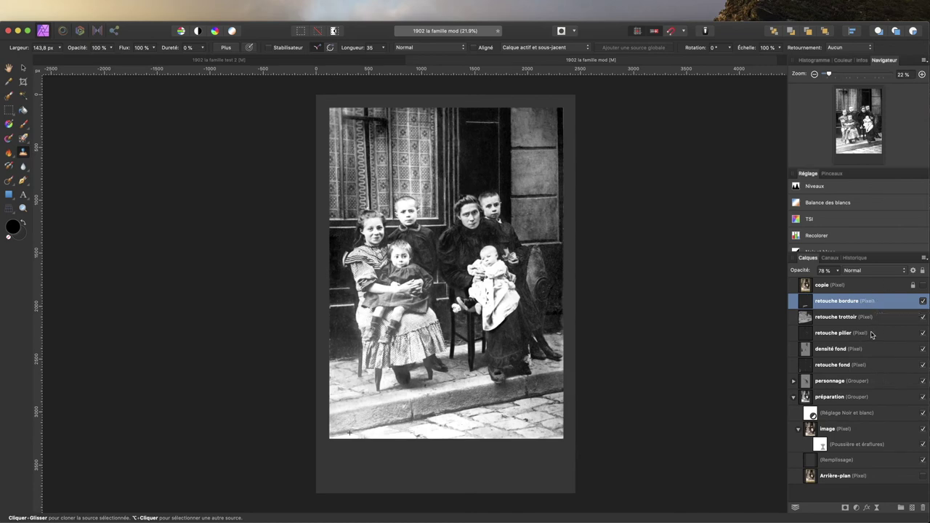
- Select the five retouch layers and group them into a group named 'fond'
{"action": "left_click", "coordinate": [883, 371], "text": "shift"}
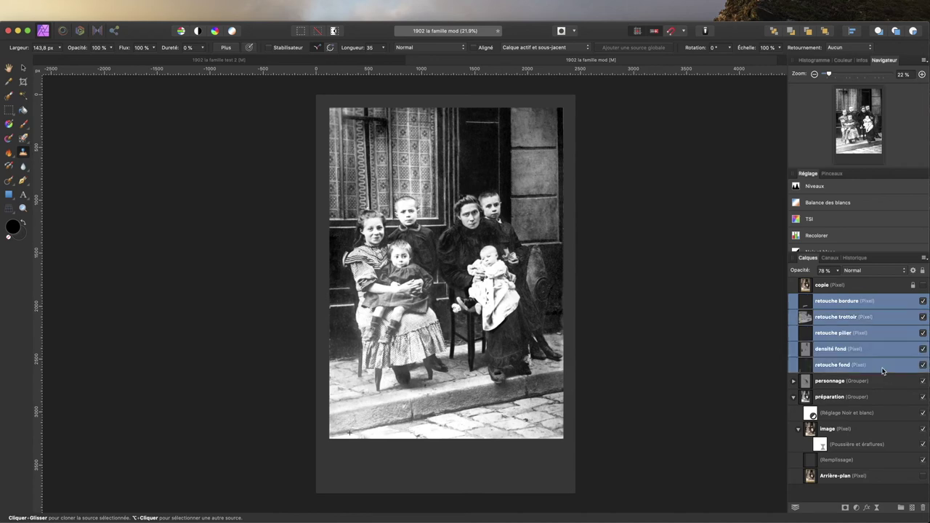
{"action": "left_click", "coordinate": [901, 511]}
{"action": "double_click", "coordinate": [826, 300]}
{"action": "type", "text": "fond"}
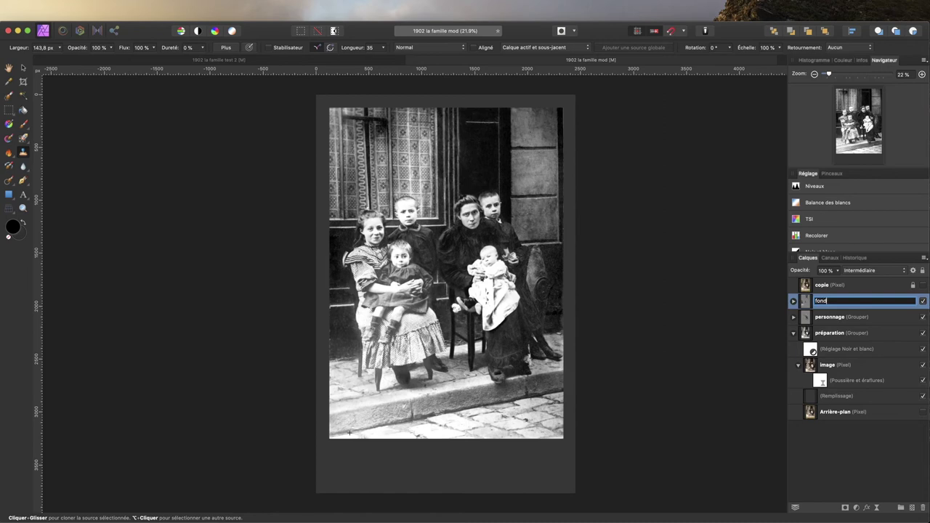
{"action": "key", "text": "Return"}
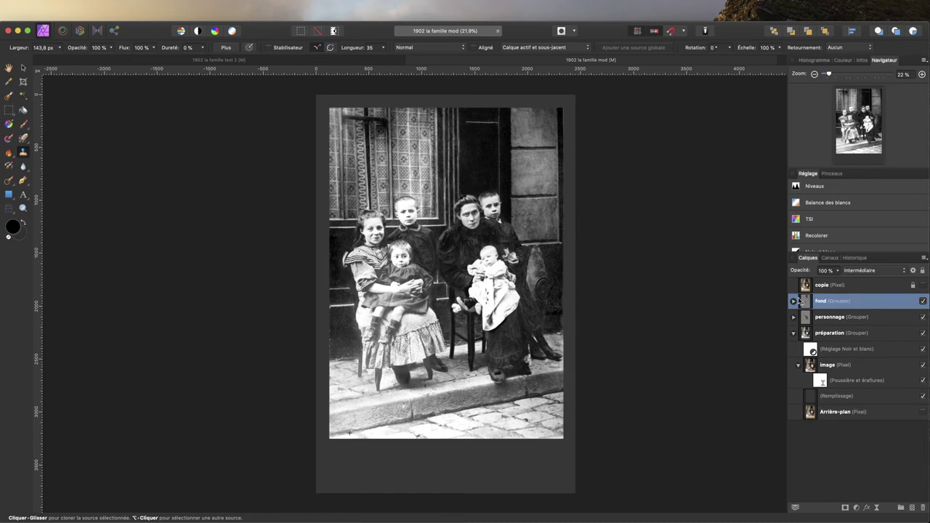
- Toggle the fond and personnage groups' visibility to compare before and after
{"action": "left_click", "coordinate": [923, 301]}
{"action": "left_click", "coordinate": [923, 301]}
{"action": "left_click", "coordinate": [924, 301]}
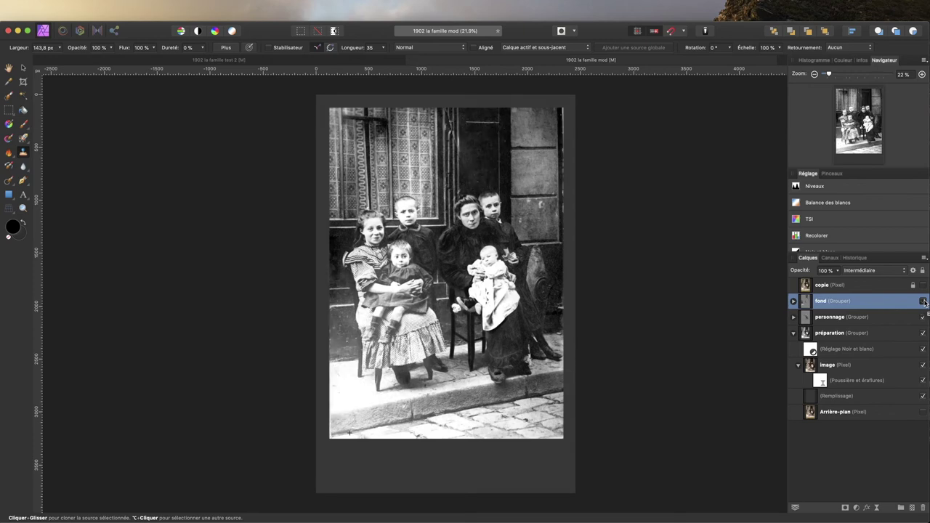
{"action": "left_click", "coordinate": [924, 301]}
{"action": "left_click", "coordinate": [924, 301]}
{"action": "left_click", "coordinate": [924, 301]}
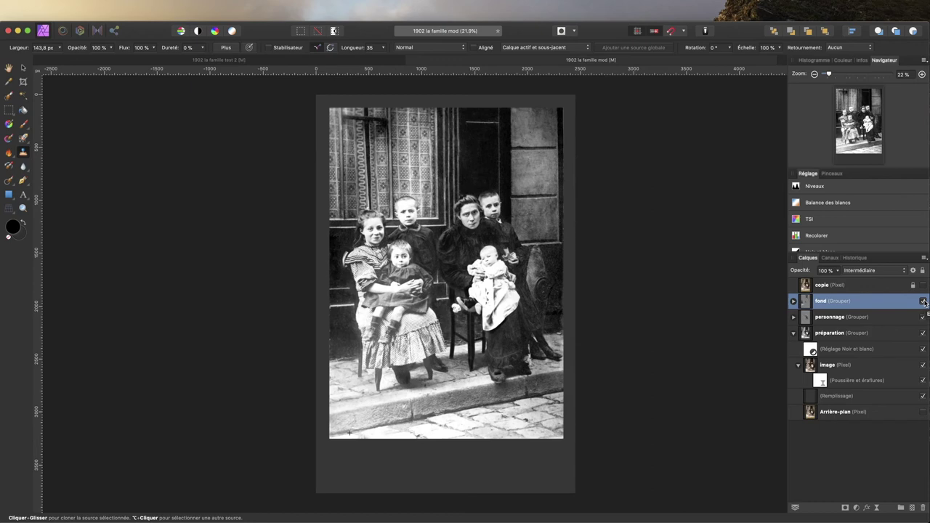
{"action": "left_click", "coordinate": [924, 318]}
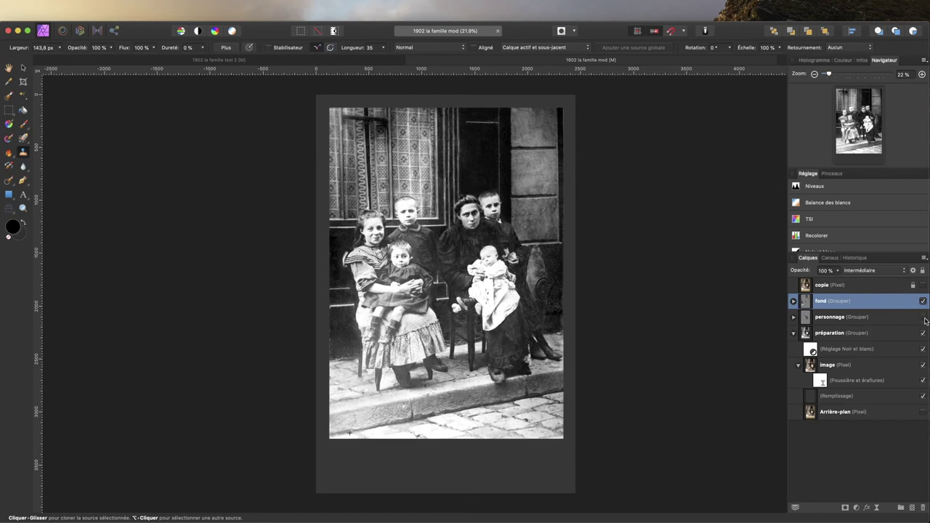
{"action": "left_click", "coordinate": [923, 318]}
{"action": "left_click", "coordinate": [924, 318]}
- Drag the Arrière-plan layer out of the préparation group to sit just below it
{"action": "left_click", "coordinate": [924, 318]}
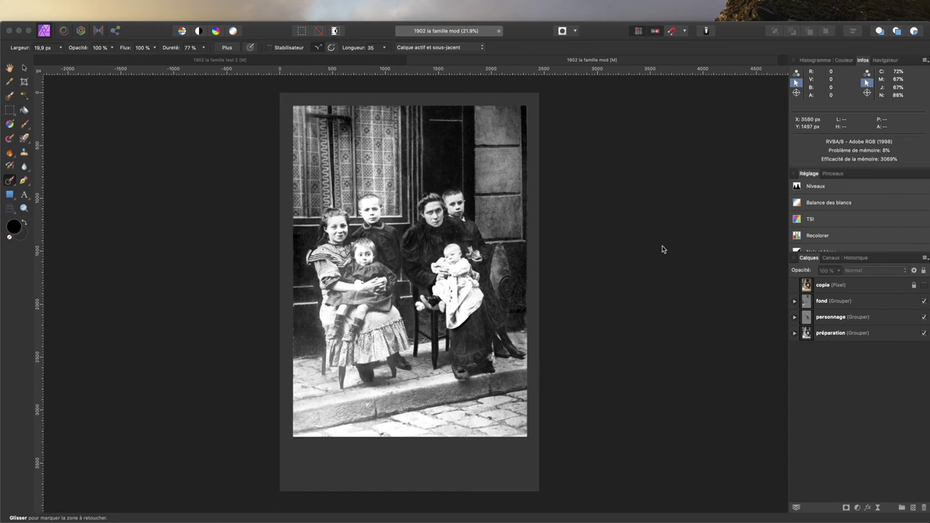
{"action": "left_click", "coordinate": [795, 334]}
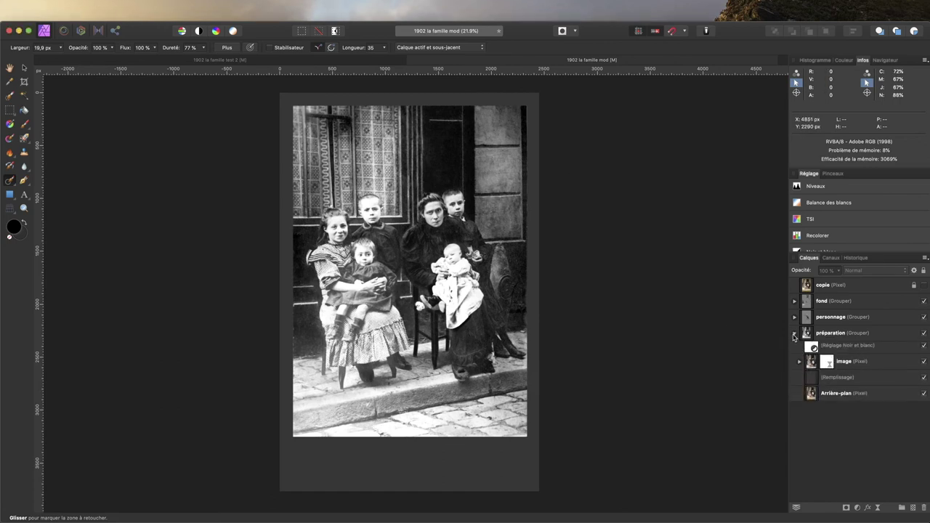
{"action": "left_click", "coordinate": [841, 400]}
{"action": "left_click_drag", "start_coordinate": [845, 400], "coordinate": [804, 325]}
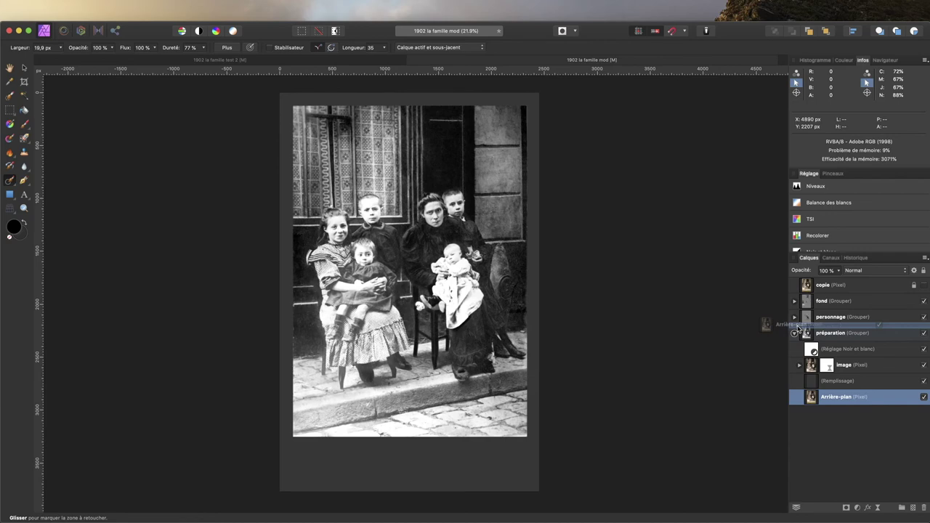
{"action": "left_click_drag", "start_coordinate": [804, 325], "coordinate": [801, 327]}
{"action": "left_click_drag", "start_coordinate": [792, 415], "coordinate": [792, 413]}
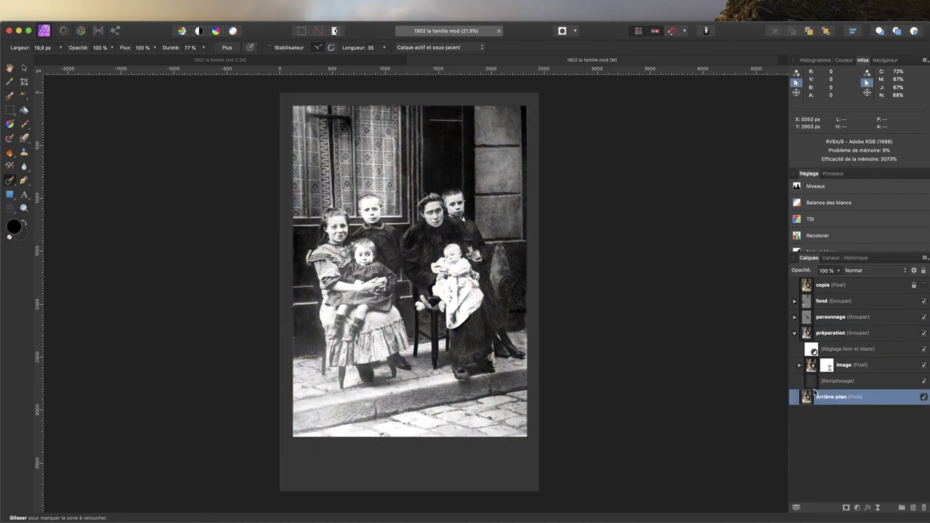
{"action": "left_click", "coordinate": [795, 333]}
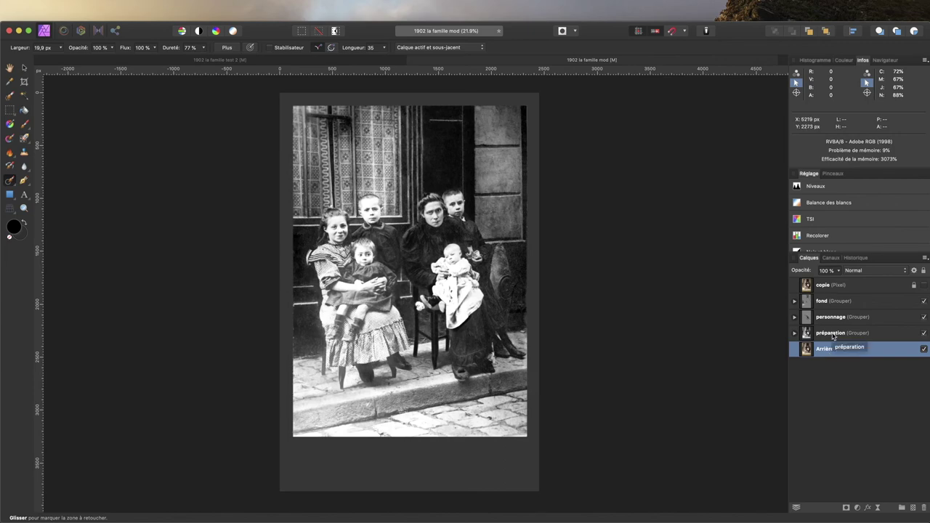
- Select préparation, Arrière-plan, personnage and fond together in the Layers panel
{"action": "left_click", "coordinate": [834, 333], "text": "shift"}
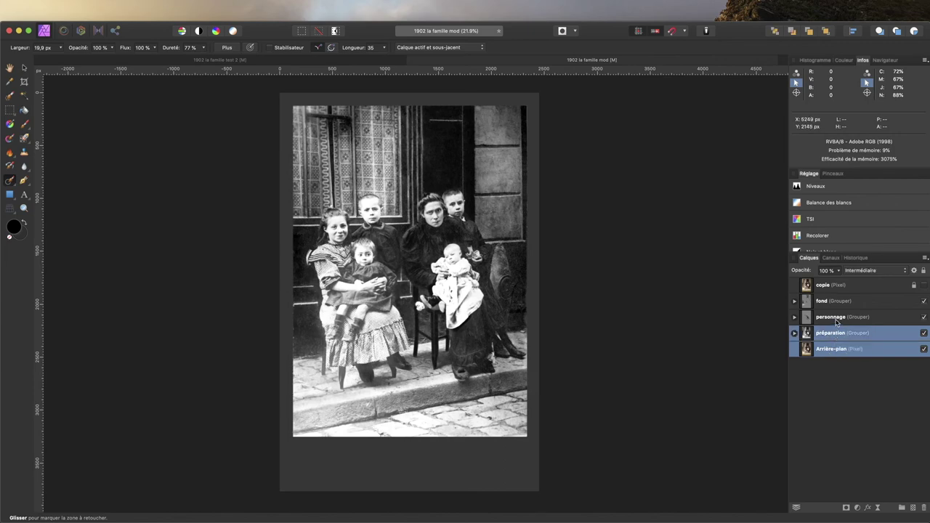
{"action": "left_click", "coordinate": [837, 320], "text": "shift"}
{"action": "left_click", "coordinate": [836, 301], "text": "shift"}
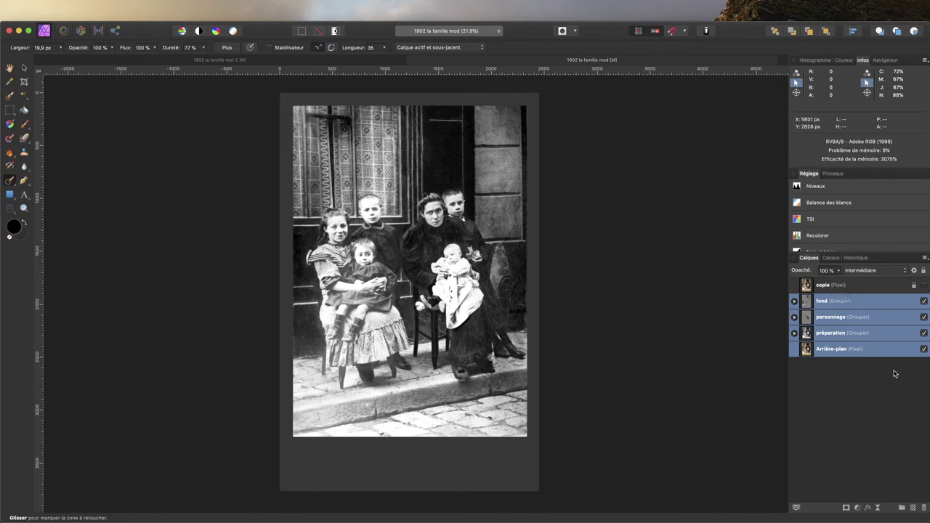
{"action": "mouse_move", "coordinate": [309, 5]}
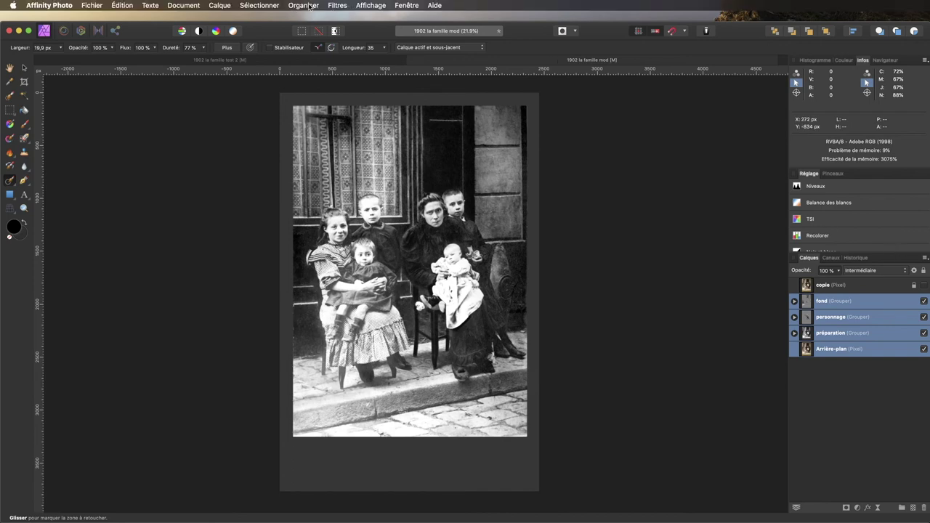
- Centre-align the four selected layers horizontally with Organiser > Aligner au centre, then deselect
{"action": "left_click", "coordinate": [309, 6]}
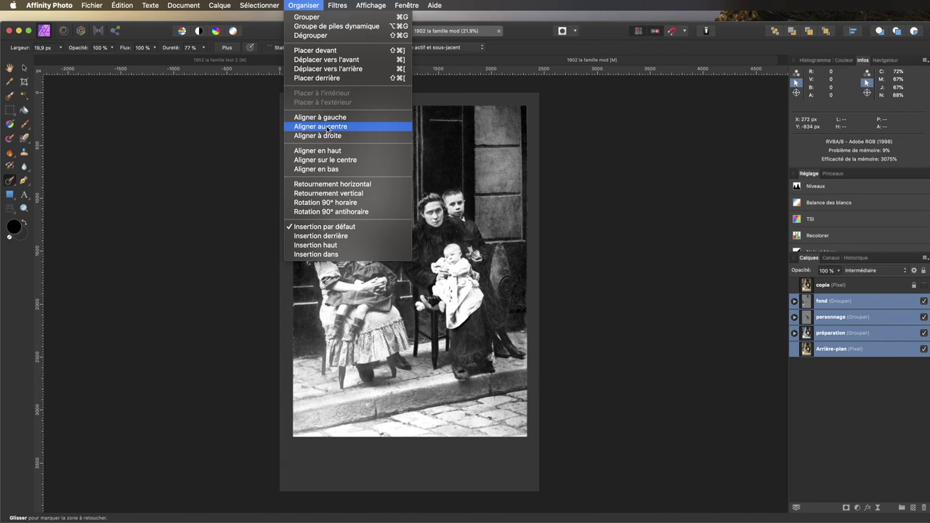
{"action": "left_click", "coordinate": [328, 128]}
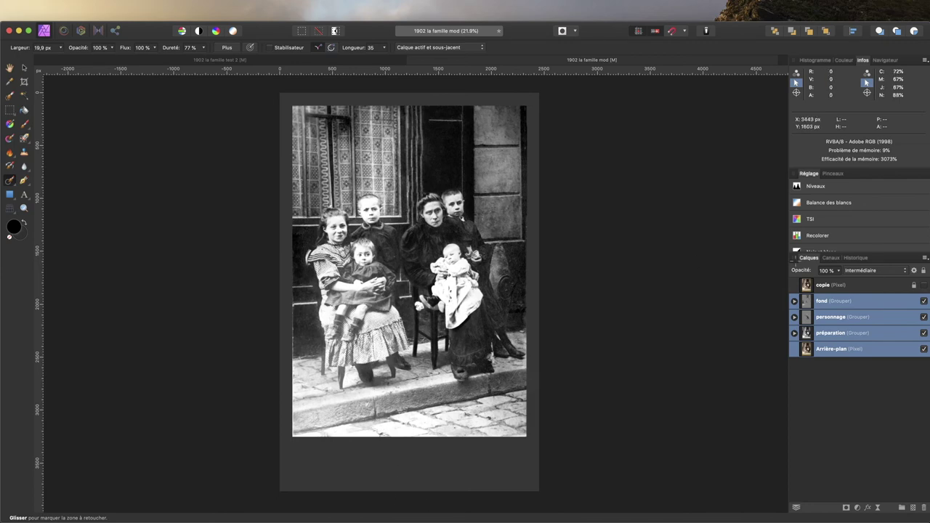
{"action": "left_click", "coordinate": [838, 418]}
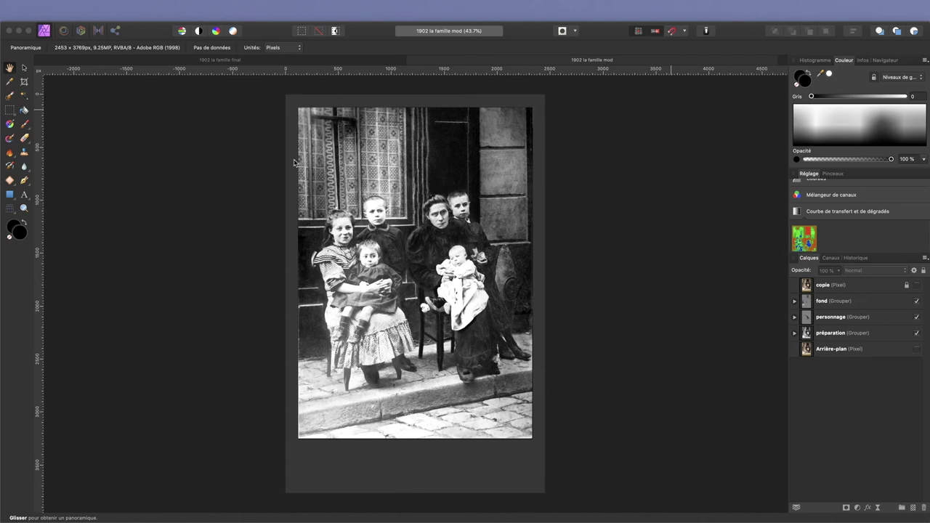
- Select the fond group, then add personnage and préparation to the selection
{"action": "left_click_drag", "start_coordinate": [295, 162], "coordinate": [292, 164]}
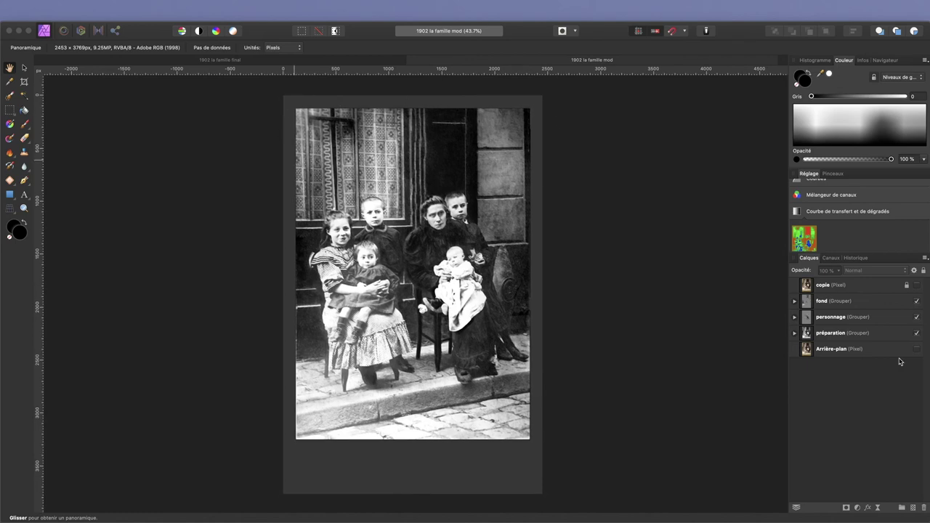
{"action": "left_click", "coordinate": [858, 304]}
{"action": "left_click", "coordinate": [859, 321], "text": "shift"}
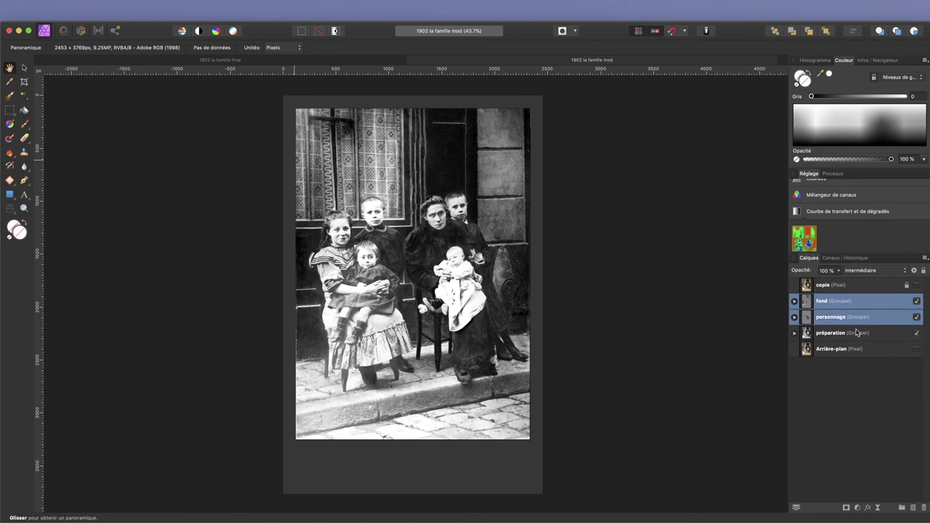
{"action": "left_click", "coordinate": [856, 334], "text": "shift"}
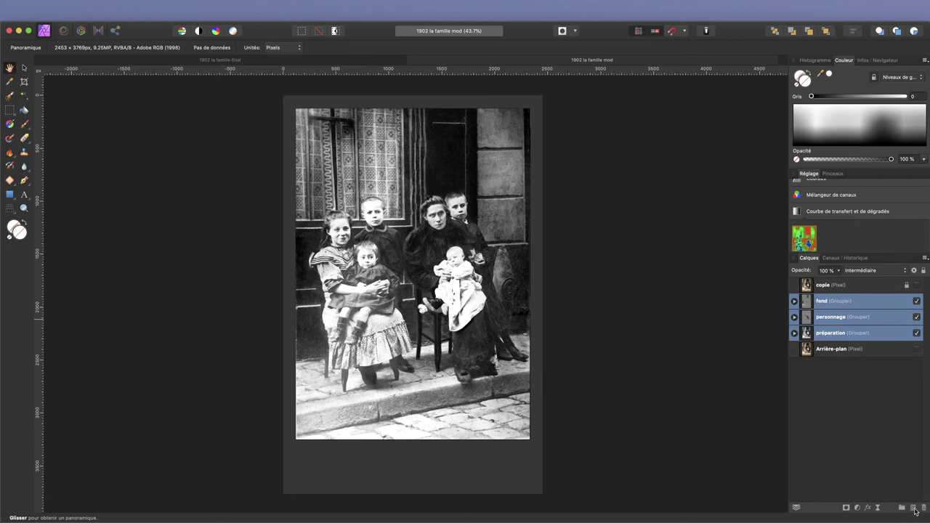
- Group fond, personnage and préparation into 'sujet', then expand sujet and préparation
{"action": "left_click", "coordinate": [902, 508]}
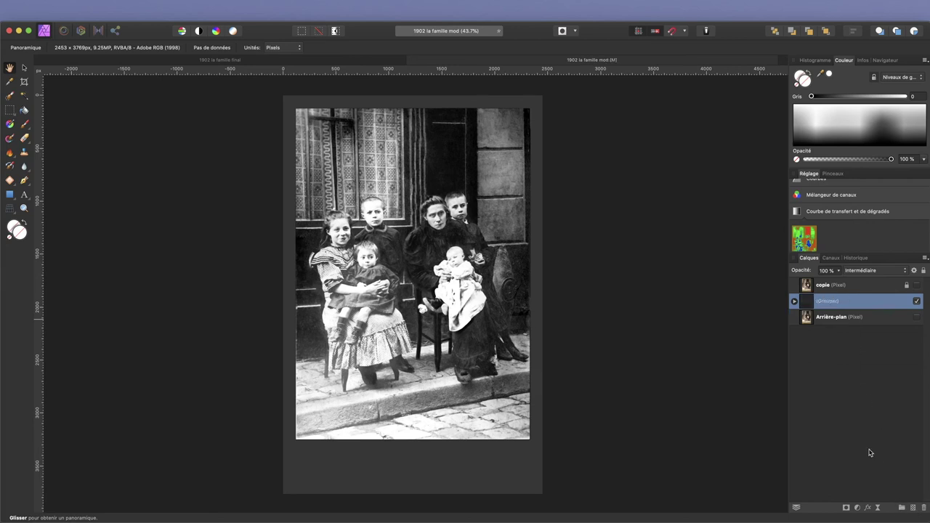
{"action": "double_click", "coordinate": [825, 302]}
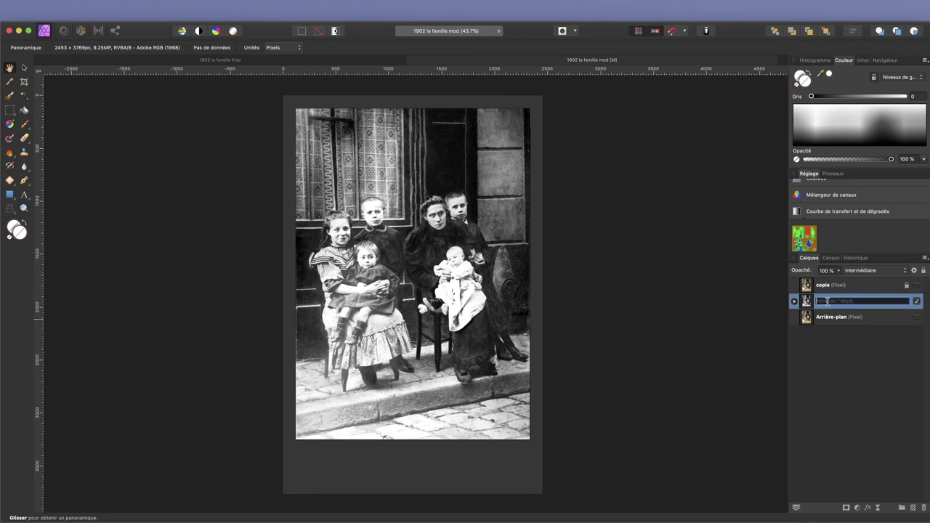
{"action": "type", "text": "sujet"}
{"action": "key", "text": "Return"}
{"action": "left_click", "coordinate": [795, 301]}
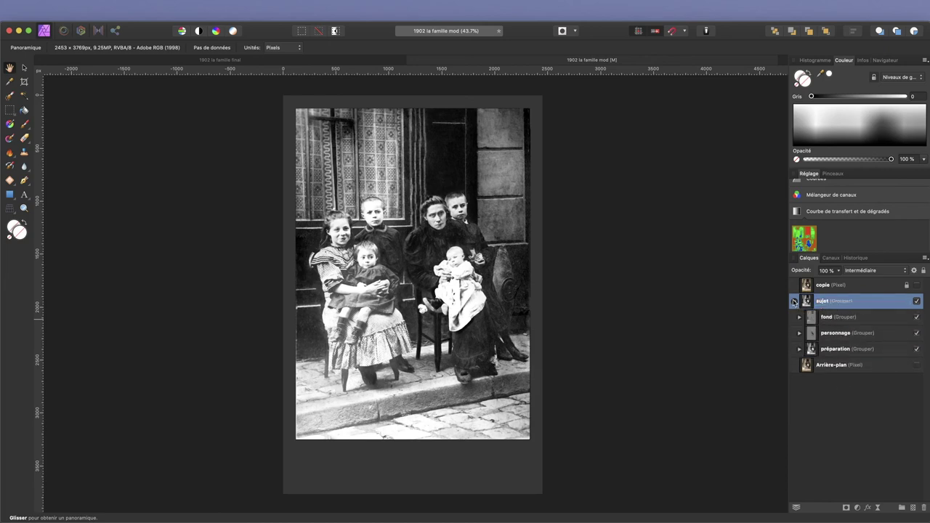
{"action": "left_click", "coordinate": [800, 350]}
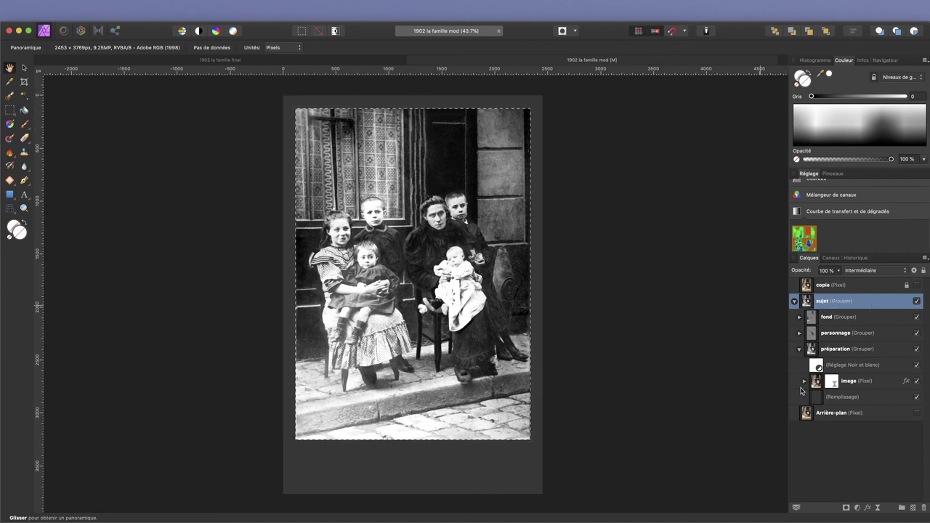
- Mask sujet to the photo selection, deselect, show the copie layer and collapse sujet
{"action": "left_click", "coordinate": [847, 508]}
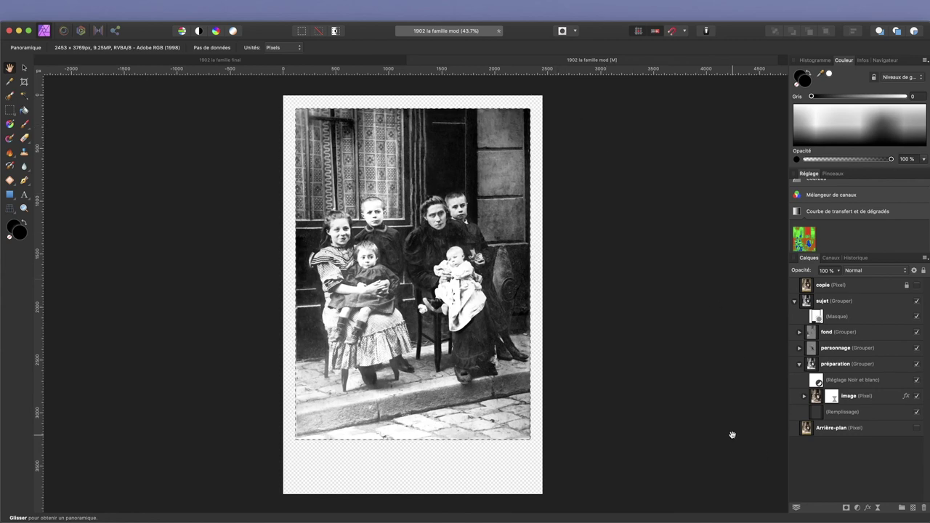
{"action": "key", "text": "ctrl+d"}
{"action": "left_click", "coordinate": [917, 286]}
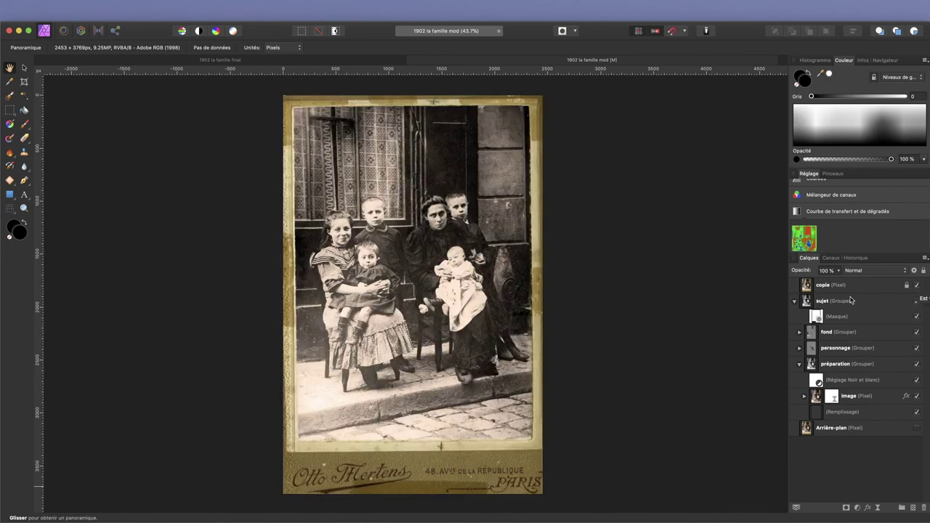
{"action": "left_click", "coordinate": [795, 302]}
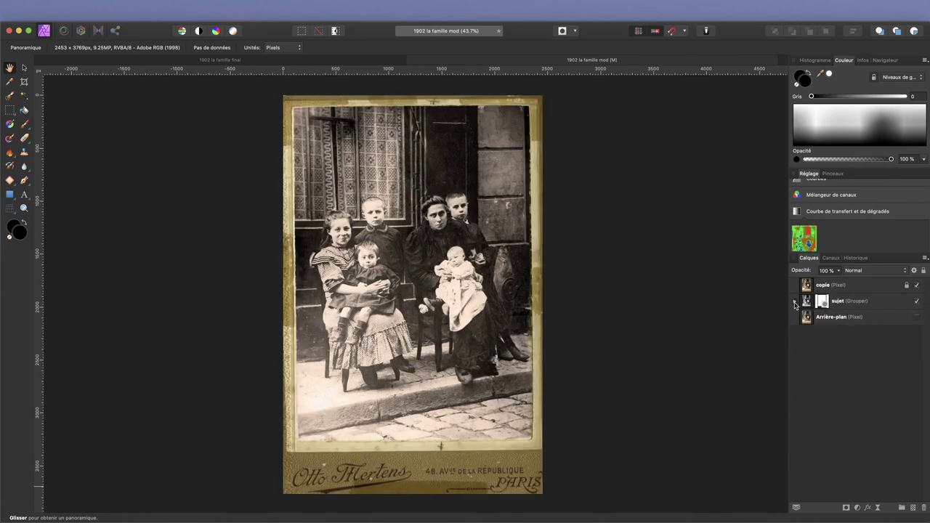
{"action": "left_click", "coordinate": [882, 301]}
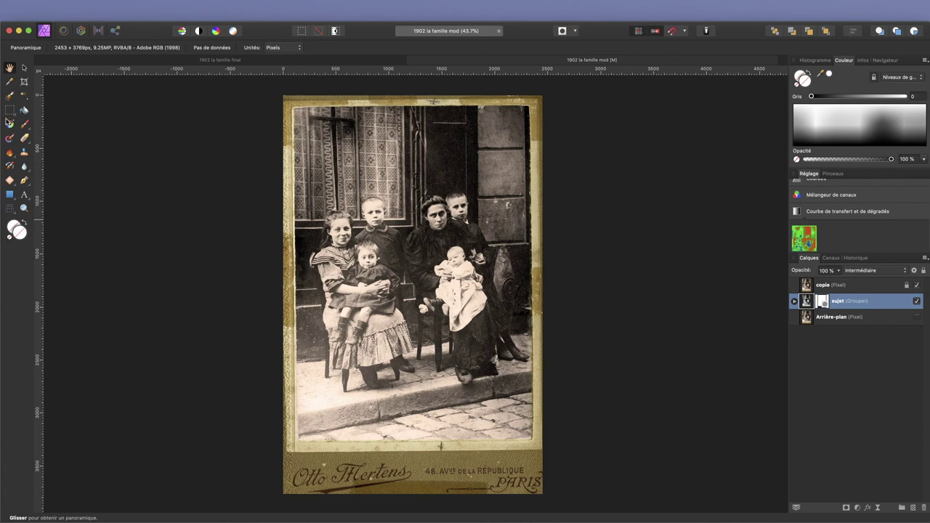
- Sample the card mount's tan colour from the copie layer with the Color Picker
{"action": "left_click", "coordinate": [10, 82]}
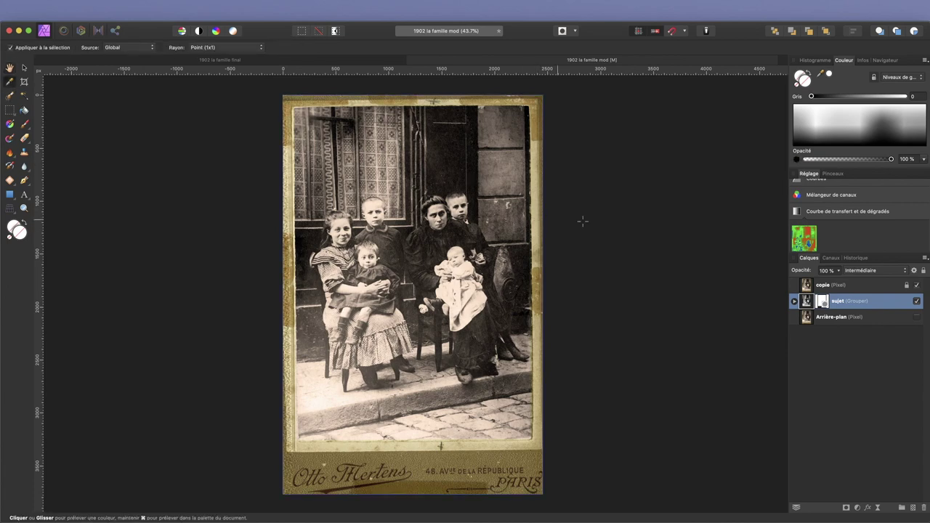
{"action": "left_click", "coordinate": [898, 287]}
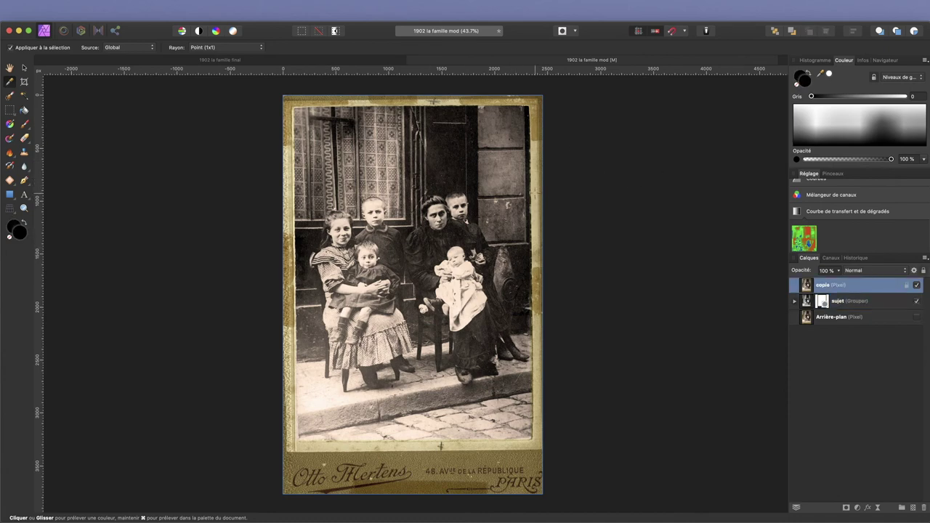
{"action": "left_click", "coordinate": [534, 192]}
- Marquee-select the imprint band at the bottom of the mount
{"action": "left_click", "coordinate": [10, 110]}
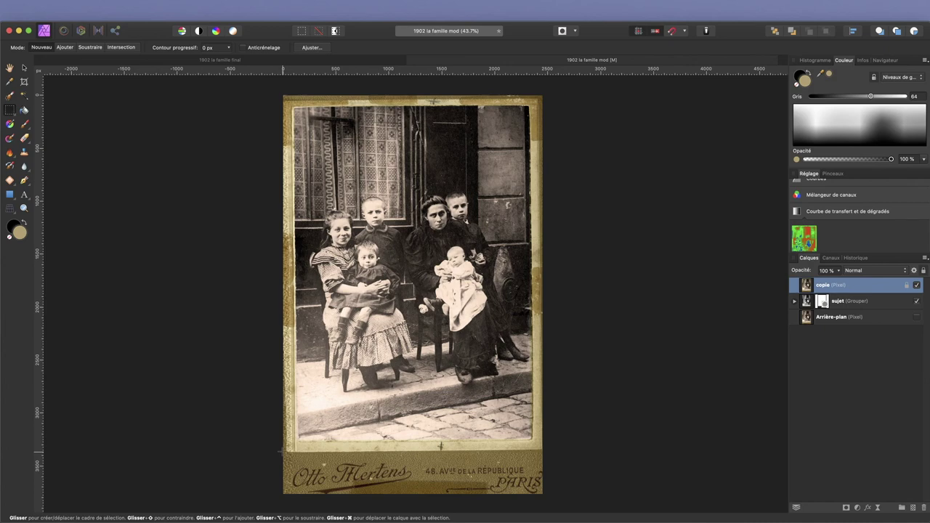
{"action": "left_click_drag", "start_coordinate": [513, 488], "coordinate": [549, 496]}
{"action": "scroll", "coordinate": [549, 497], "scroll_direction": "down", "scroll_amount": 1}
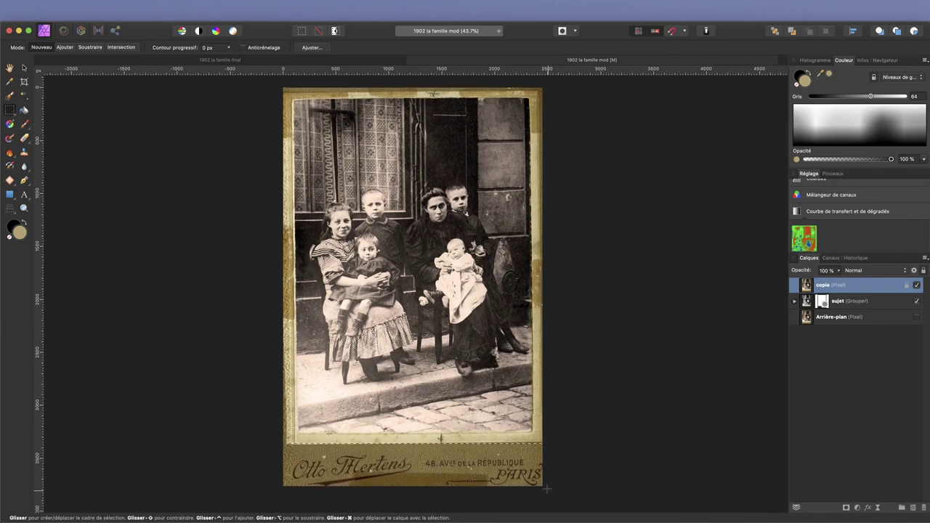
{"action": "left_click_drag", "start_coordinate": [537, 480], "coordinate": [545, 484]}
- Copy the imprint band to a new layer, hide the top copie, and add a pixel layer above Arrière-plan
{"action": "left_click", "coordinate": [875, 325]}
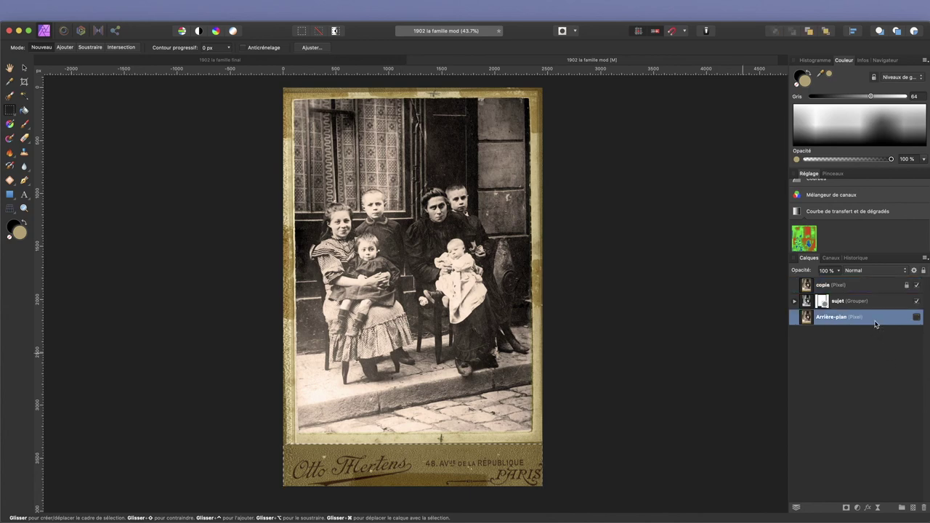
{"action": "left_click", "coordinate": [913, 509]}
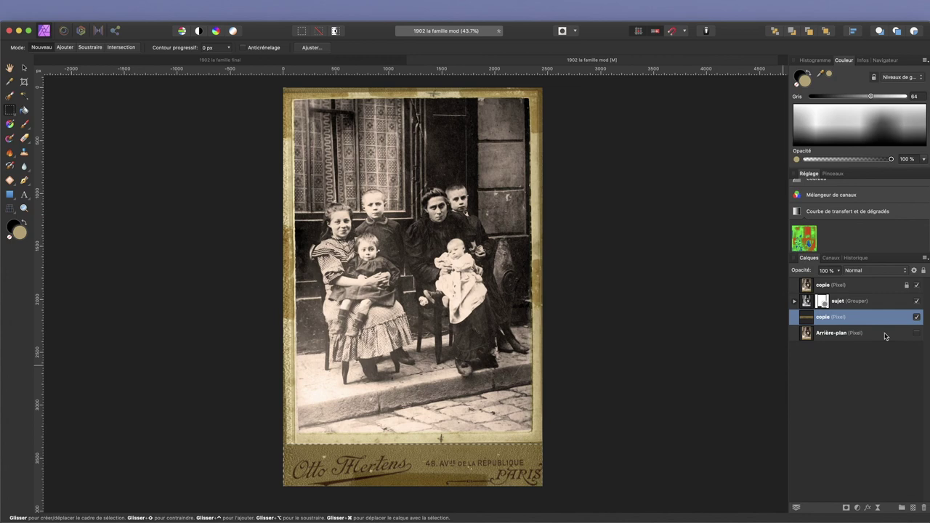
{"action": "left_click", "coordinate": [917, 285]}
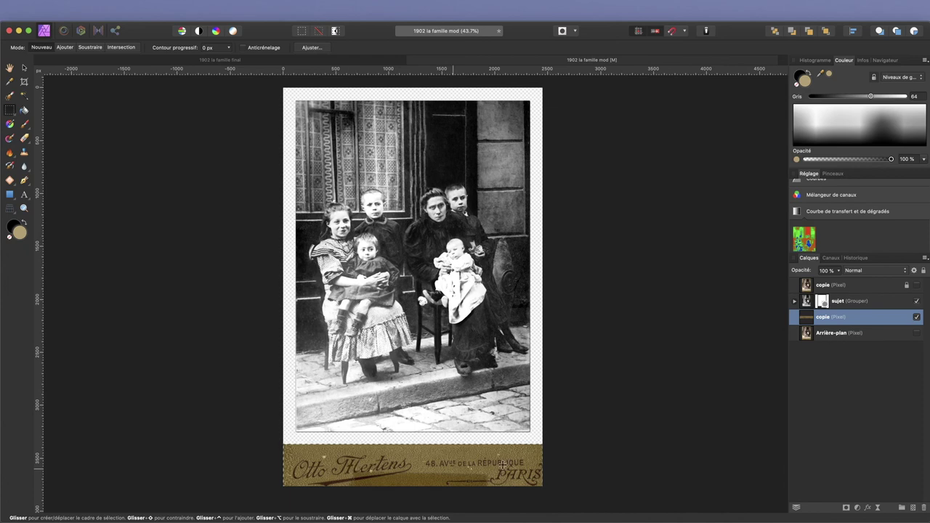
{"action": "left_click", "coordinate": [881, 333]}
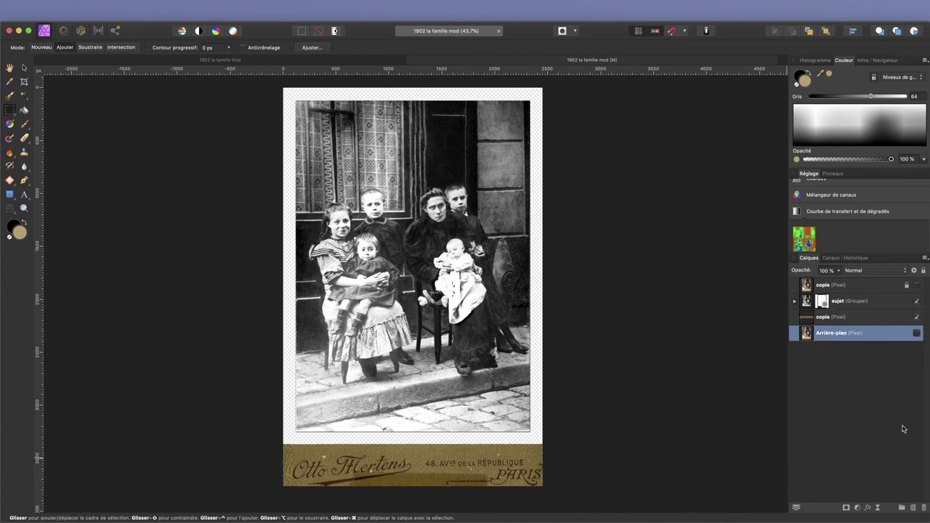
{"action": "left_click", "coordinate": [914, 508]}
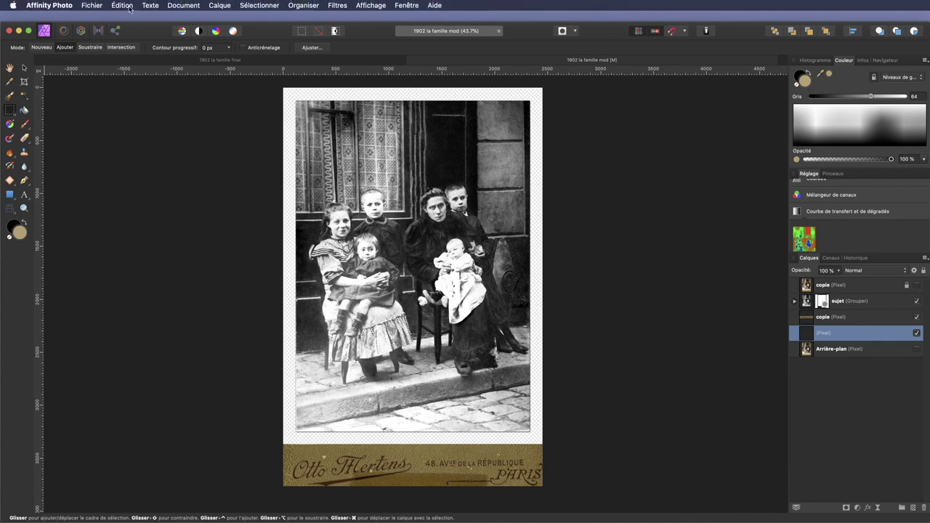
- Fill the new pixel layer with the tan primary colour via Édition > Remplir avec couleur primaire
{"action": "left_click", "coordinate": [122, 6]}
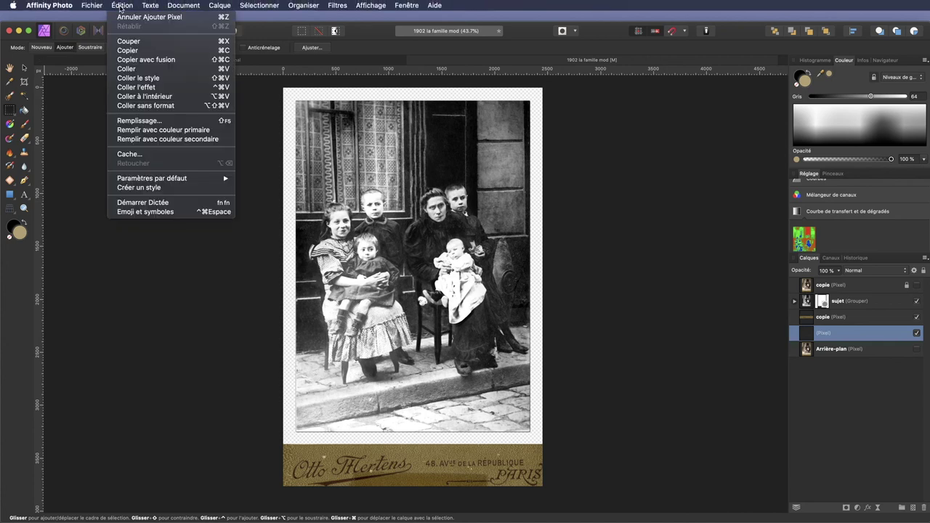
{"action": "left_click", "coordinate": [143, 132]}
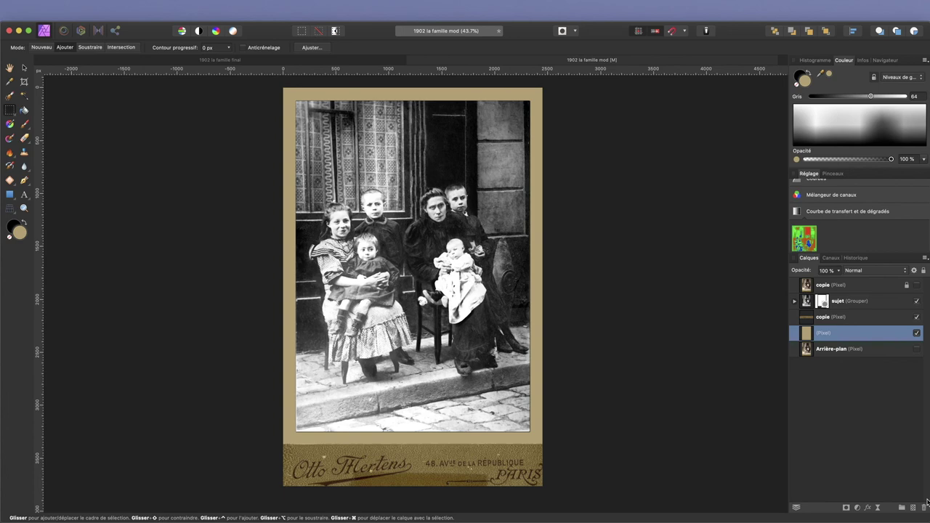
{"action": "left_click", "coordinate": [879, 508]}
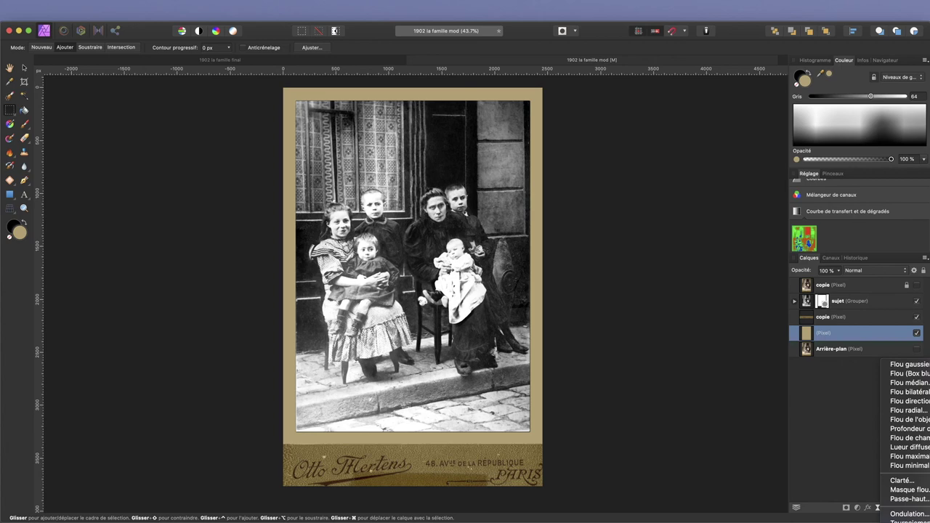
- Add an Ajout de bruit live filter at 80% intensity with Obscurcir blend mode
{"action": "left_click", "coordinate": [905, 521]}
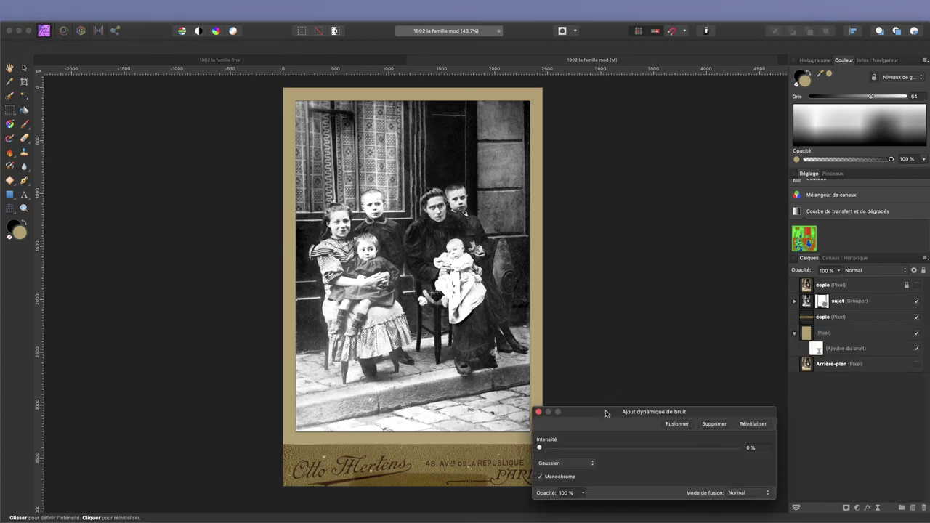
{"action": "left_click_drag", "start_coordinate": [605, 413], "coordinate": [642, 207]}
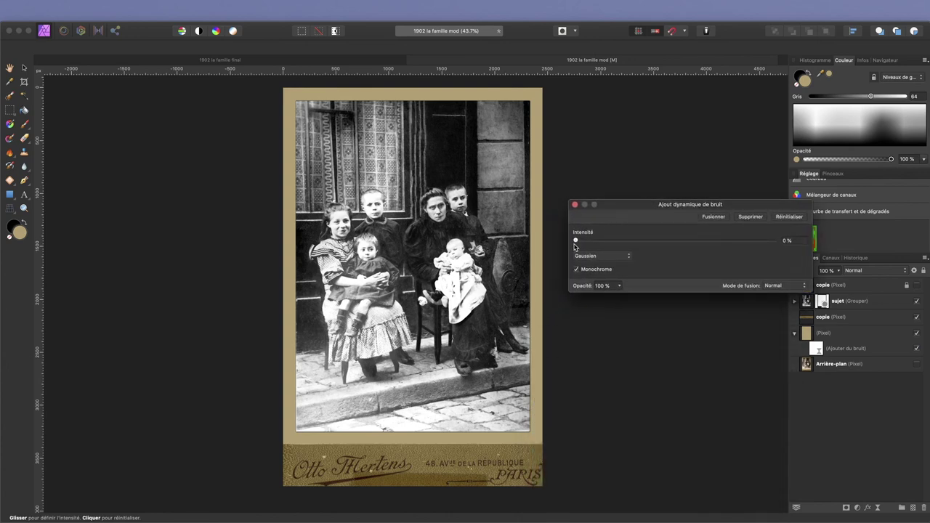
{"action": "left_click_drag", "start_coordinate": [575, 247], "coordinate": [732, 250]}
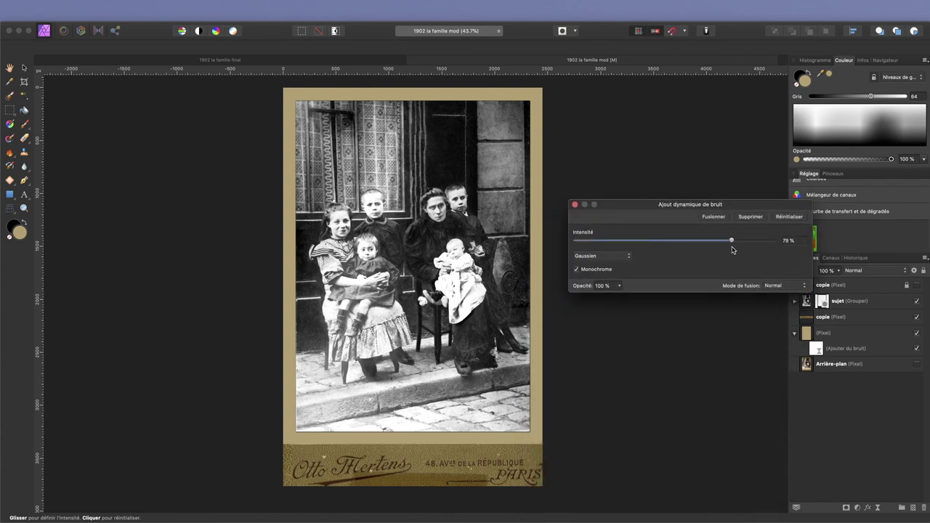
{"action": "left_click_drag", "start_coordinate": [732, 250], "coordinate": [736, 243]}
{"action": "left_click", "coordinate": [784, 286]}
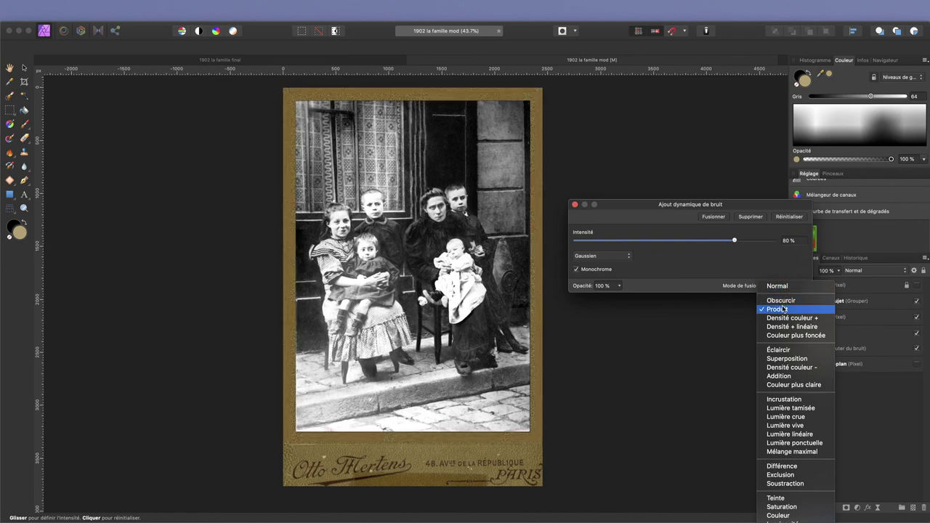
{"action": "left_click", "coordinate": [783, 303]}
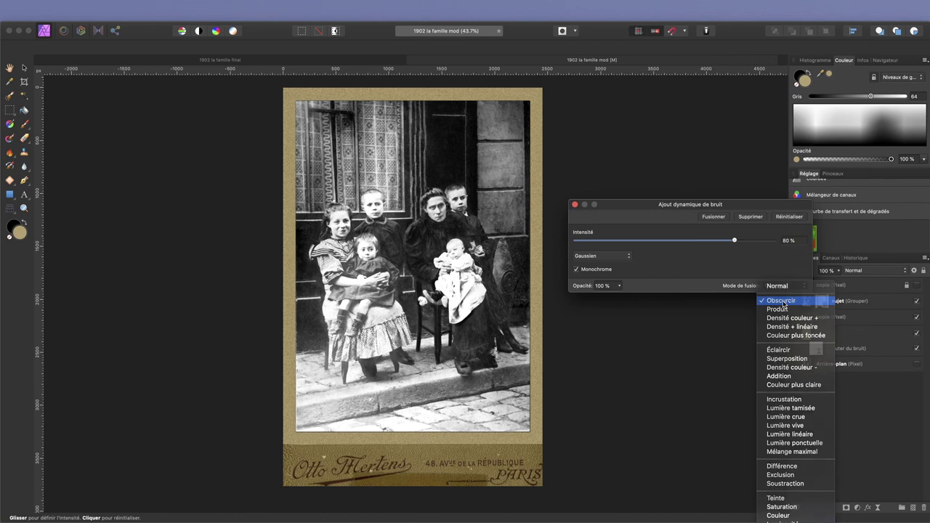
{"action": "left_click", "coordinate": [575, 206]}
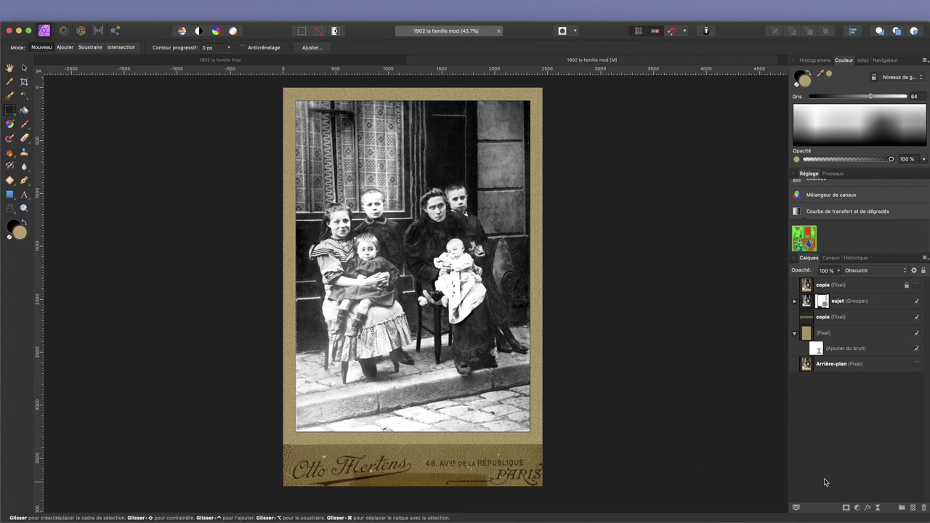
- Rename the tan fill layer 'cadre' and the imprint band layer 'cadre bas'
{"action": "scroll", "coordinate": [558, 320], "scroll_direction": "down", "scroll_amount": 4}
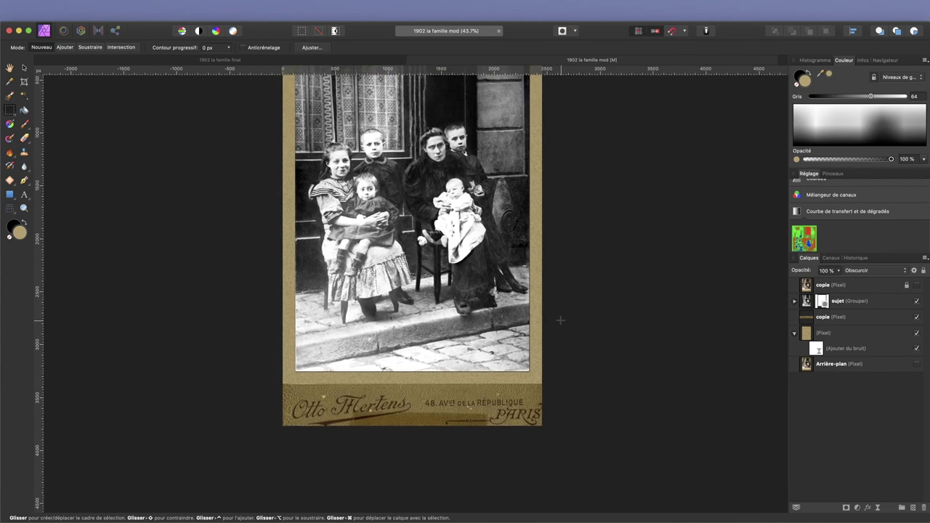
{"action": "left_click", "coordinate": [876, 319]}
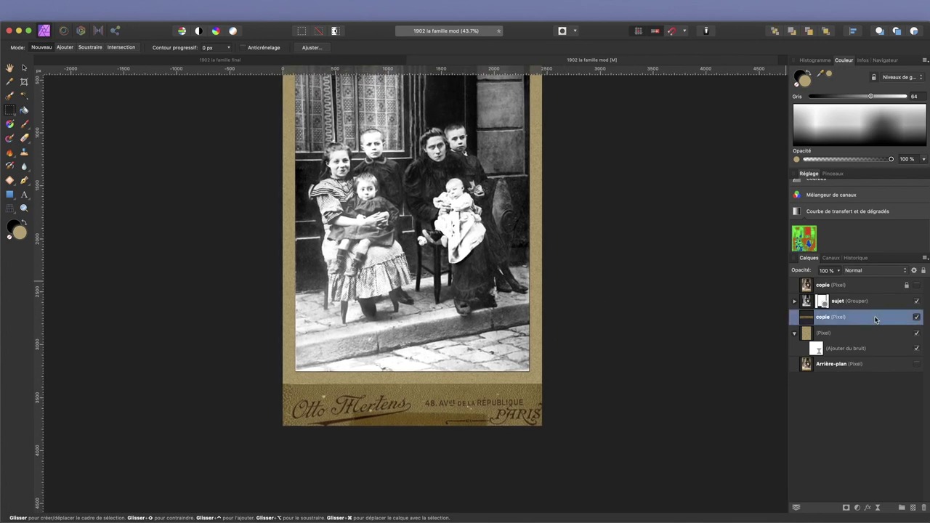
{"action": "left_click", "coordinate": [833, 335]}
{"action": "double_click", "coordinate": [833, 335]}
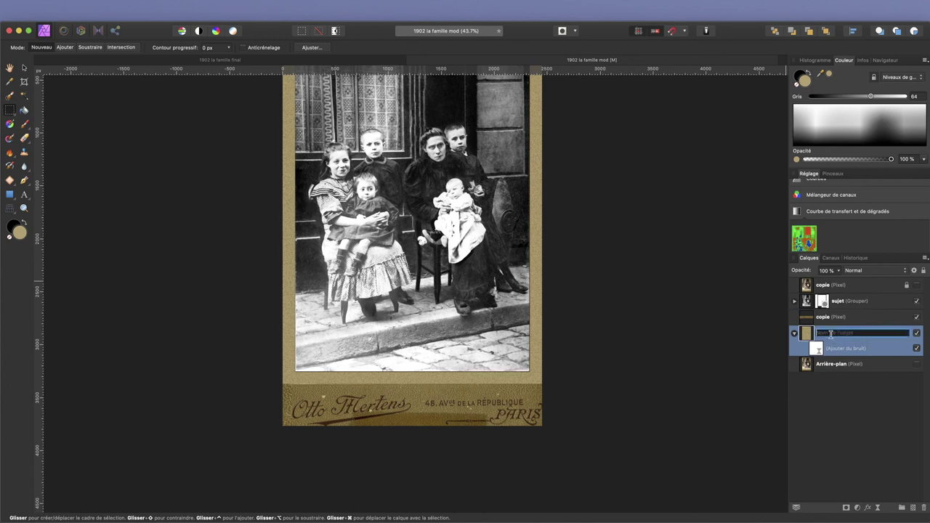
{"action": "type", "text": "cadre"}
{"action": "left_click", "coordinate": [822, 320]}
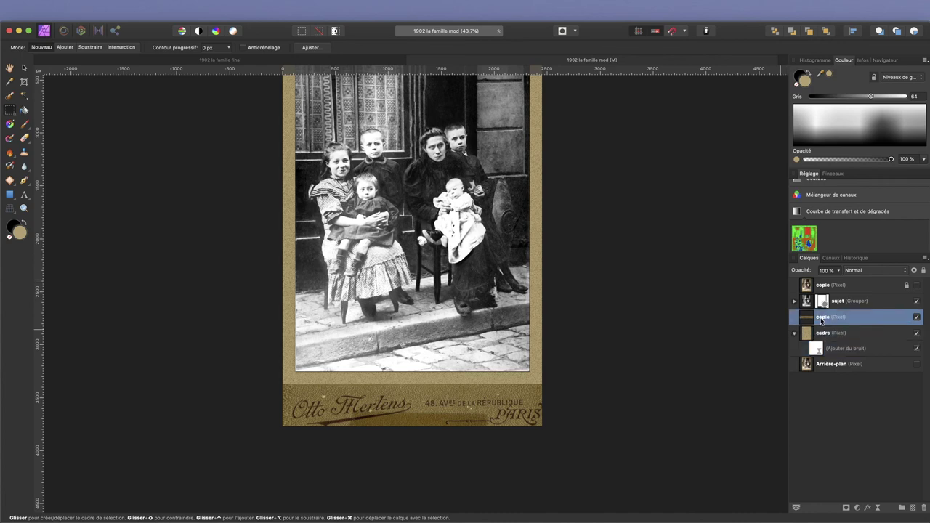
{"action": "double_click", "coordinate": [822, 318]}
{"action": "type", "text": "cadre bas"}
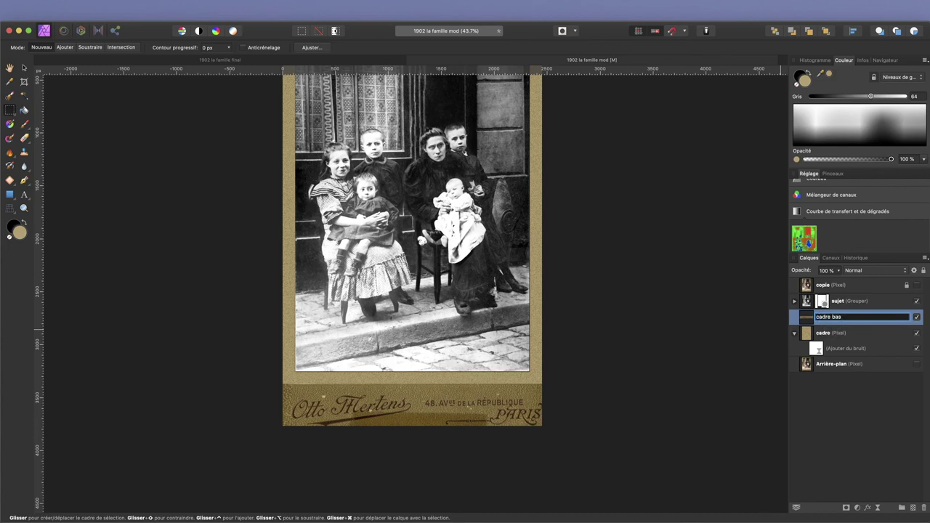
{"action": "left_click", "coordinate": [825, 441]}
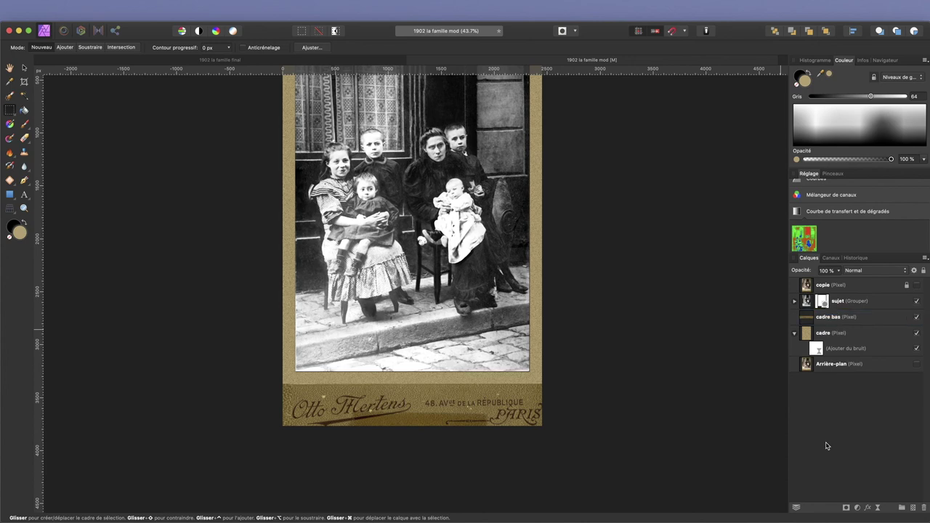
- Collapse the cadre group and insert an empty pixel layer above cadre bas
{"action": "left_click", "coordinate": [796, 334]}
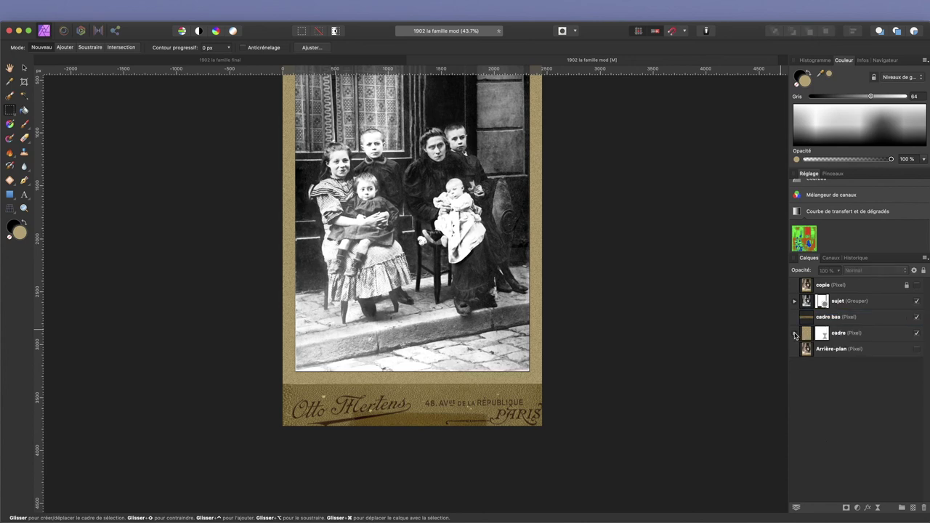
{"action": "left_click", "coordinate": [855, 325]}
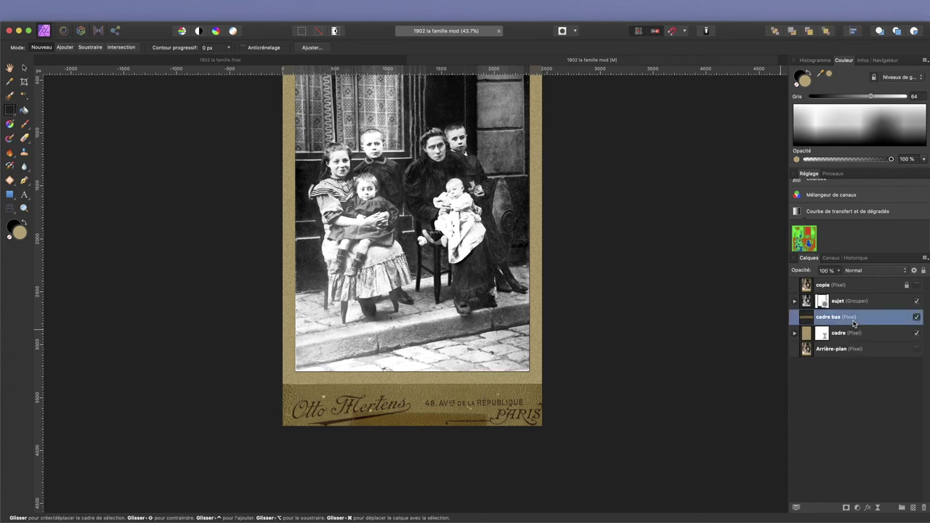
{"action": "left_click", "coordinate": [913, 508]}
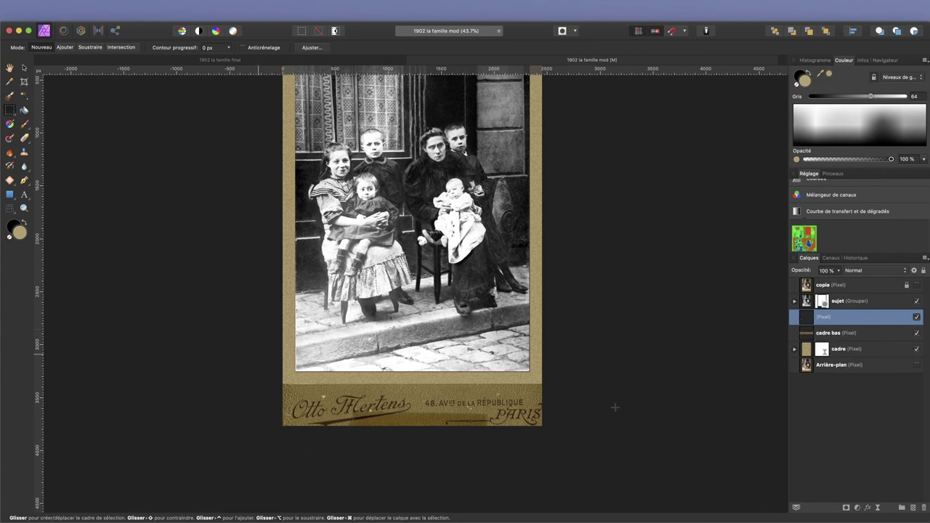
- Rename the new empty layer above 'cadre bas' to 'retouche bas'
{"action": "double_click", "coordinate": [825, 318]}
{"action": "type", "text": "retouche bas"}
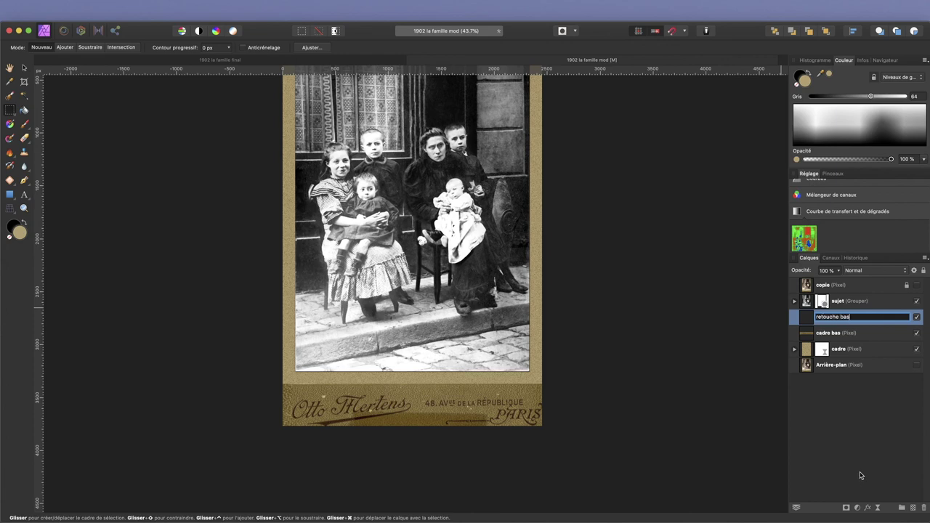
{"action": "left_click", "coordinate": [856, 450]}
{"action": "left_click", "coordinate": [837, 321]}
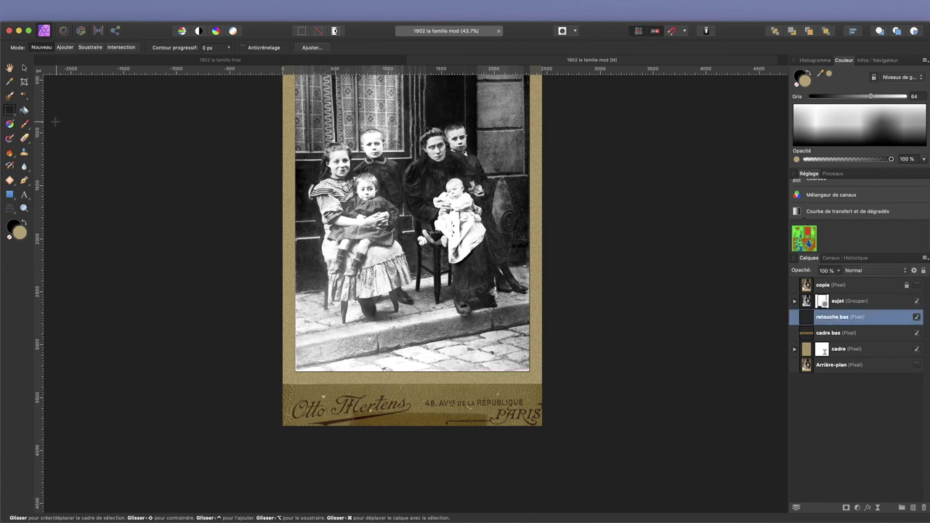
- Choose the Inpainting Brush, sampling from Current Layer & Below
{"action": "left_click", "coordinate": [11, 185]}
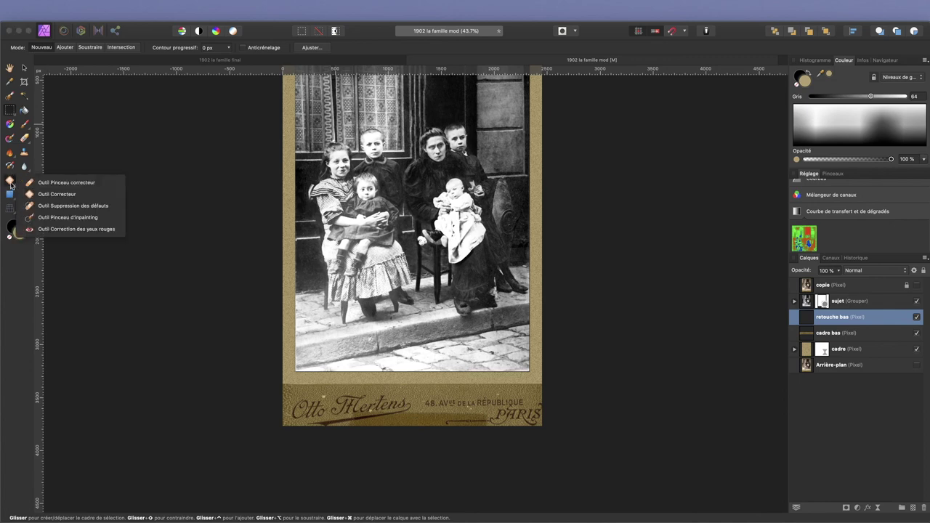
{"action": "left_click", "coordinate": [59, 218]}
{"action": "left_click", "coordinate": [444, 48]}
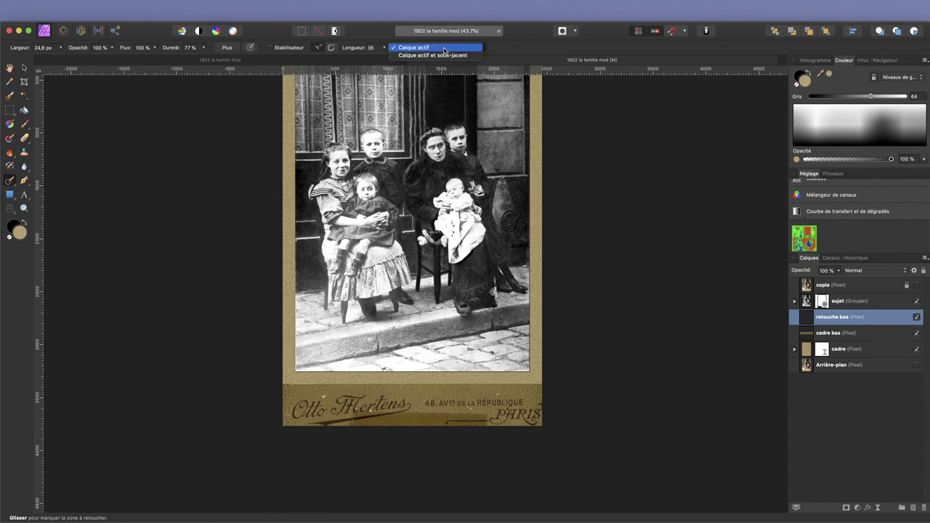
{"action": "left_click", "coordinate": [440, 56]}
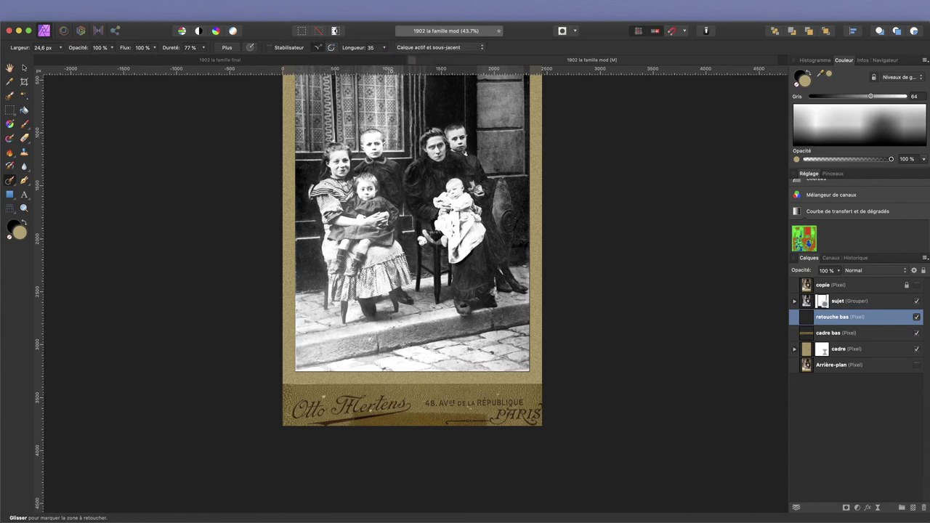
- Zoom in and inpaint light specks on the imprint band and the lettering swash
{"action": "scroll", "coordinate": [412, 291], "scroll_direction": "up", "scroll_amount": 3}
{"action": "scroll", "coordinate": [413, 291], "scroll_direction": "up", "scroll_amount": 2}
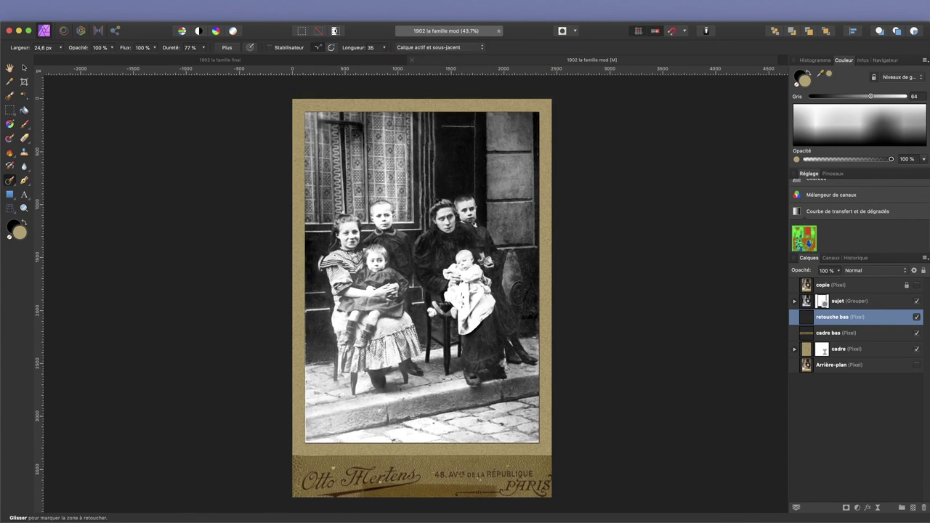
{"action": "scroll", "coordinate": [433, 423], "scroll_direction": "up", "scroll_amount": 3}
{"action": "scroll", "coordinate": [433, 424], "scroll_direction": "down", "scroll_amount": 5}
{"action": "scroll", "coordinate": [433, 423], "scroll_direction": "down", "scroll_amount": 3}
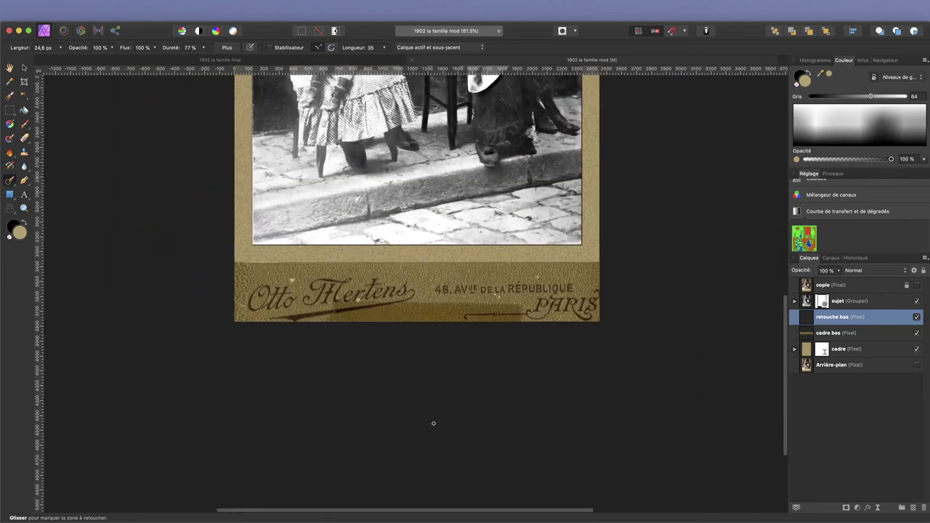
{"action": "scroll", "coordinate": [433, 423], "scroll_direction": "down", "scroll_amount": 3}
{"action": "scroll", "coordinate": [433, 423], "scroll_direction": "up", "scroll_amount": 3}
{"action": "scroll", "coordinate": [433, 423], "scroll_direction": "up", "scroll_amount": 1}
{"action": "scroll", "coordinate": [433, 423], "scroll_direction": "up", "scroll_amount": 2}
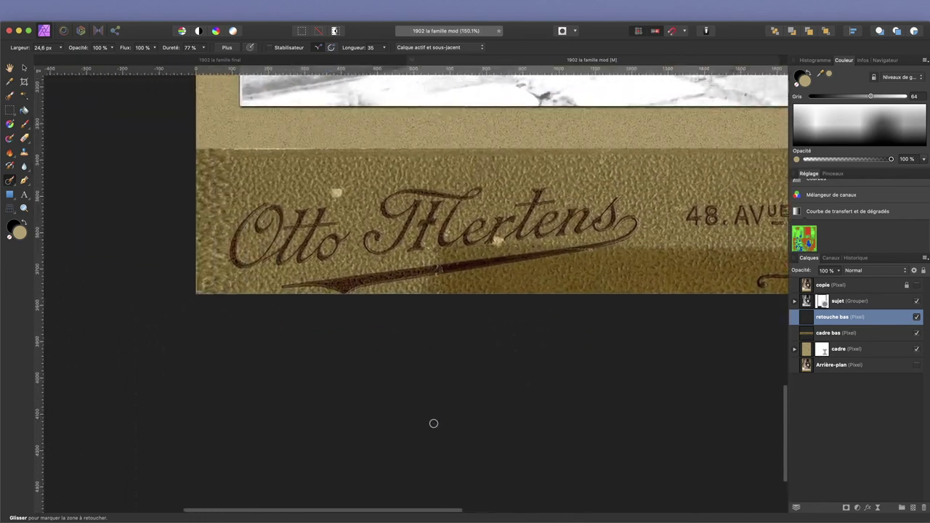
{"action": "scroll", "coordinate": [434, 423], "scroll_direction": "up", "scroll_amount": 2}
{"action": "scroll", "coordinate": [433, 423], "scroll_direction": "left", "scroll_amount": 2}
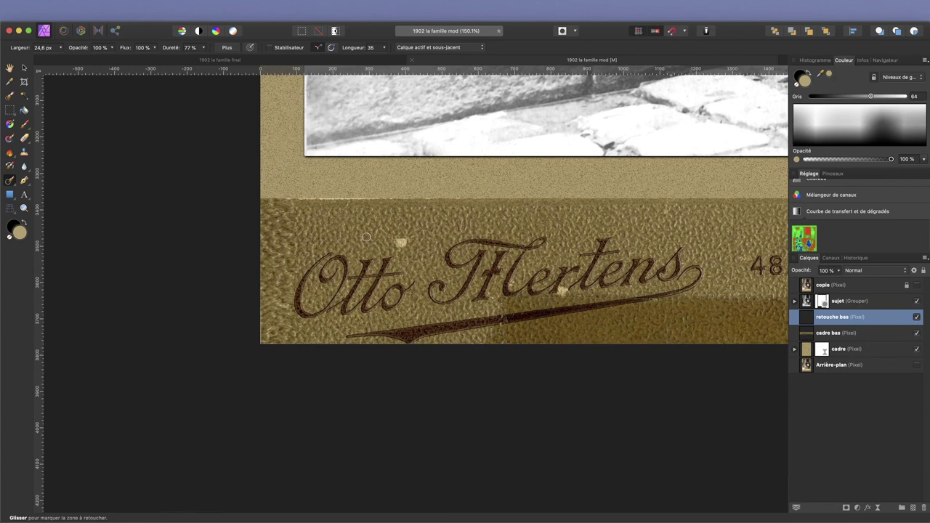
{"action": "left_click_drag", "start_coordinate": [398, 242], "coordinate": [406, 241]}
{"action": "left_click_drag", "start_coordinate": [561, 293], "coordinate": [562, 292]}
{"action": "left_click_drag", "start_coordinate": [579, 296], "coordinate": [589, 296]}
- Inpaint the specks above RÉPUBLIQUE, on the word LA and left of 48
{"action": "scroll", "coordinate": [513, 281], "scroll_direction": "right", "scroll_amount": 5}
{"action": "scroll", "coordinate": [514, 281], "scroll_direction": "right", "scroll_amount": 3}
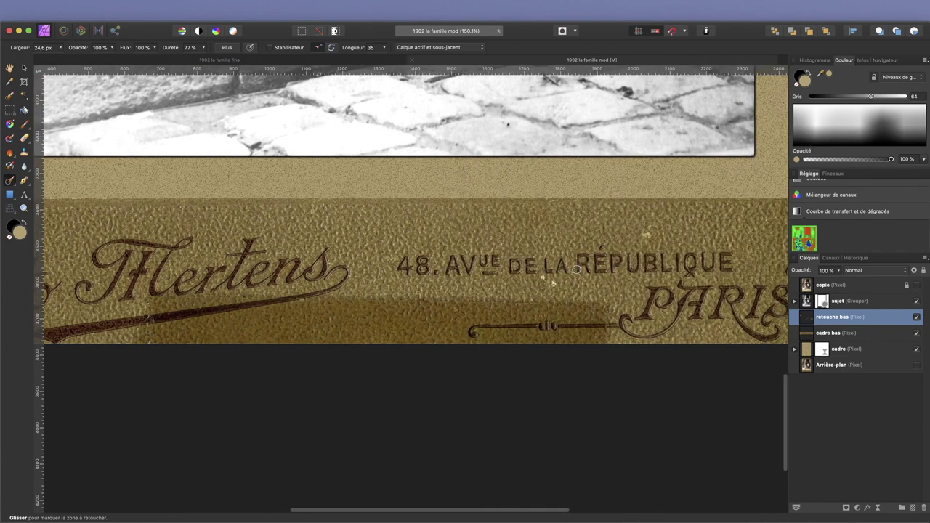
{"action": "left_click_drag", "start_coordinate": [628, 233], "coordinate": [646, 235]}
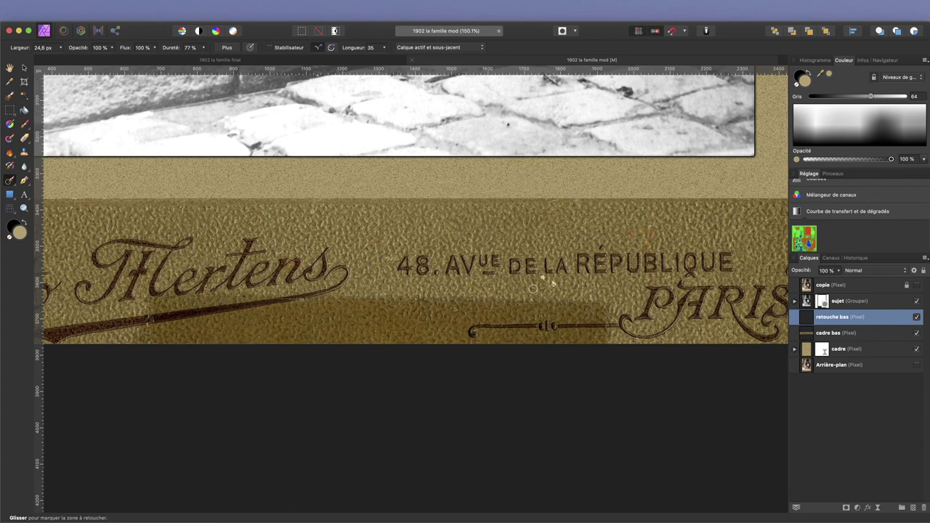
{"action": "left_click_drag", "start_coordinate": [542, 277], "coordinate": [556, 285]}
{"action": "scroll", "coordinate": [558, 292], "scroll_direction": "right", "scroll_amount": 5}
{"action": "scroll", "coordinate": [569, 296], "scroll_direction": "right", "scroll_amount": 3}
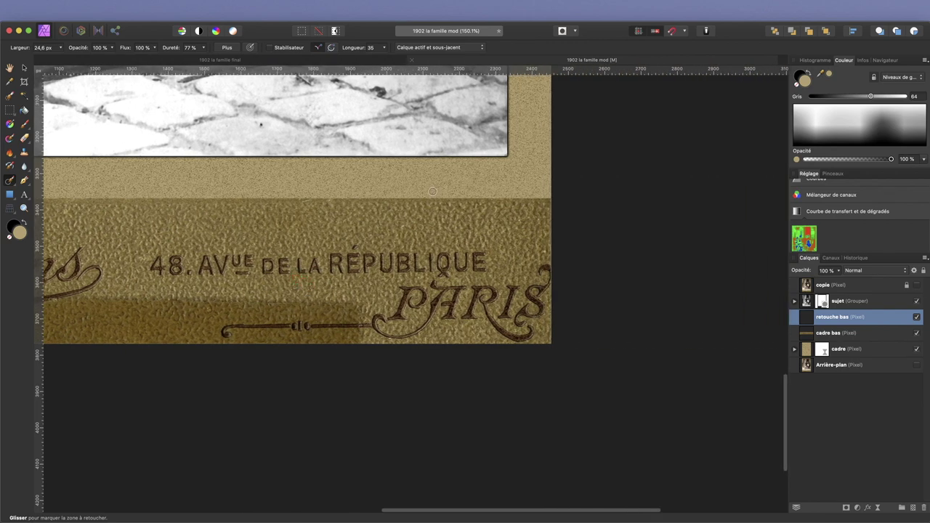
{"action": "scroll", "coordinate": [428, 193], "scroll_direction": "left", "scroll_amount": 4}
{"action": "scroll", "coordinate": [424, 196], "scroll_direction": "left", "scroll_amount": 3}
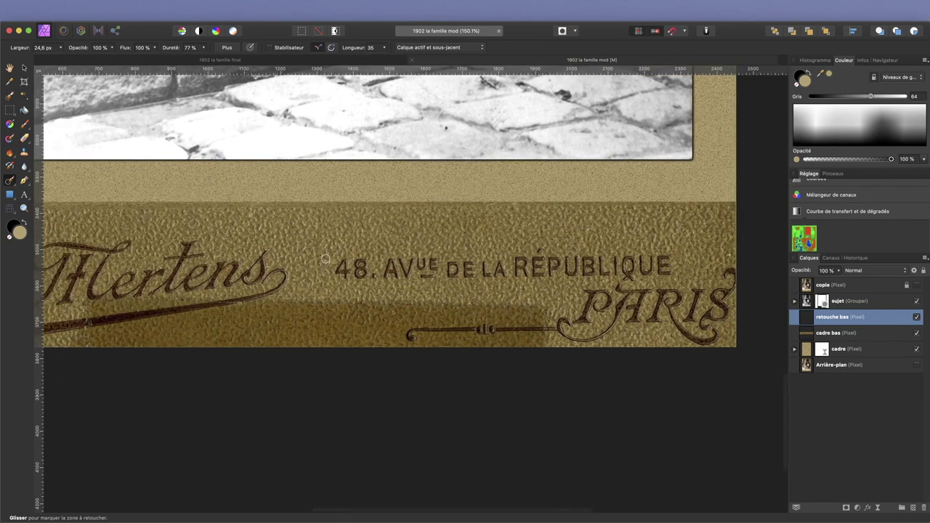
{"action": "left_click_drag", "start_coordinate": [334, 263], "coordinate": [328, 261]}
{"action": "scroll", "coordinate": [337, 219], "scroll_direction": "down", "scroll_amount": 5}
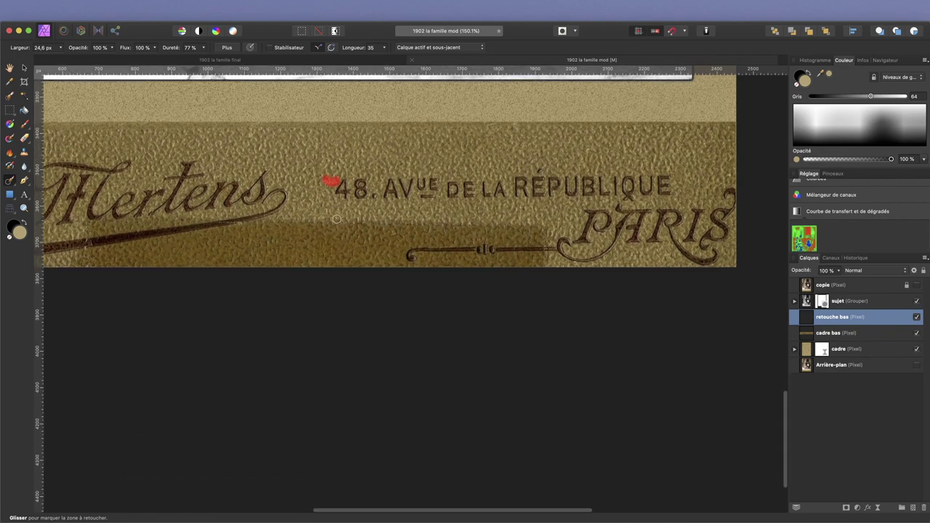
{"action": "scroll", "coordinate": [337, 219], "scroll_direction": "left", "scroll_amount": 10}
{"action": "scroll", "coordinate": [337, 219], "scroll_direction": "up", "scroll_amount": 2}
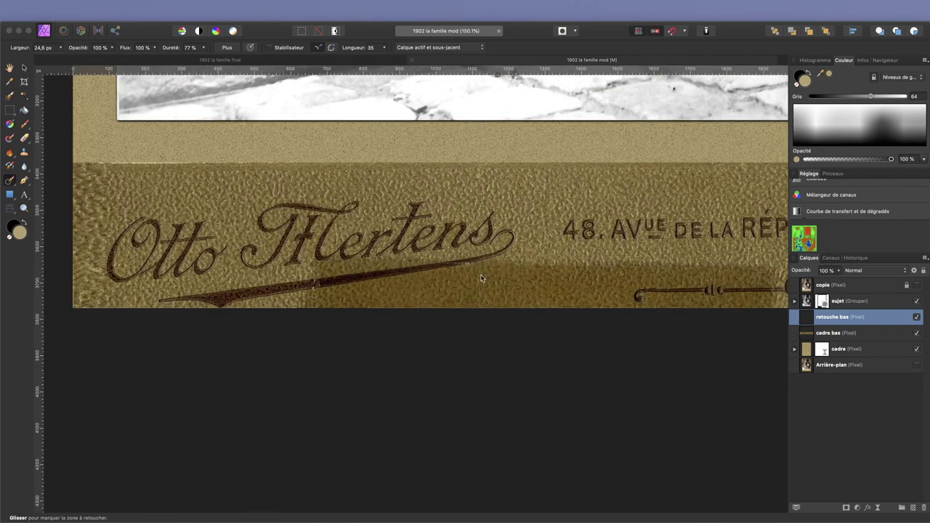
{"action": "left_click", "coordinate": [24, 154]}
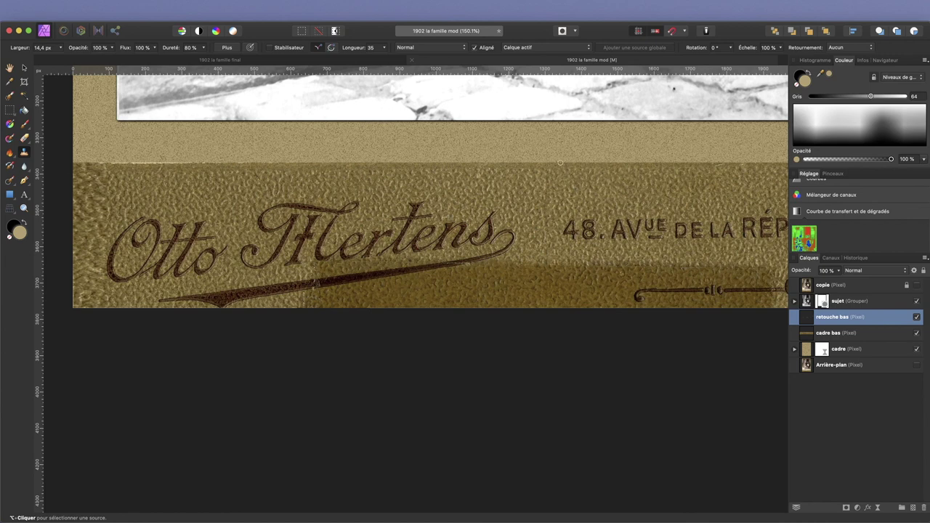
- Set the Clone Brush to Current Layer & Below, sourcing clean card texture at about 67 px
{"action": "left_click", "coordinate": [551, 47]}
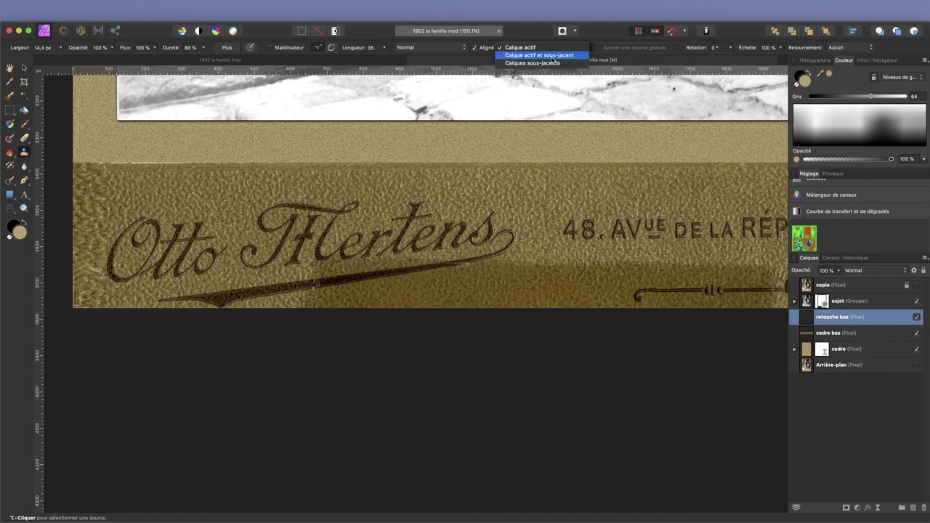
{"action": "left_click", "coordinate": [554, 56]}
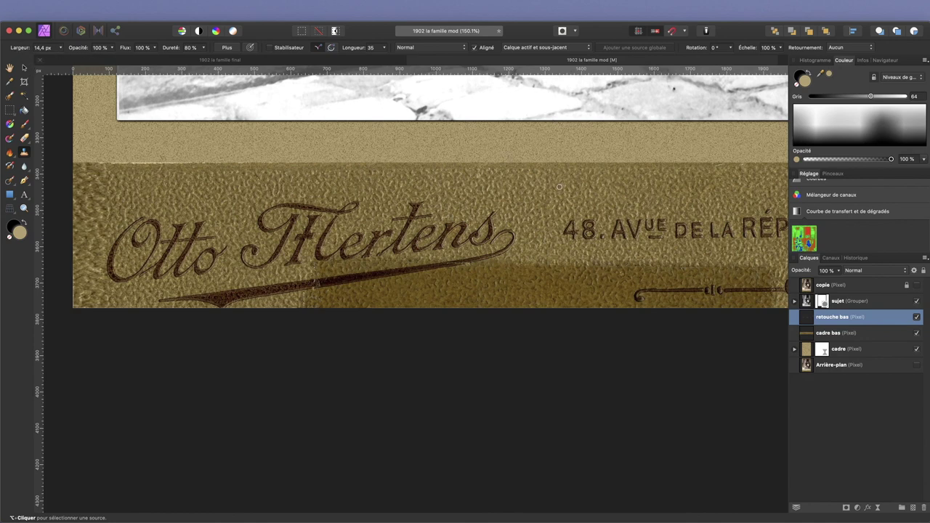
{"action": "left_click", "coordinate": [530, 188], "text": "alt"}
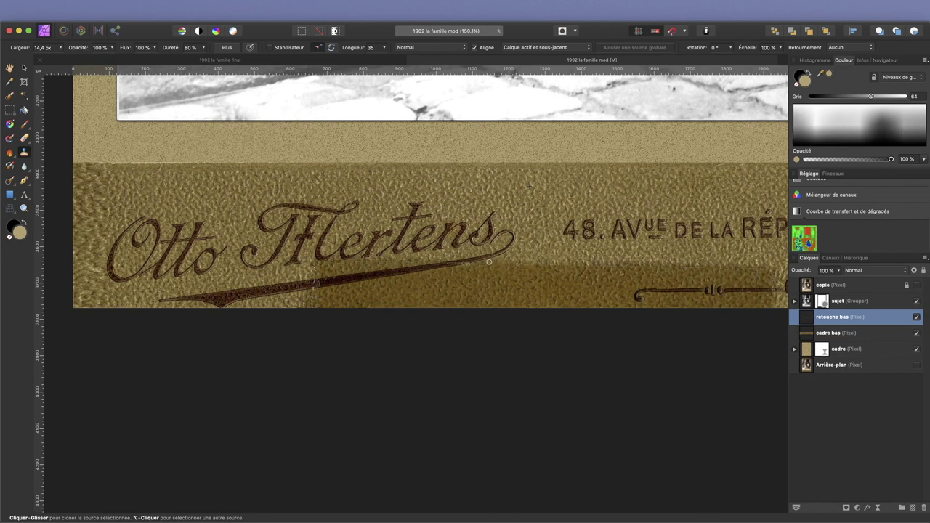
{"action": "mouse_move", "coordinate": [493, 269]}
{"action": "left_mouse_down"}
{"action": "mouse_move", "coordinate": [499, 277]}
{"action": "mouse_move", "coordinate": [496, 270]}
{"action": "left_mouse_up"}
- Clone card texture over the dark patches and shadow along the underline
{"action": "scroll", "coordinate": [536, 199], "scroll_direction": "left", "scroll_amount": 2}
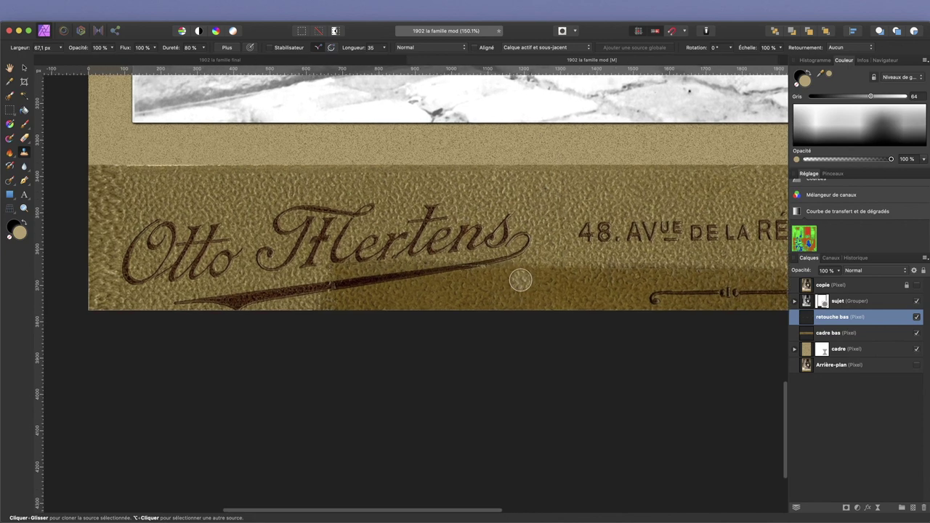
{"action": "left_click_drag", "start_coordinate": [504, 272], "coordinate": [753, 268]}
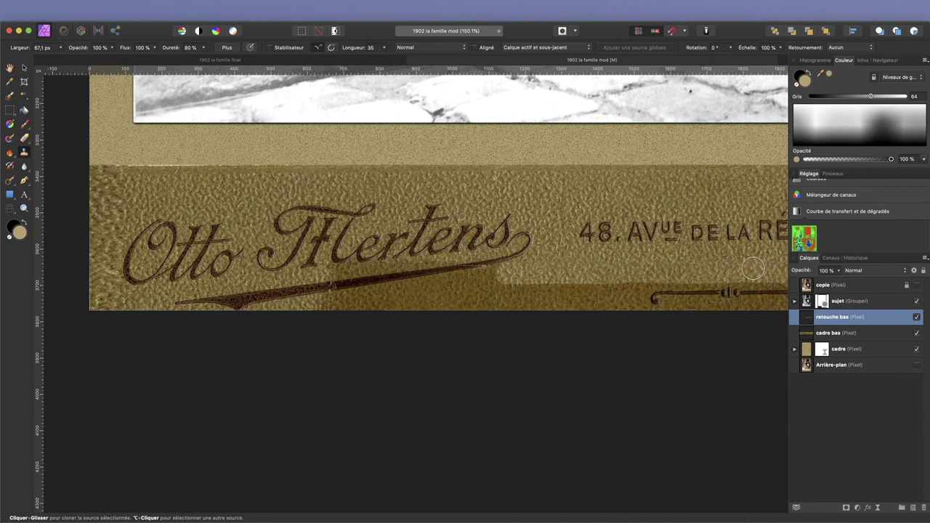
{"action": "scroll", "coordinate": [753, 268], "scroll_direction": "right", "scroll_amount": 5}
{"action": "mouse_move", "coordinate": [574, 278]}
{"action": "left_mouse_down"}
{"action": "mouse_move", "coordinate": [375, 283]}
{"action": "mouse_move", "coordinate": [370, 303]}
{"action": "left_mouse_up"}
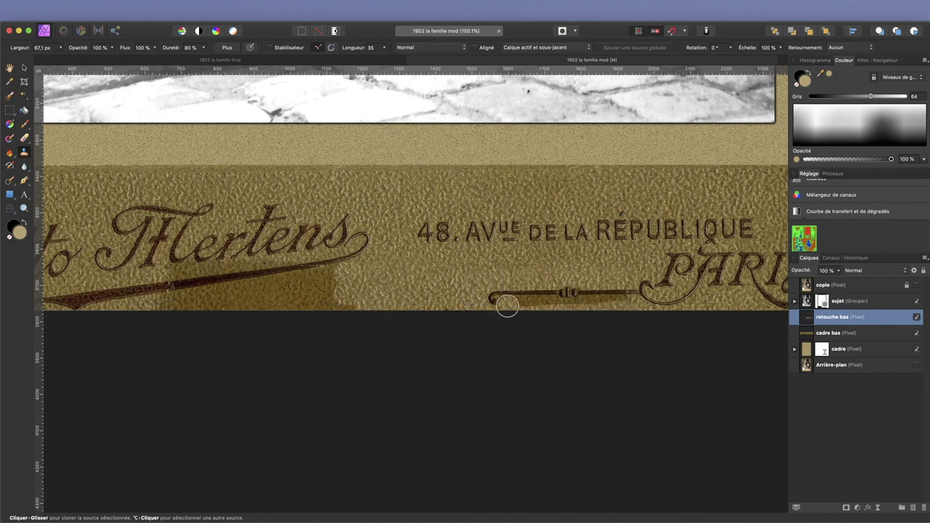
{"action": "left_click_drag", "start_coordinate": [507, 305], "coordinate": [630, 307]}
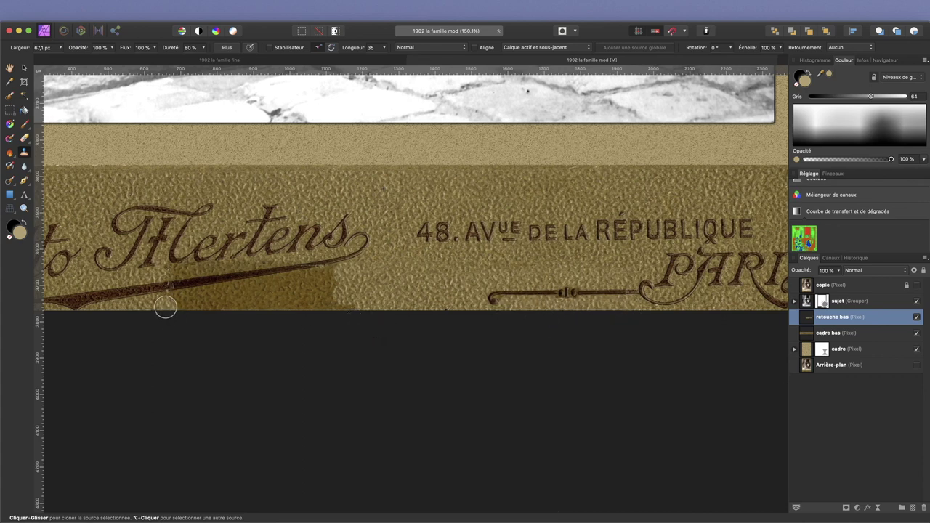
- Undo a stray stroke and cover the dark smudge under the Mertens underline with a smaller brush
{"action": "mouse_move", "coordinate": [322, 278]}
{"action": "left_mouse_down"}
{"action": "mouse_move", "coordinate": [336, 275]}
{"action": "mouse_move", "coordinate": [348, 289]}
{"action": "left_mouse_up"}
{"action": "key", "text": "super+z"}
{"action": "key", "text": "super+z"}
{"action": "key", "text": "bracketleft"}
{"action": "key", "text": "bracketleft"}
{"action": "key", "text": "bracketleft"}
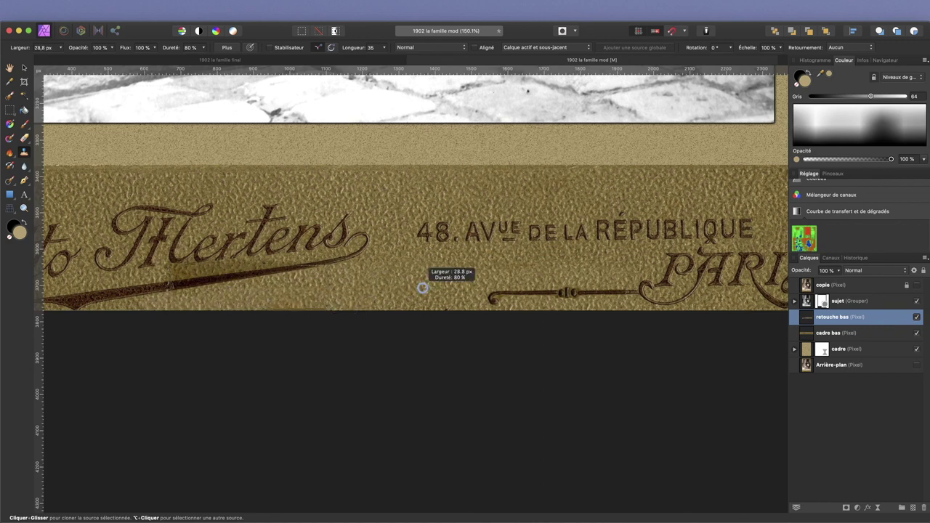
{"action": "left_click_drag", "start_coordinate": [161, 276], "coordinate": [214, 265]}
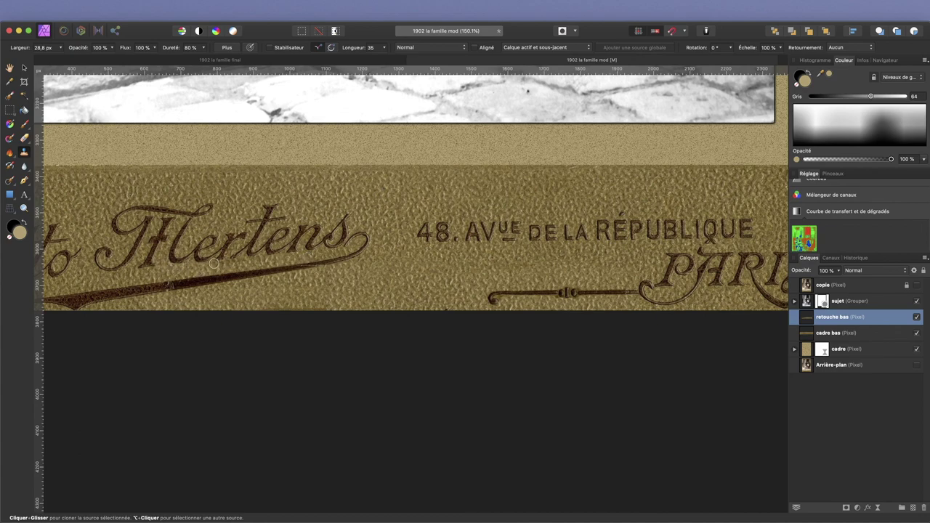
{"action": "scroll", "coordinate": [364, 269], "scroll_direction": "left", "scroll_amount": 2}
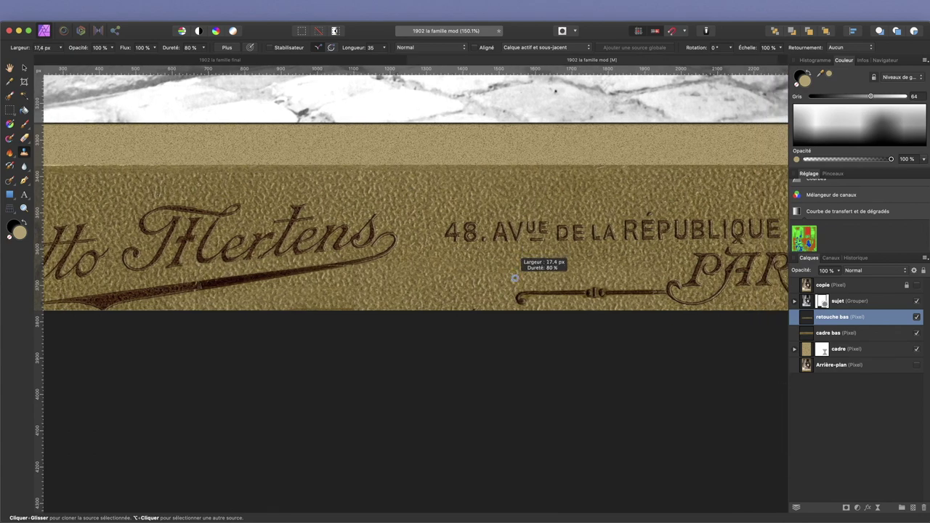
{"action": "scroll", "coordinate": [515, 278], "scroll_direction": "up", "scroll_amount": 5}
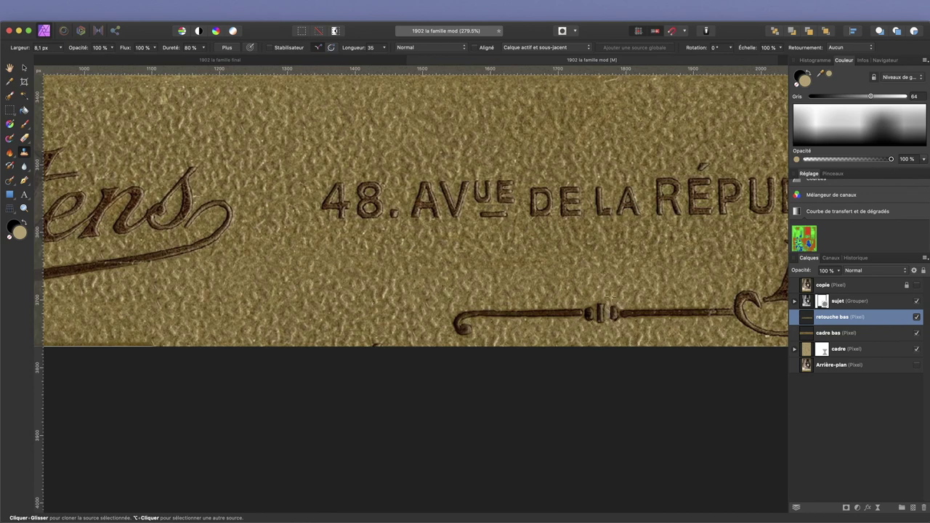
- Shrink the brush to 4.5 px, scan the Otto Mertens imprint, then zoom to fit the document
{"action": "key", "text": "bracketleft"}
{"action": "key", "text": "bracketleft"}
{"action": "scroll", "coordinate": [492, 338], "scroll_direction": "left", "scroll_amount": 4}
{"action": "scroll", "coordinate": [436, 305], "scroll_direction": "left", "scroll_amount": 5}
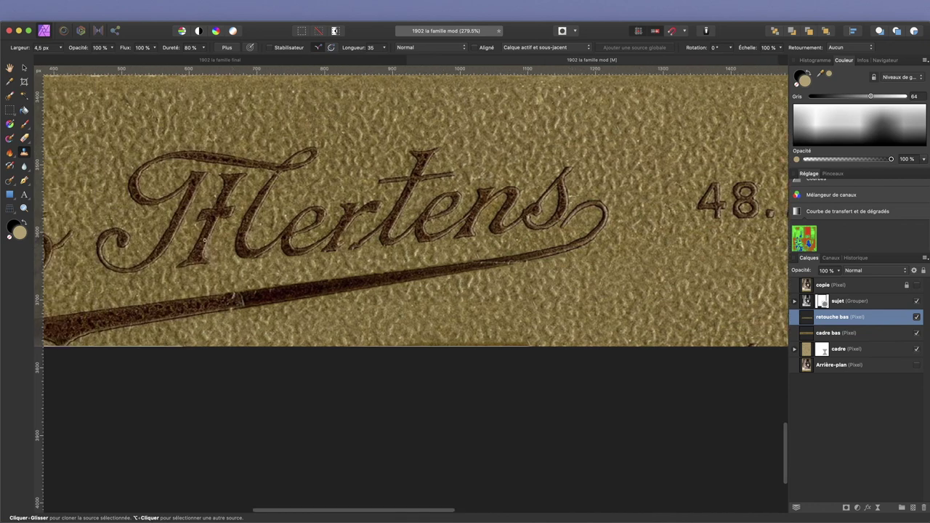
{"action": "scroll", "coordinate": [205, 240], "scroll_direction": "left", "scroll_amount": 3}
{"action": "scroll", "coordinate": [512, 284], "scroll_direction": "right", "scroll_amount": 2}
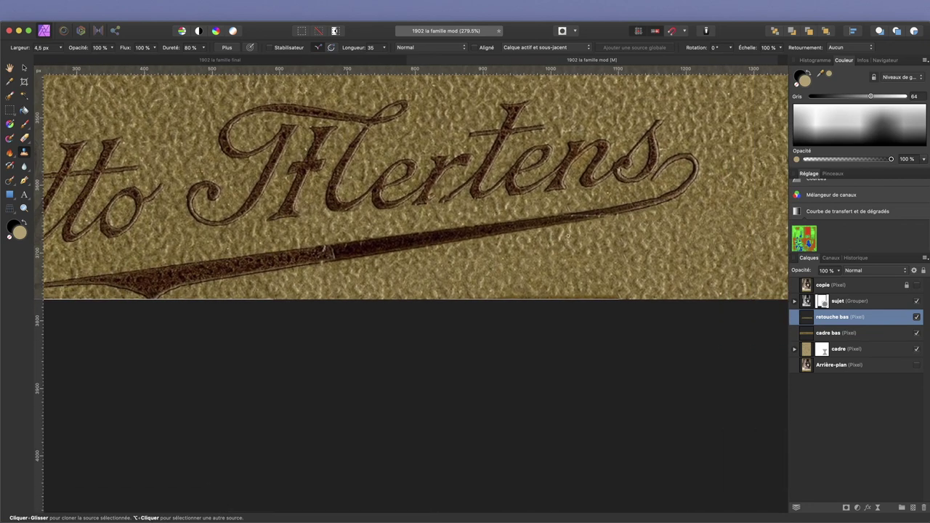
{"action": "scroll", "coordinate": [582, 235], "scroll_direction": "right", "scroll_amount": 5}
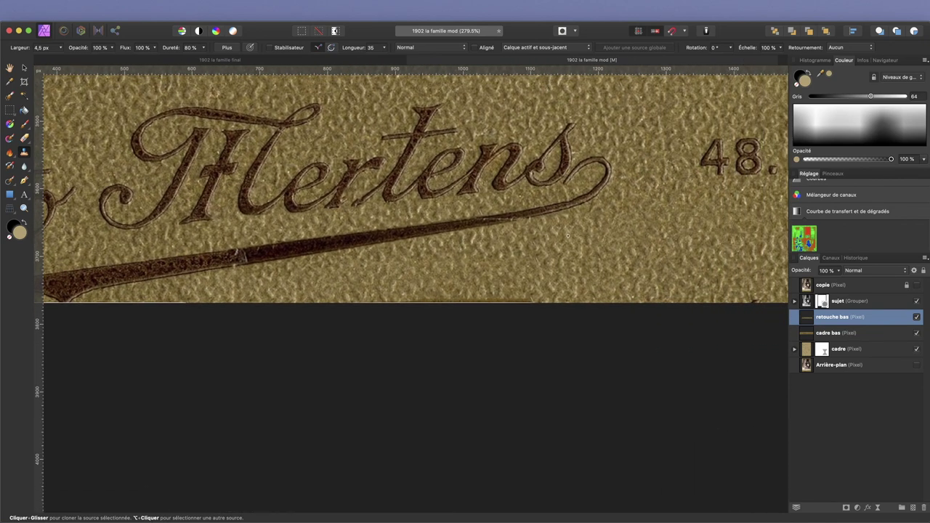
{"action": "key", "text": "super+0"}
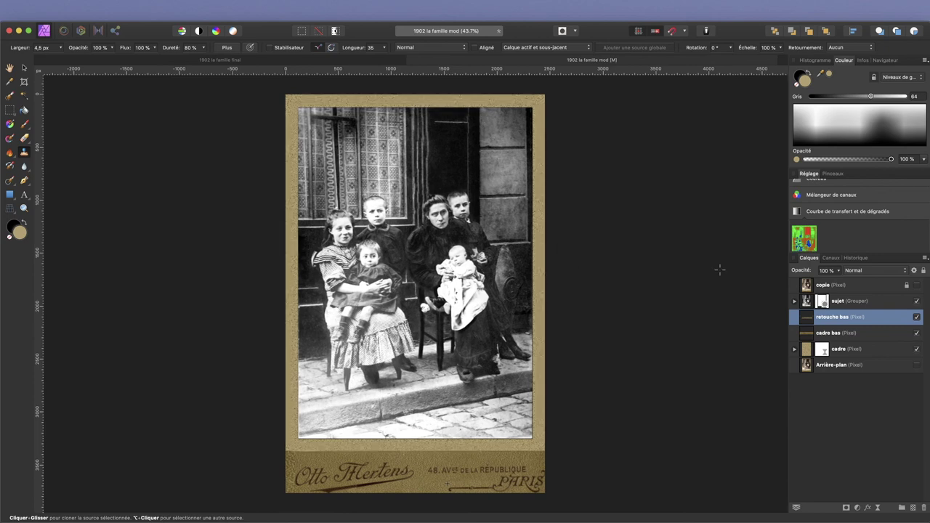
- Add an outer shadow to the sujet group: 59% opacity, 37,7 px radius, 29,4 px offset
{"action": "left_click", "coordinate": [885, 303]}
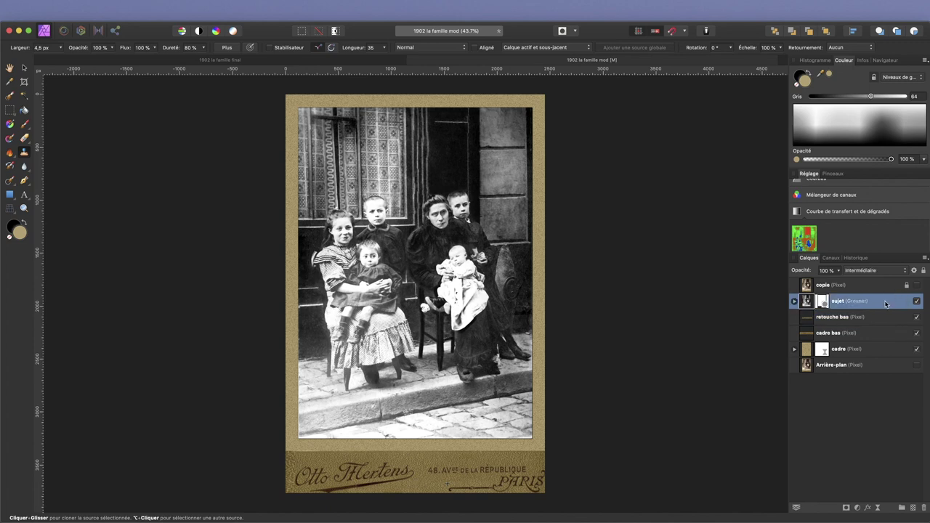
{"action": "left_click", "coordinate": [870, 509]}
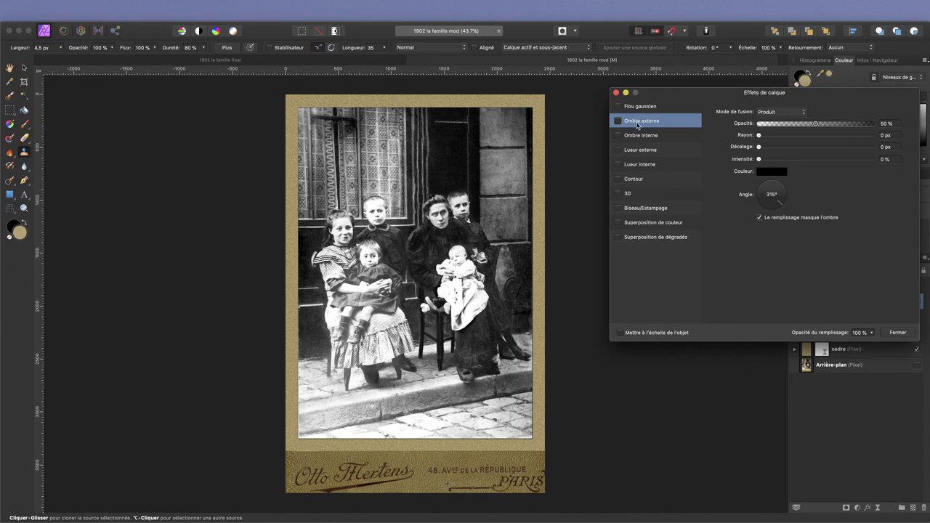
{"action": "left_click", "coordinate": [619, 121]}
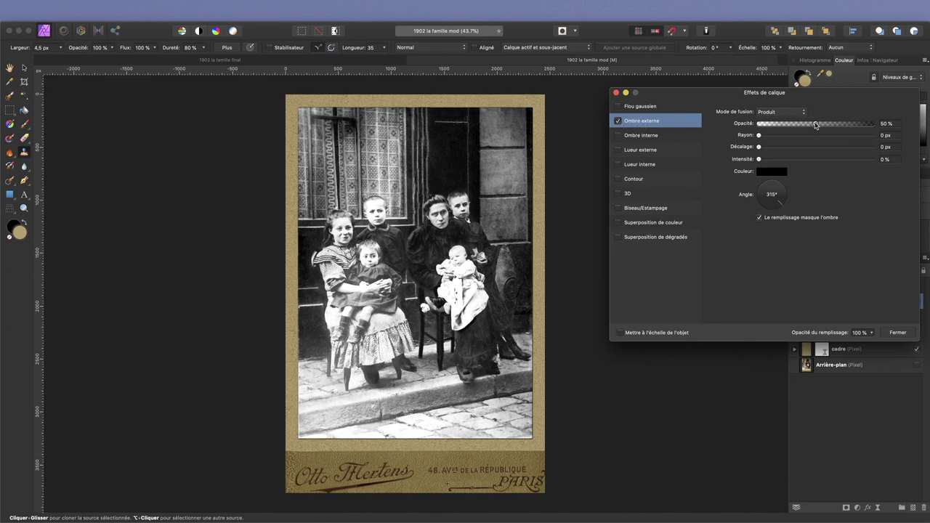
{"action": "left_click_drag", "start_coordinate": [816, 125], "coordinate": [872, 124]}
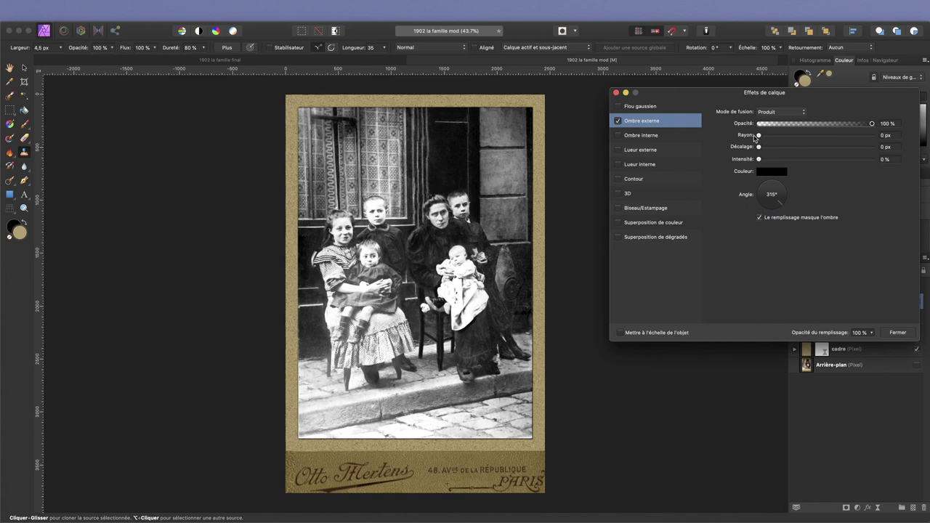
{"action": "mouse_move", "coordinate": [760, 137]}
{"action": "left_mouse_down"}
{"action": "mouse_move", "coordinate": [804, 136]}
{"action": "mouse_move", "coordinate": [790, 148]}
{"action": "left_mouse_up"}
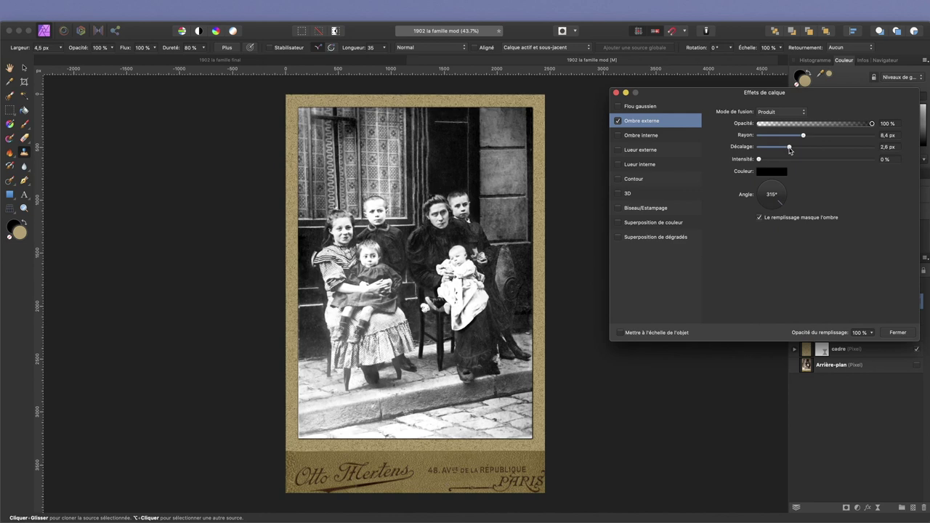
{"action": "left_click_drag", "start_coordinate": [790, 148], "coordinate": [840, 148]}
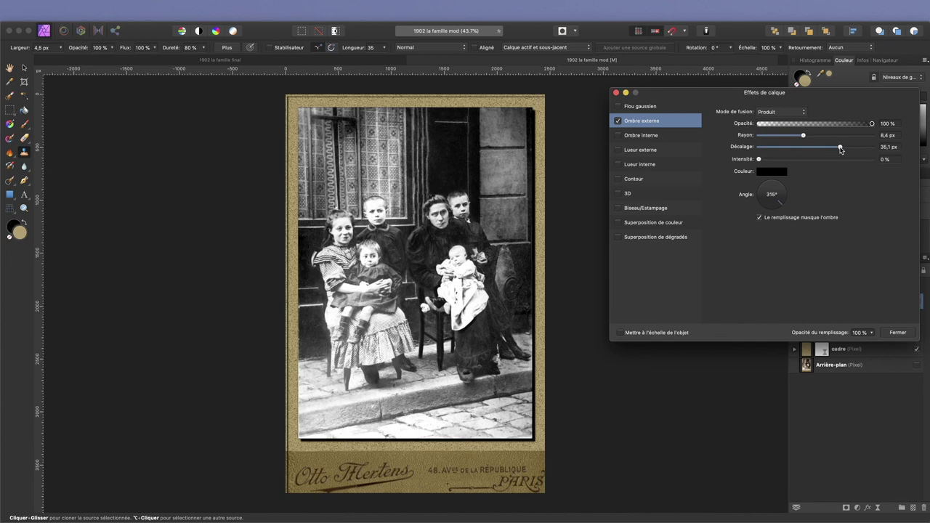
{"action": "left_click_drag", "start_coordinate": [840, 148], "coordinate": [787, 136]}
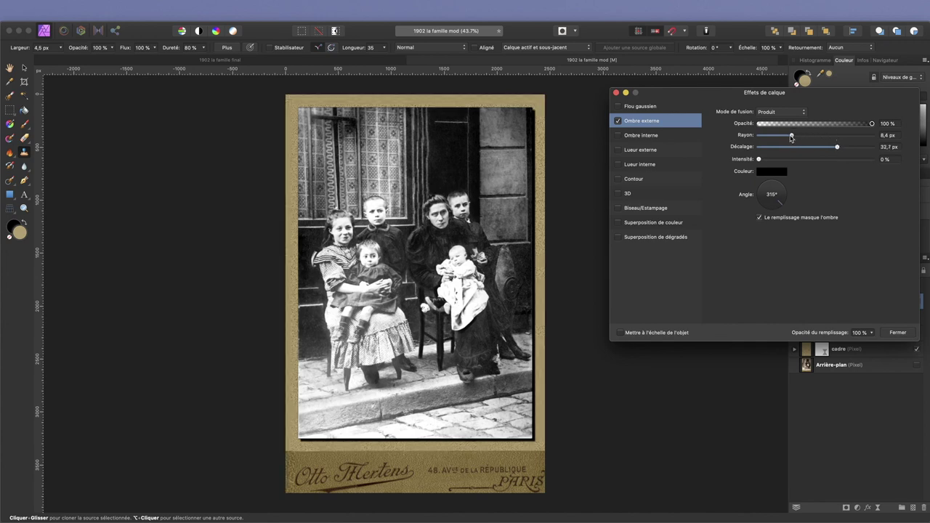
{"action": "mouse_move", "coordinate": [872, 123]}
{"action": "left_mouse_down"}
{"action": "mouse_move", "coordinate": [826, 125]}
{"action": "mouse_move", "coordinate": [827, 136]}
{"action": "left_mouse_up"}
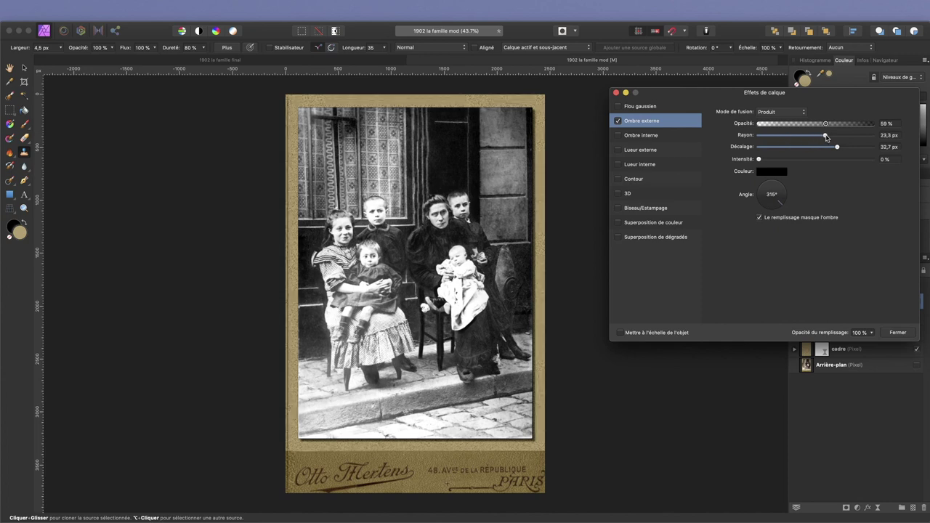
{"action": "mouse_move", "coordinate": [827, 136]}
{"action": "left_mouse_down"}
{"action": "mouse_move", "coordinate": [843, 136]}
{"action": "mouse_move", "coordinate": [833, 147]}
{"action": "left_mouse_up"}
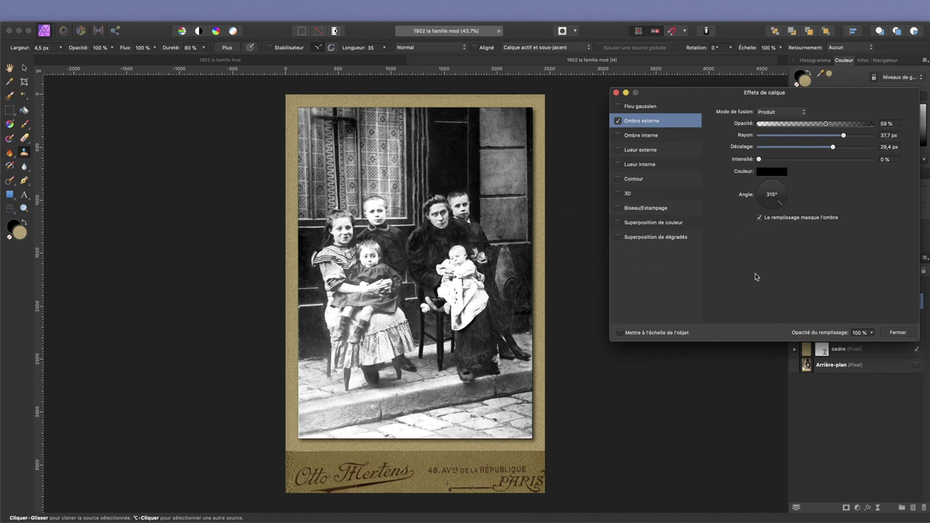
{"action": "left_click", "coordinate": [899, 333]}
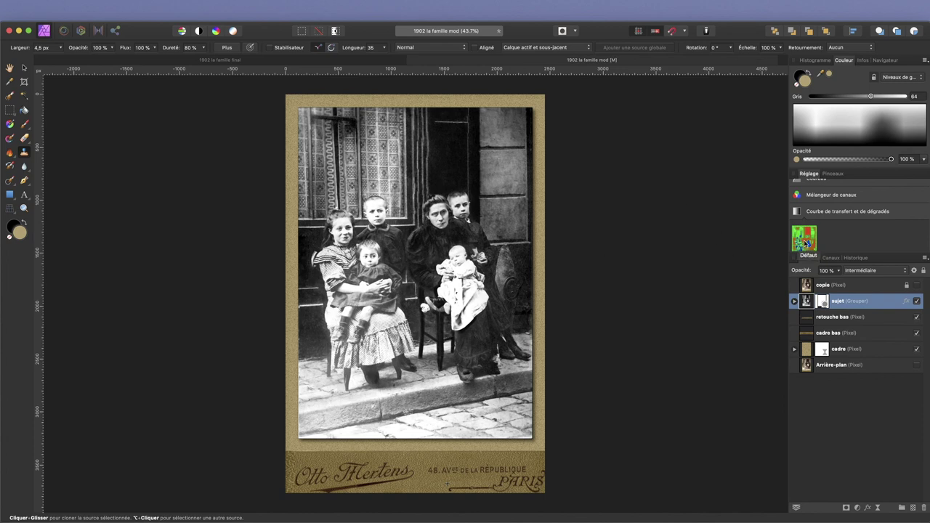
- Add a gradient map adjustment and delete its green middle stop
{"action": "left_click", "coordinate": [805, 244]}
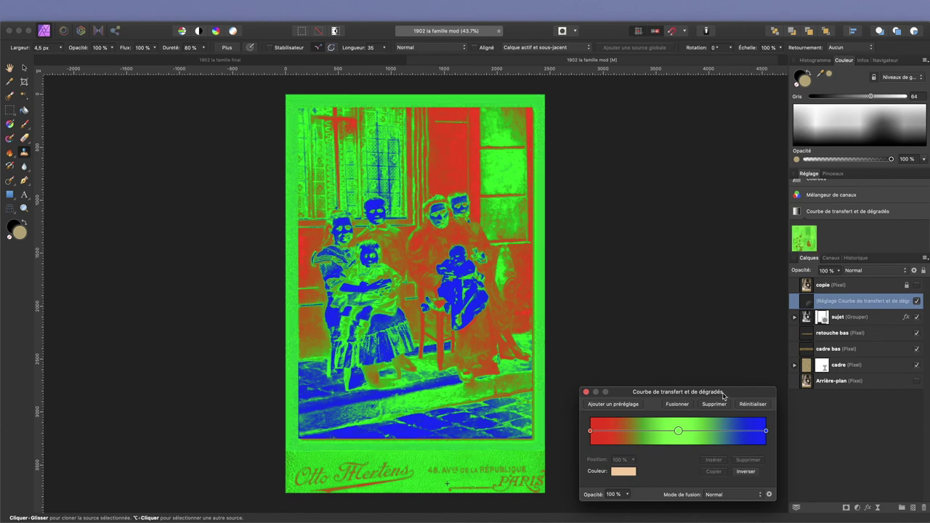
{"action": "left_click_drag", "start_coordinate": [741, 397], "coordinate": [722, 178]}
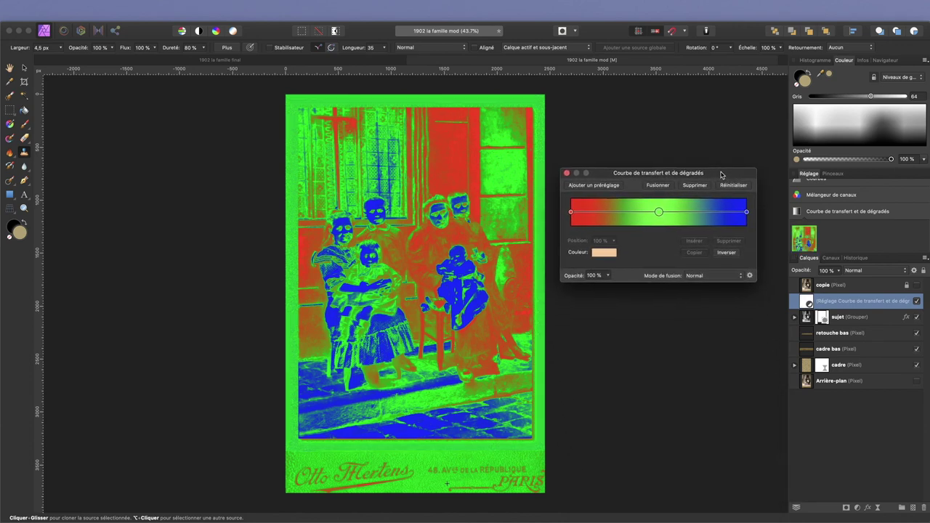
{"action": "left_click", "coordinate": [659, 213]}
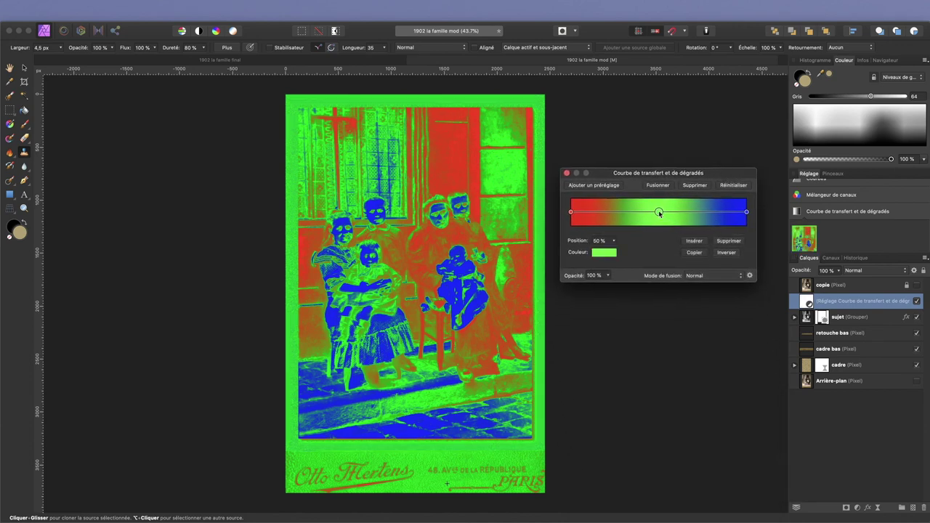
{"action": "left_click", "coordinate": [734, 243]}
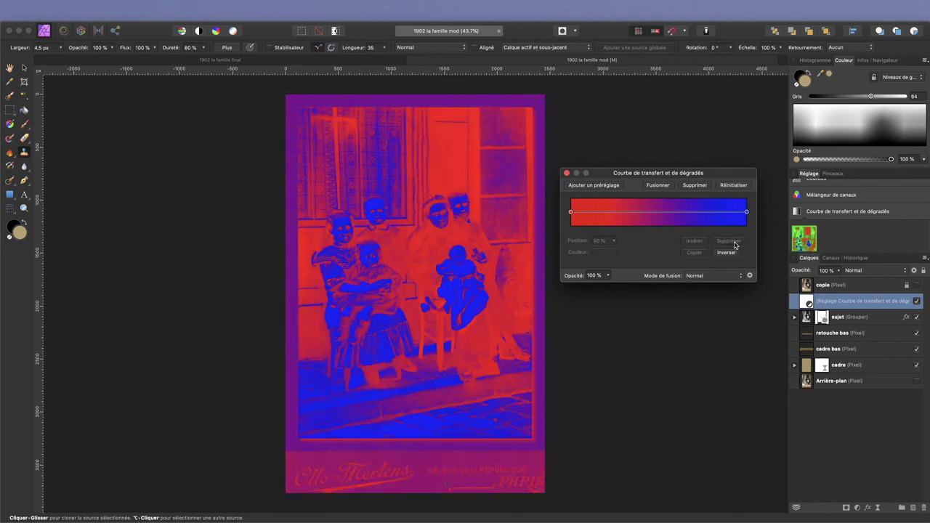
- Set the gradient's left stop to black and its right stop to a muted sepia tan
{"action": "left_click", "coordinate": [572, 213]}
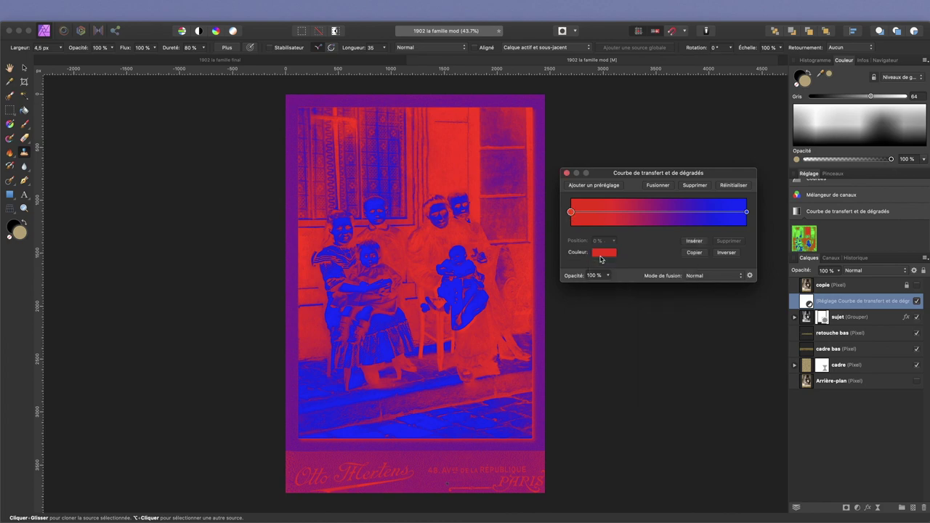
{"action": "left_click", "coordinate": [601, 255]}
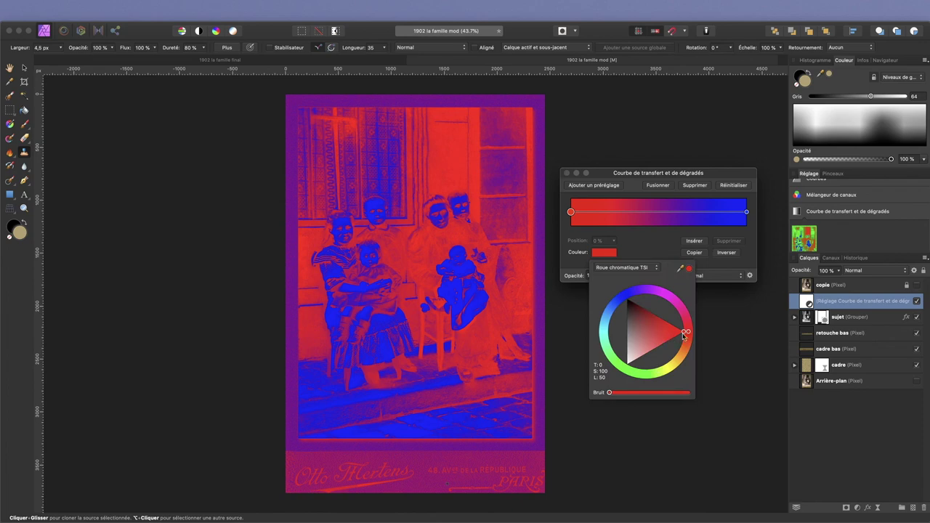
{"action": "left_click_drag", "start_coordinate": [683, 335], "coordinate": [626, 301]}
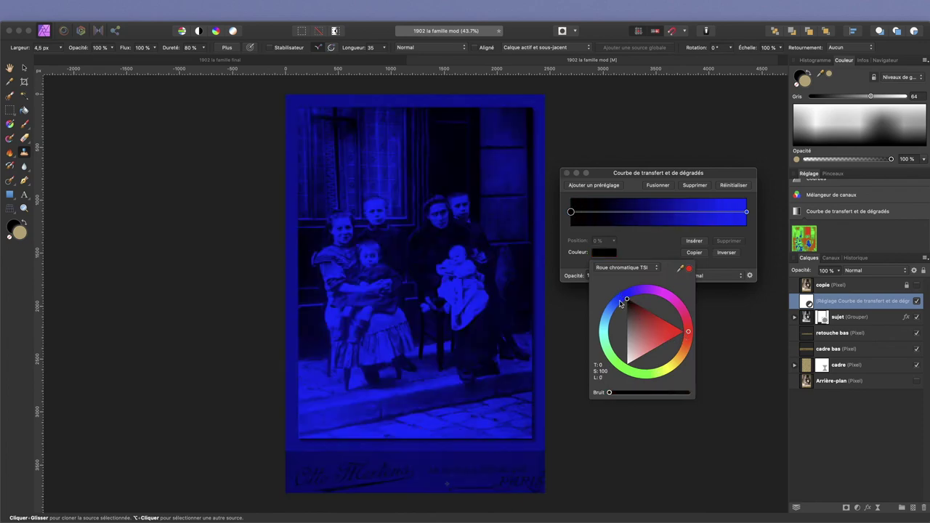
{"action": "left_click", "coordinate": [746, 212]}
{"action": "left_click", "coordinate": [602, 253]}
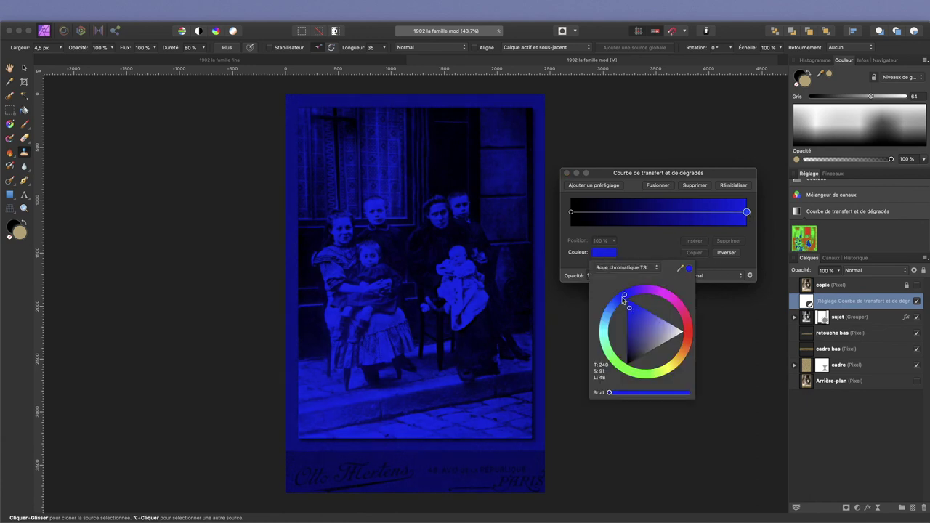
{"action": "mouse_move", "coordinate": [626, 298]}
{"action": "left_mouse_down"}
{"action": "mouse_move", "coordinate": [692, 314]}
{"action": "mouse_move", "coordinate": [676, 361]}
{"action": "left_mouse_up"}
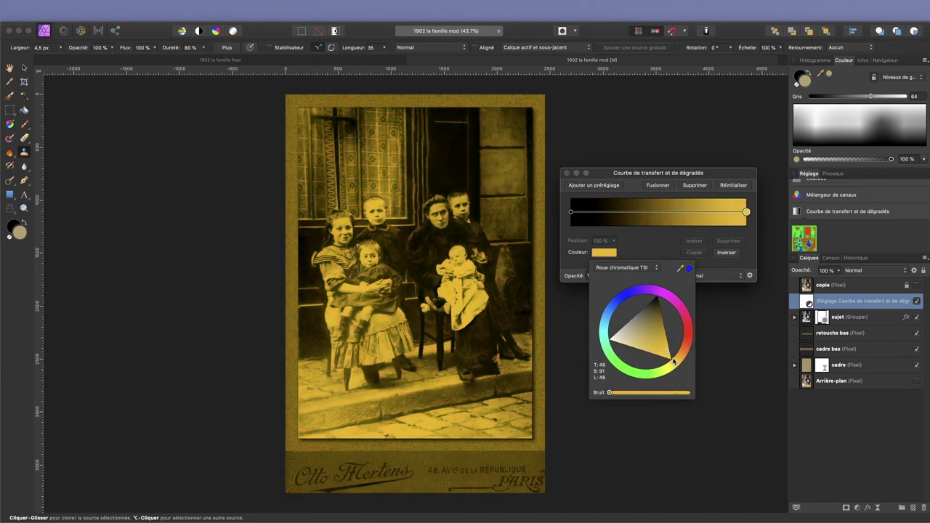
{"action": "mouse_move", "coordinate": [660, 331]}
{"action": "left_mouse_down"}
{"action": "mouse_move", "coordinate": [640, 323]}
{"action": "mouse_move", "coordinate": [643, 335]}
{"action": "left_mouse_up"}
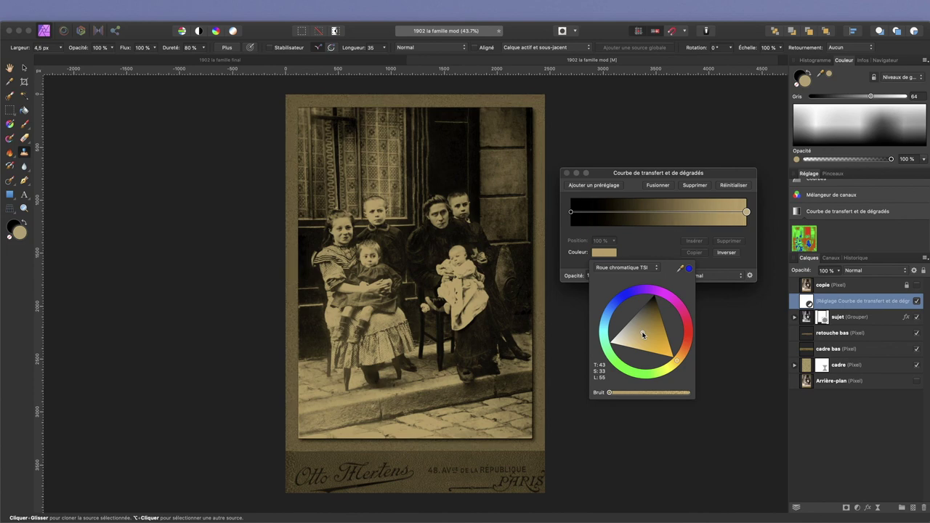
{"action": "left_click_drag", "start_coordinate": [806, 304], "coordinate": [811, 325]}
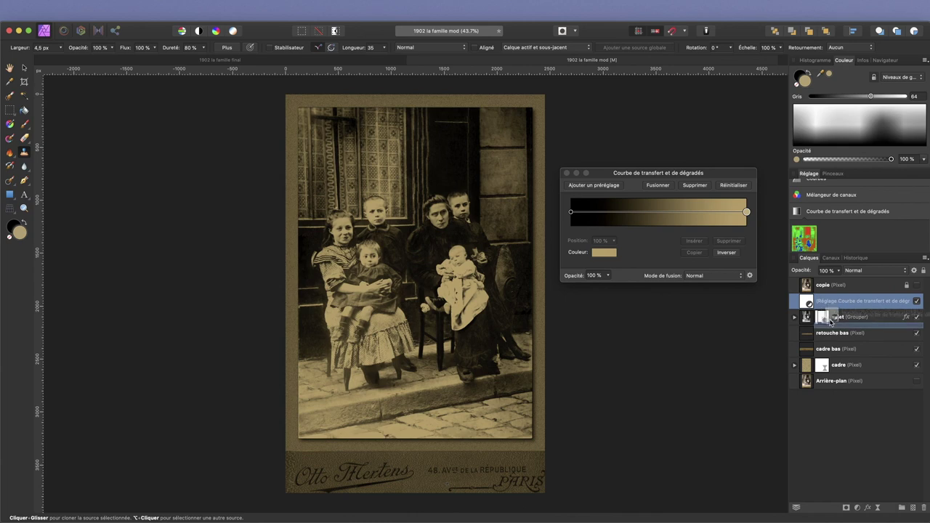
- Move the gradient map into the sujet group and lower its opacity to 63%
{"action": "left_click_drag", "start_coordinate": [811, 325], "coordinate": [831, 322]}
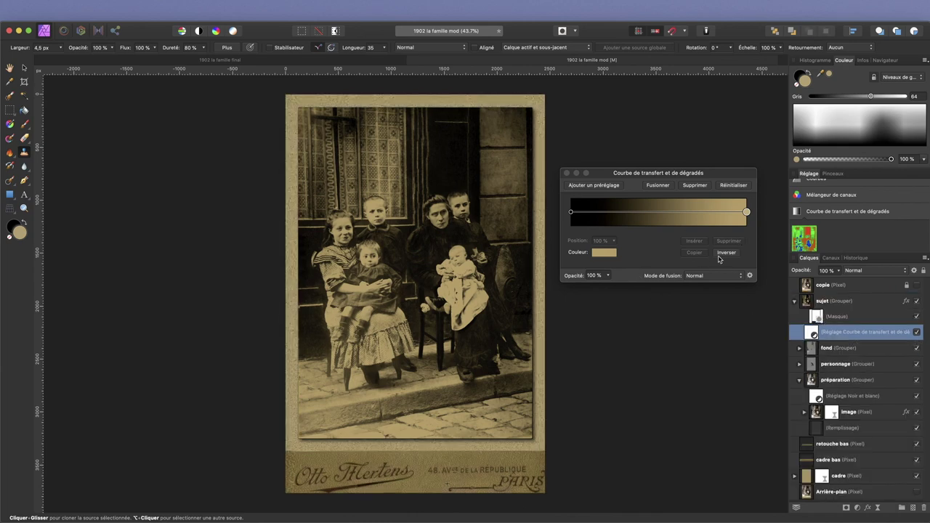
{"action": "left_click", "coordinate": [747, 213]}
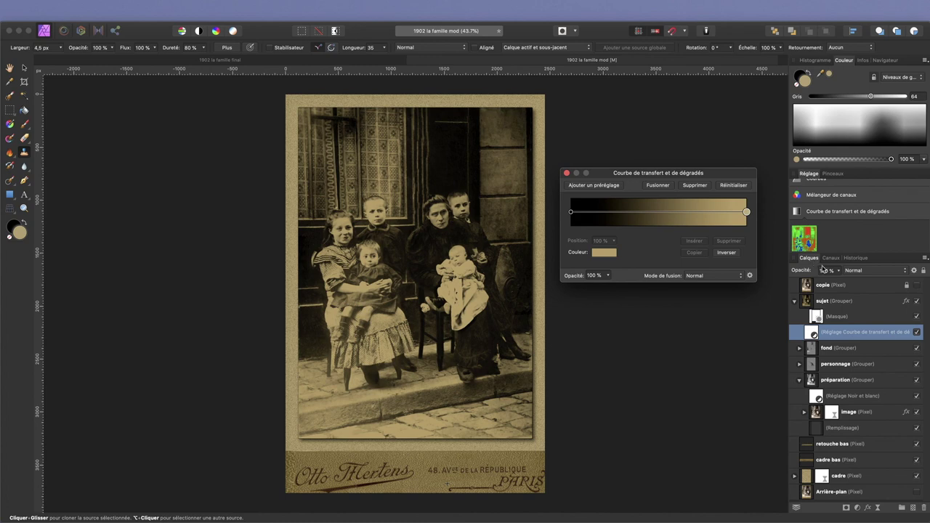
{"action": "left_click_drag", "start_coordinate": [807, 274], "coordinate": [804, 274]}
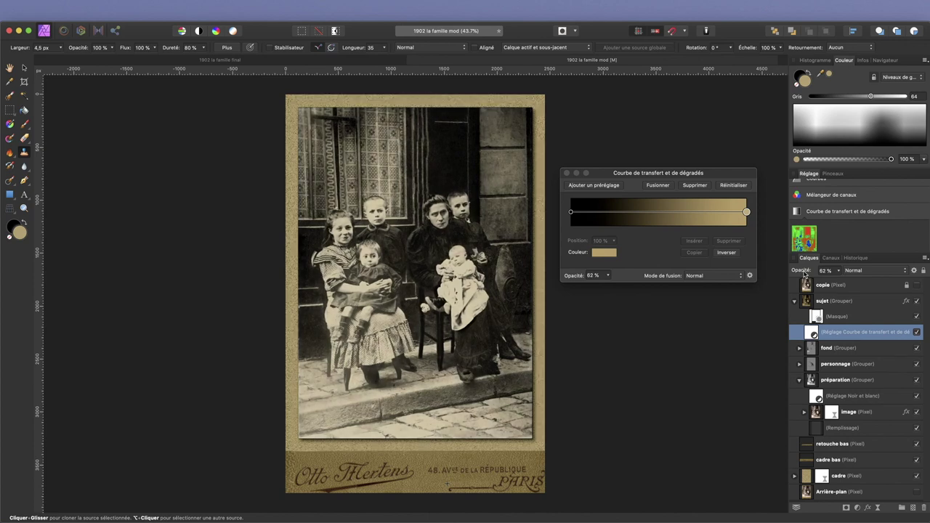
{"action": "left_click_drag", "start_coordinate": [804, 274], "coordinate": [802, 274]}
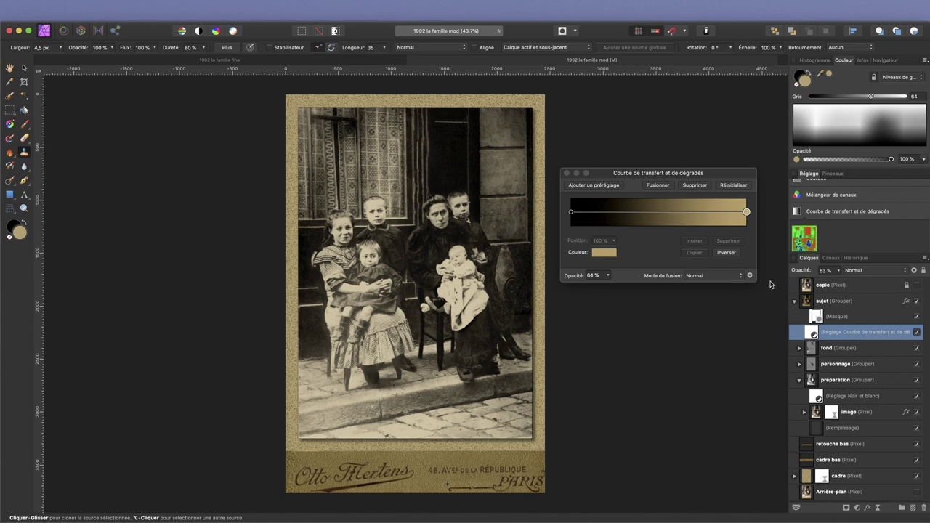
{"action": "left_click", "coordinate": [567, 174]}
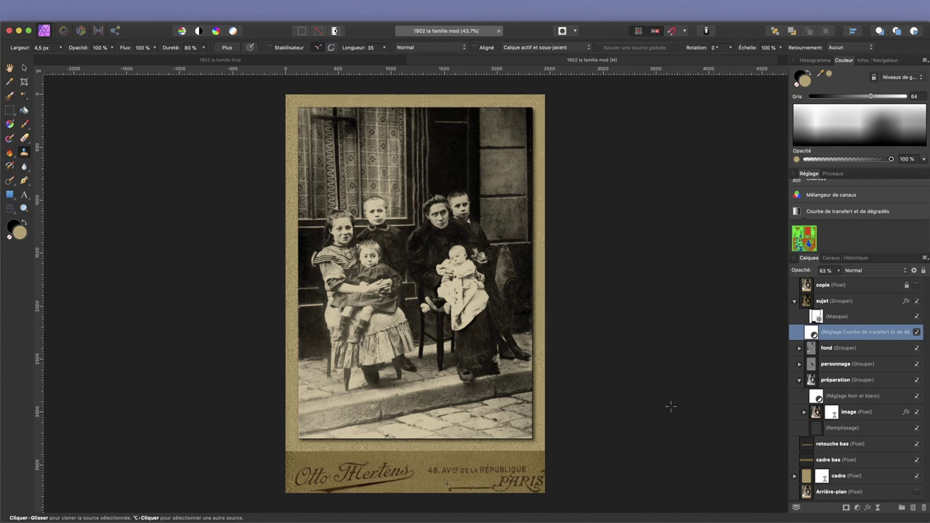